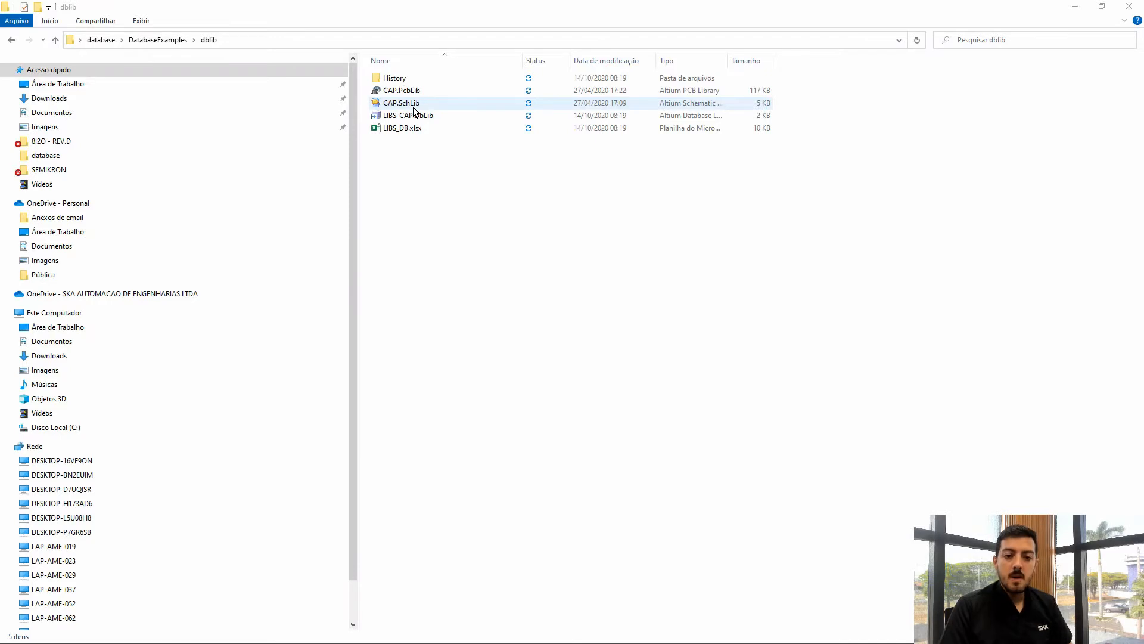
Open the CAP.SchLib schematic library from the dblib folder and separate the SCH Library panel from the Projects panel
key(ctrl)
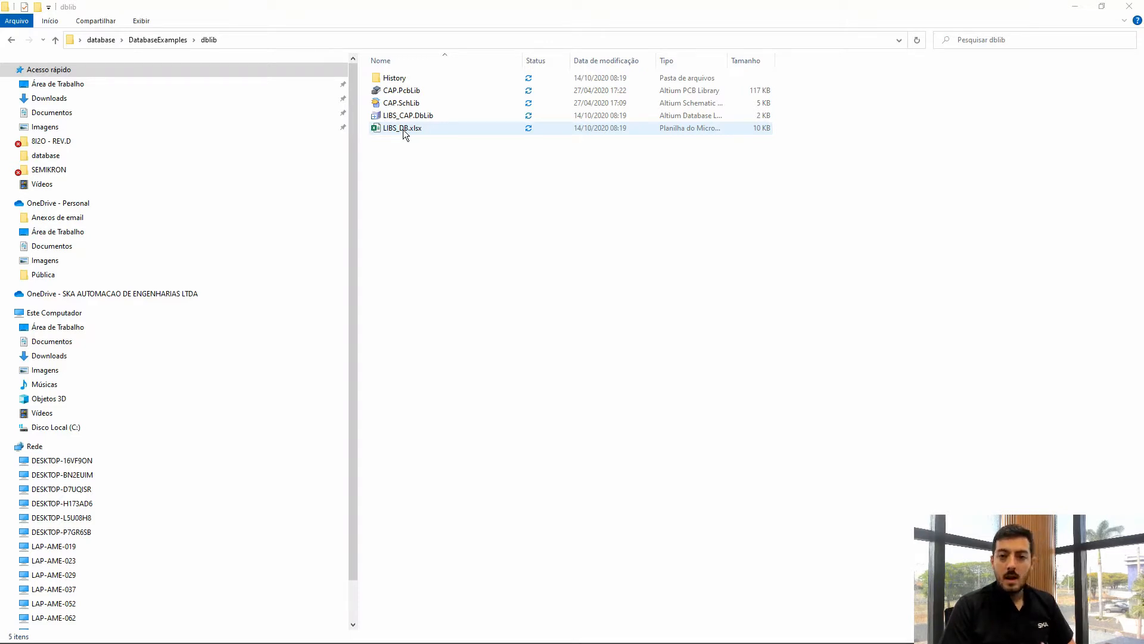
click(382, 210)
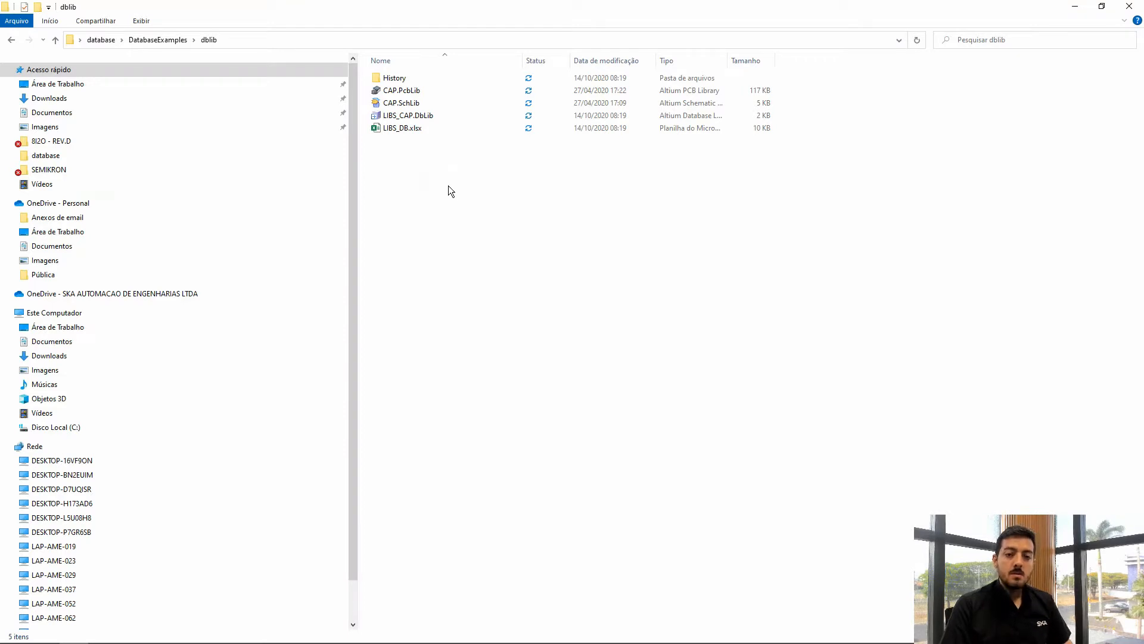
click(403, 104)
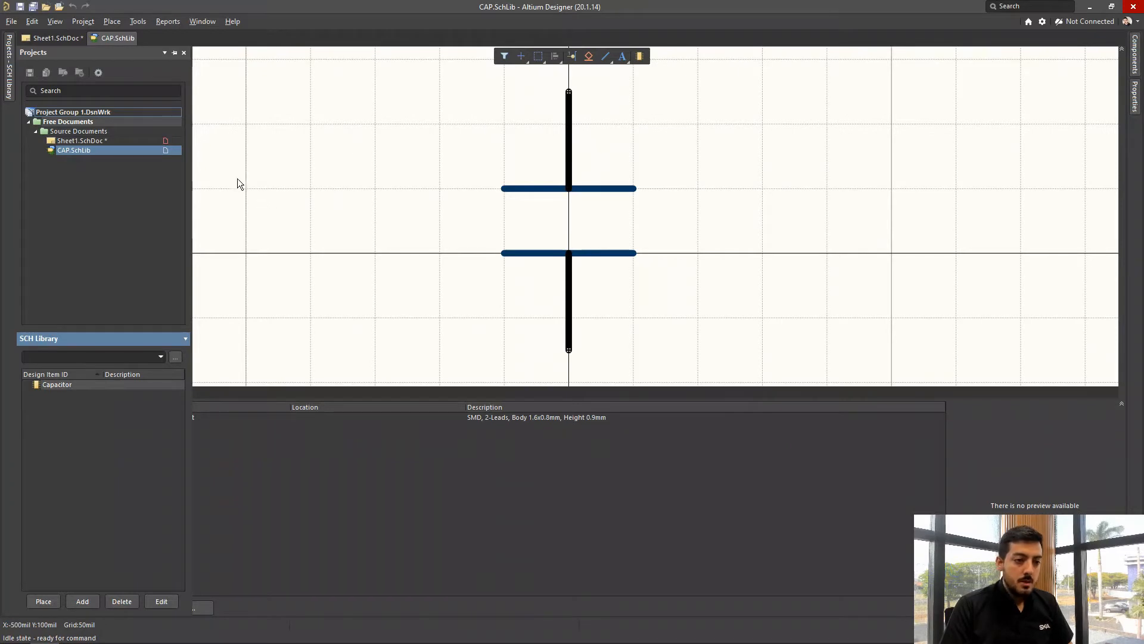
click(11, 77)
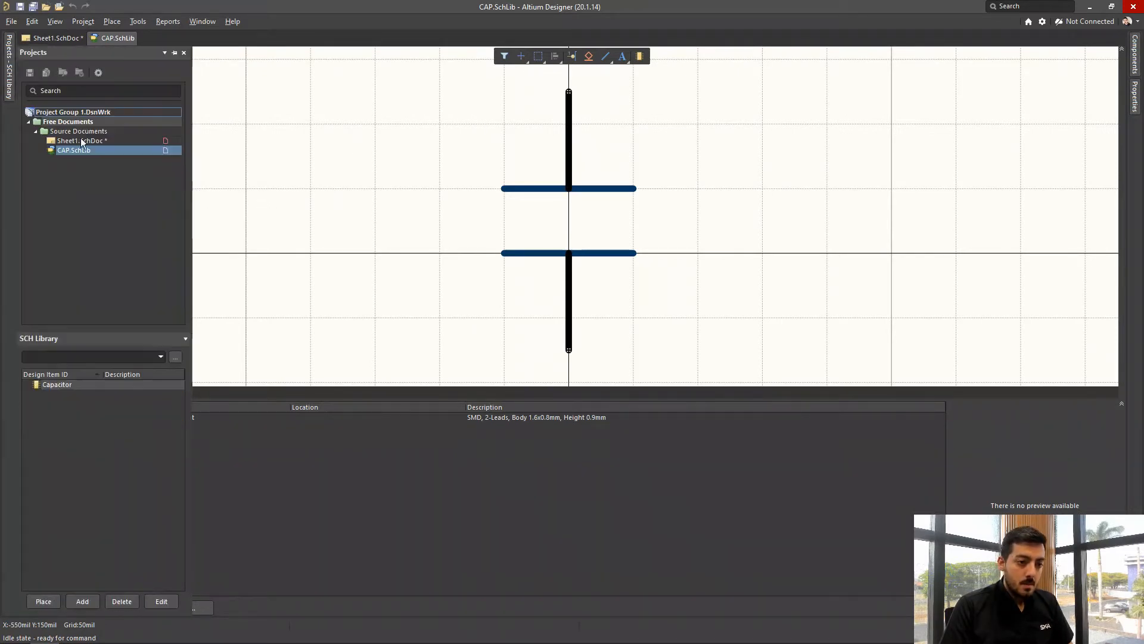
click(77, 386)
drag(30, 345, 13, 87)
click(4, 79)
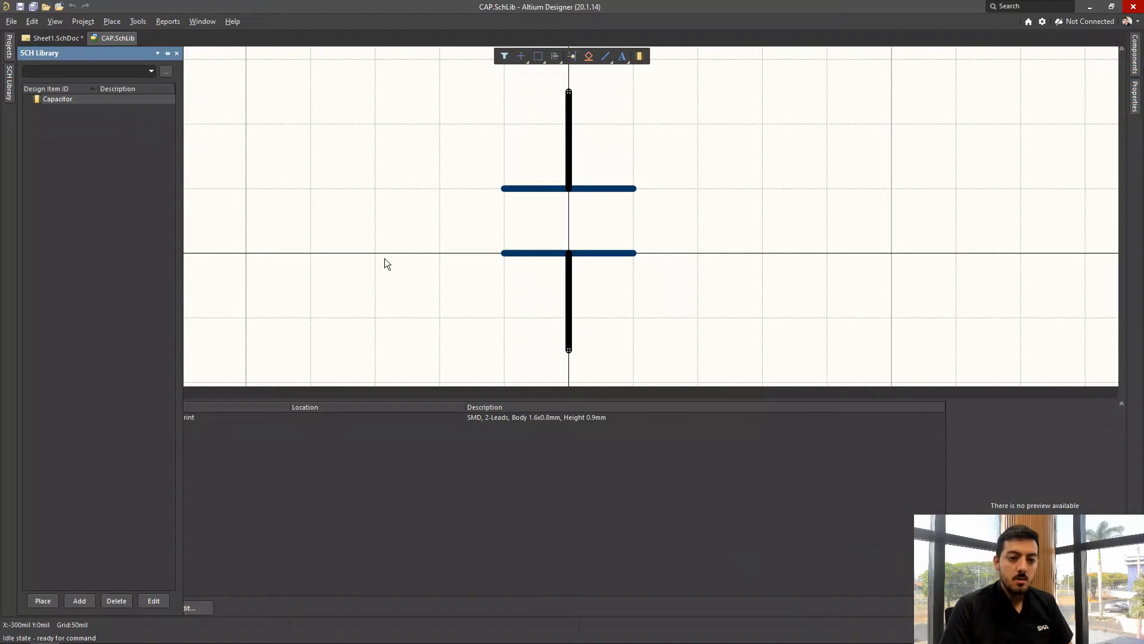
Examine the Capacitor component's symbol and its properties in the CAP.SchLib library
click(85, 177)
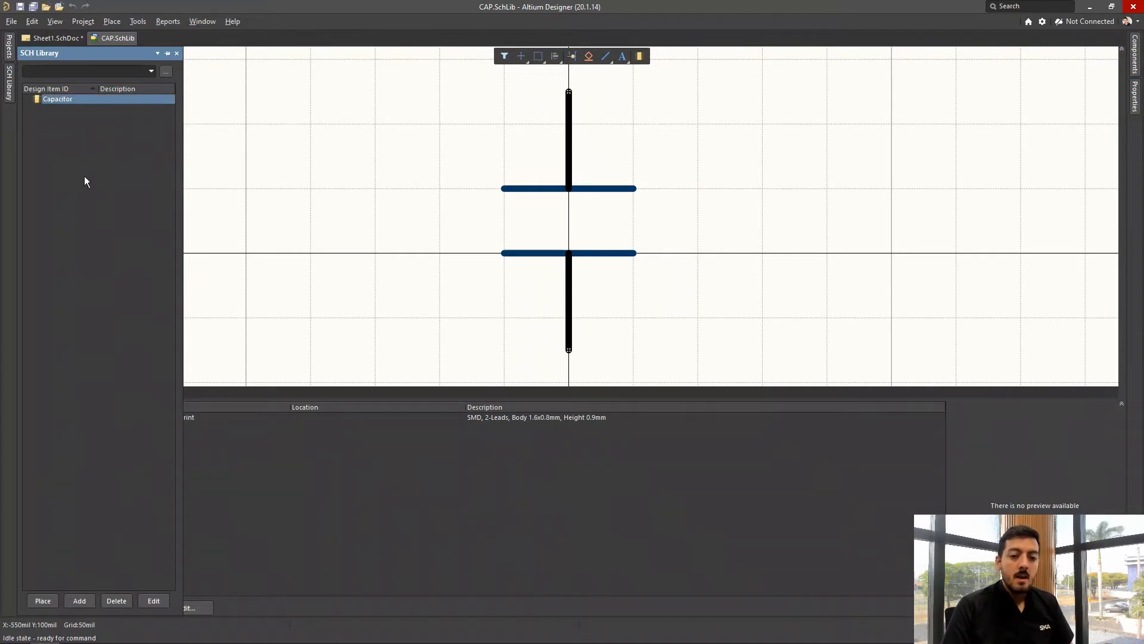
click(48, 98)
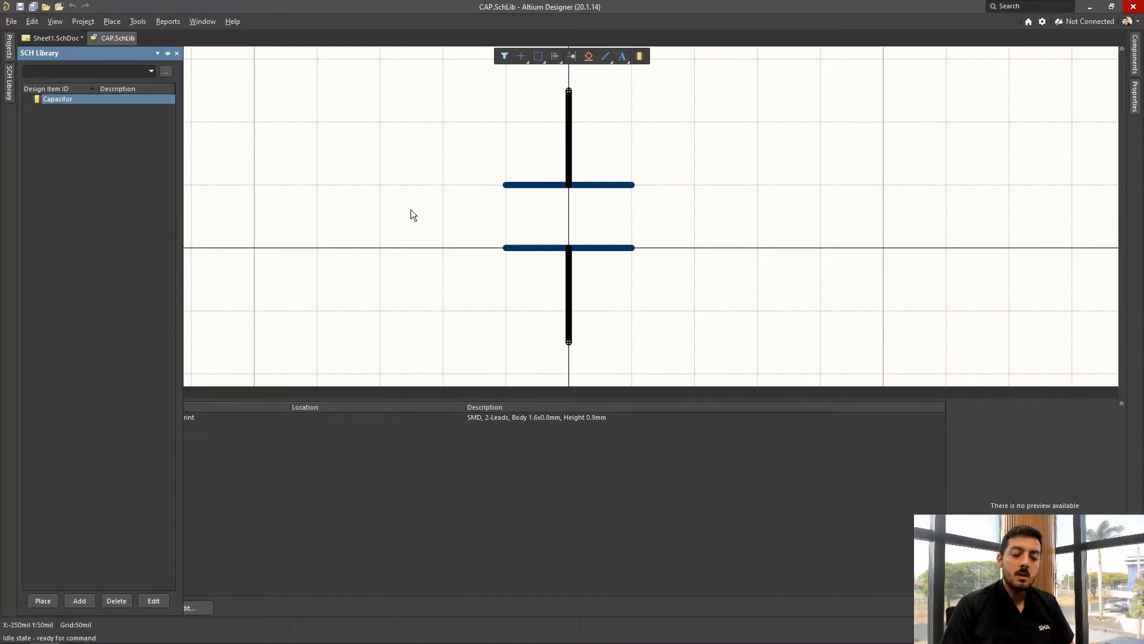
right_drag(411, 214, 423, 221)
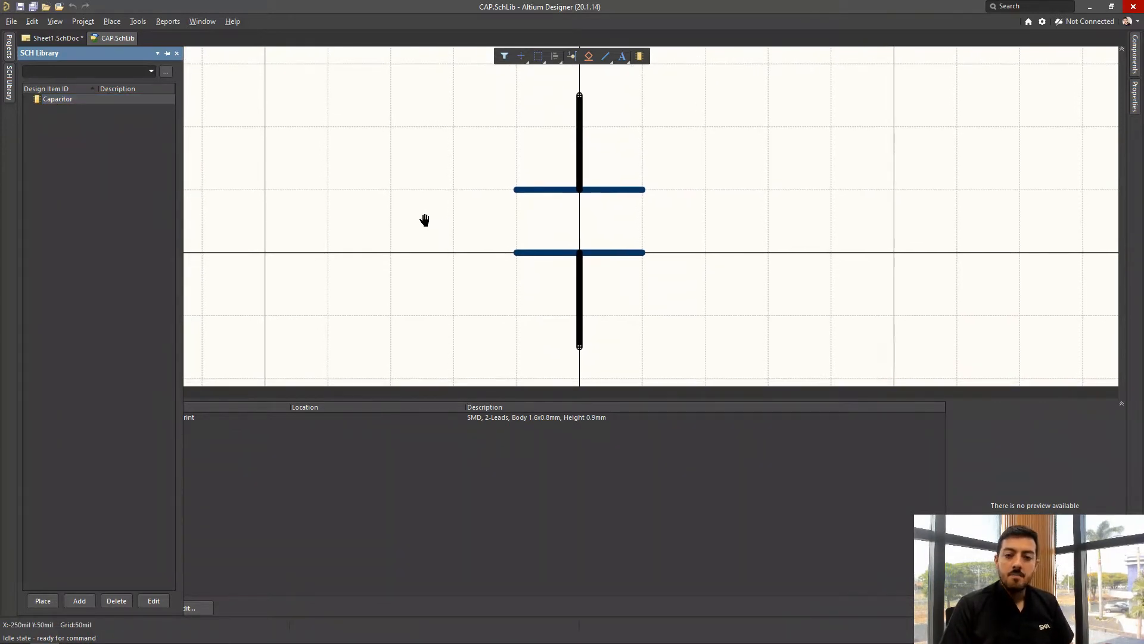
click(9, 83)
double_click(62, 100)
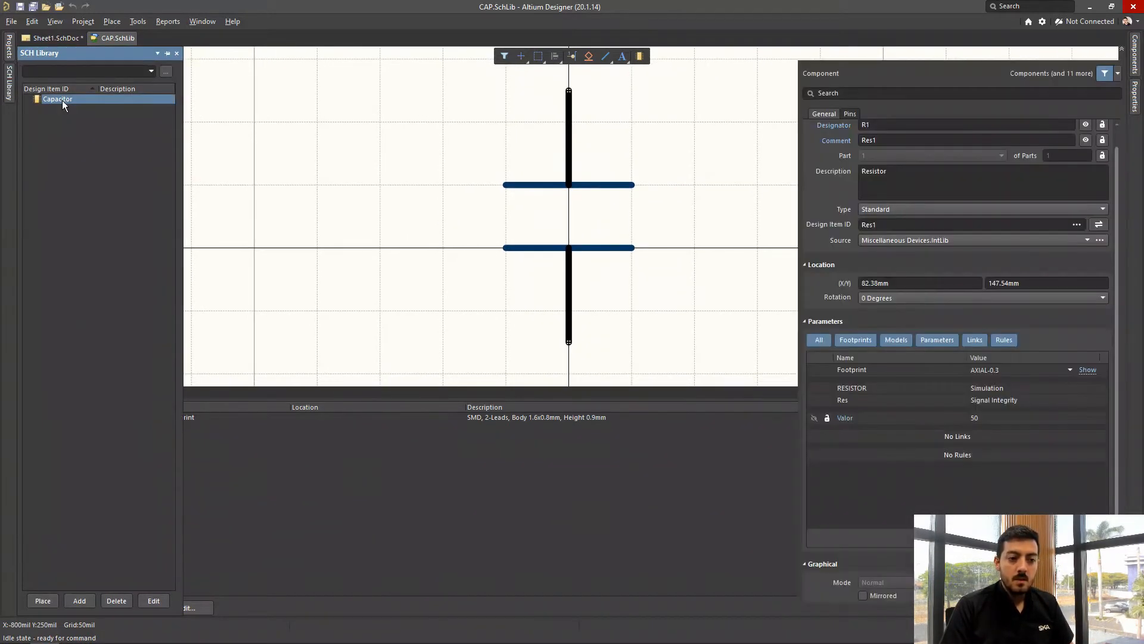
scroll(1013, 334, down, 1)
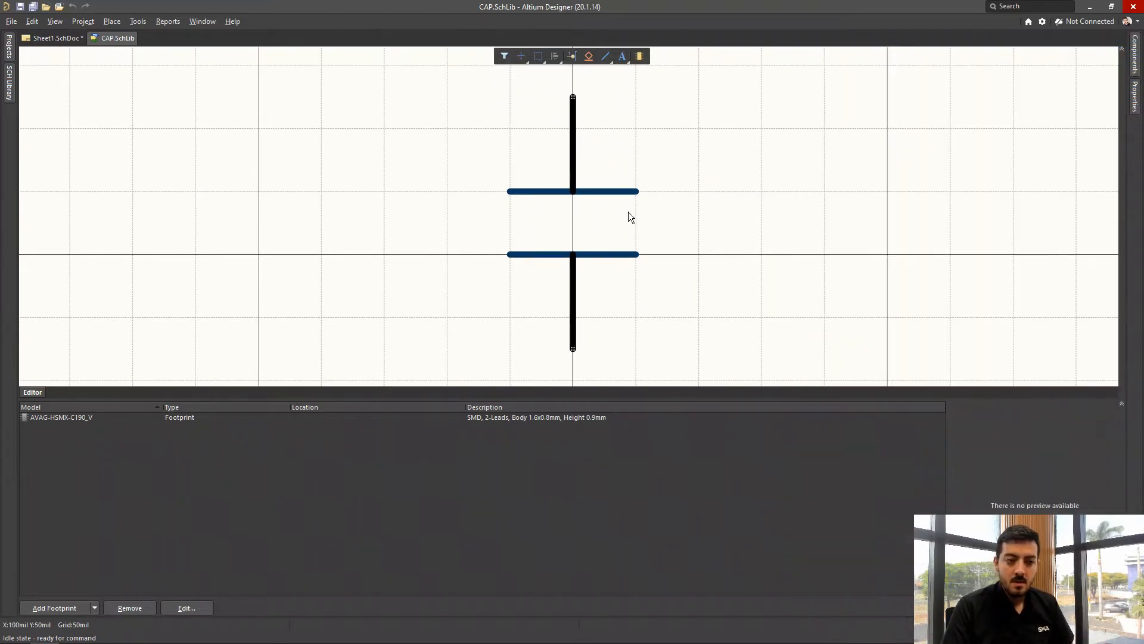
right_click(628, 212)
click(230, 262)
click(11, 81)
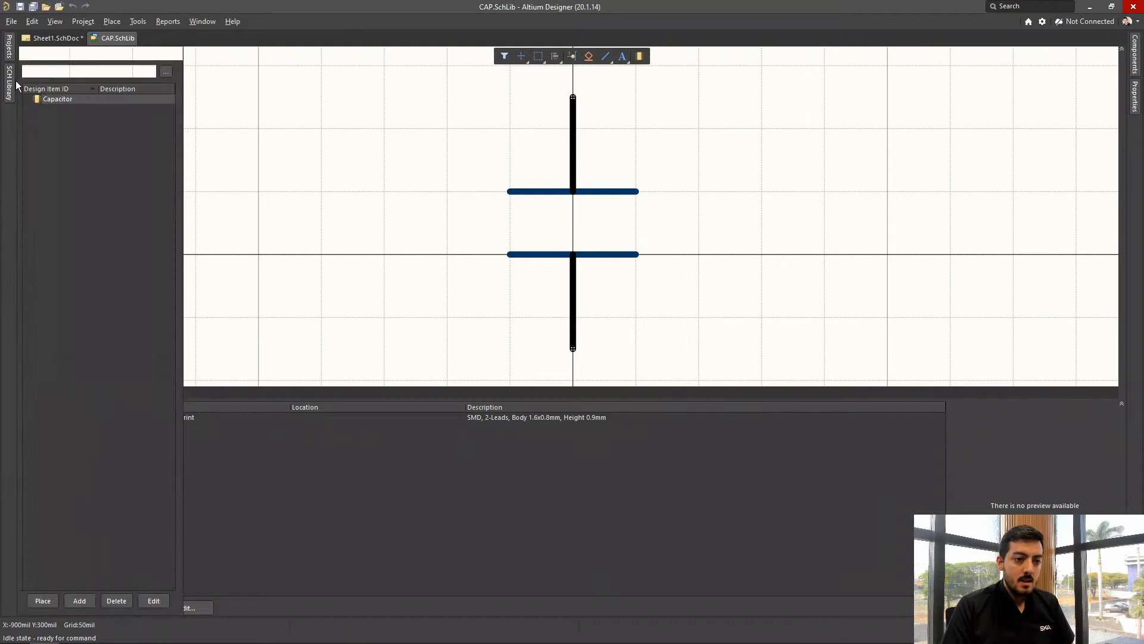
click(45, 102)
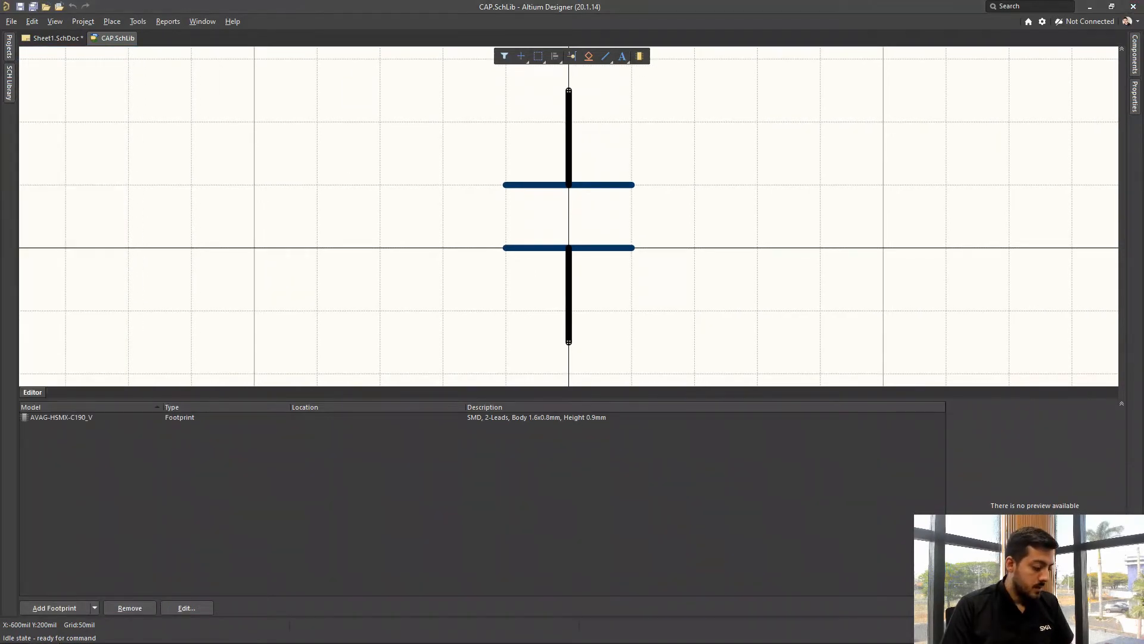
Open the CAP.PcbLib footprint library from the dblib folder and inspect the C0603 footprint in 3D
key(alt+Tab)
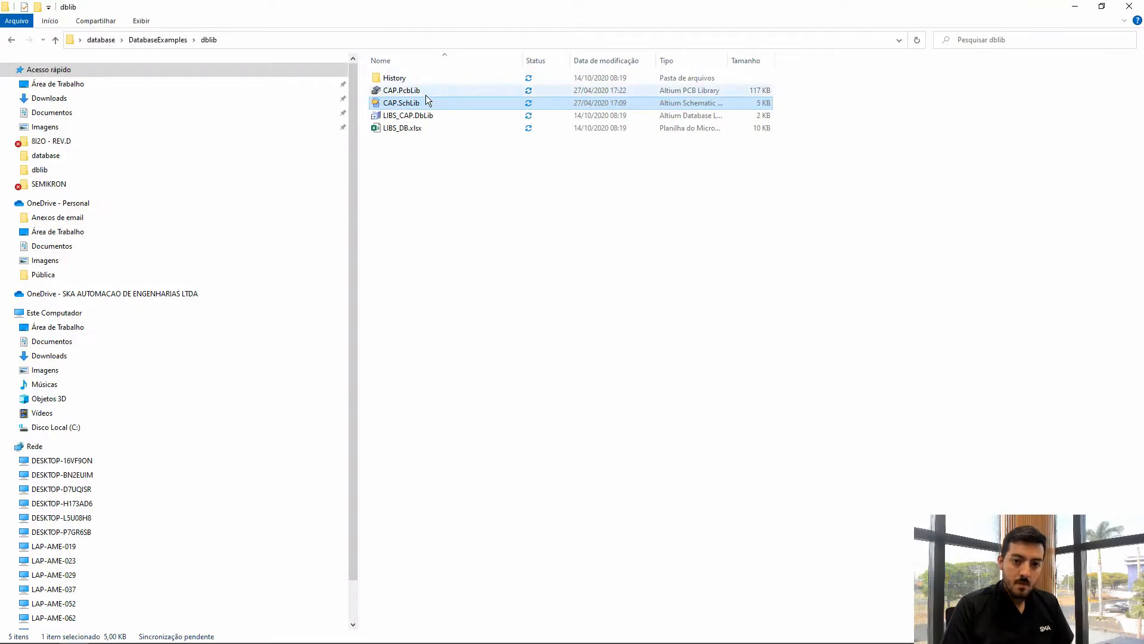
click(409, 89)
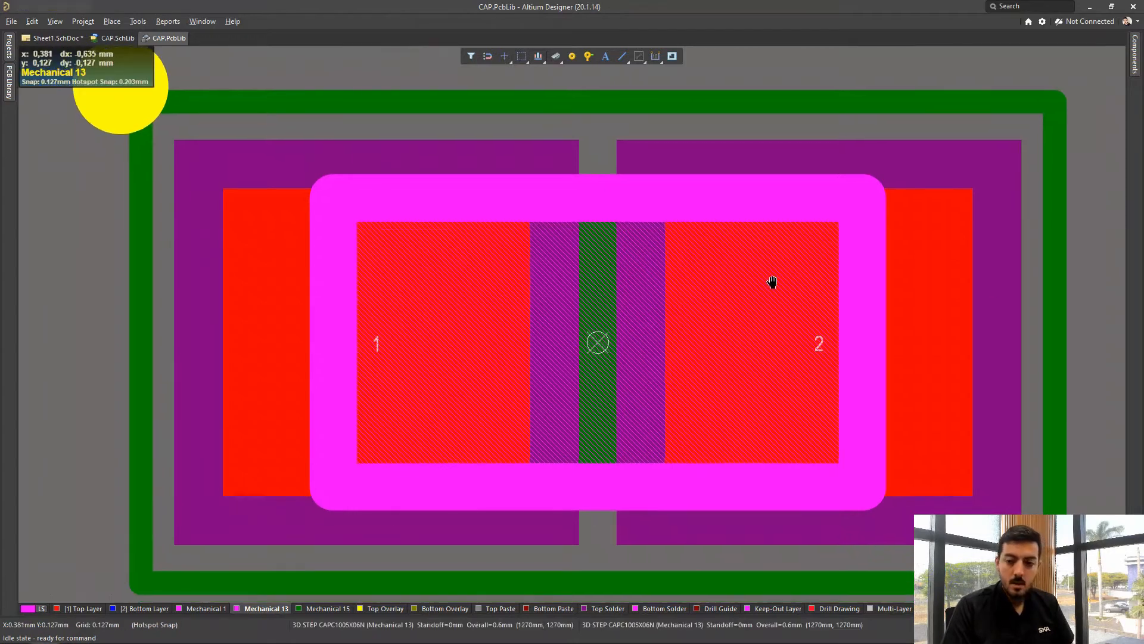
ctrl+scroll(771, 283, down, 2)
click(10, 89)
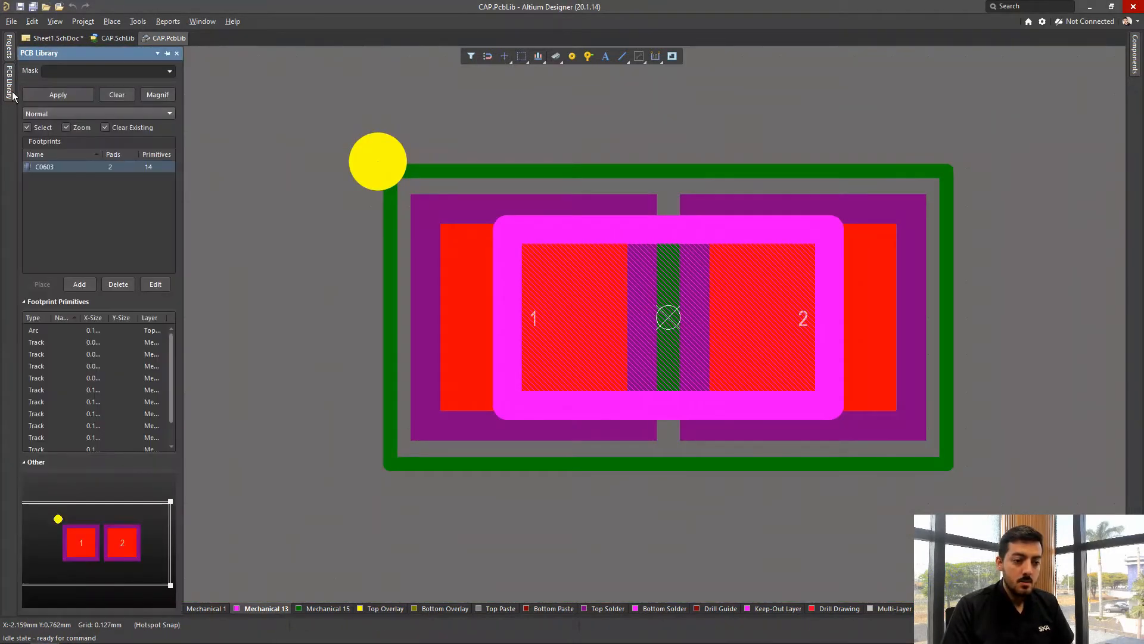
drag(179, 260, 216, 260)
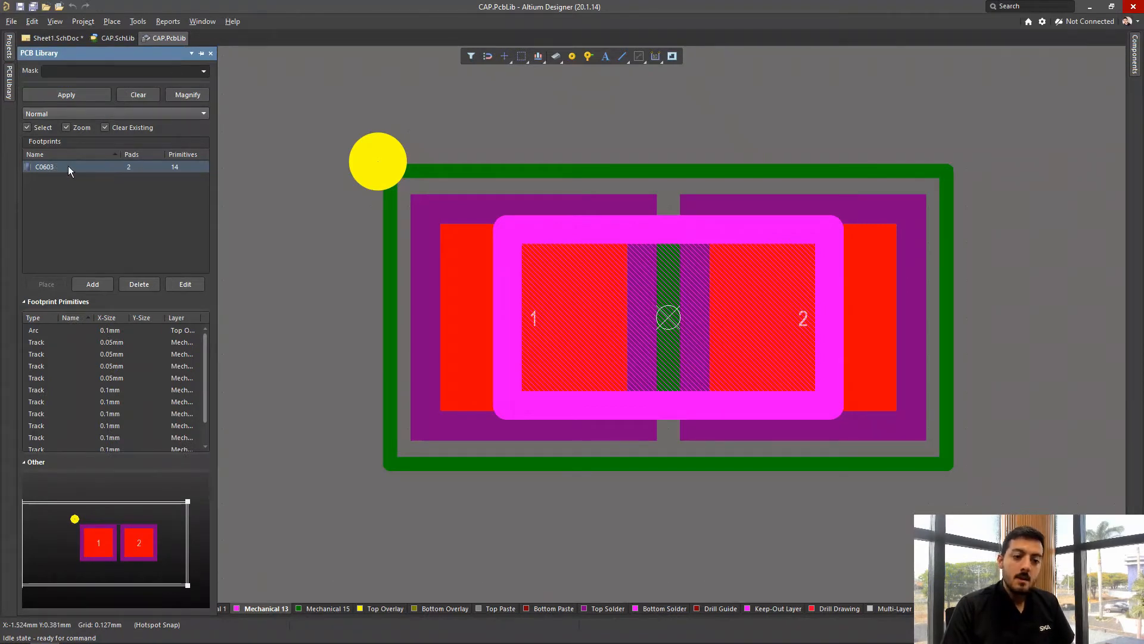
key(3)
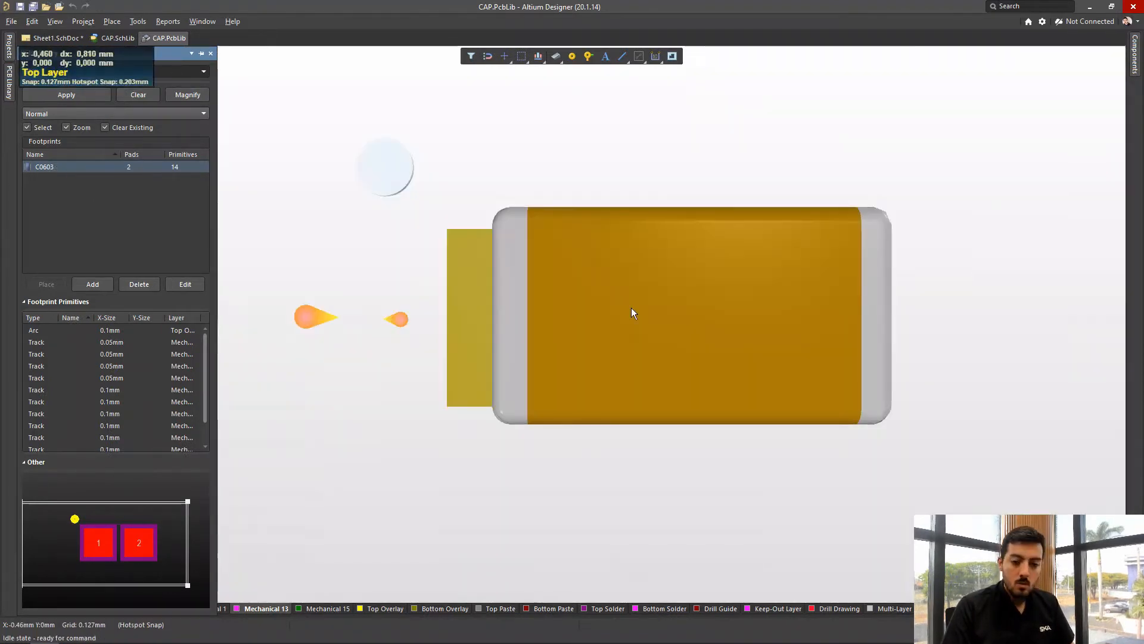
shift+right_drag(728, 364, 590, 200)
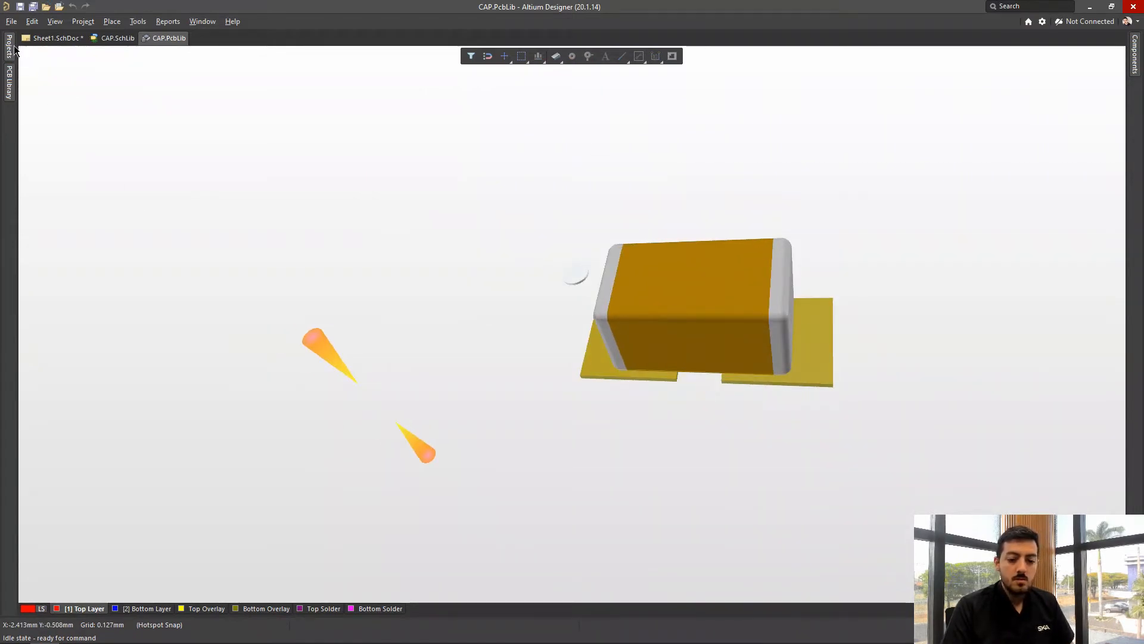
Close all the free documents in the project group, discarding the changes to Sheet1.SchDoc
click(13, 47)
click(14, 47)
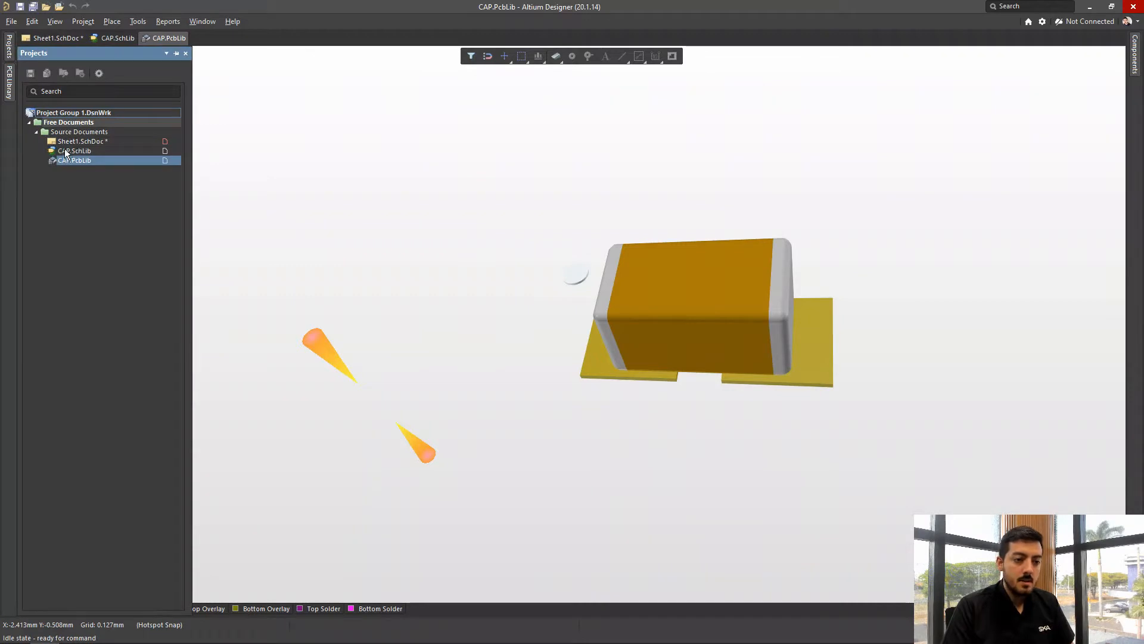
right_click(63, 122)
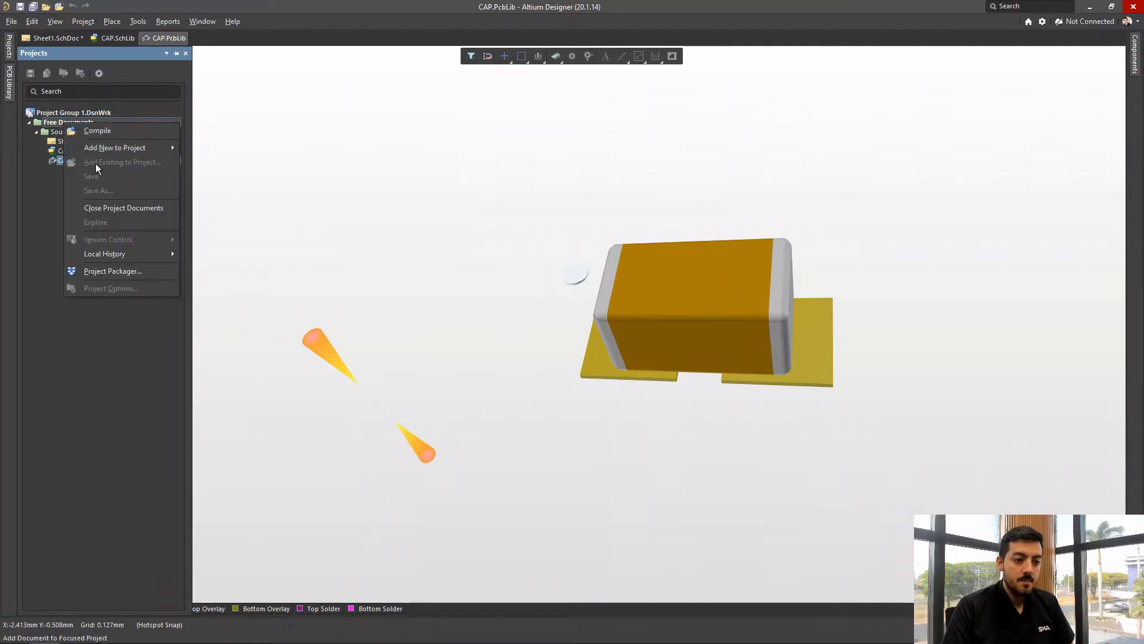
click(109, 206)
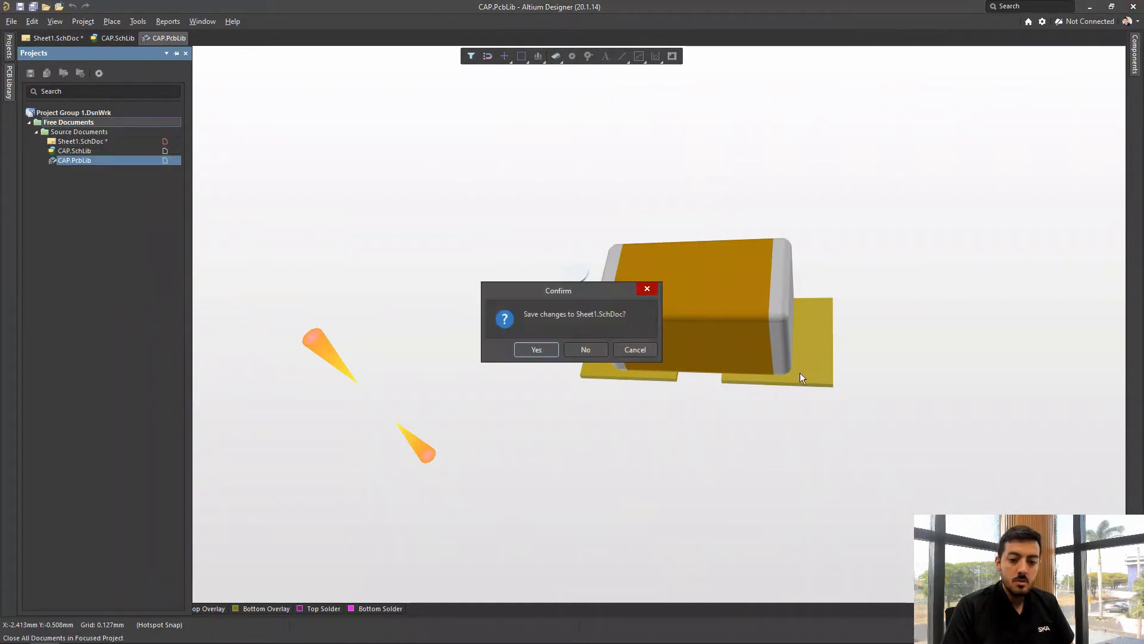
click(584, 349)
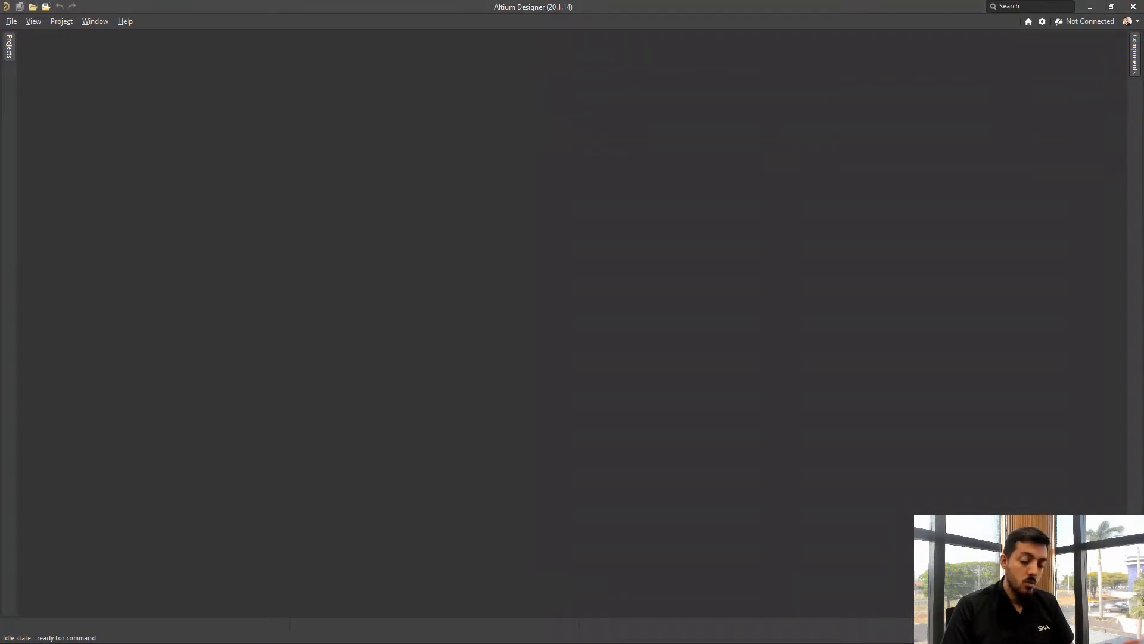
Switch back to File Explorer and open the LIBS_DB.xlsx workbook from the dblib folder
key(alt+Tab)
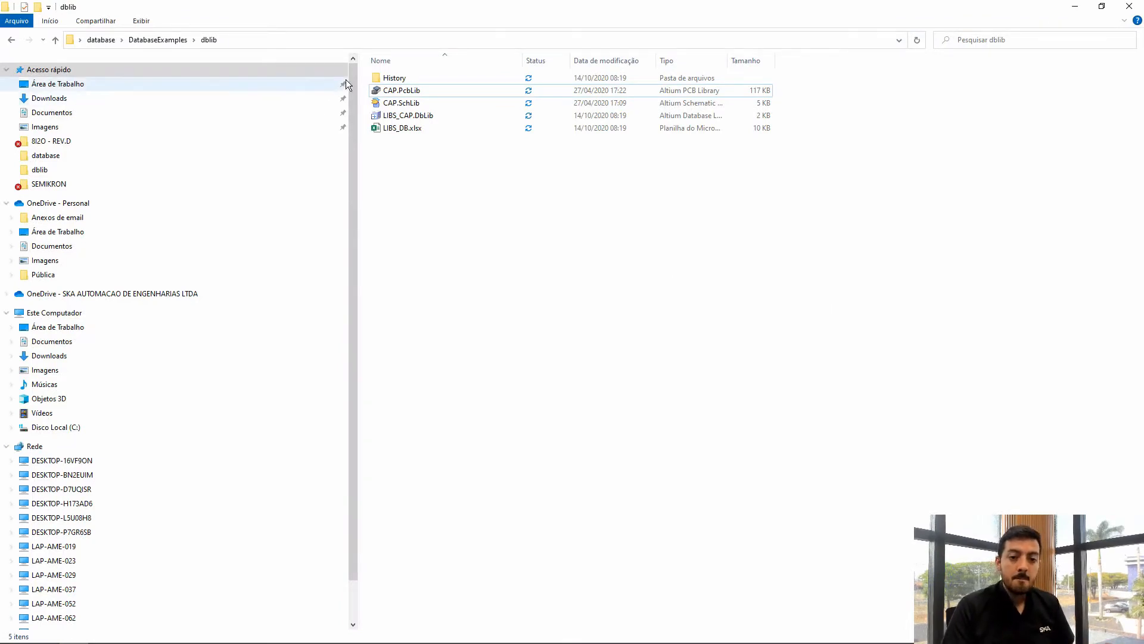
click(410, 93)
click(420, 103)
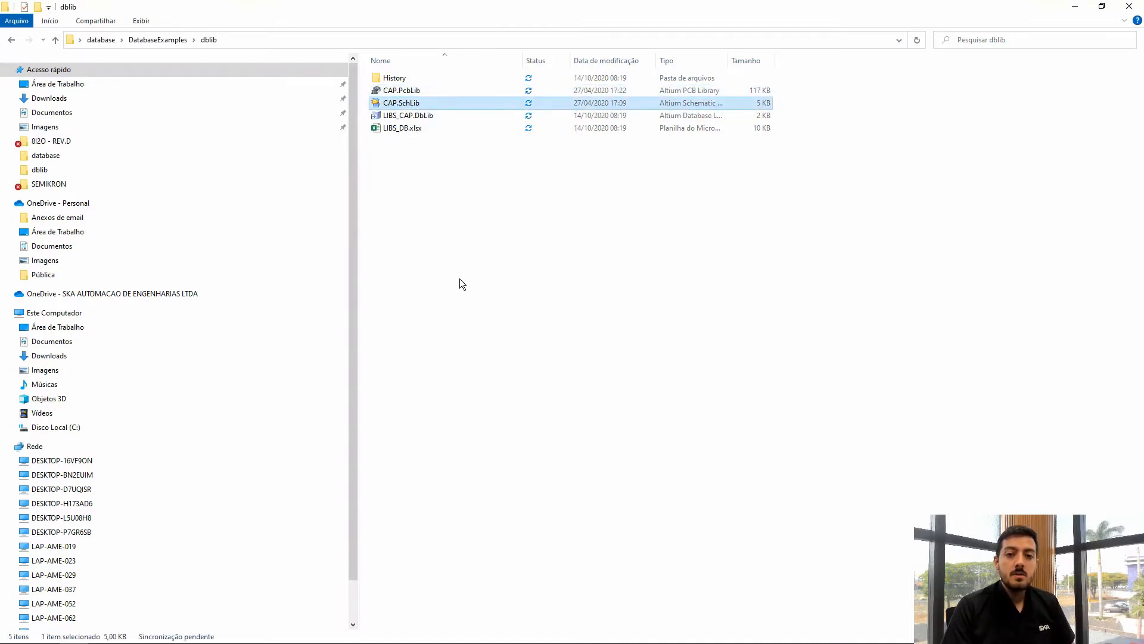
click(519, 308)
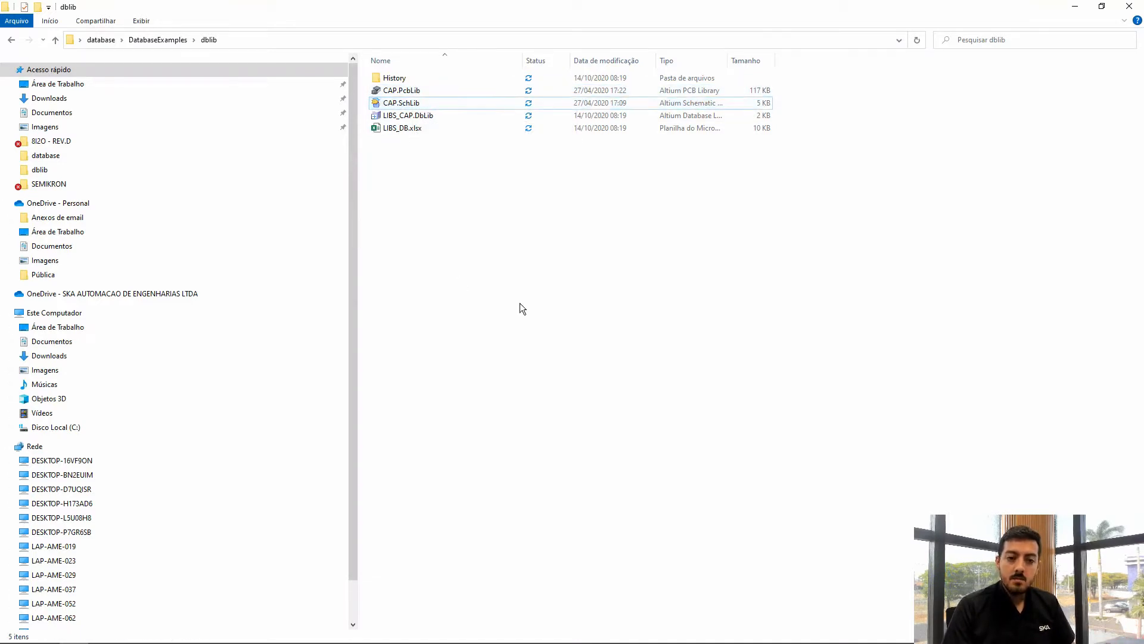
click(389, 93)
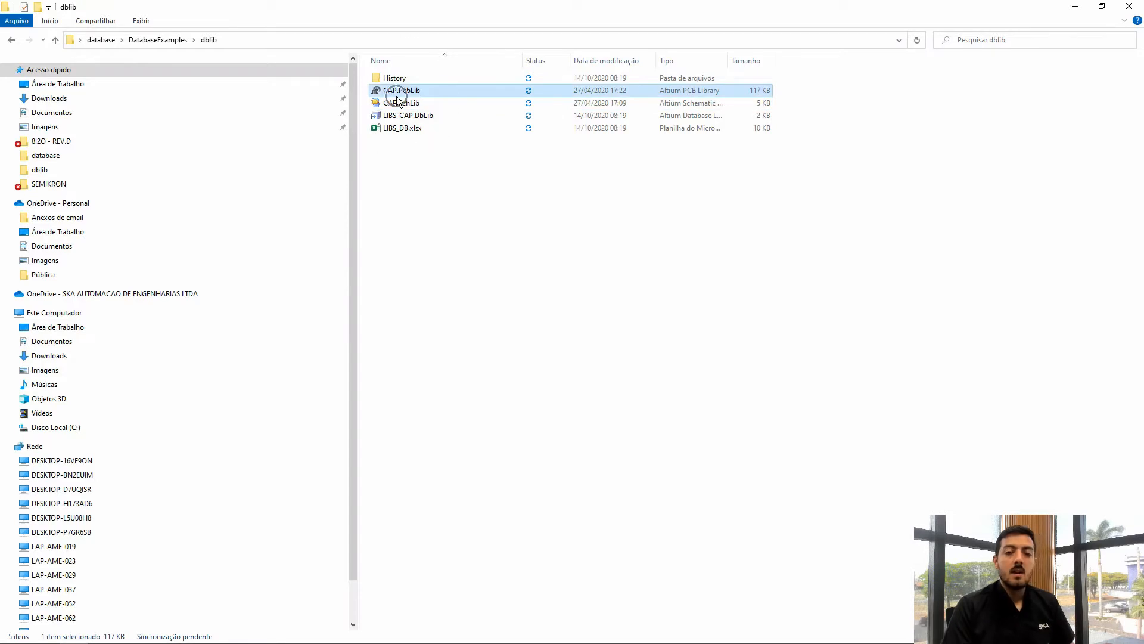
click(411, 104)
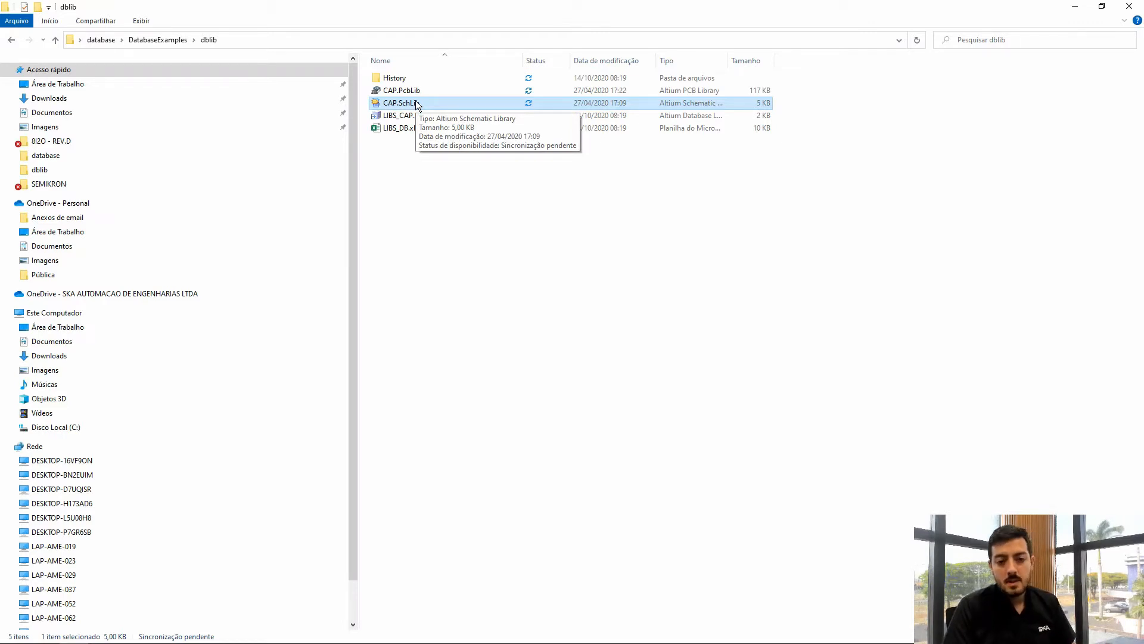
click(606, 262)
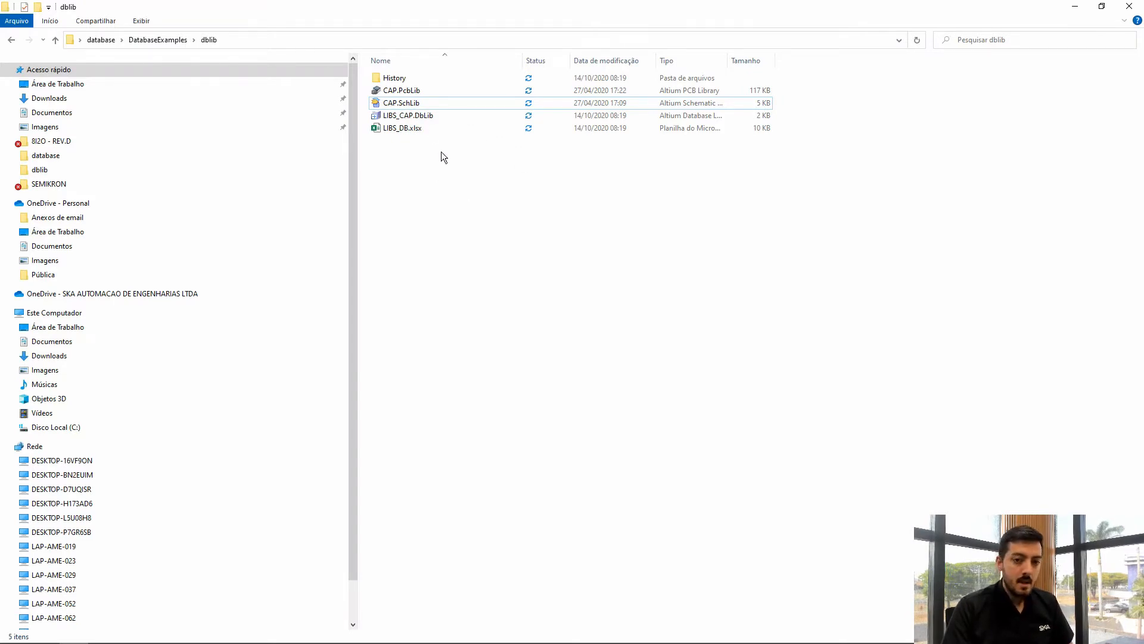
double_click(397, 131)
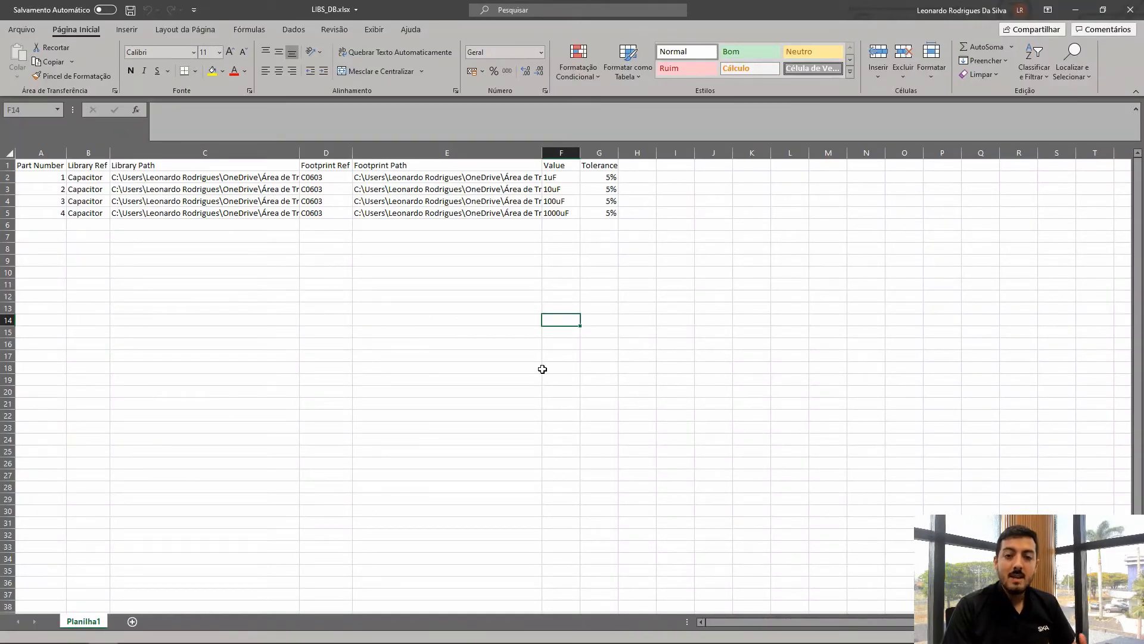
Widen the Tolerance, Value and Footprint Path columns of the component spreadsheet
drag(618, 153, 682, 154)
click(574, 165)
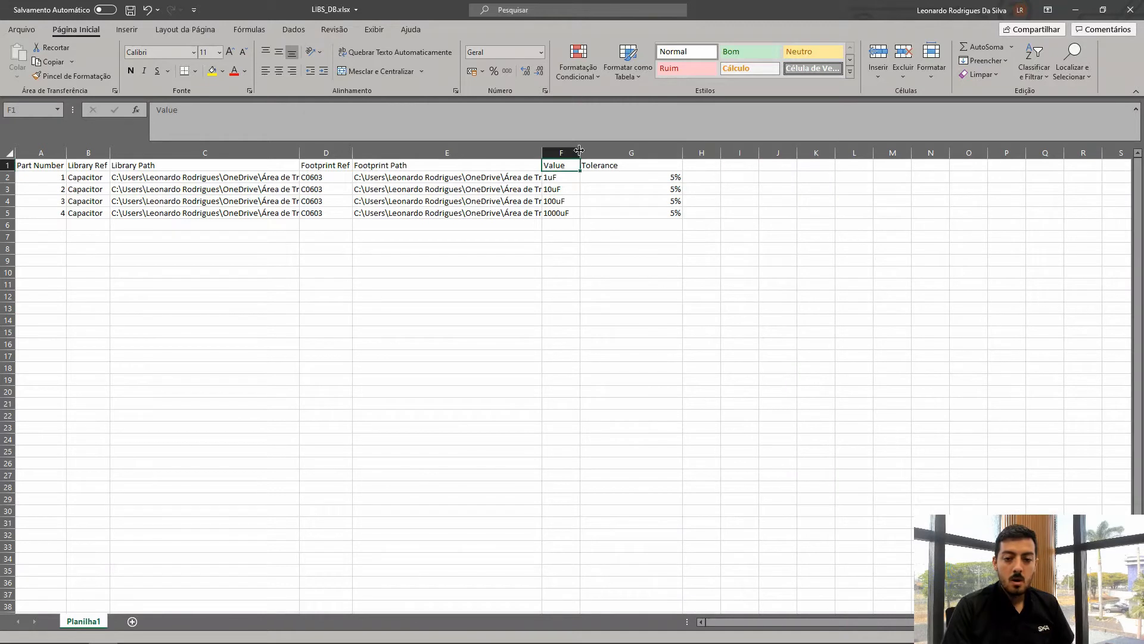
drag(580, 153, 631, 156)
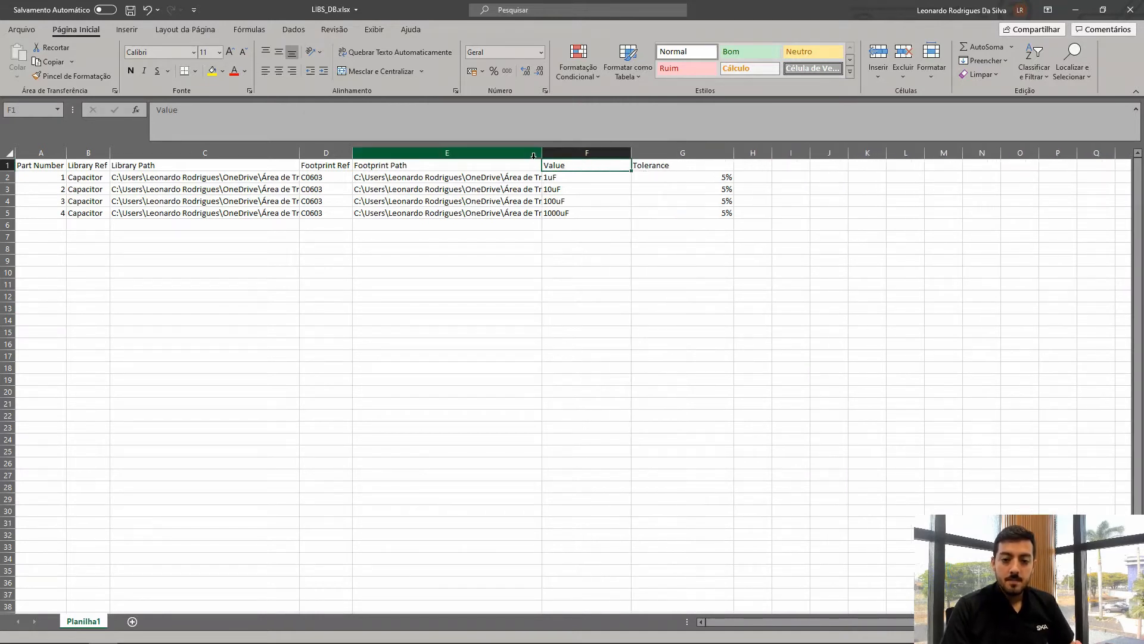
drag(542, 154, 578, 155)
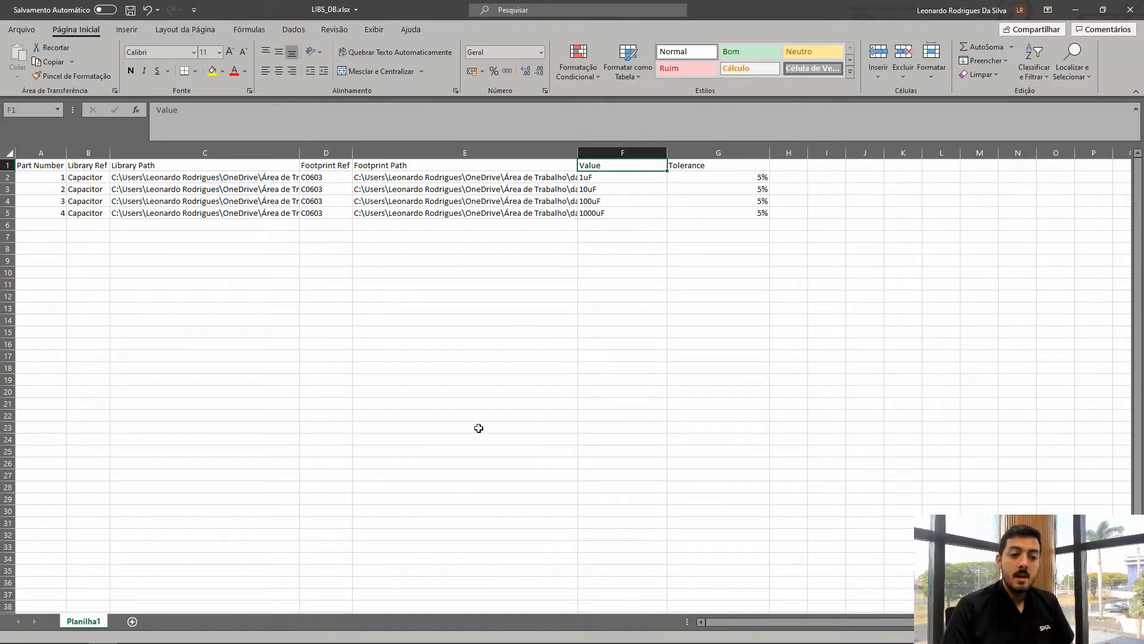
click(400, 386)
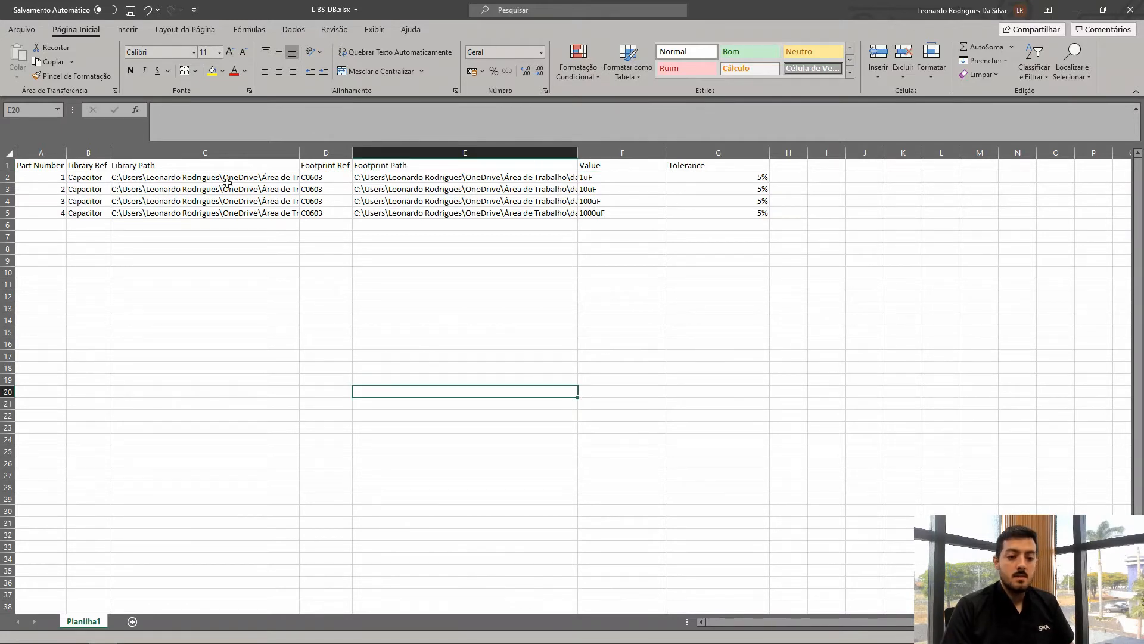
click(412, 270)
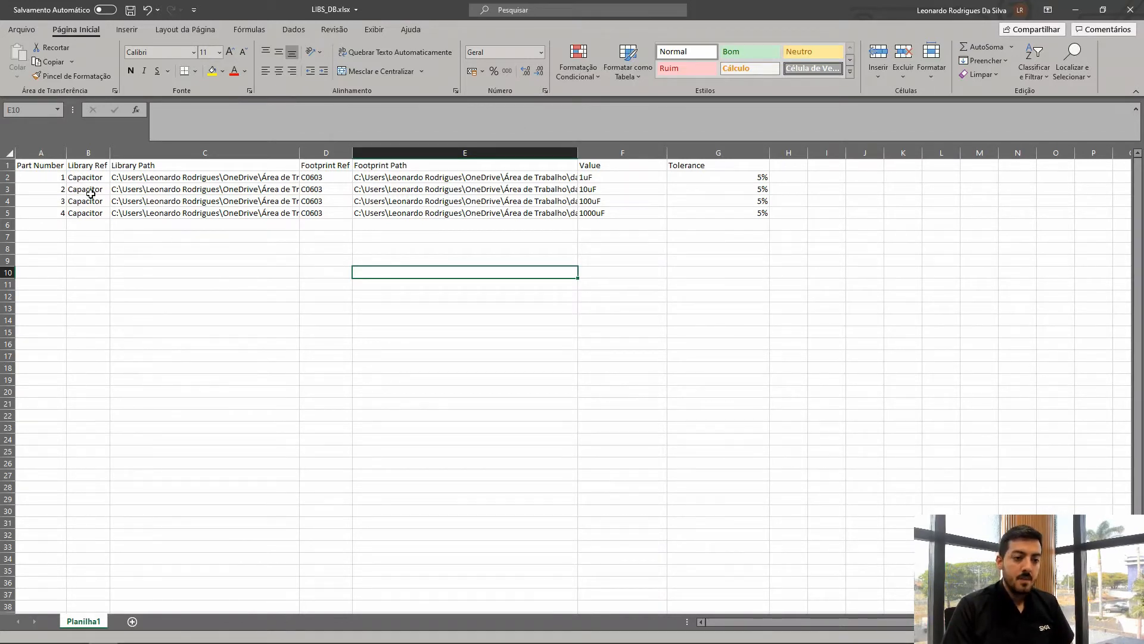
click(47, 175)
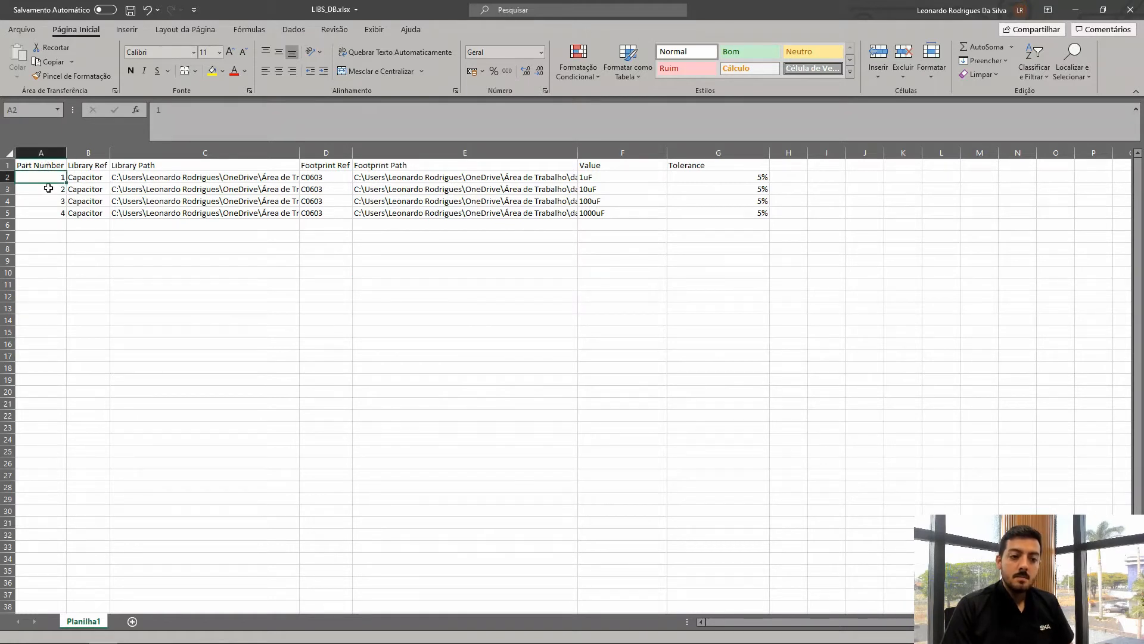
Review the Part Number entries of the four components in the spreadsheet
click(48, 187)
click(50, 202)
click(47, 221)
click(43, 211)
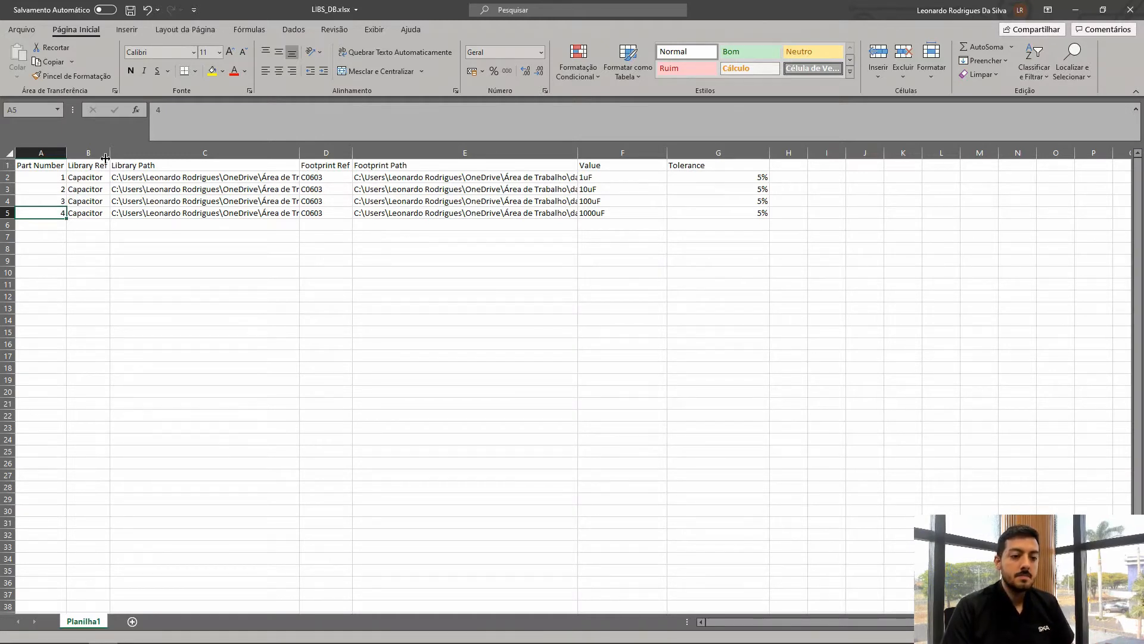
Widen the Library Ref column and go through the symbol reference of each component
drag(111, 156, 133, 157)
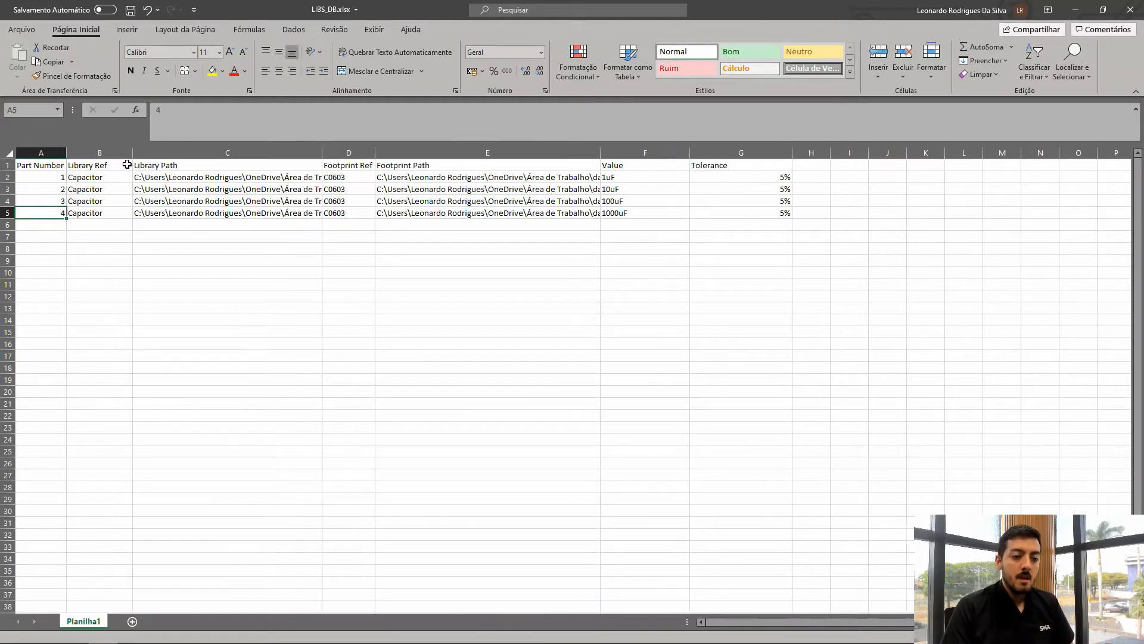
click(95, 166)
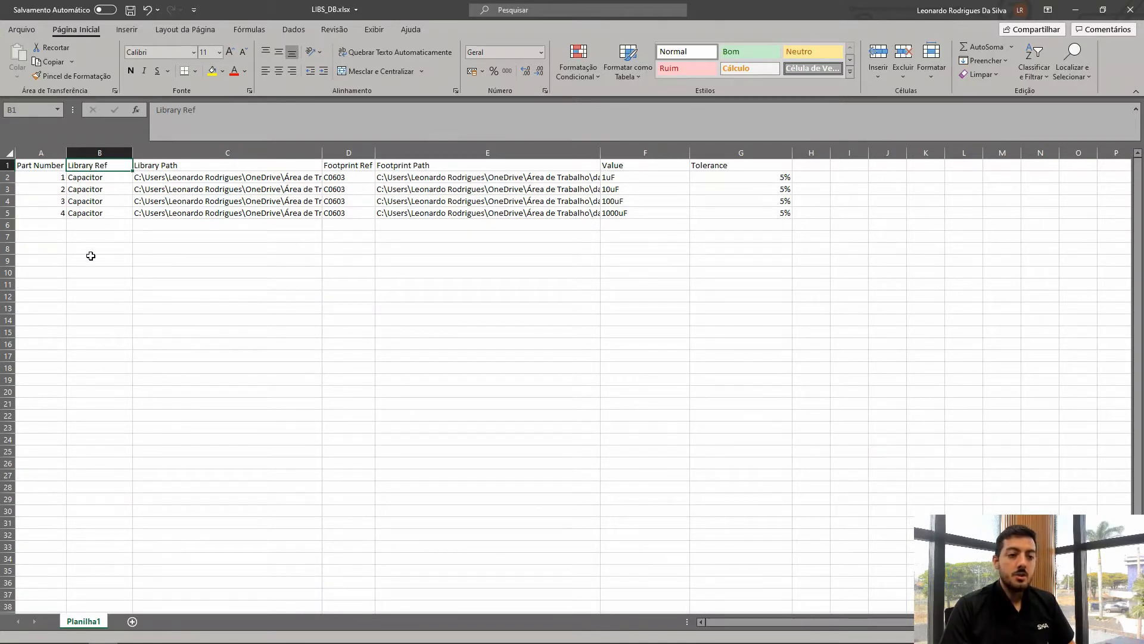
key(ctrl)
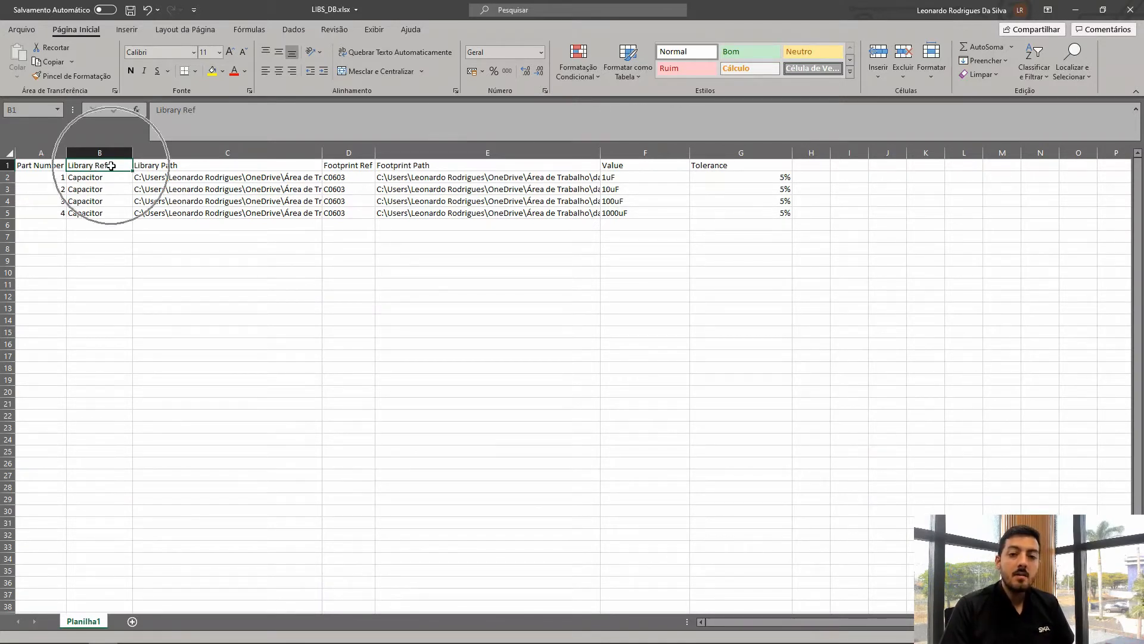
key(ctrl)
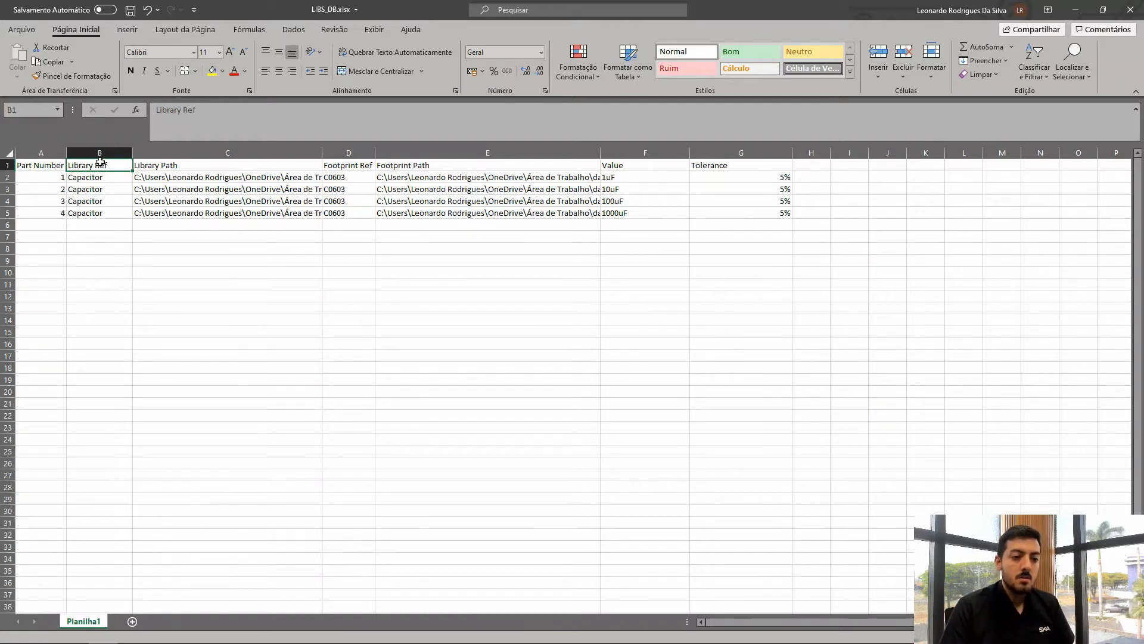
key(Down)
key(Down)
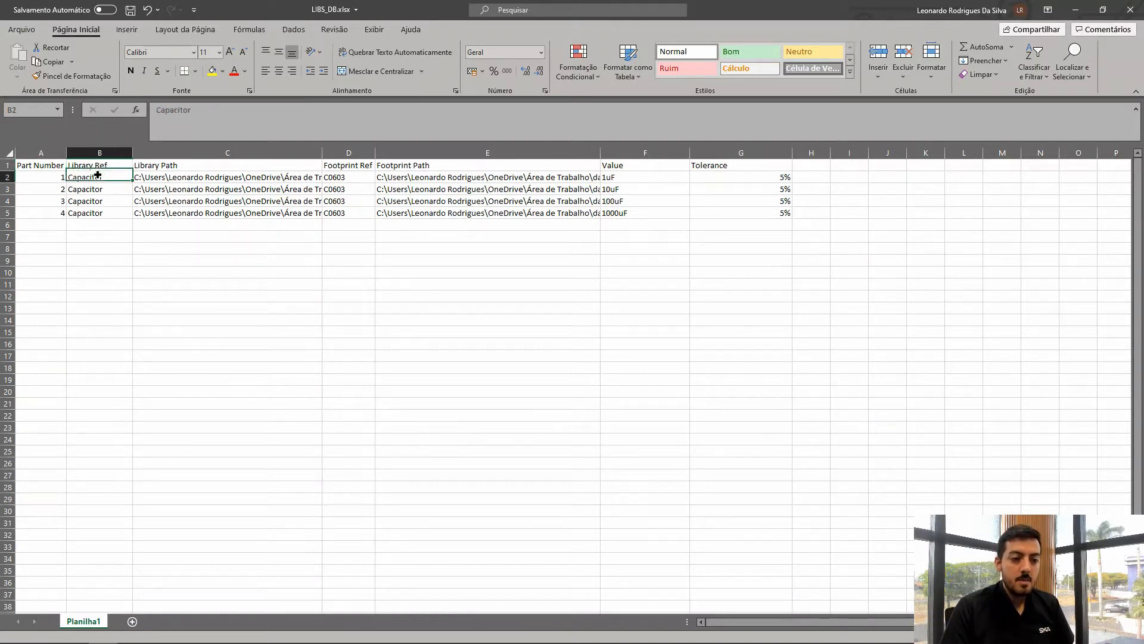
key(Down)
key(Down)
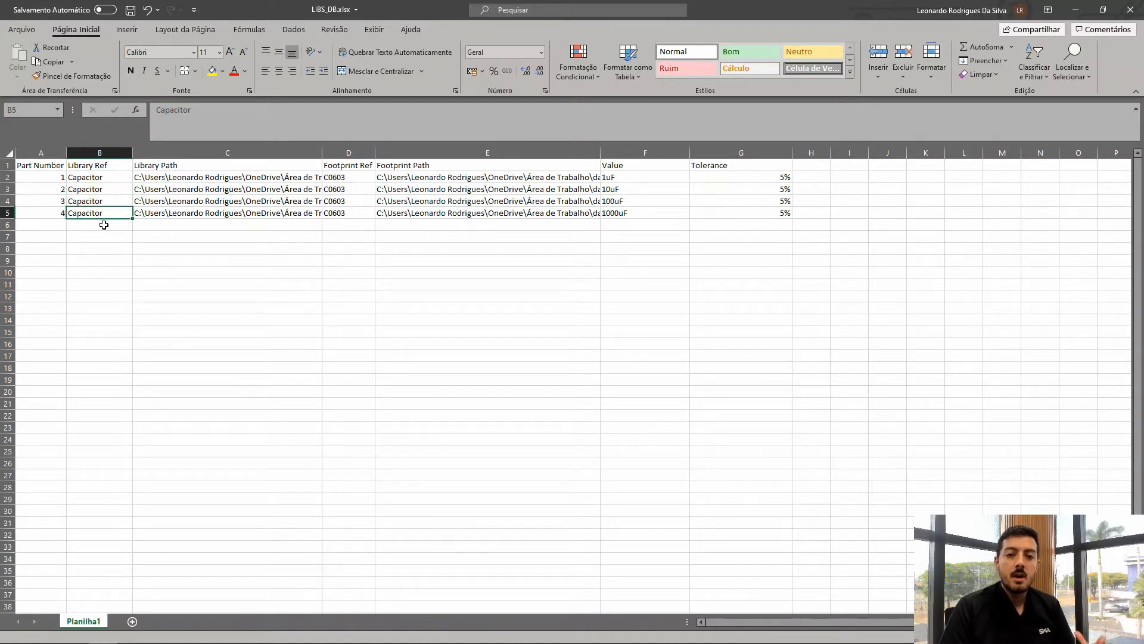
click(106, 178)
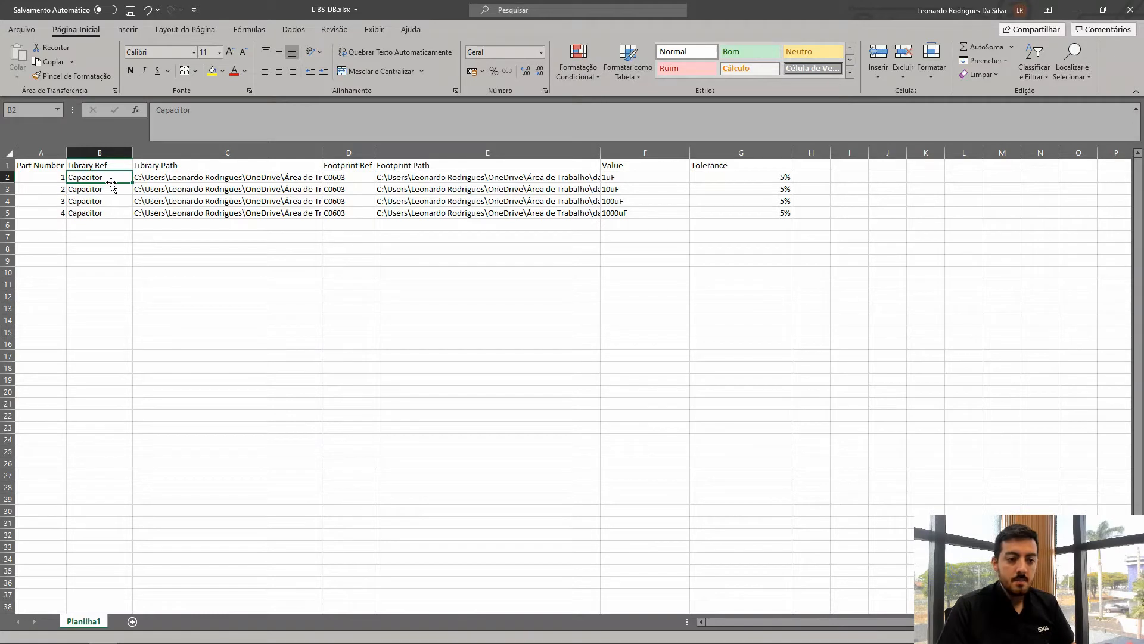
Examine the Library Path column and the full path stored for the first component
click(176, 168)
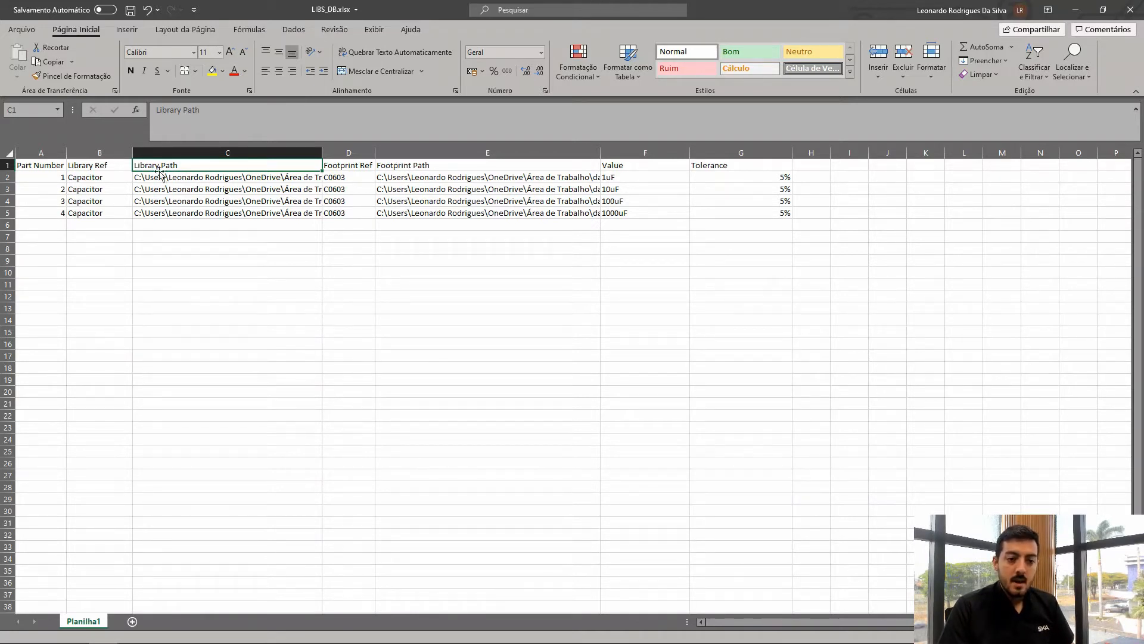
key(ctrl)
key(ctrl)
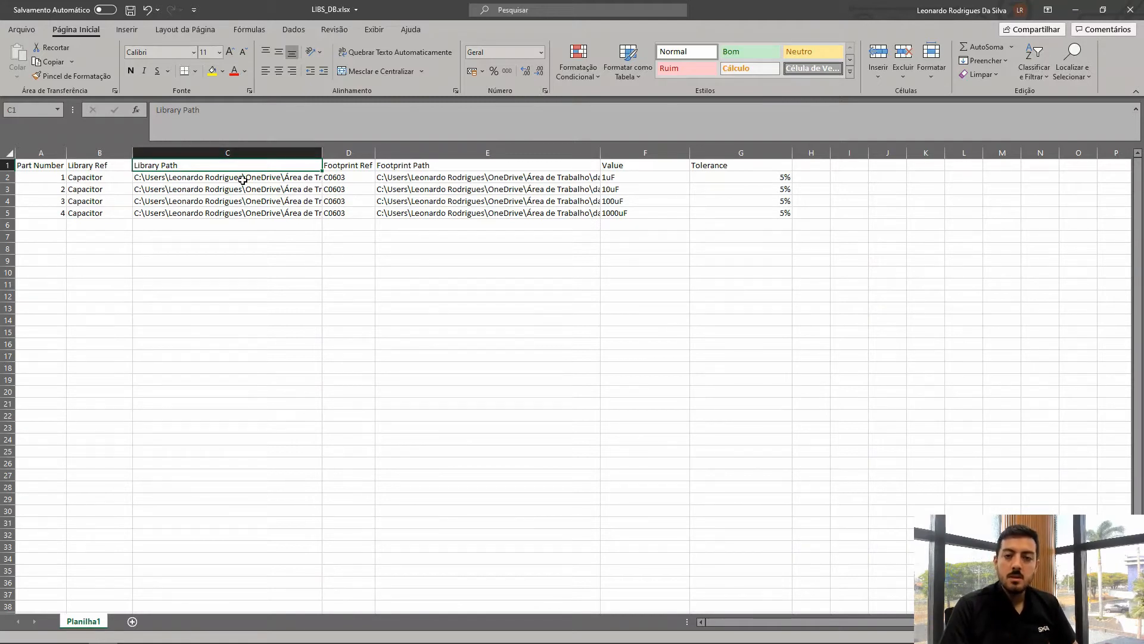
click(184, 178)
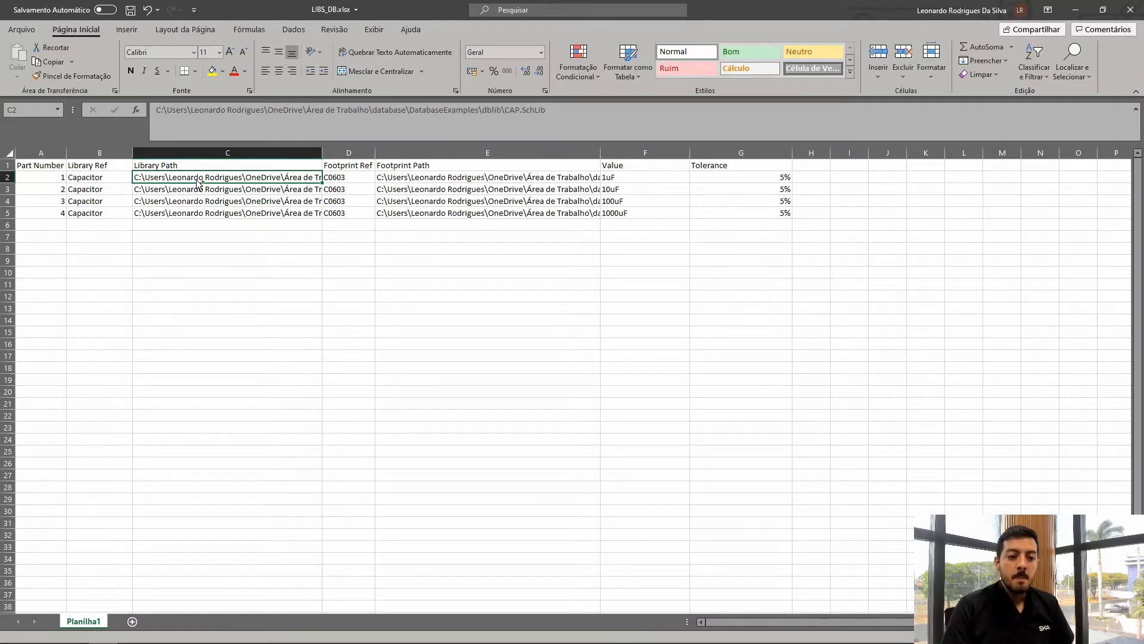
key(ctrl)
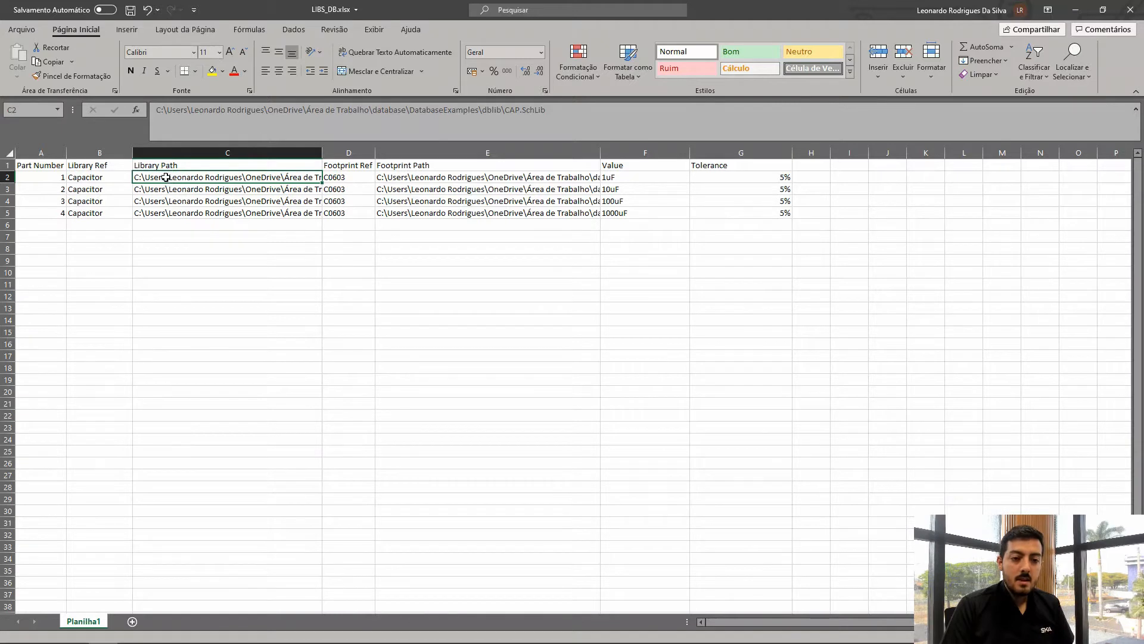
key(ctrl)
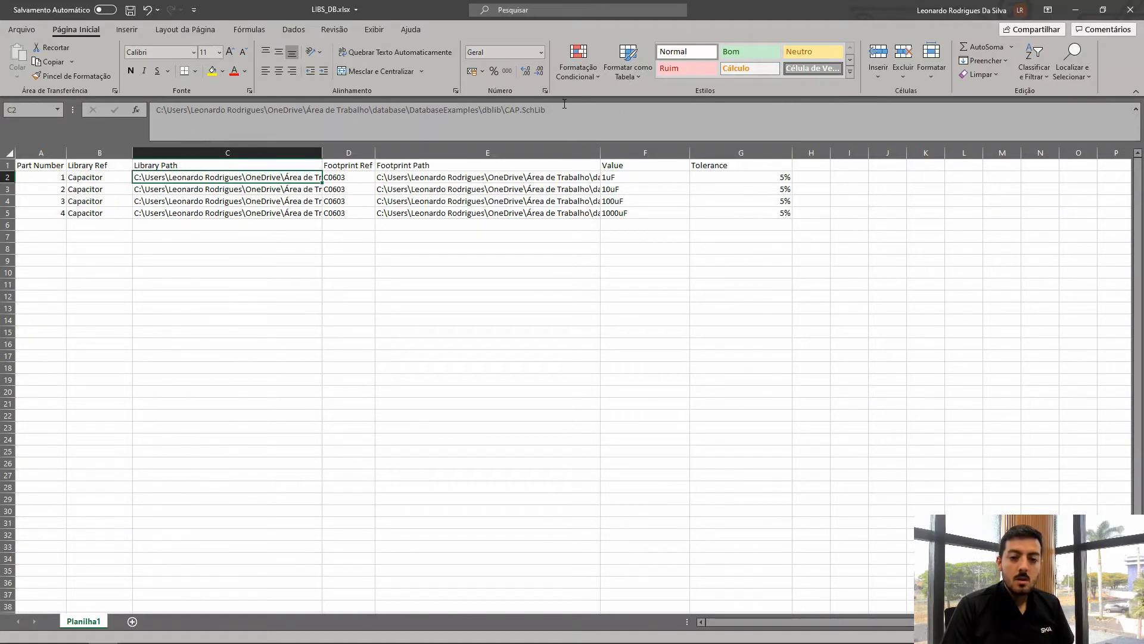
Inspect the CAP.SchLib file name at the end of the first component's library path, leaving the cell unedited
click(534, 117)
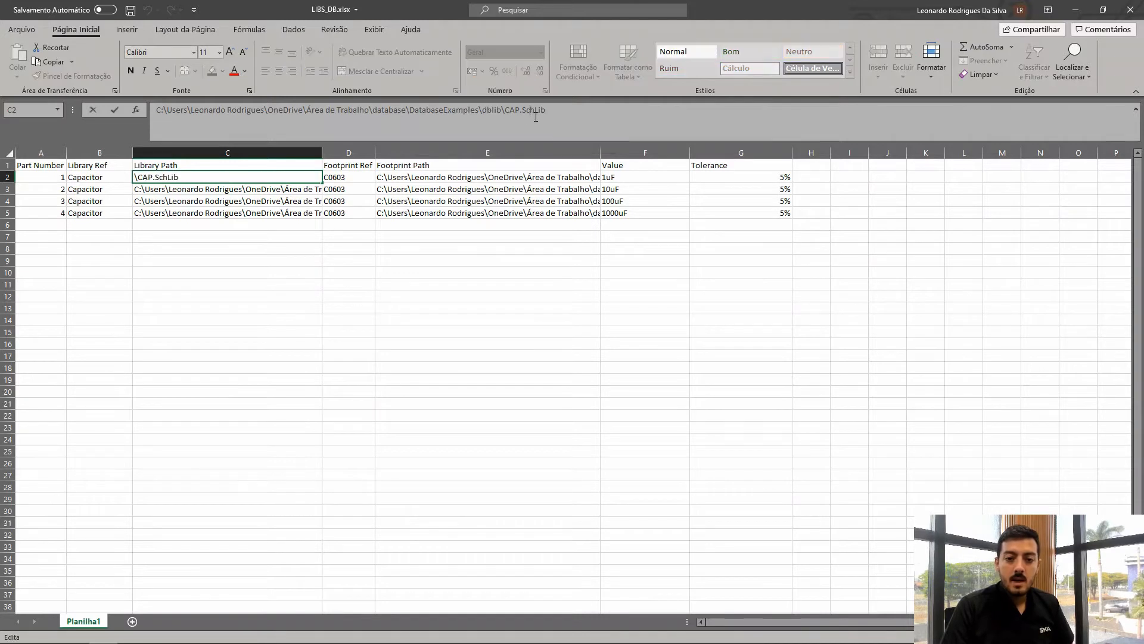
drag(554, 112, 510, 113)
click(526, 133)
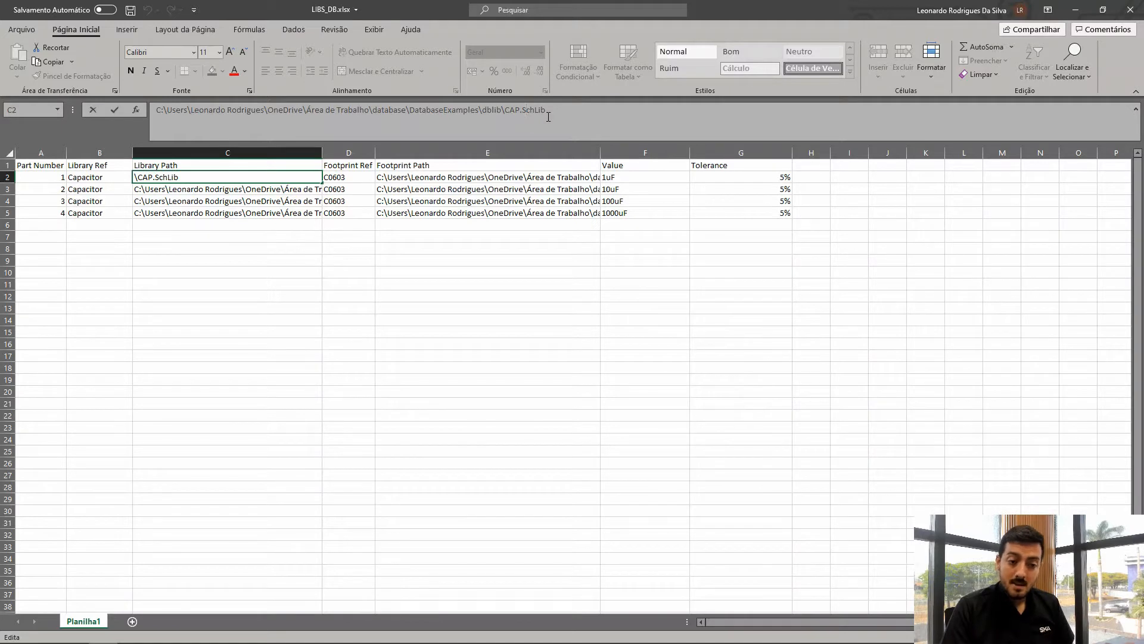
drag(547, 113, 506, 109)
click(515, 122)
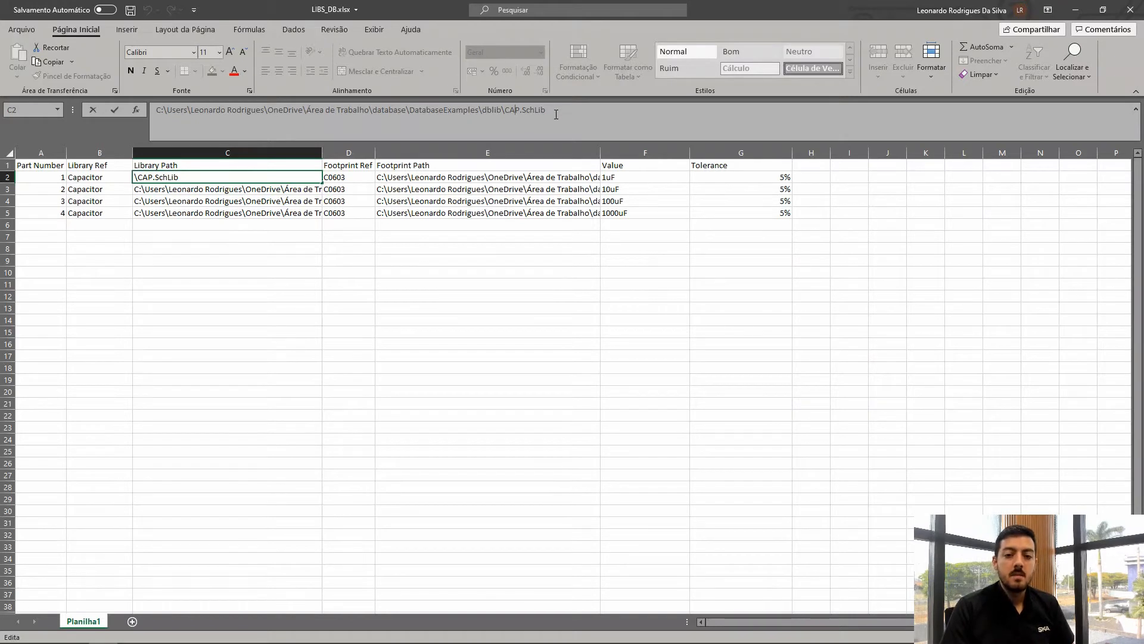
mouse_move(554, 115)
mouse_down()
mouse_move(364, 114)
mouse_move(550, 125)
mouse_up()
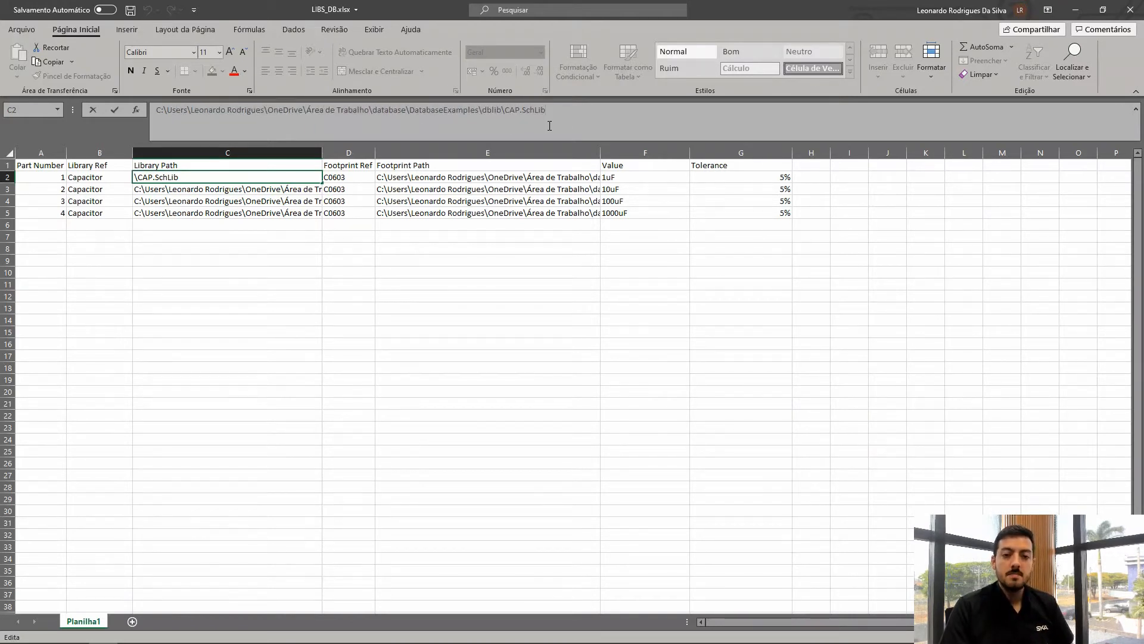
click(191, 305)
Highlight the Library Ref and Library Path data together to review the pair, then clear the selection
drag(92, 166, 235, 215)
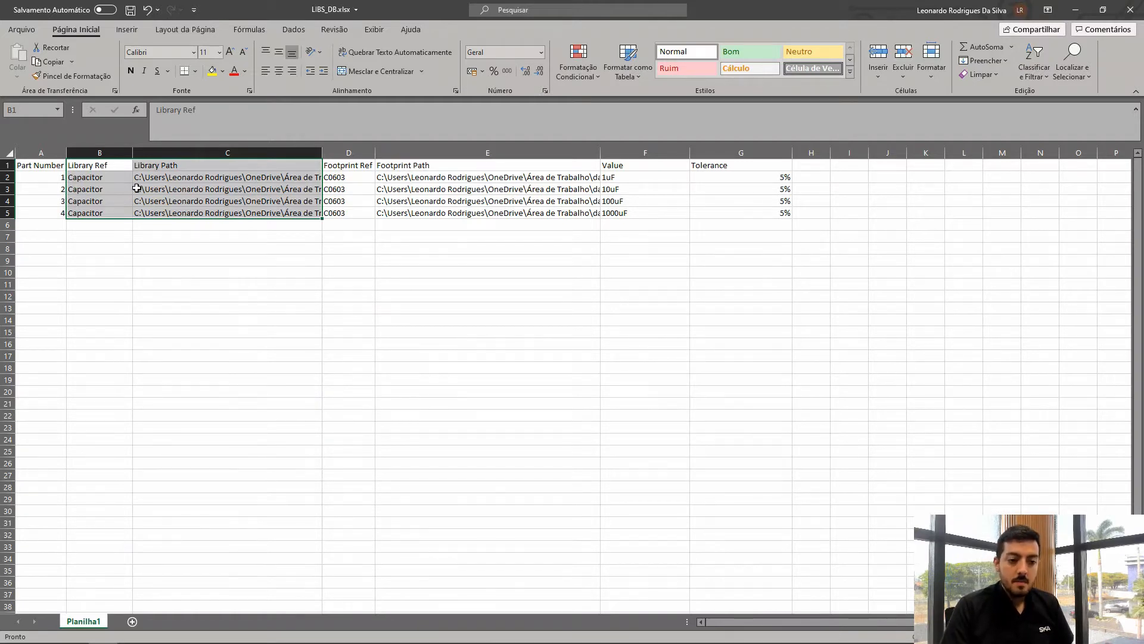
key(ctrl+q)
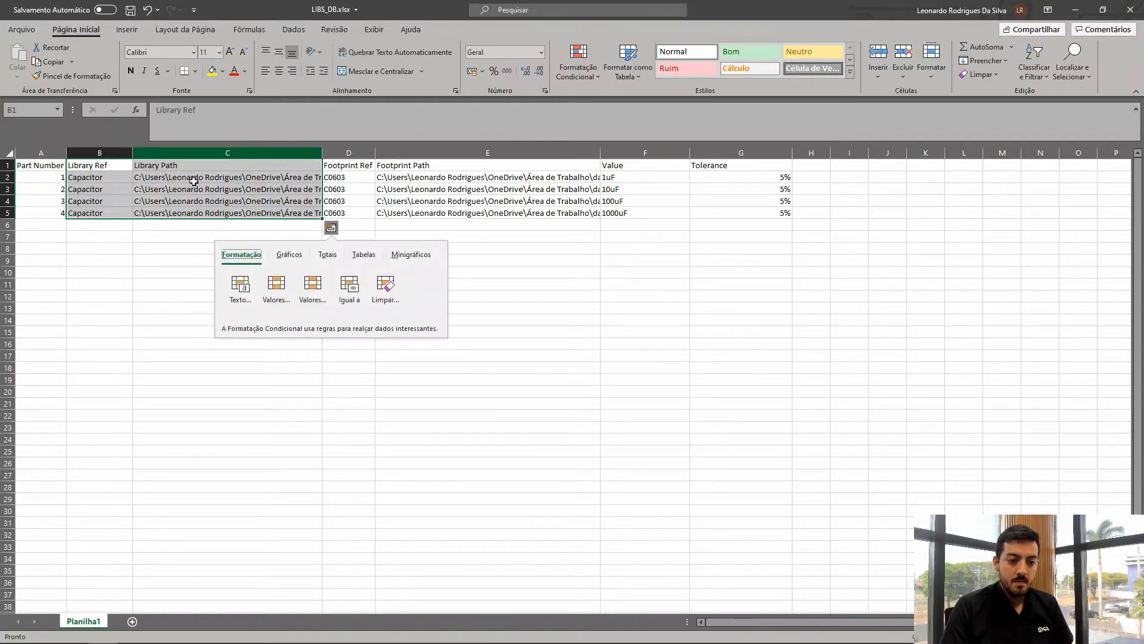
click(159, 295)
drag(97, 171, 242, 213)
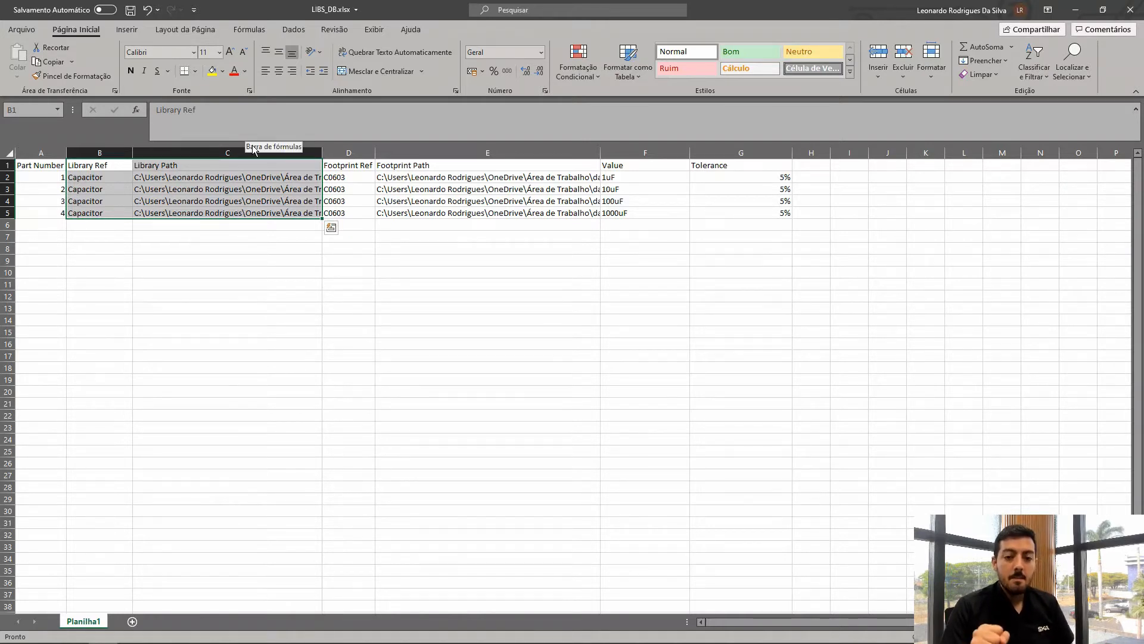
click(251, 285)
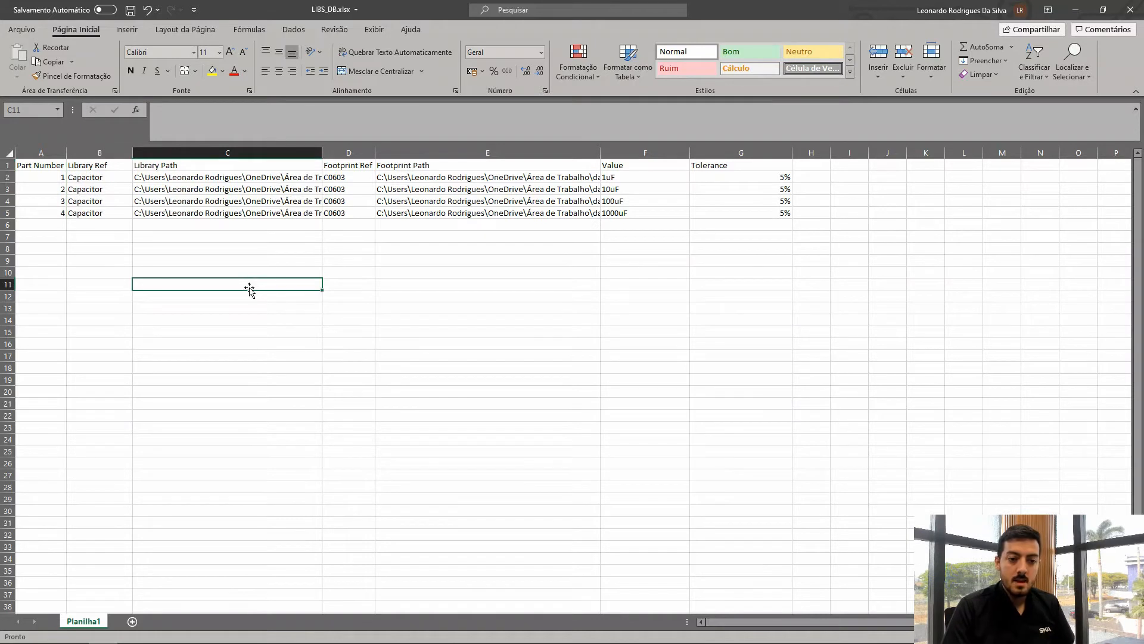
Go through the Footprint Ref column, checking the footprint name assigned to each of the four components
click(356, 165)
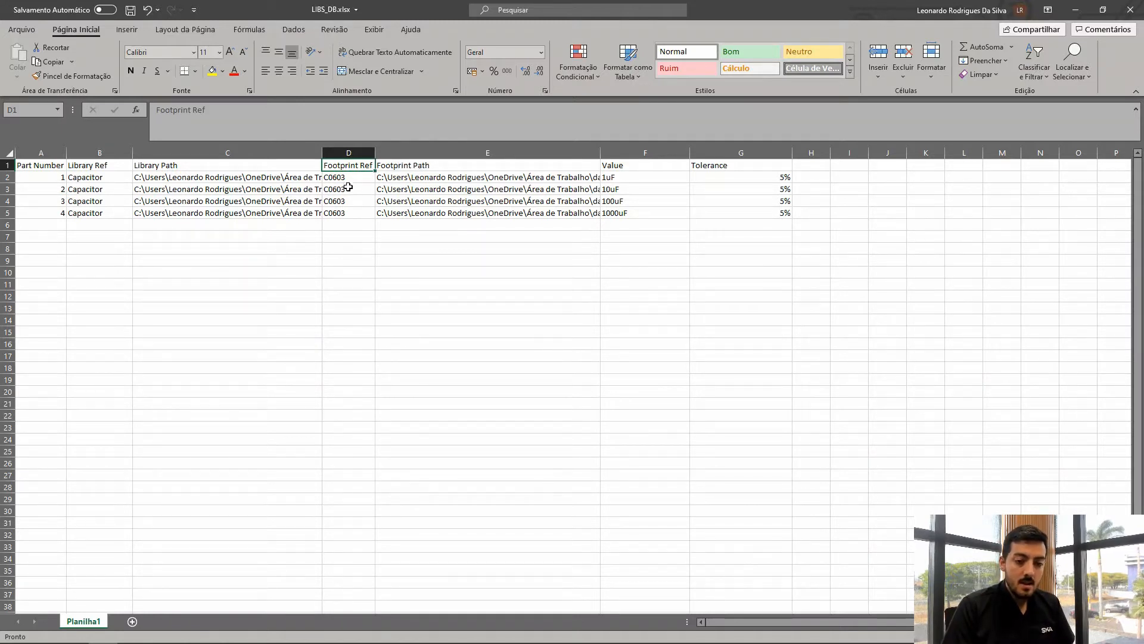
click(346, 180)
click(342, 192)
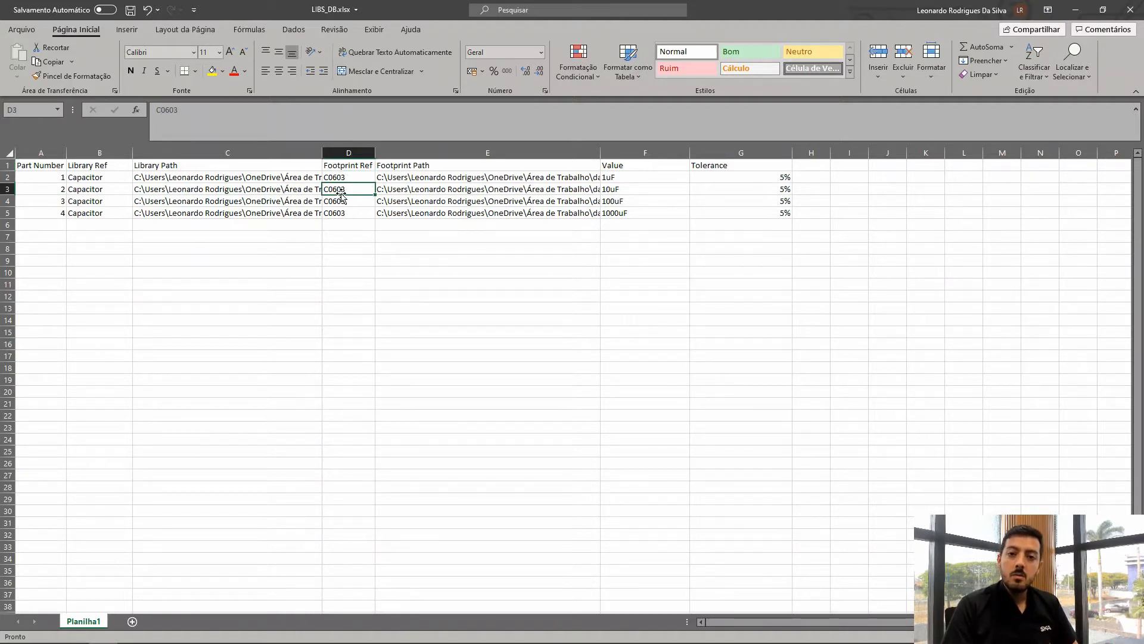
click(355, 201)
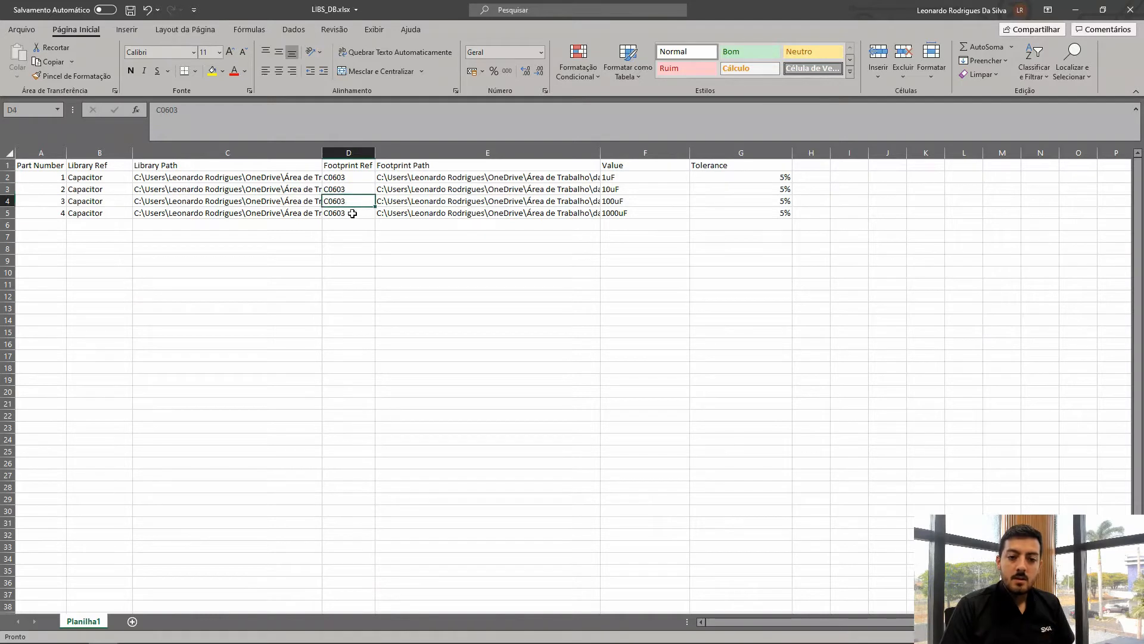
click(351, 213)
click(337, 176)
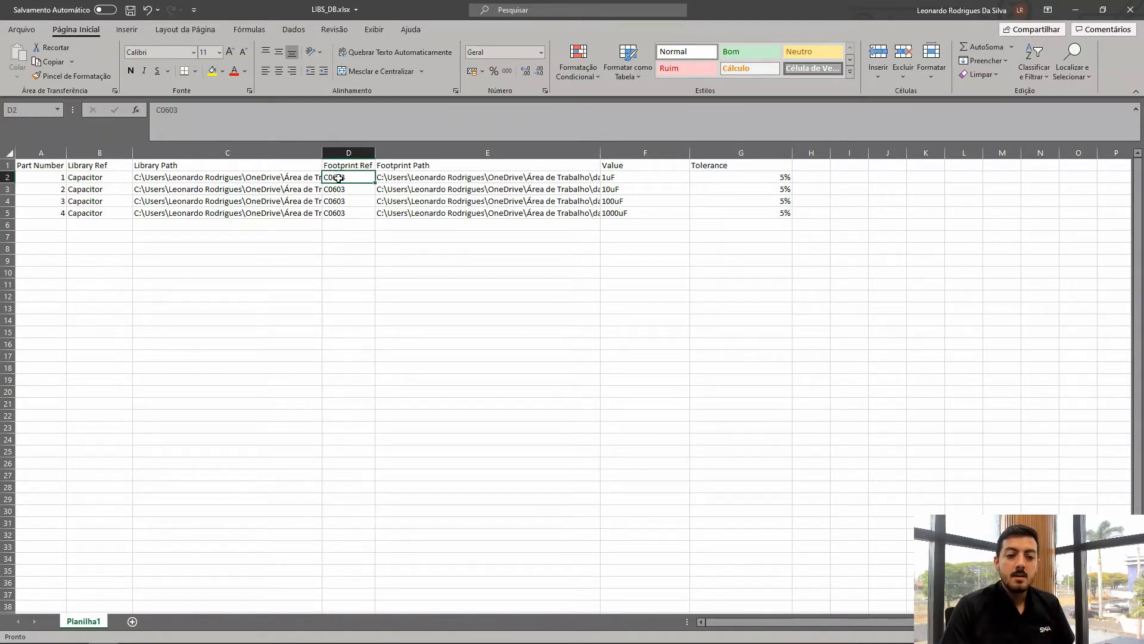
click(346, 190)
click(341, 202)
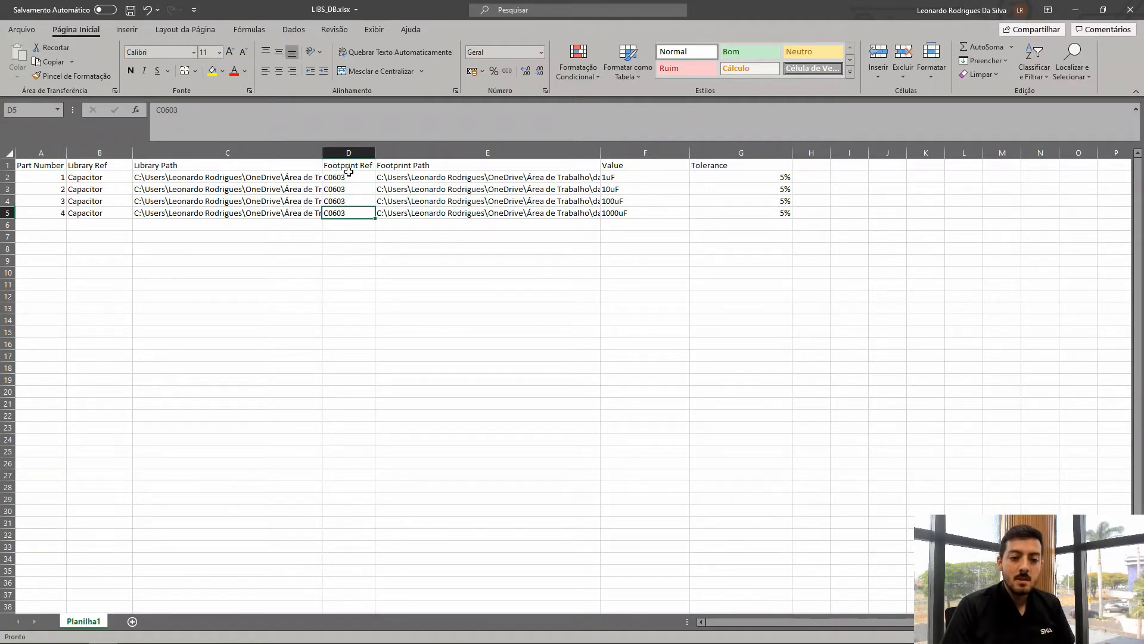
click(348, 178)
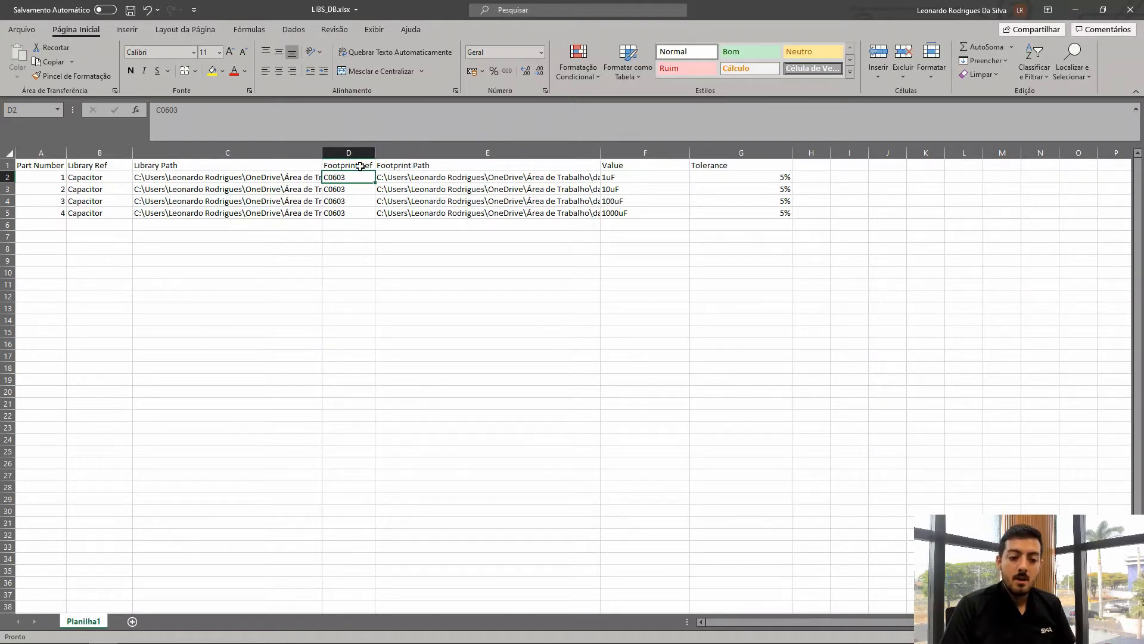
Check the first component's footprint path and widen the Footprint Path column
click(412, 177)
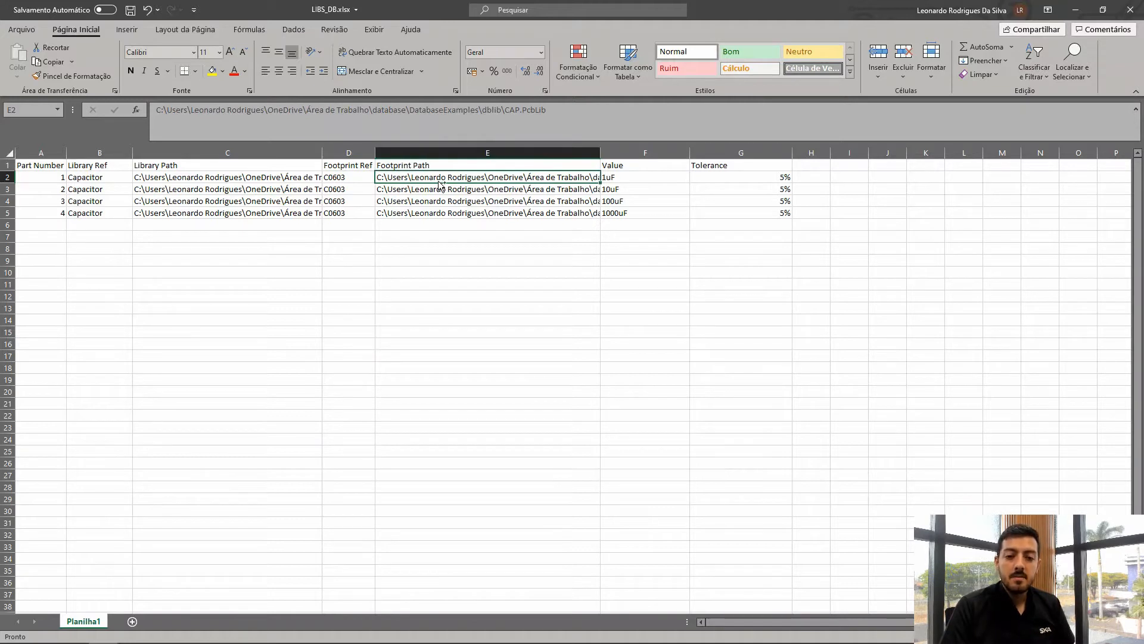
drag(599, 155, 667, 155)
click(400, 151)
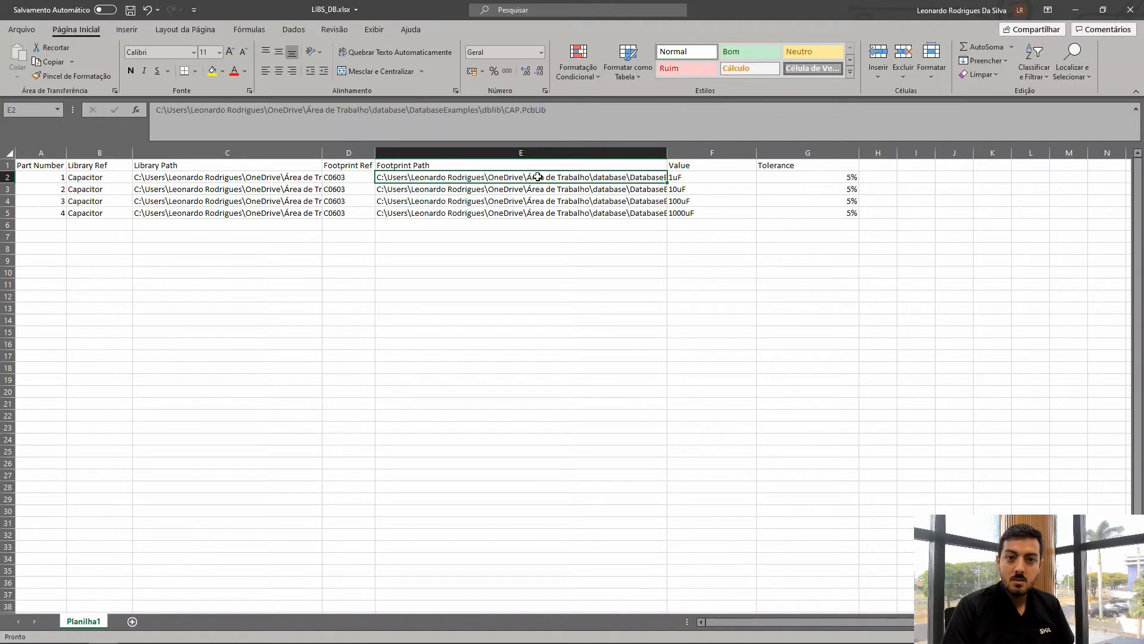
Compare the first component's Footprint Ref with its Footprint Path and highlight both columns' data together
click(338, 178)
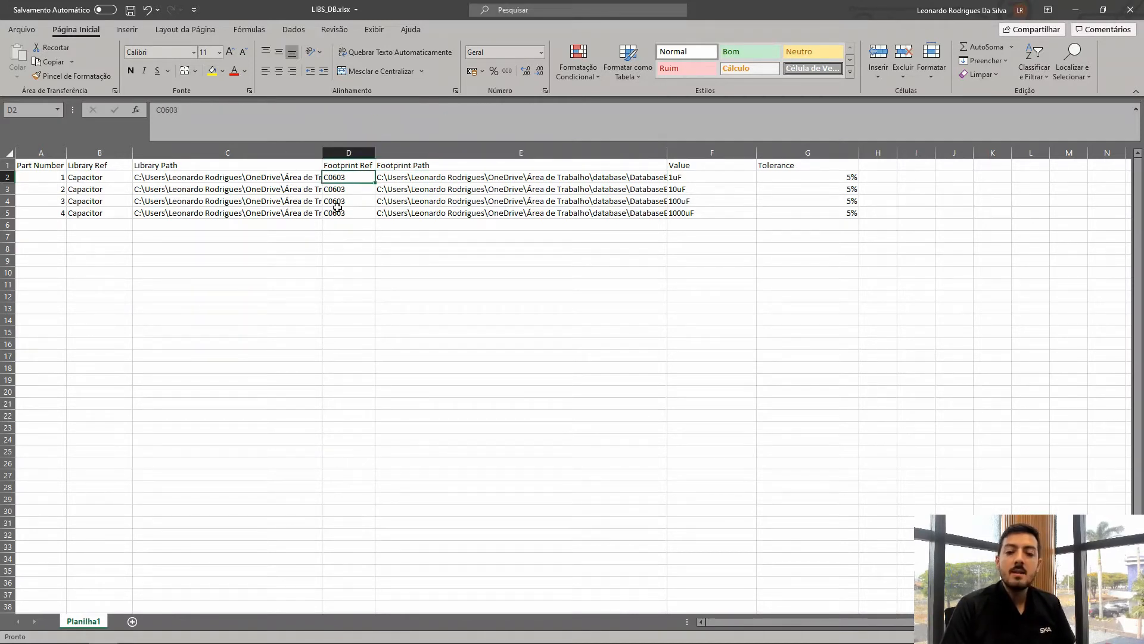
click(518, 178)
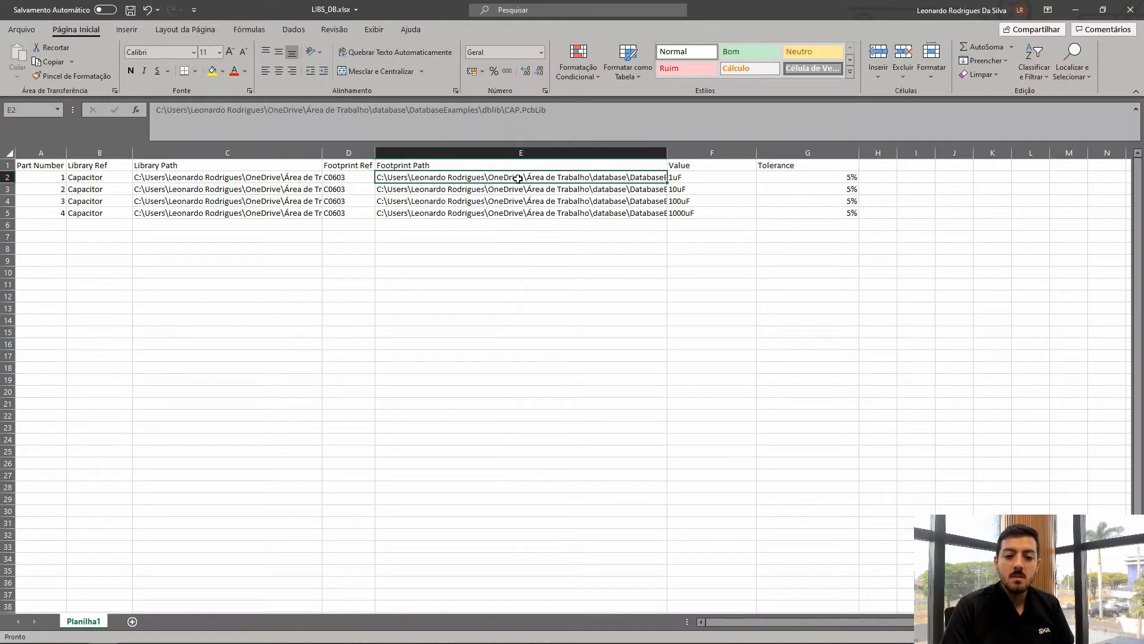
click(342, 178)
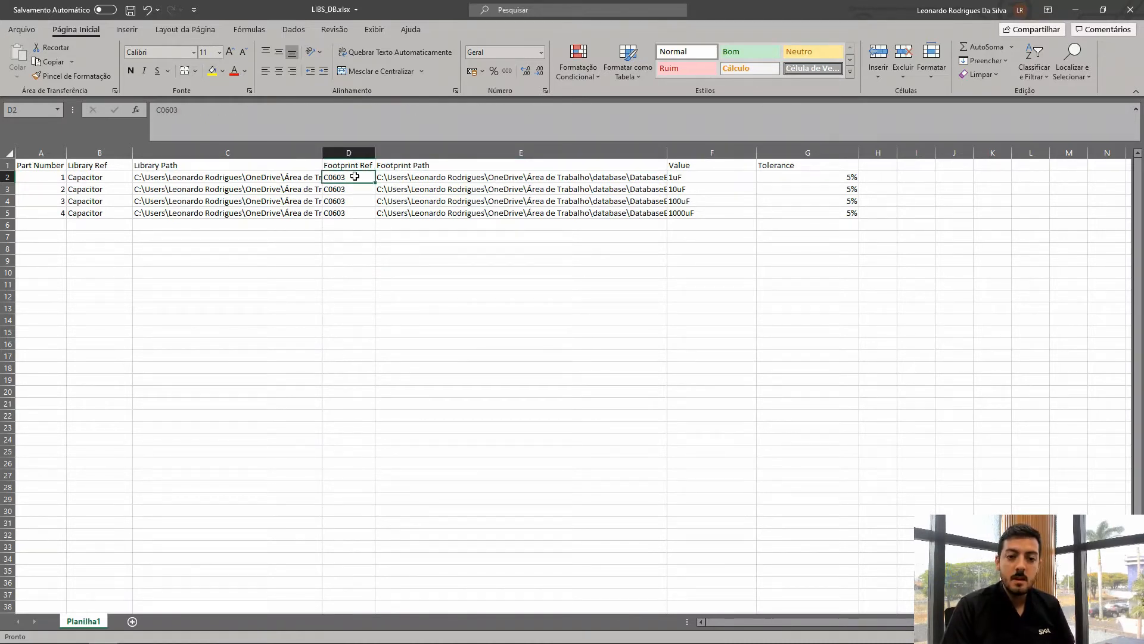
click(516, 177)
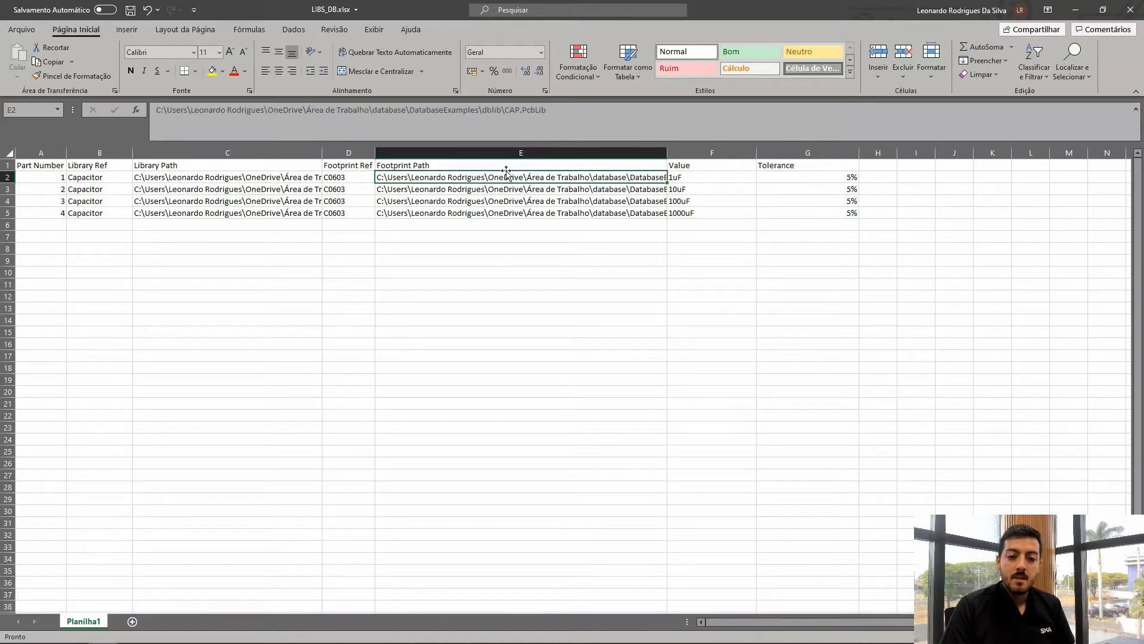
drag(356, 165, 520, 210)
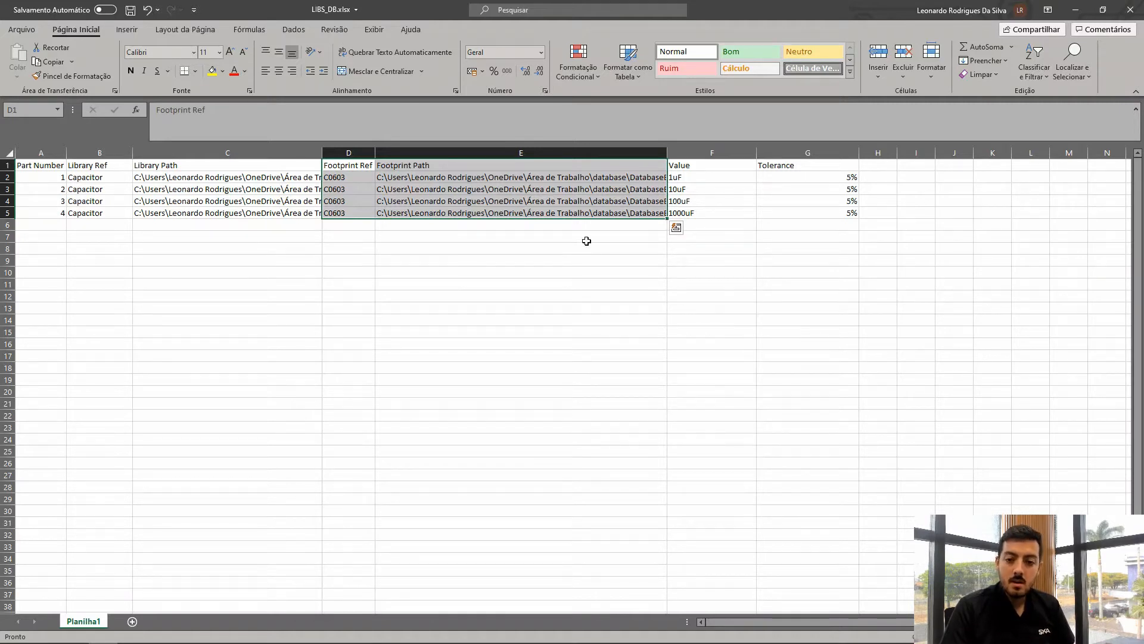
click(377, 282)
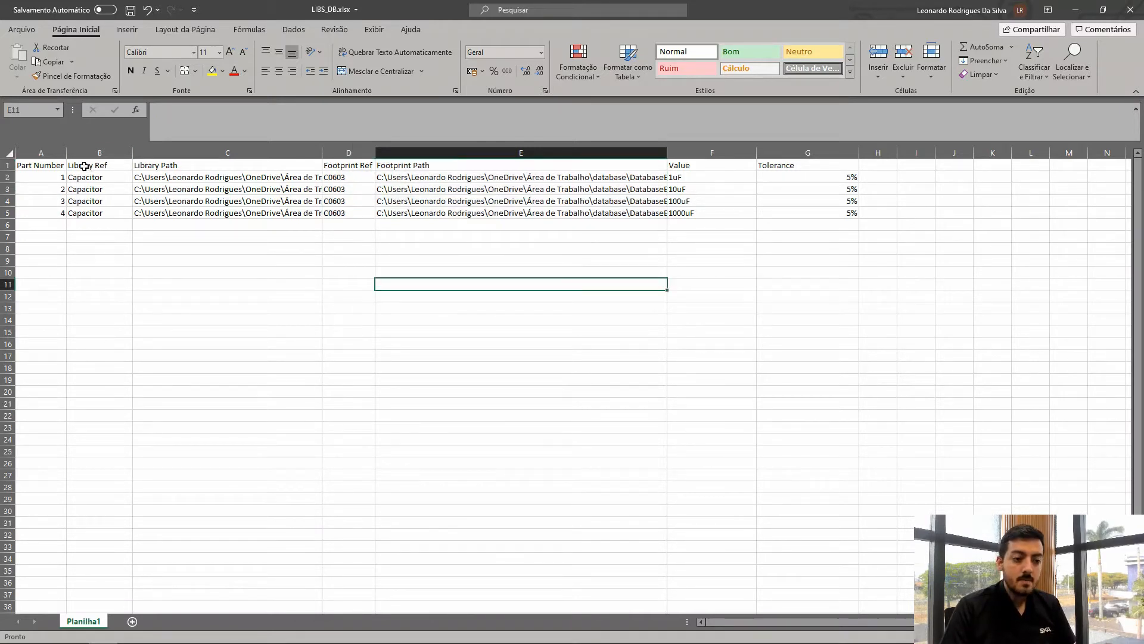
Fill the four header cells from Library Ref to Footprint Path with yellow and clear the selection
drag(89, 166, 484, 169)
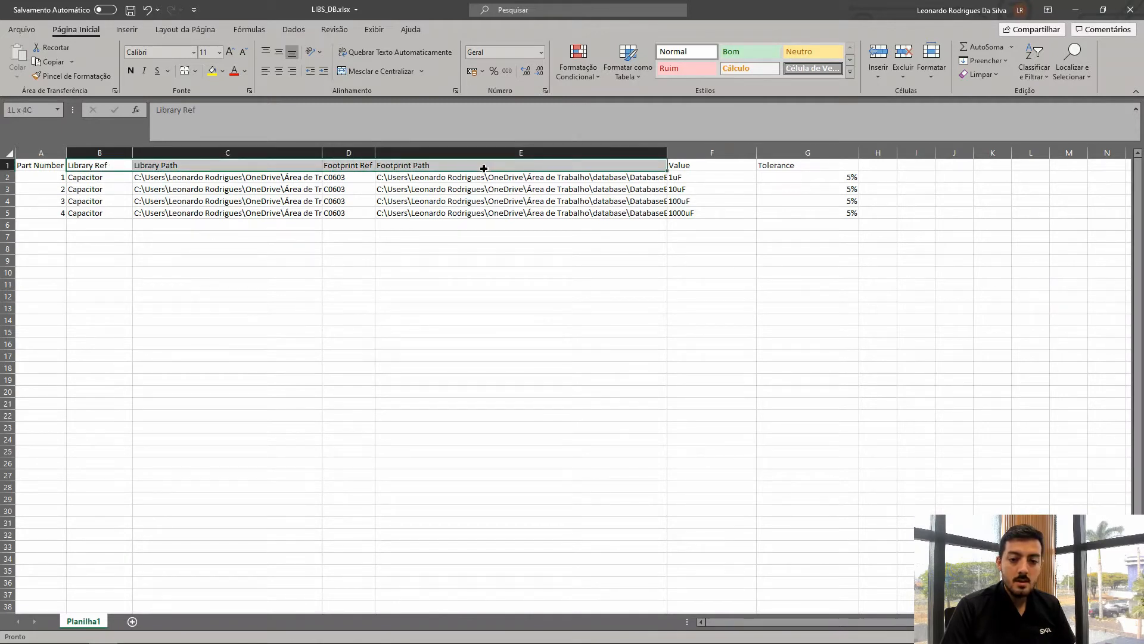
click(212, 71)
click(245, 306)
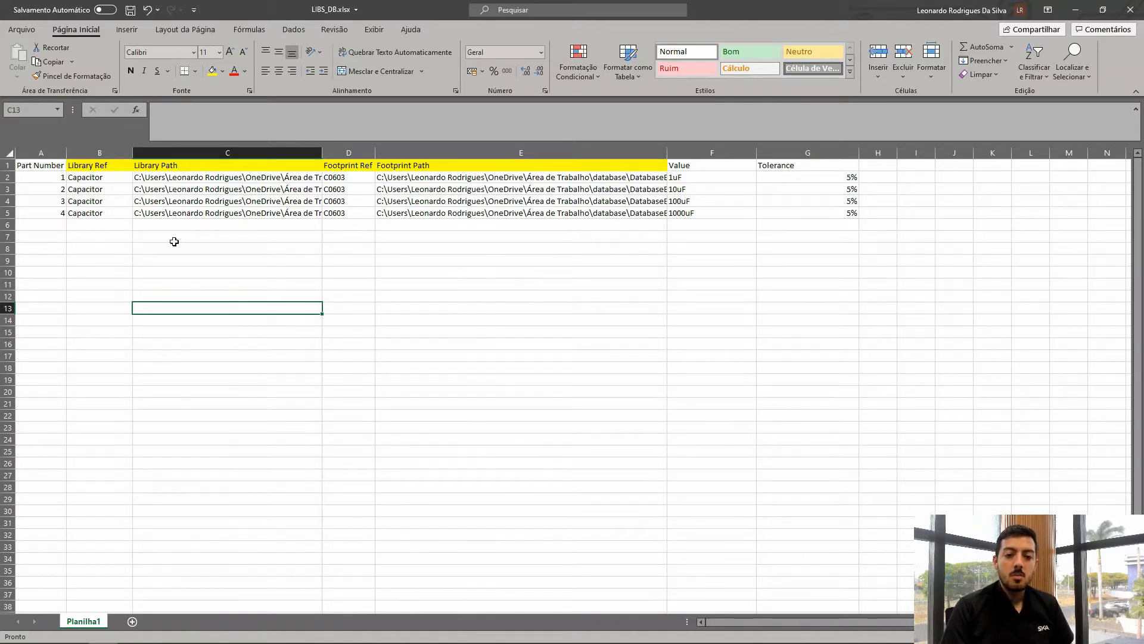
click(465, 331)
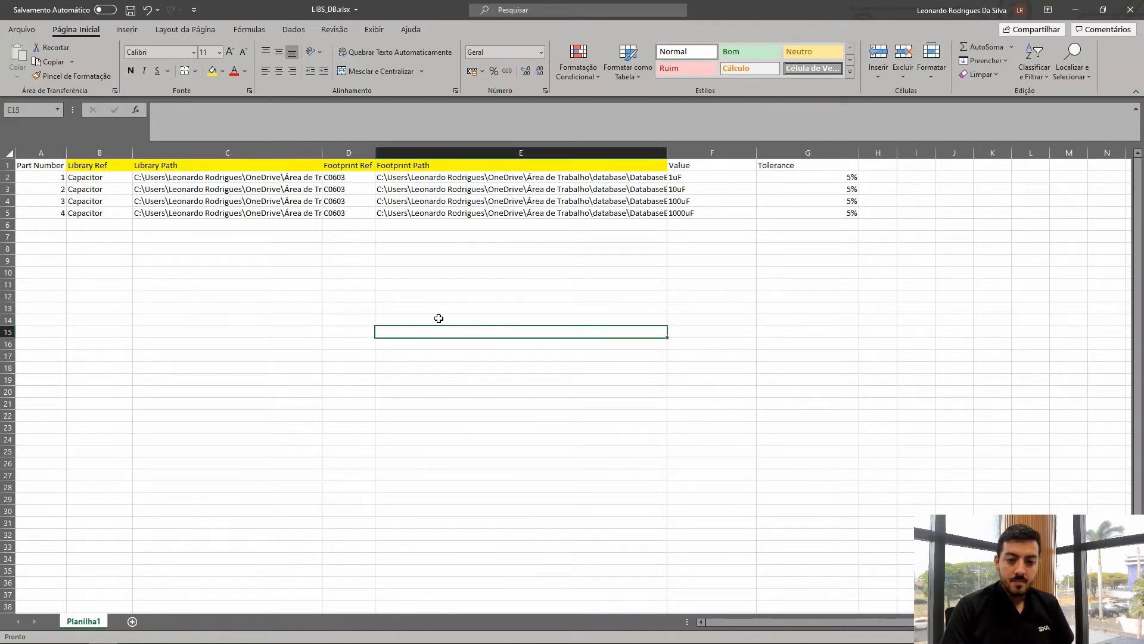
Compare the Footprint Path header with the unshaded Value and Tolerance headers
click(596, 170)
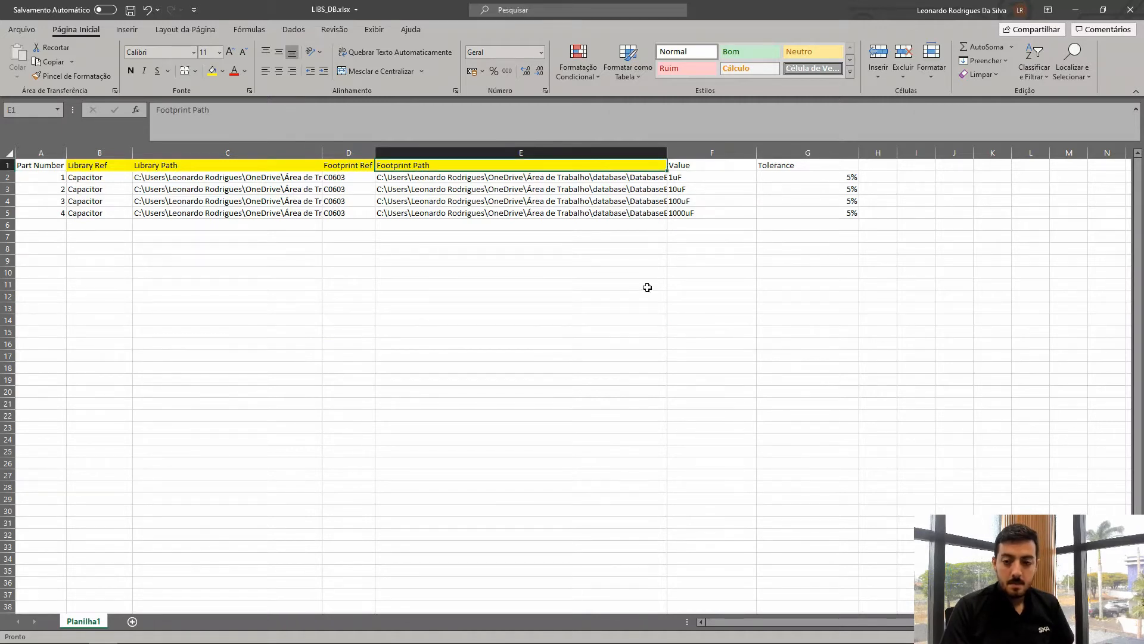
click(647, 287)
click(709, 169)
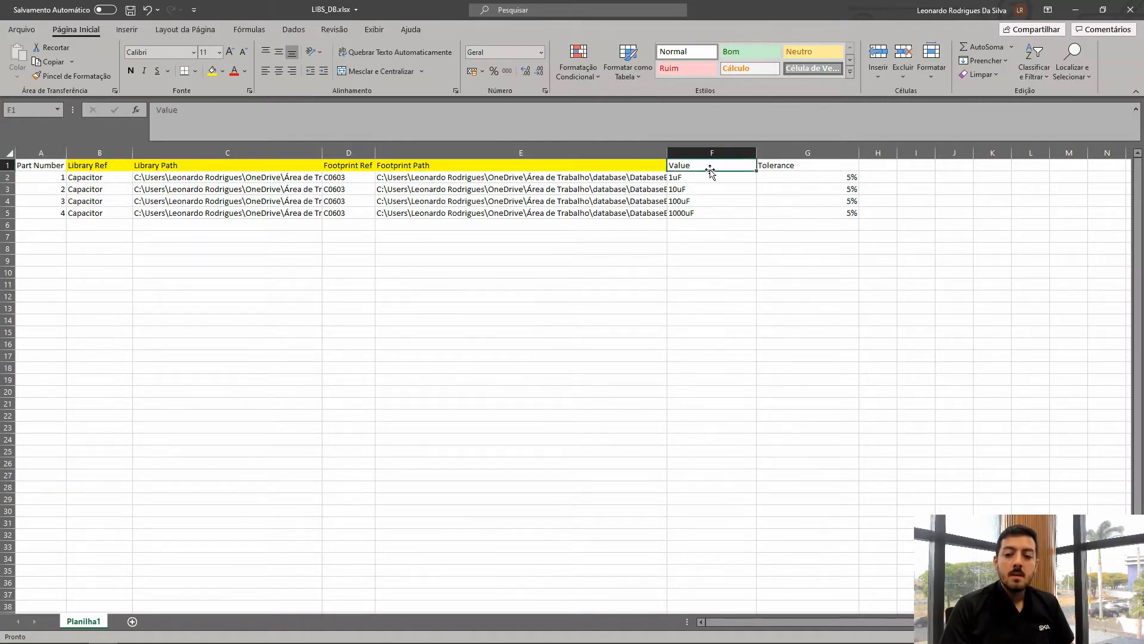
click(776, 170)
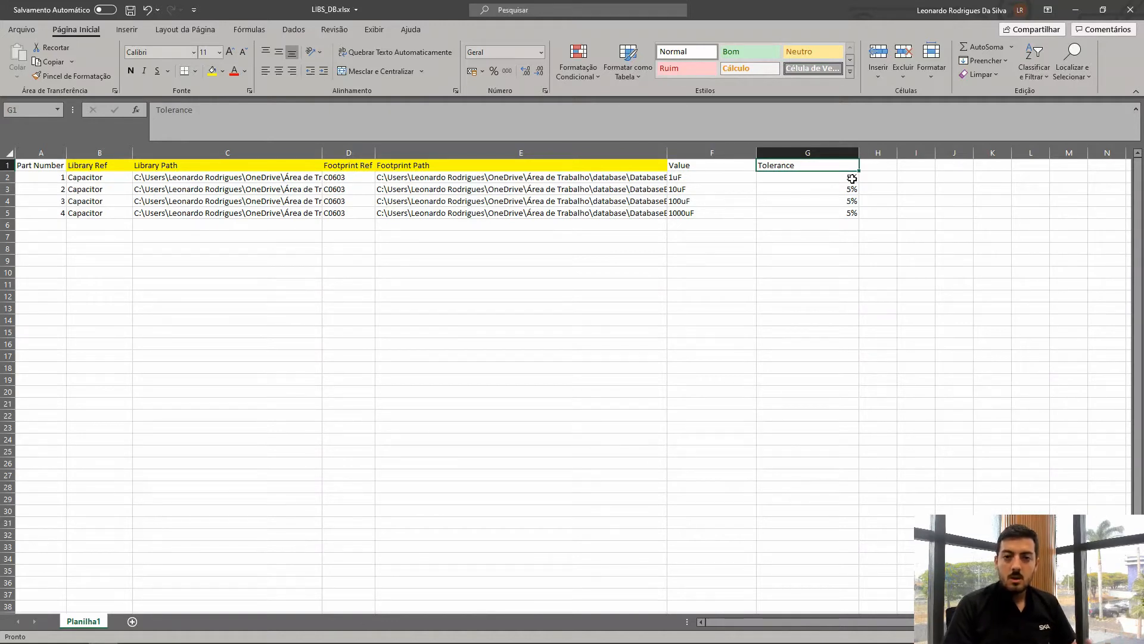
click(754, 296)
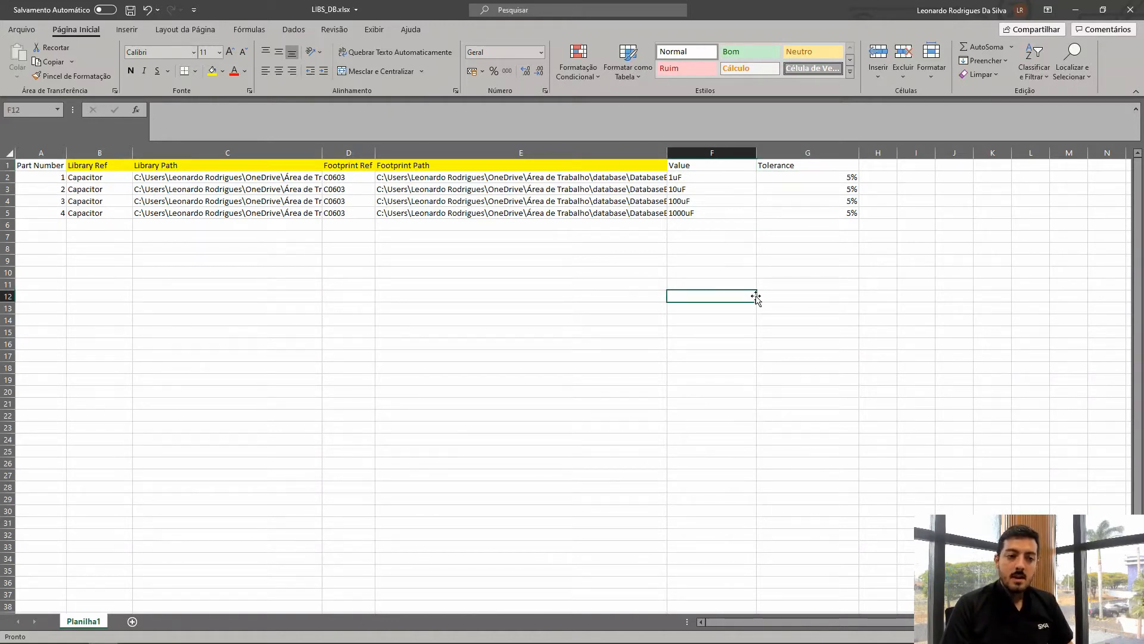
key(ctrl)
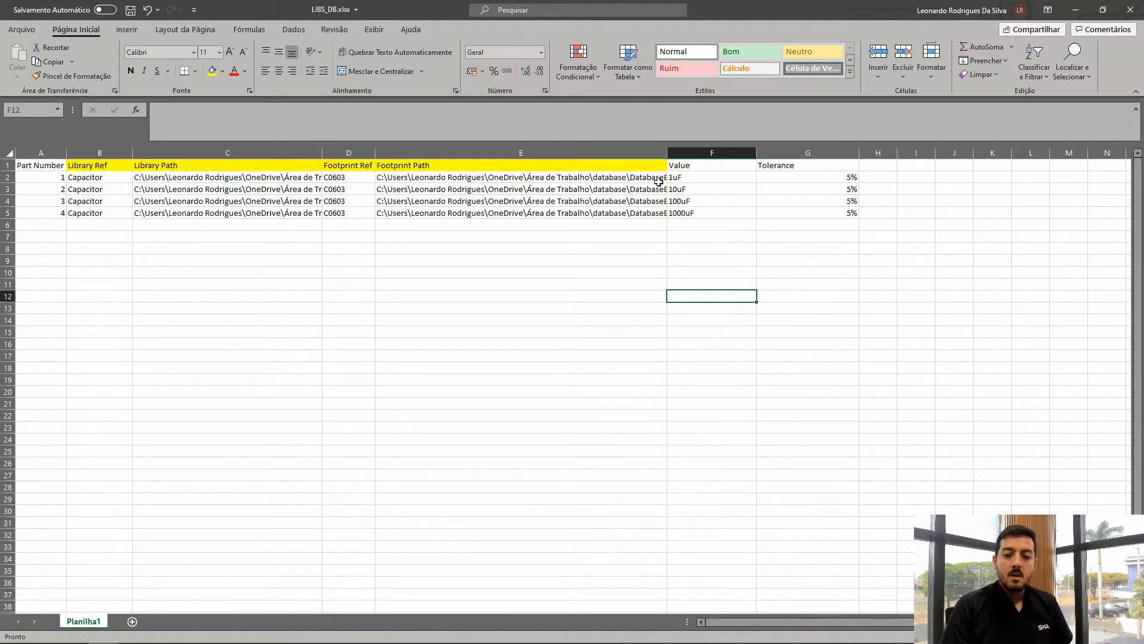
Go through the Value and Tolerance columns, checking the entries of the four capacitors
click(697, 168)
click(695, 179)
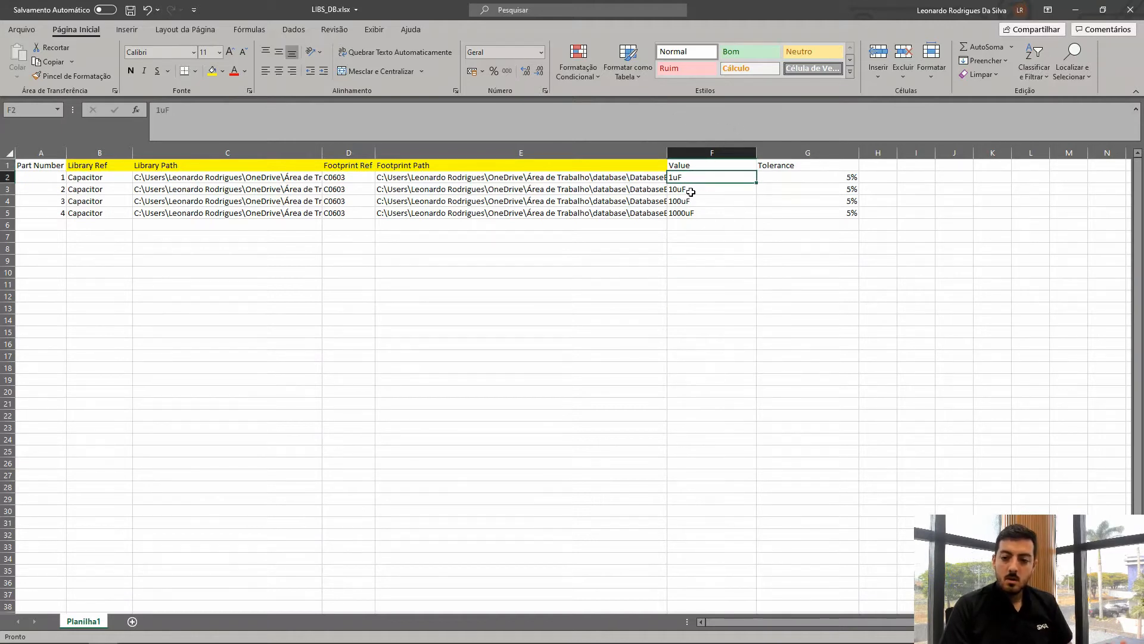
click(691, 191)
click(685, 202)
click(693, 213)
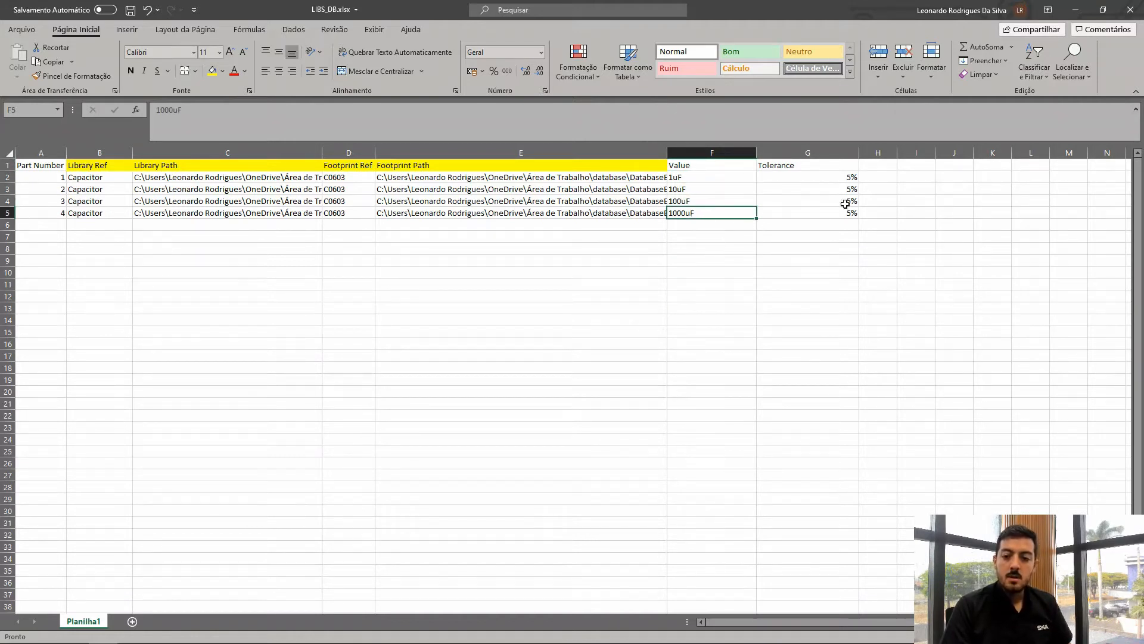
click(813, 167)
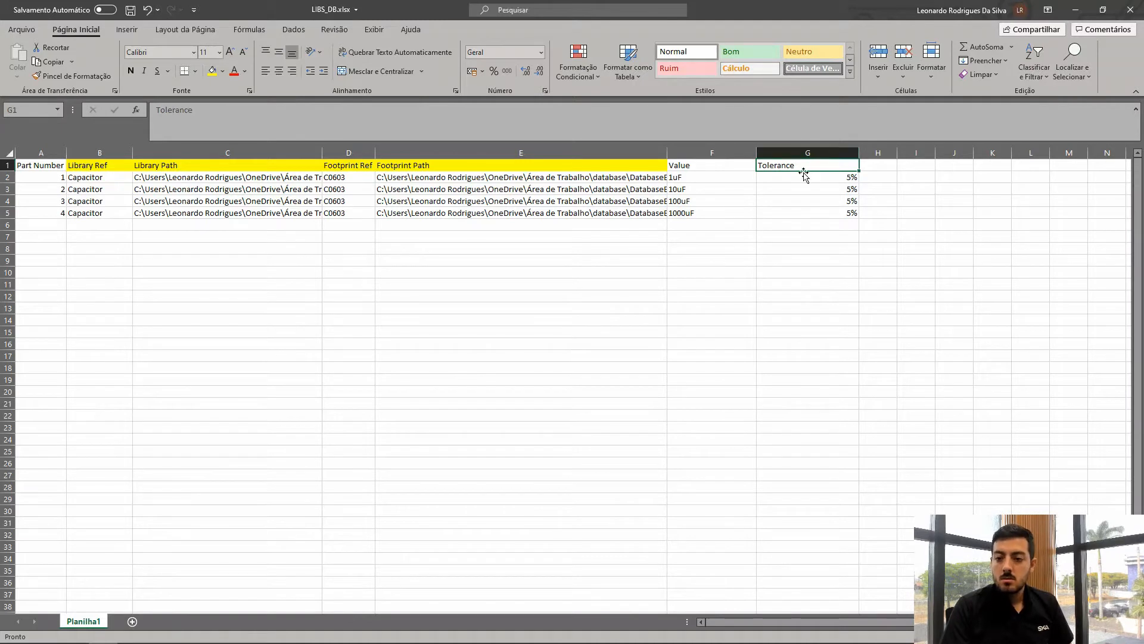
drag(797, 178, 799, 191)
click(809, 218)
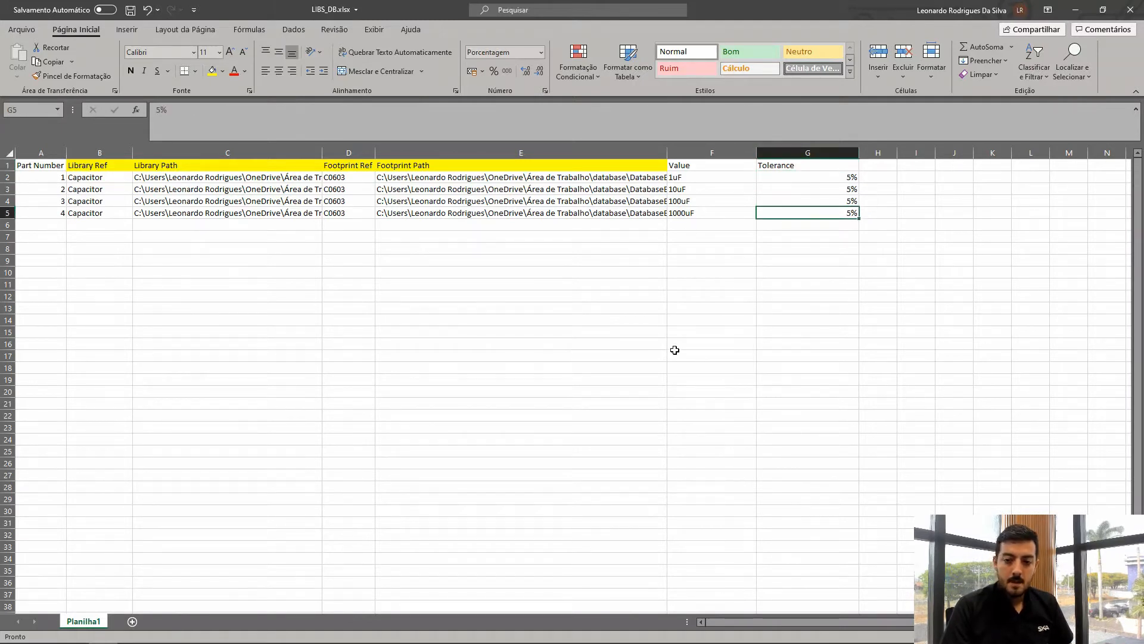
Look over the empty header cells H1 to N1 beyond Tolerance as room for further parameters
click(876, 165)
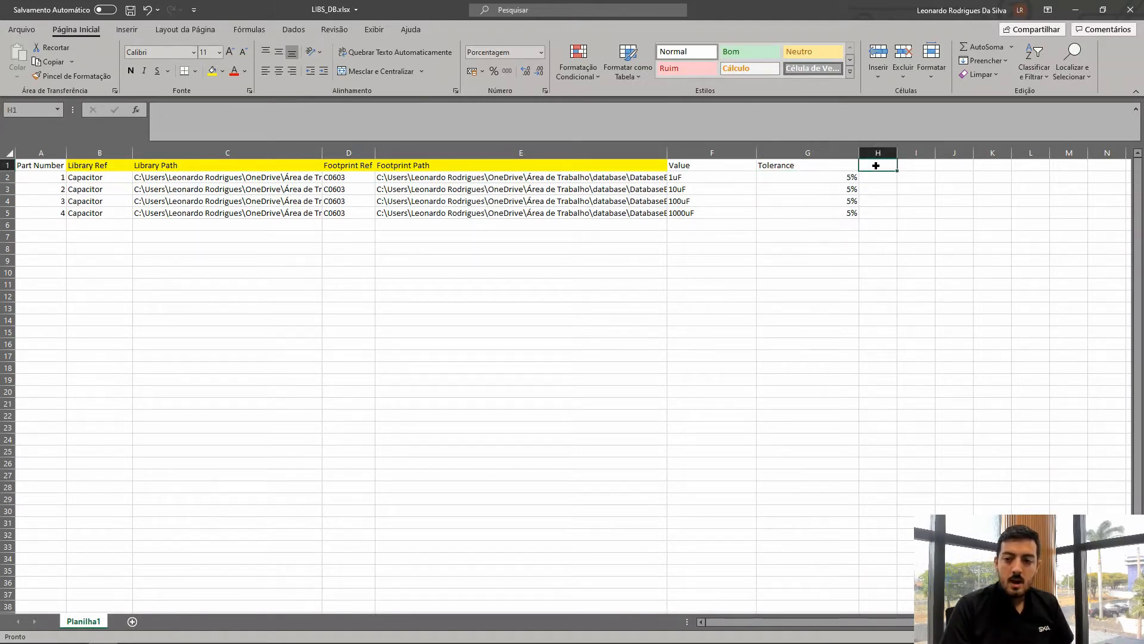
click(913, 167)
click(953, 171)
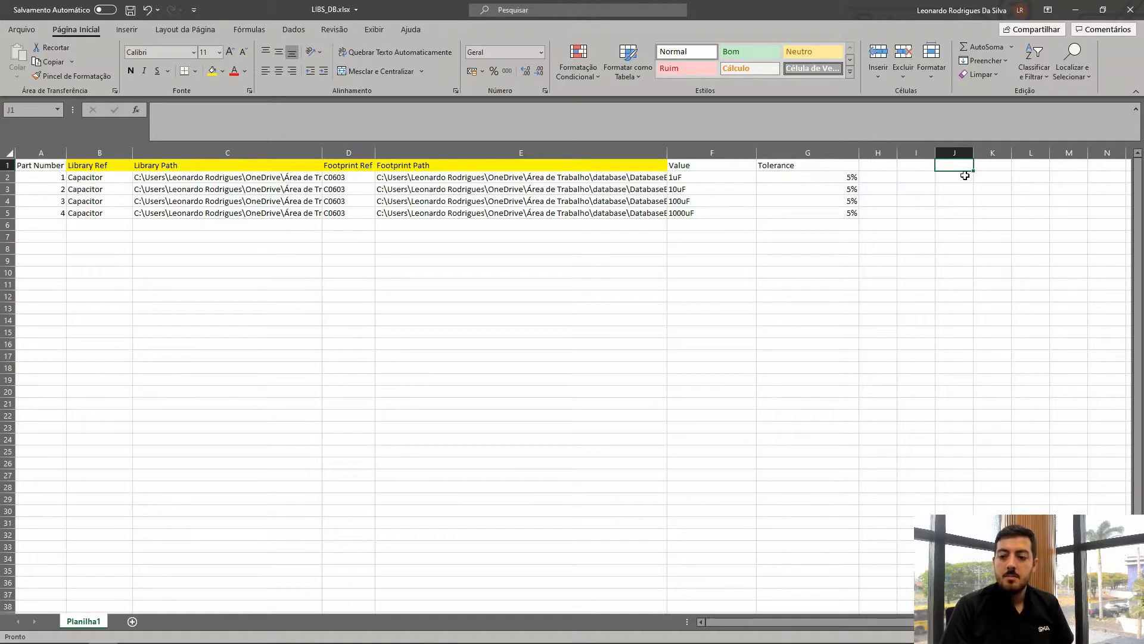
click(980, 165)
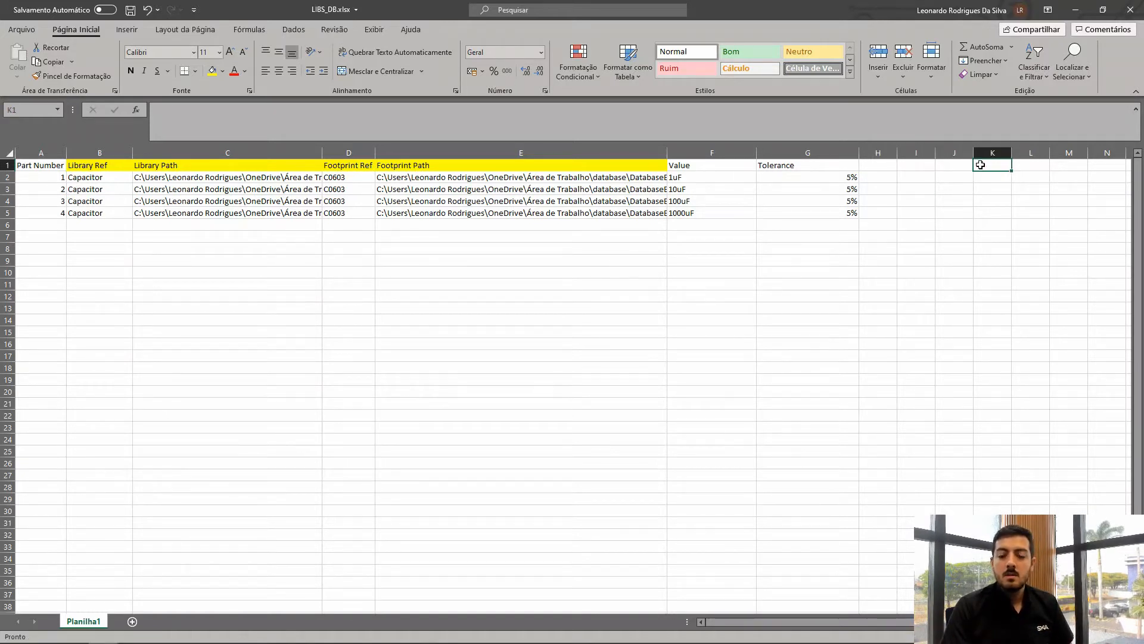
click(1020, 165)
click(1064, 165)
click(1097, 165)
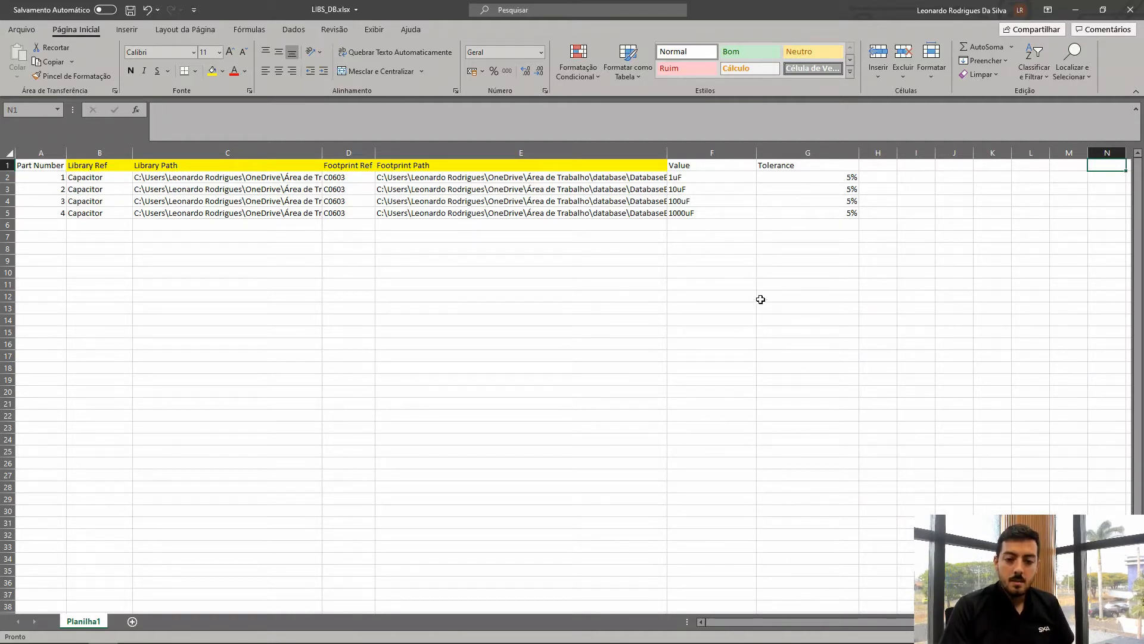
click(621, 238)
click(227, 243)
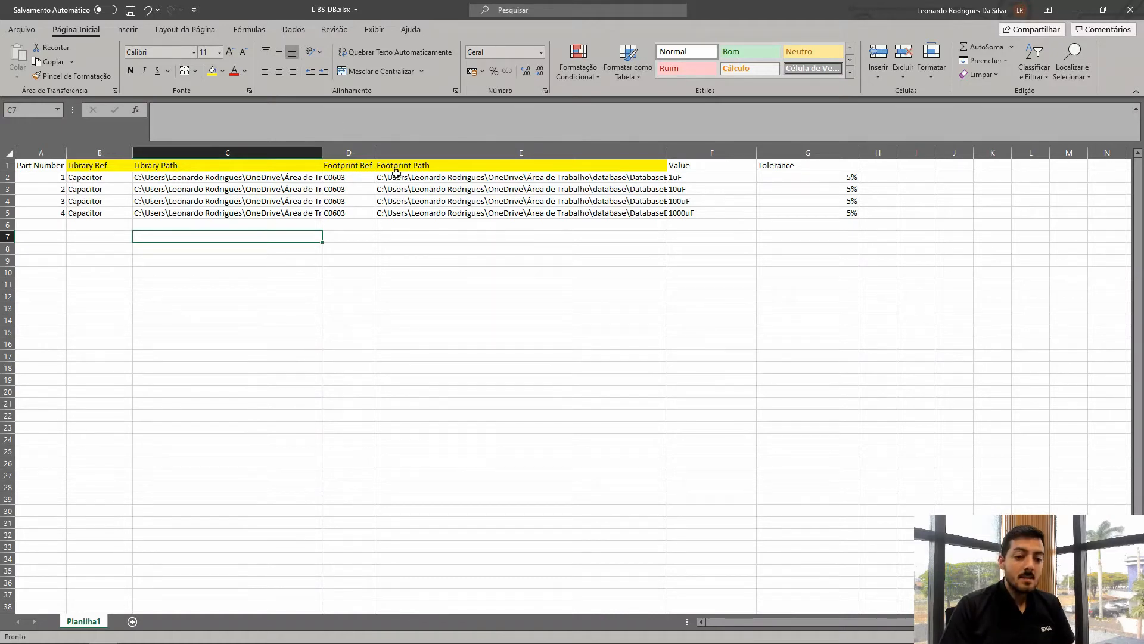
Go through the Part Number column, checking the identifier of each of the four components
click(56, 178)
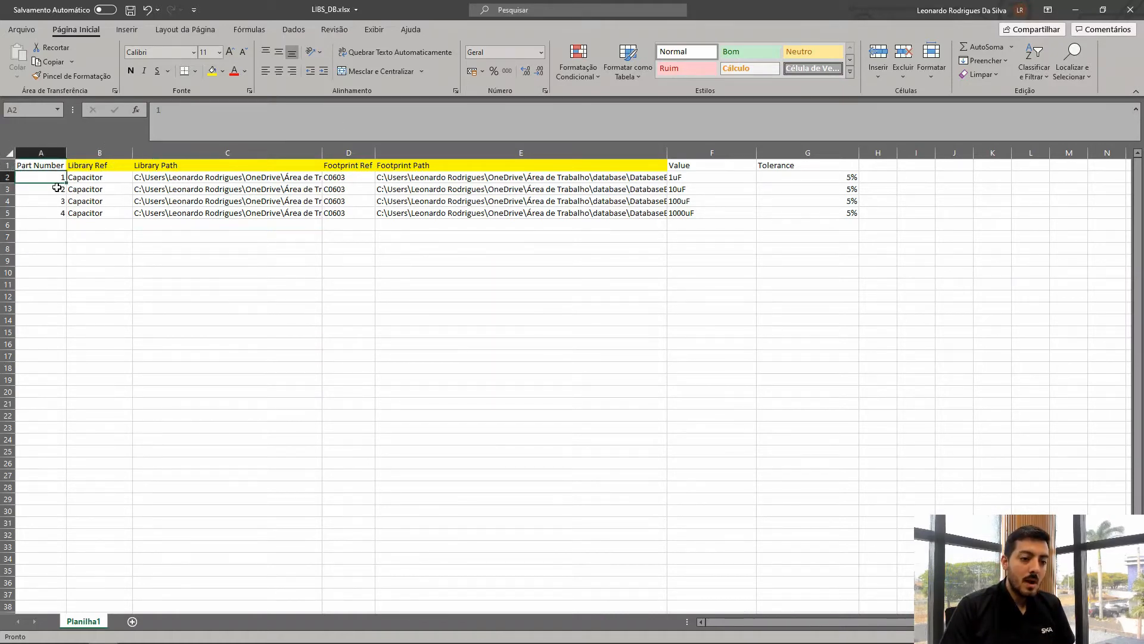
click(57, 190)
click(56, 202)
click(57, 219)
click(52, 176)
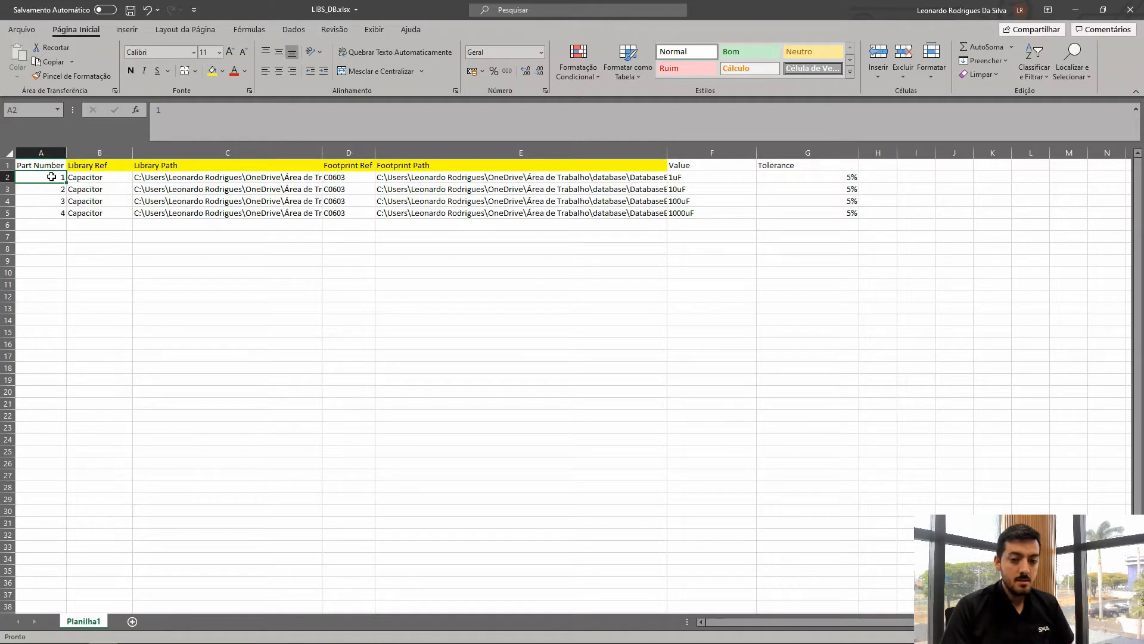
Compare the capacitance in the Value column across the four components, then clear the selection
click(717, 181)
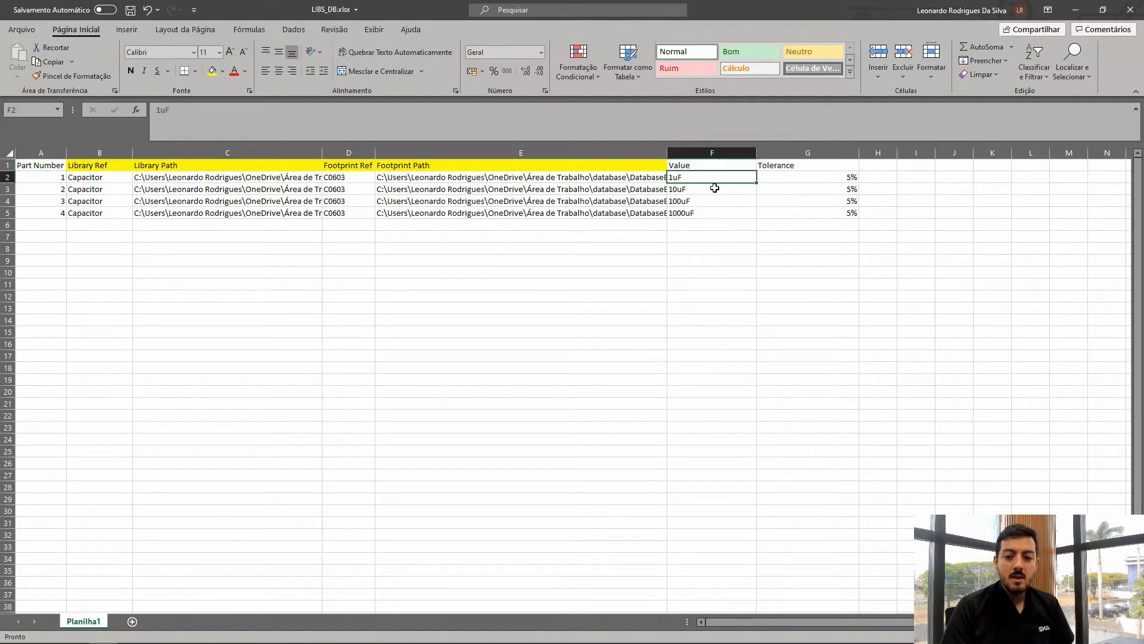
click(714, 187)
click(715, 199)
click(703, 211)
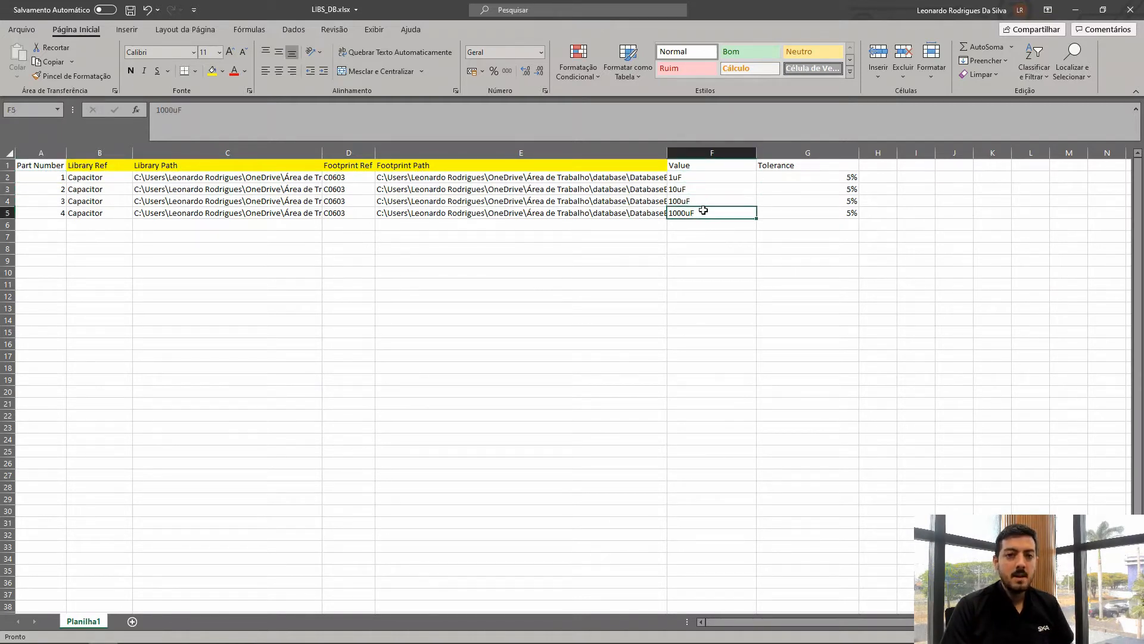
click(702, 177)
click(702, 200)
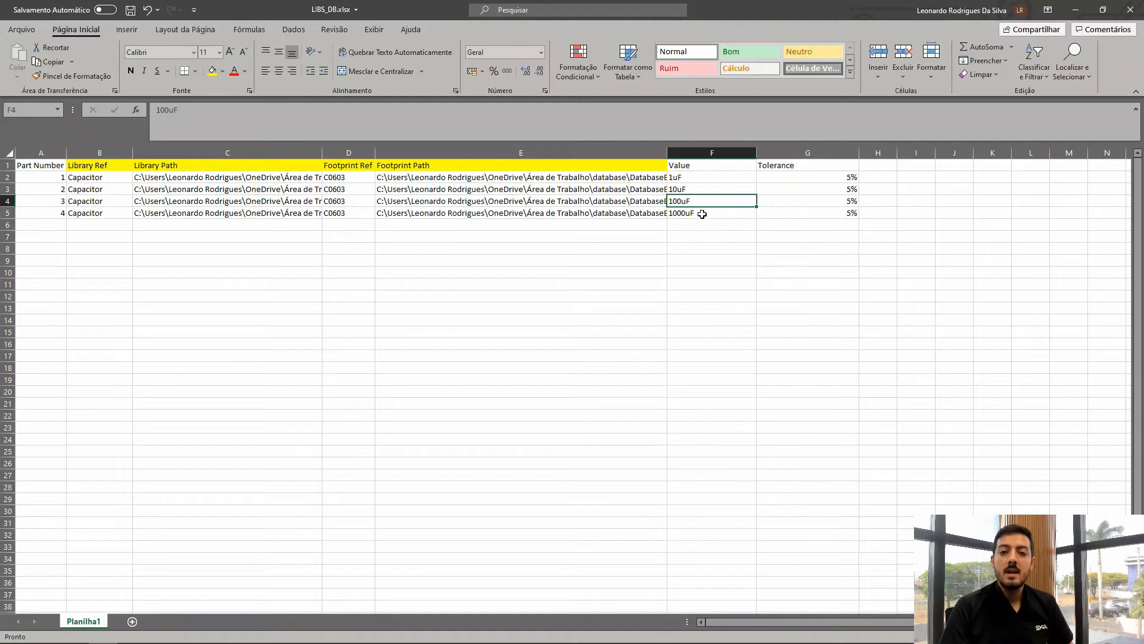
click(703, 213)
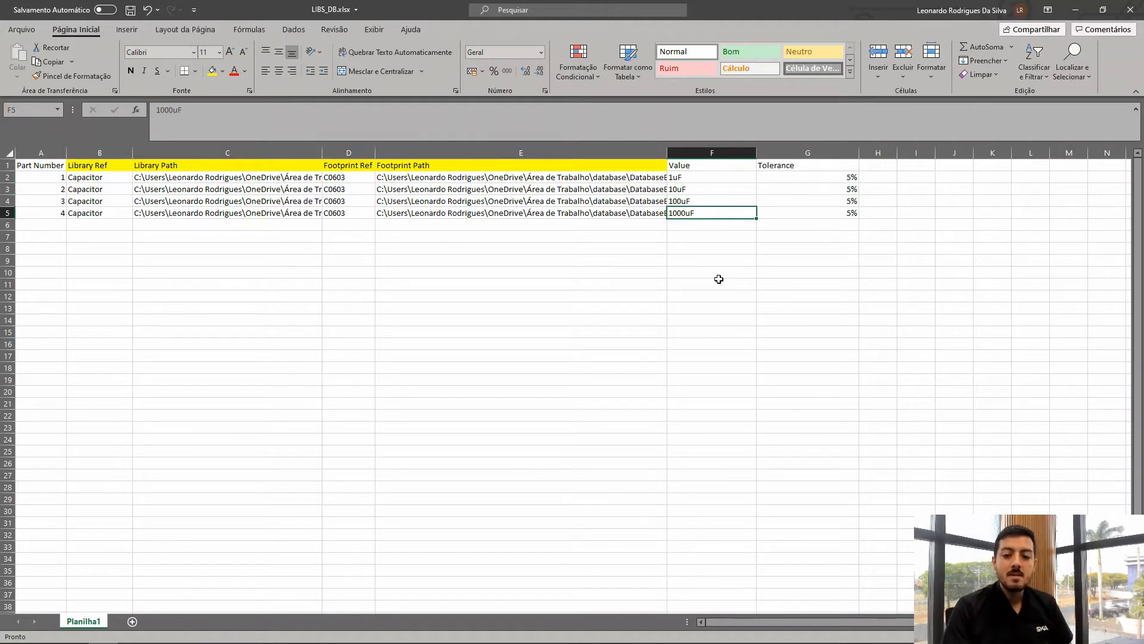
click(703, 201)
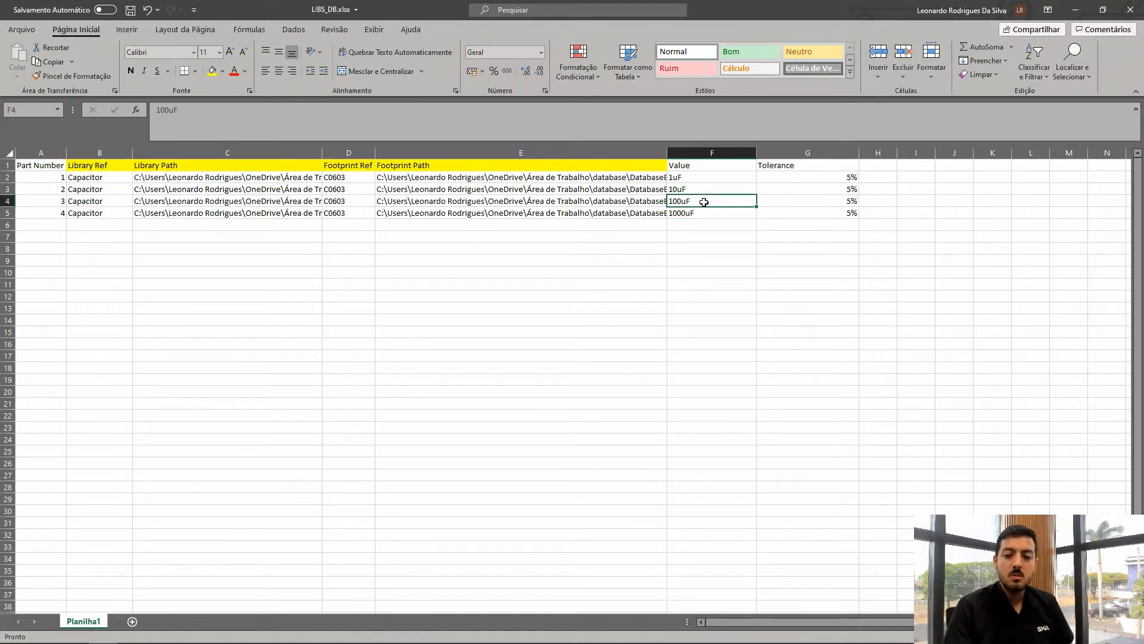
click(637, 310)
click(569, 260)
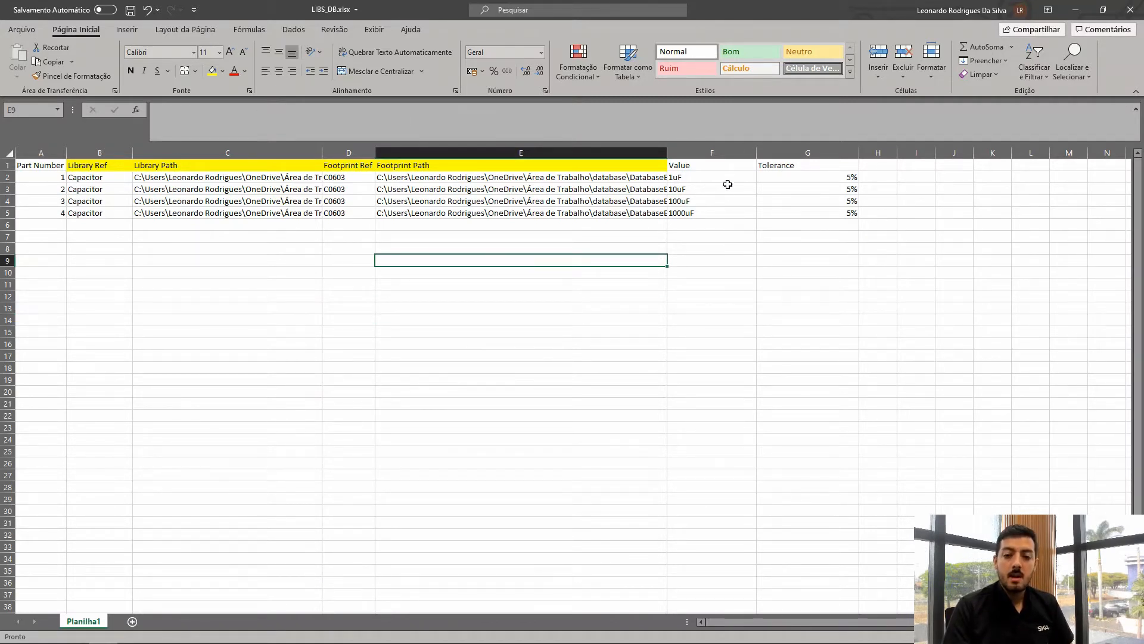
Switch to Altium Designer and create a new Database Library file
click(1077, 9)
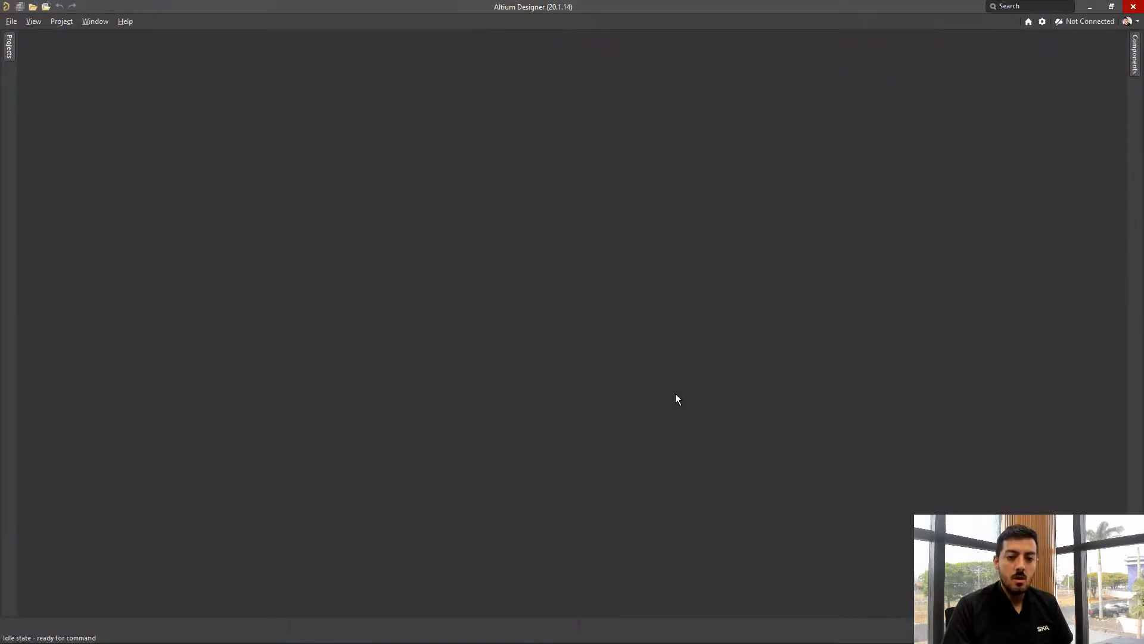
click(12, 21)
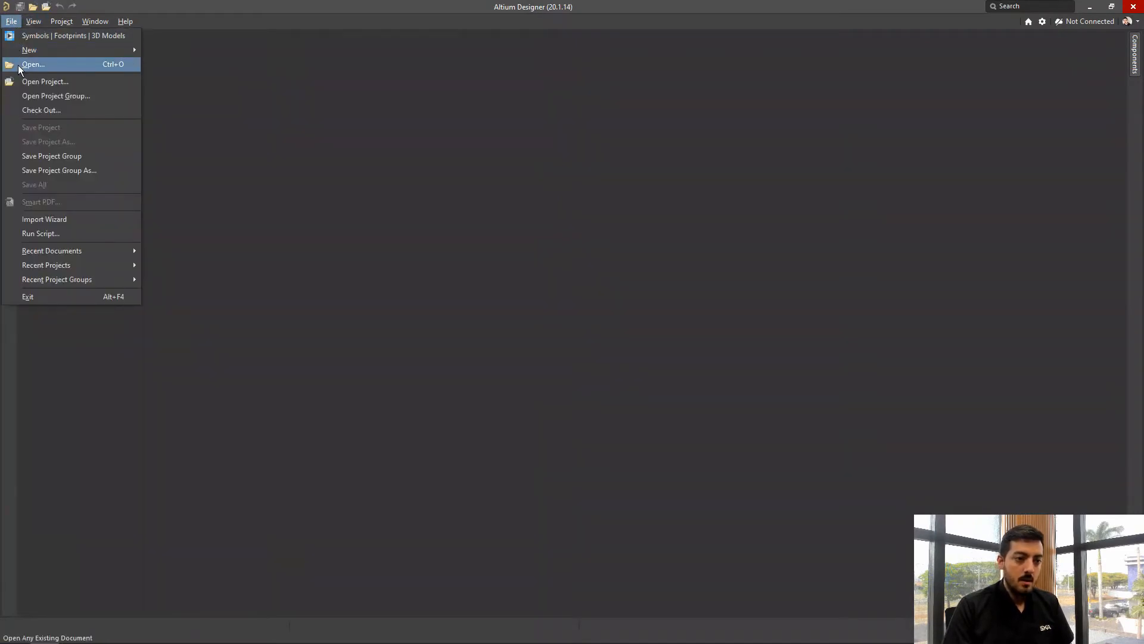
mouse_move(71, 50)
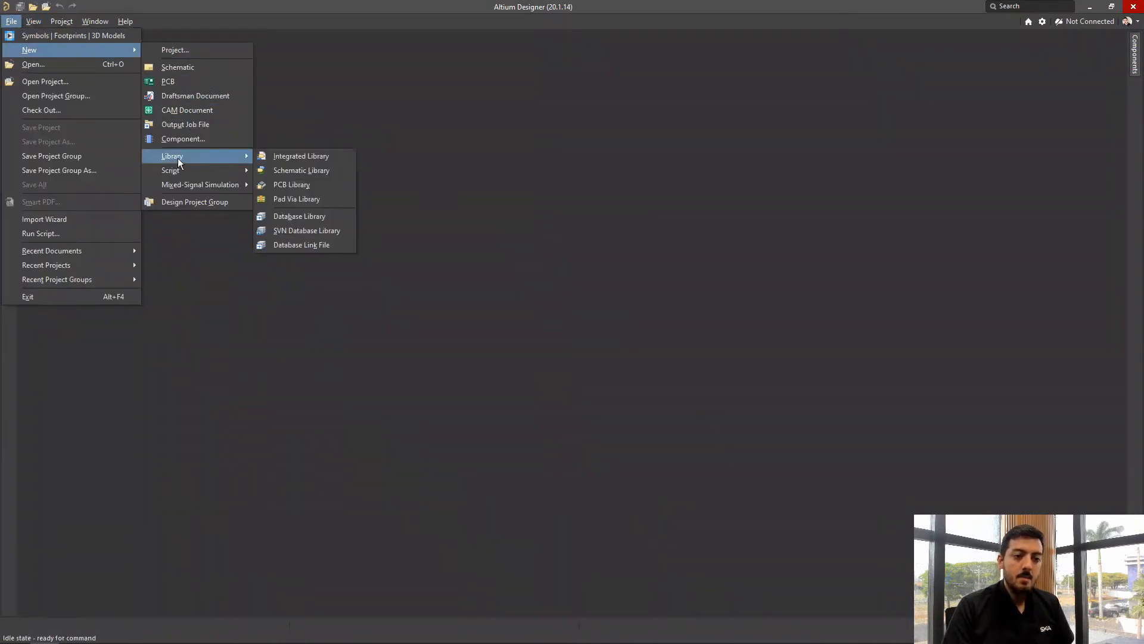
click(178, 160)
click(178, 161)
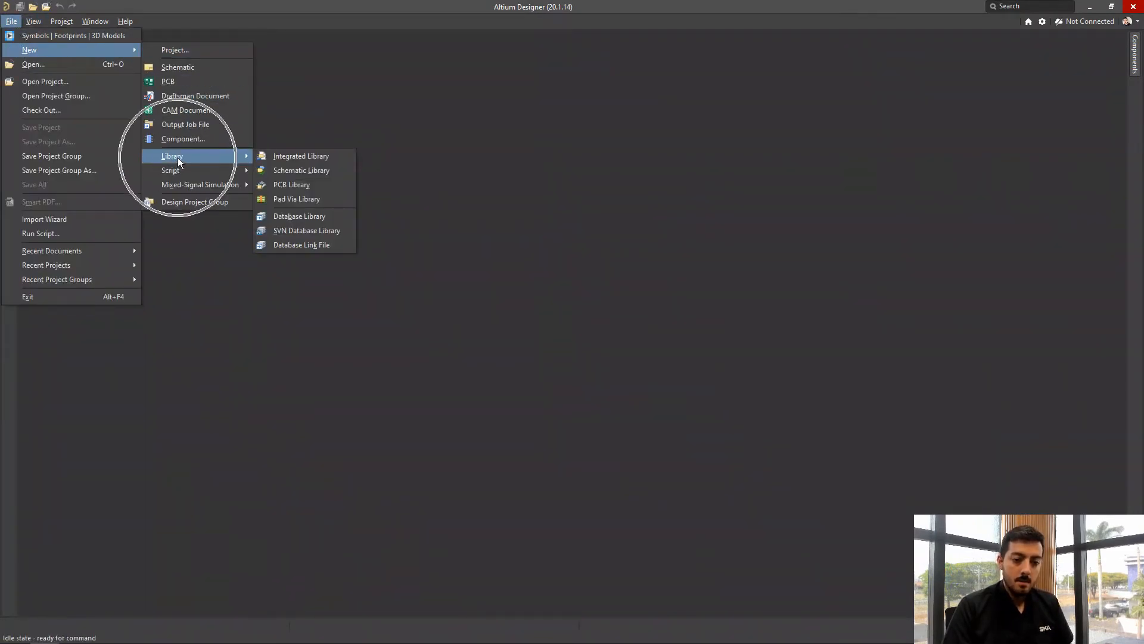
click(329, 216)
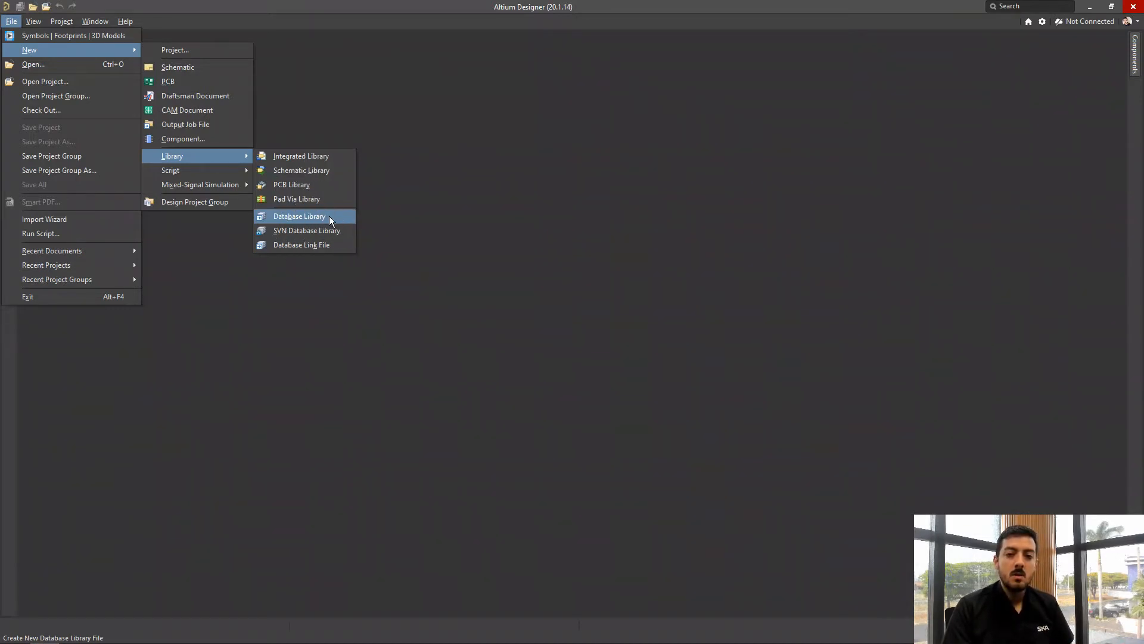
click(329, 216)
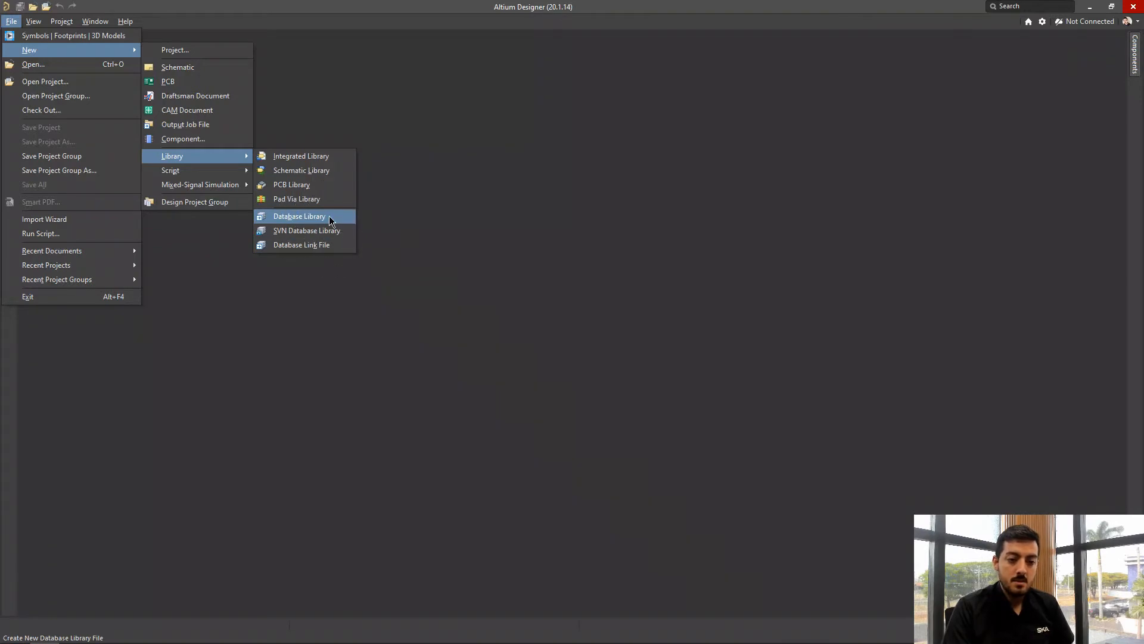
click(328, 217)
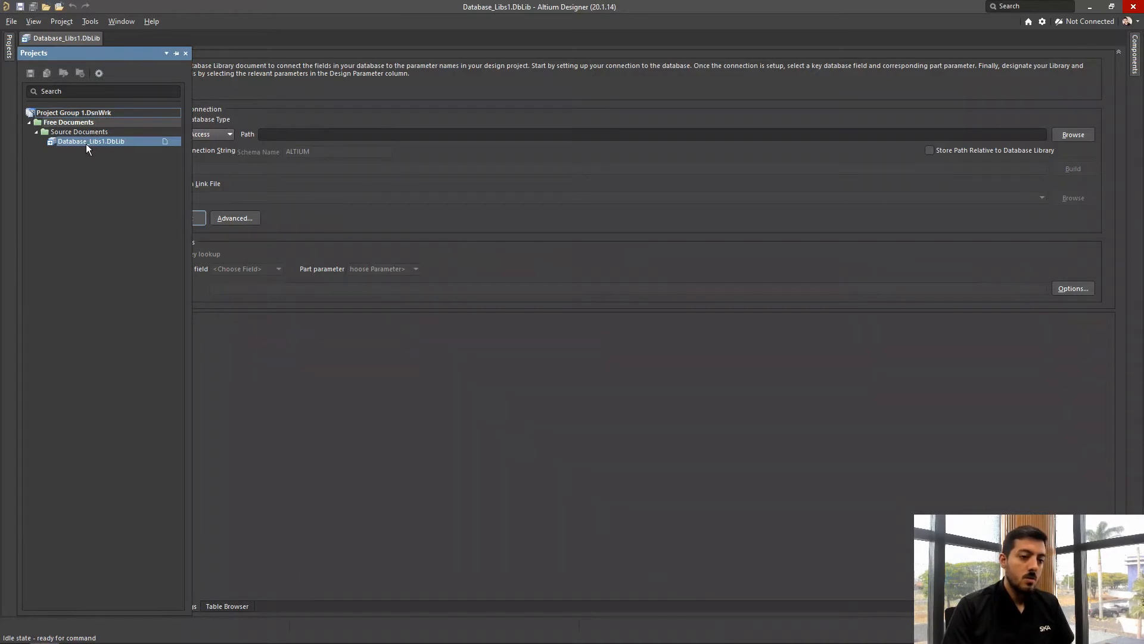
Locate the new database library under the project group's source documents and view its connection settings
click(123, 141)
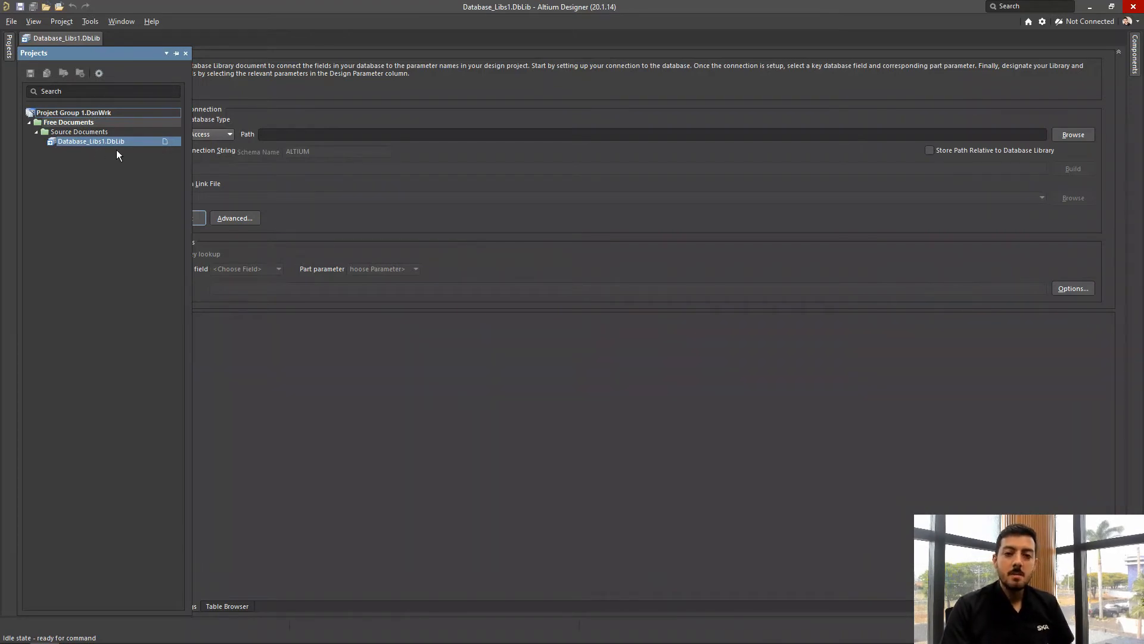
click(112, 144)
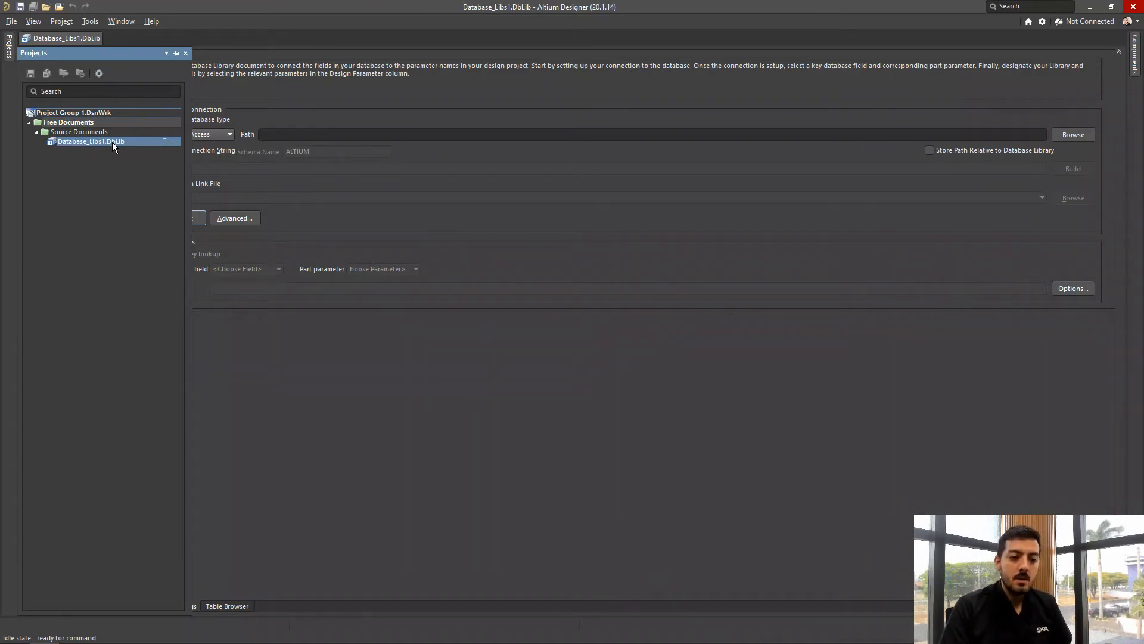
click(115, 143)
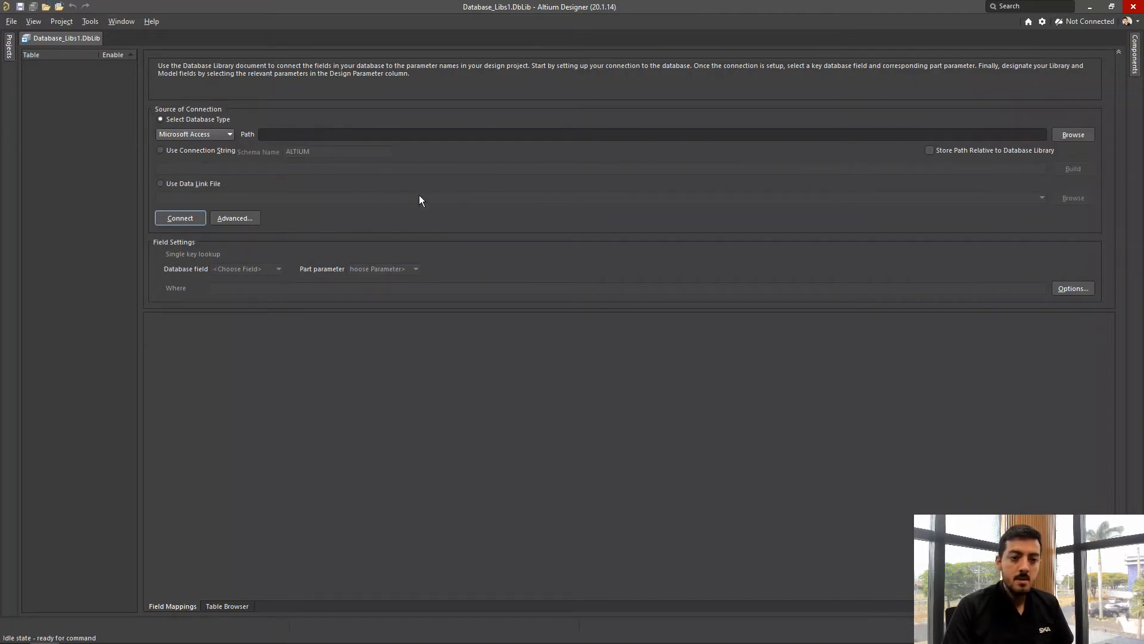
Review the database types offered for the library's source of connection, leaving the list without choosing one
click(223, 137)
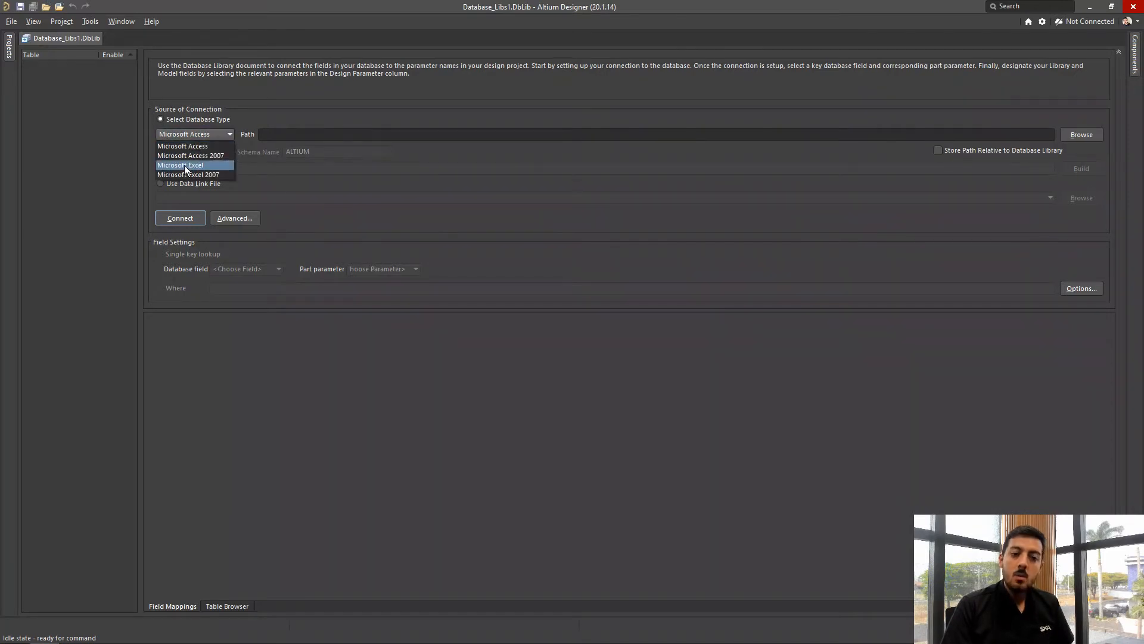
click(218, 169)
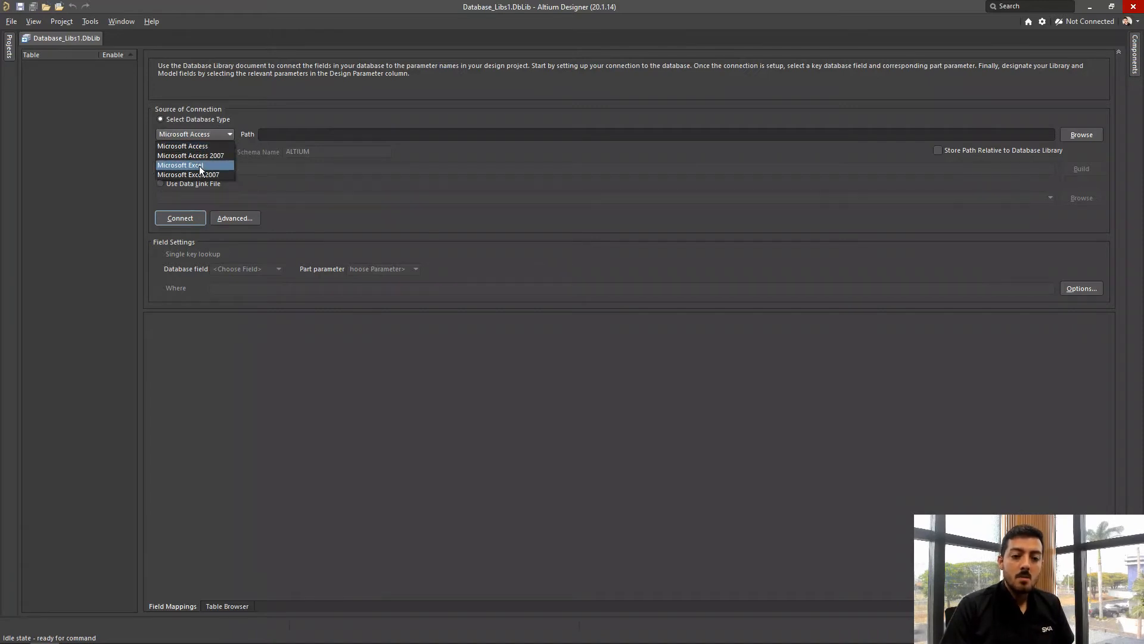
click(324, 173)
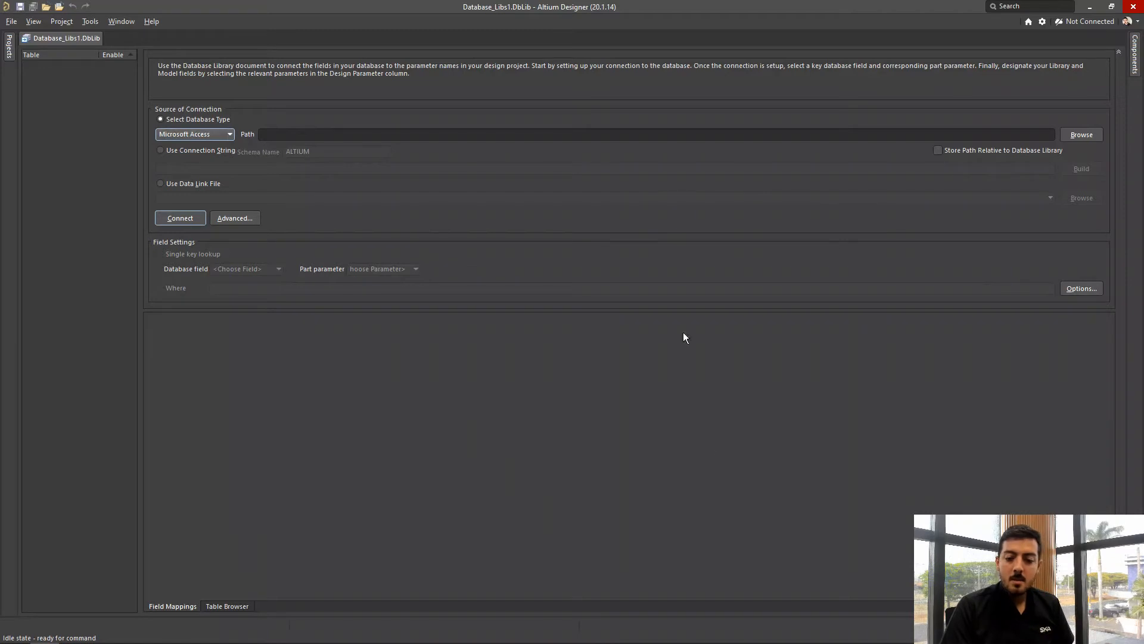
click(1083, 456)
click(456, 366)
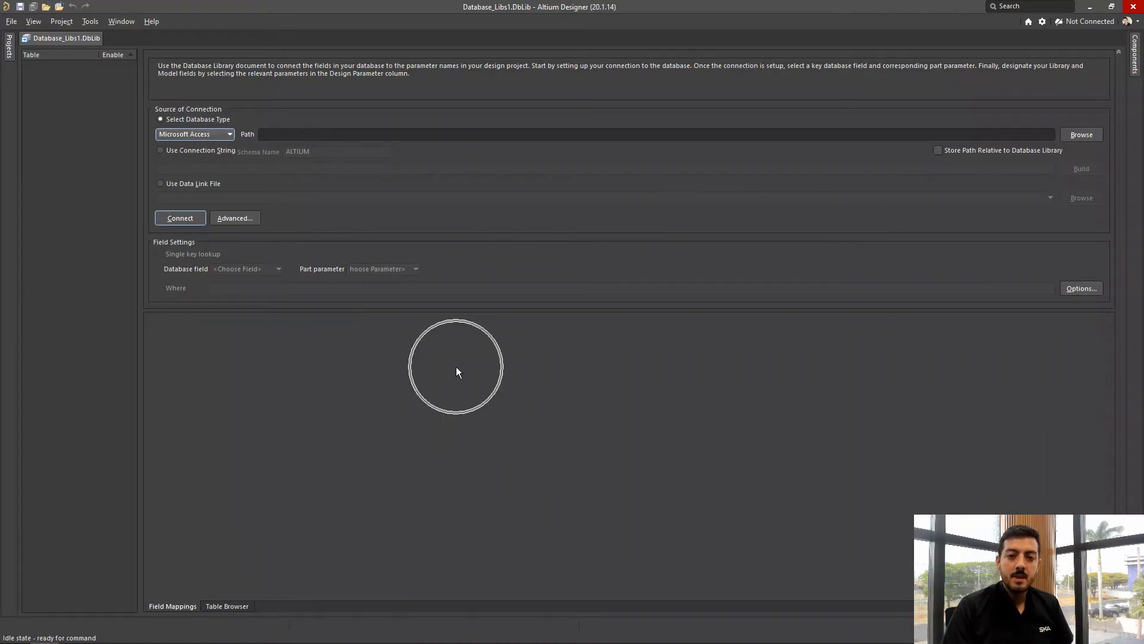
click(210, 134)
click(202, 166)
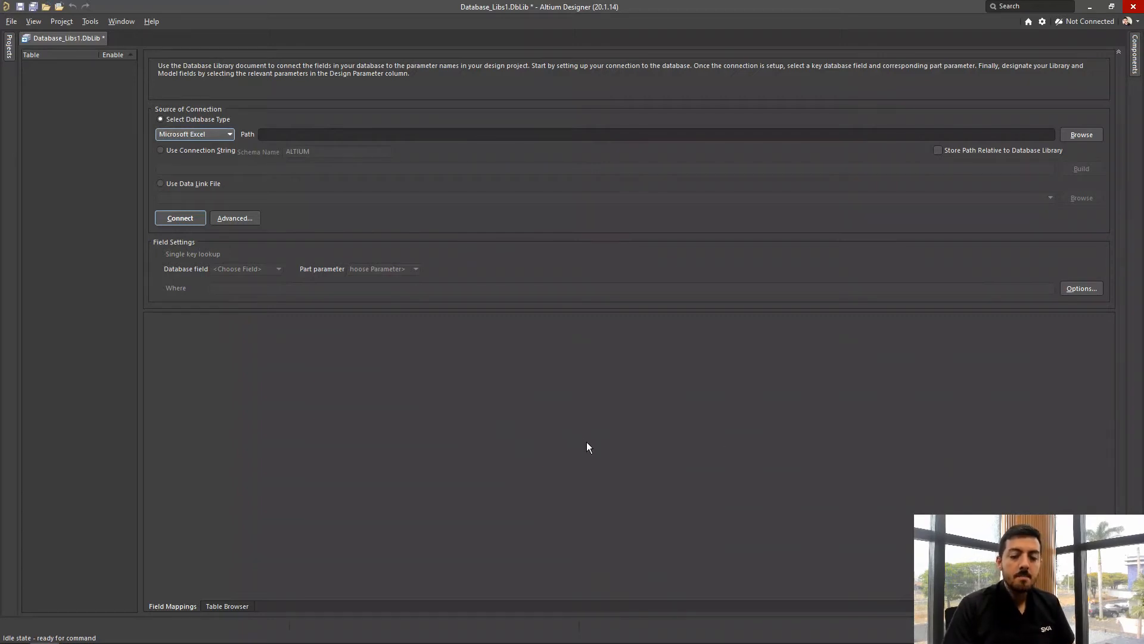
click(184, 135)
click(182, 145)
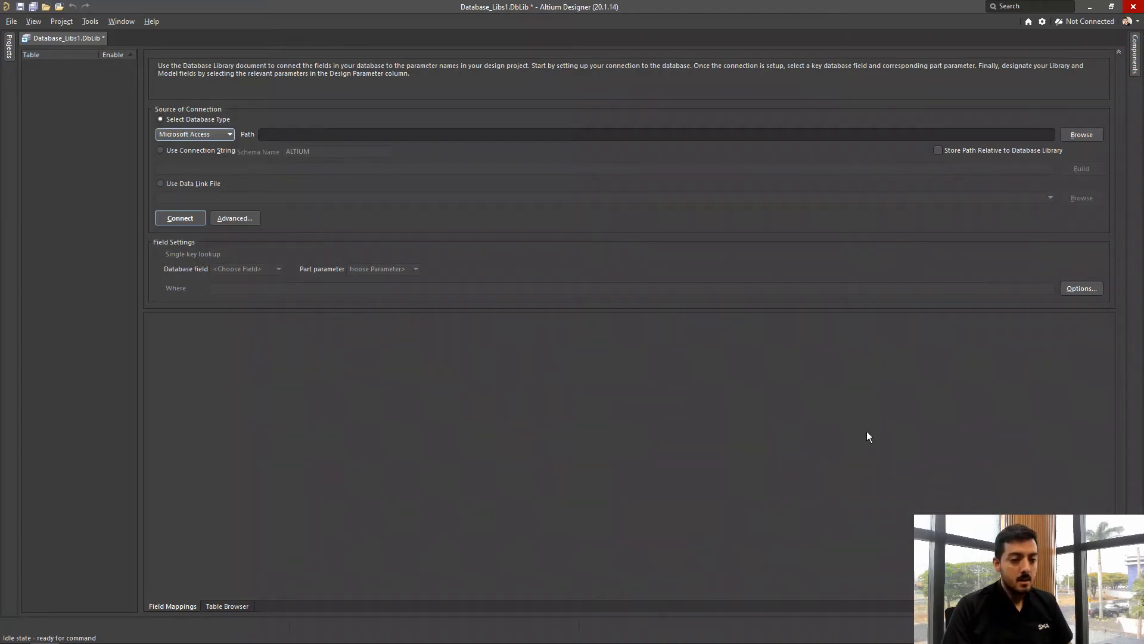
Set the database type of the connection source to Microsoft Excel
click(227, 135)
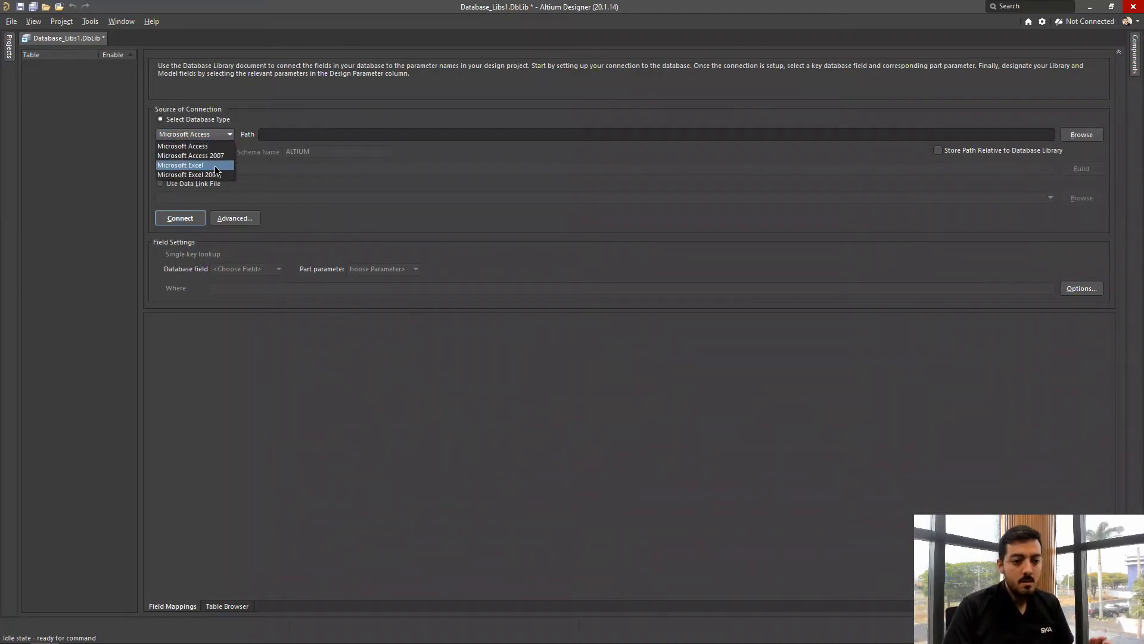
click(216, 167)
click(220, 139)
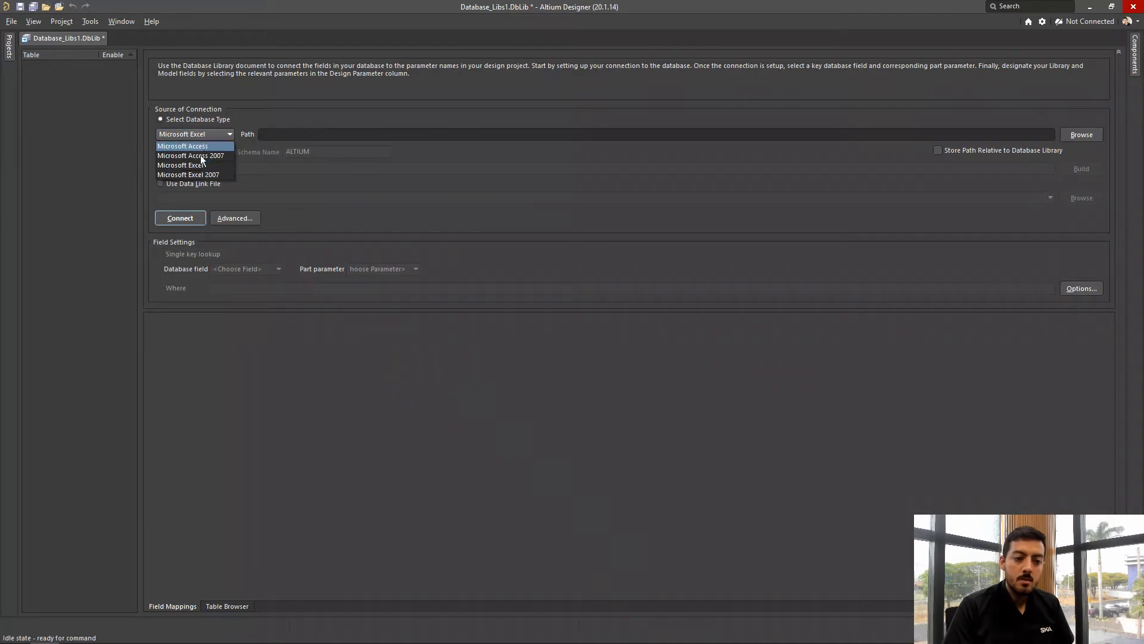
click(201, 155)
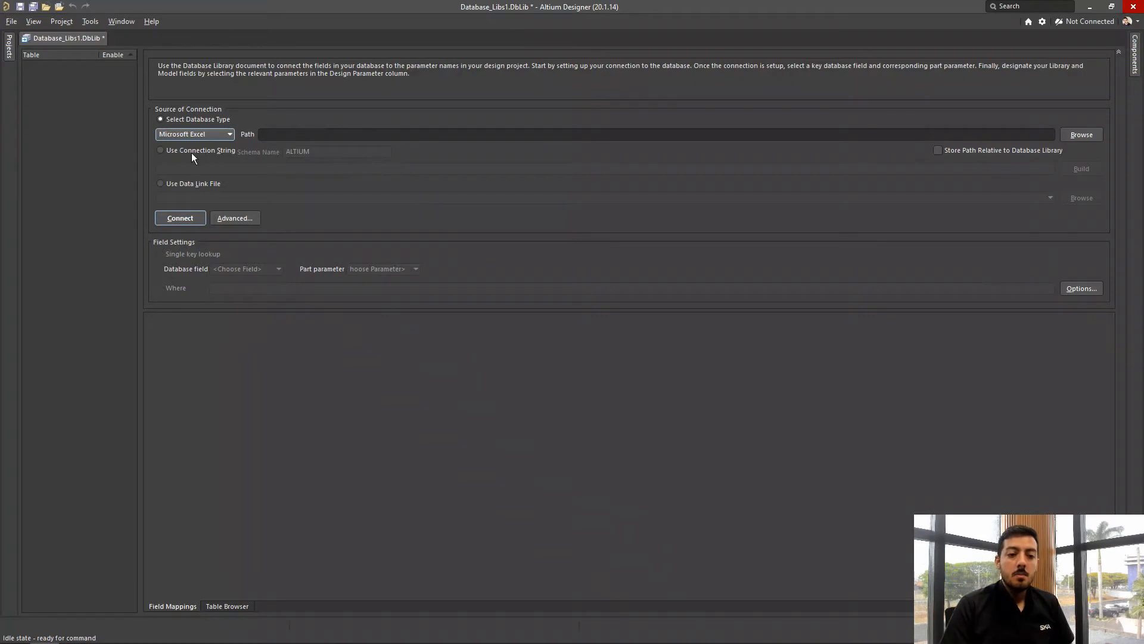
Switch the source to a connection string and examine the builder's provider, connection, advanced and full property settings, then cancel the builder
click(160, 150)
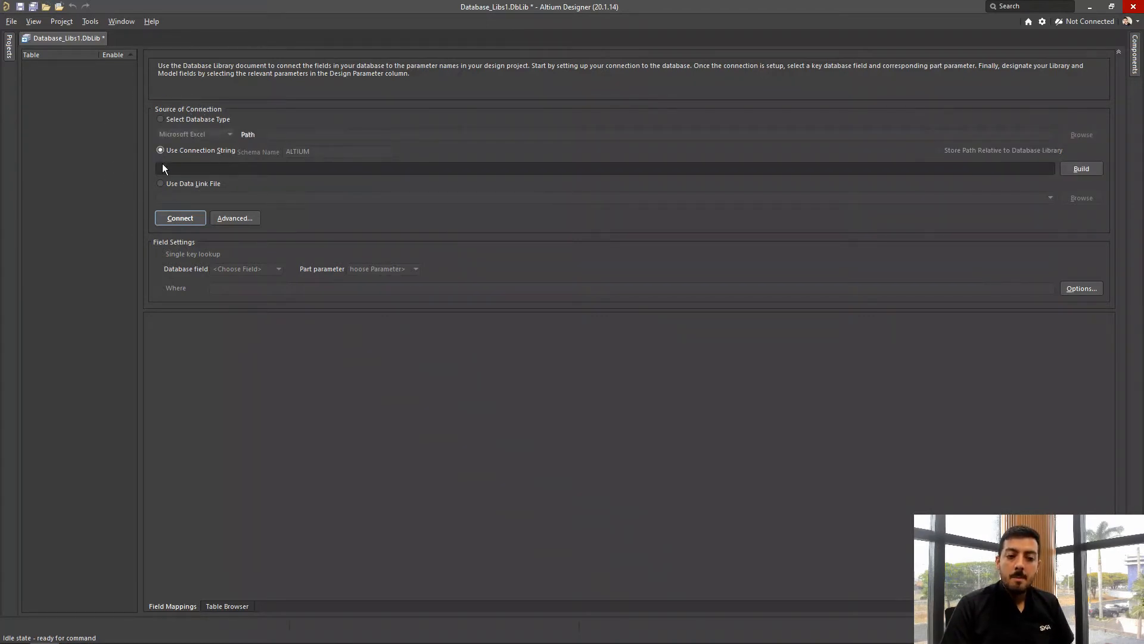
click(163, 167)
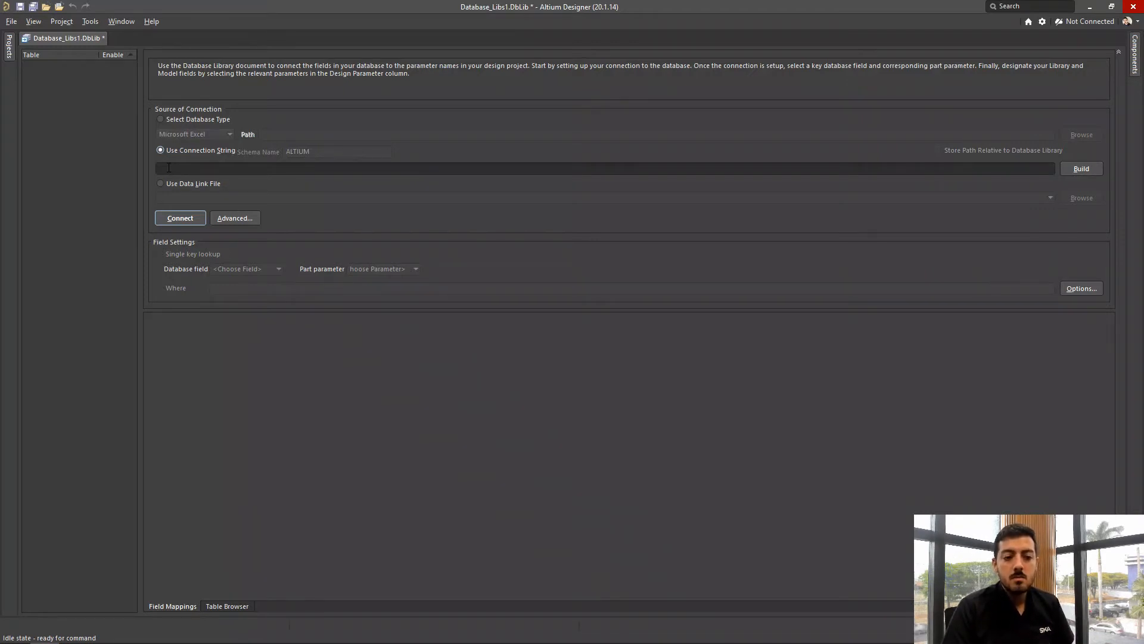
click(272, 172)
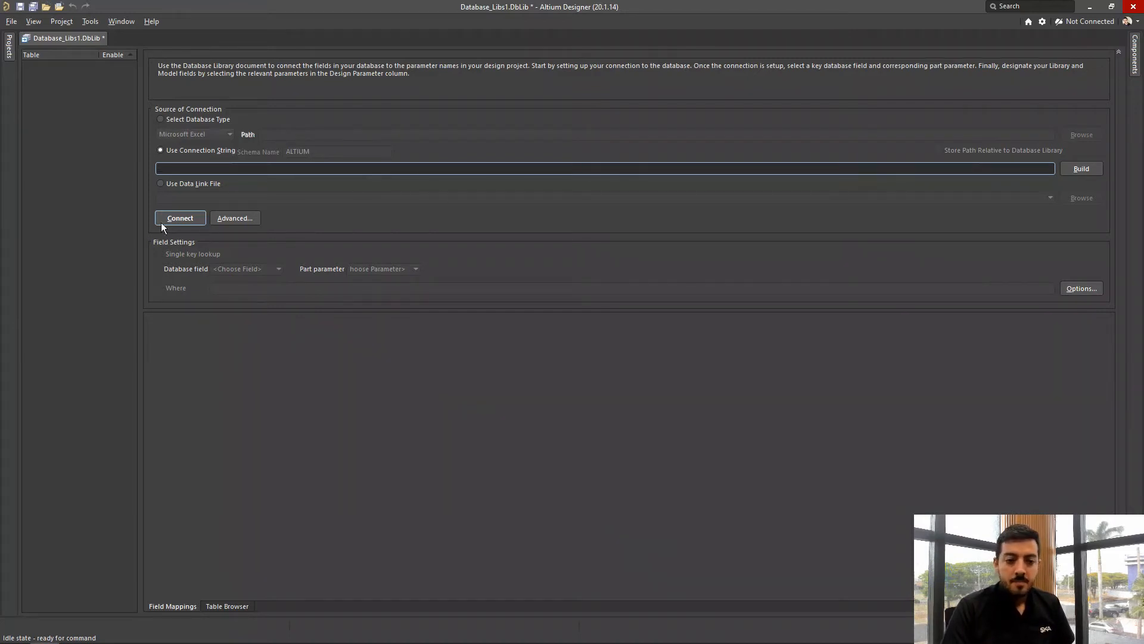
click(1082, 169)
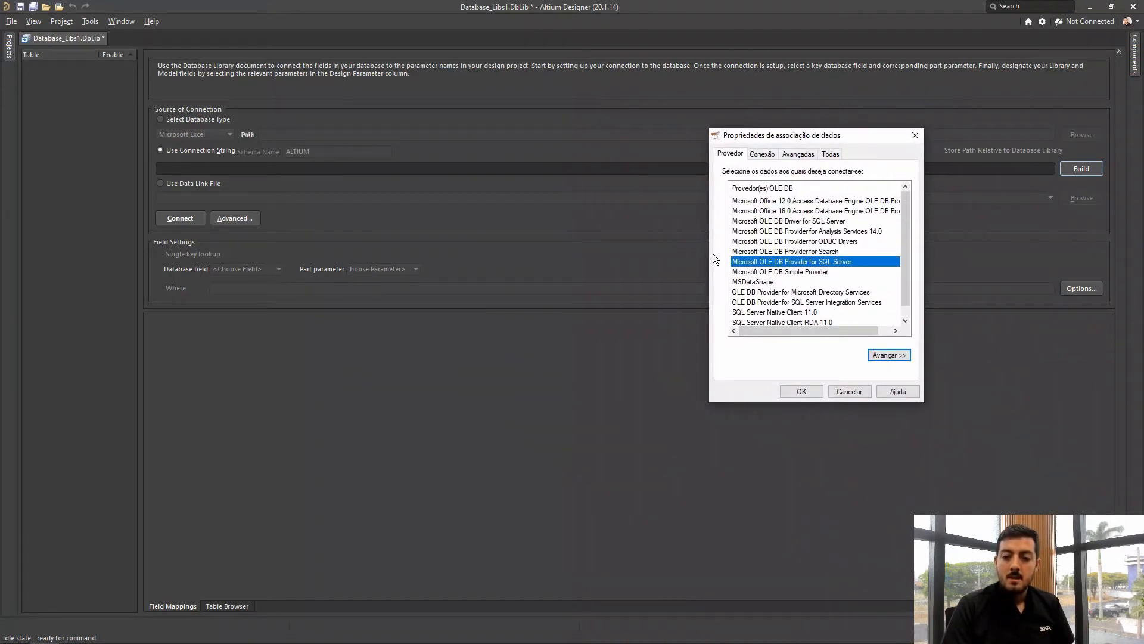
click(764, 155)
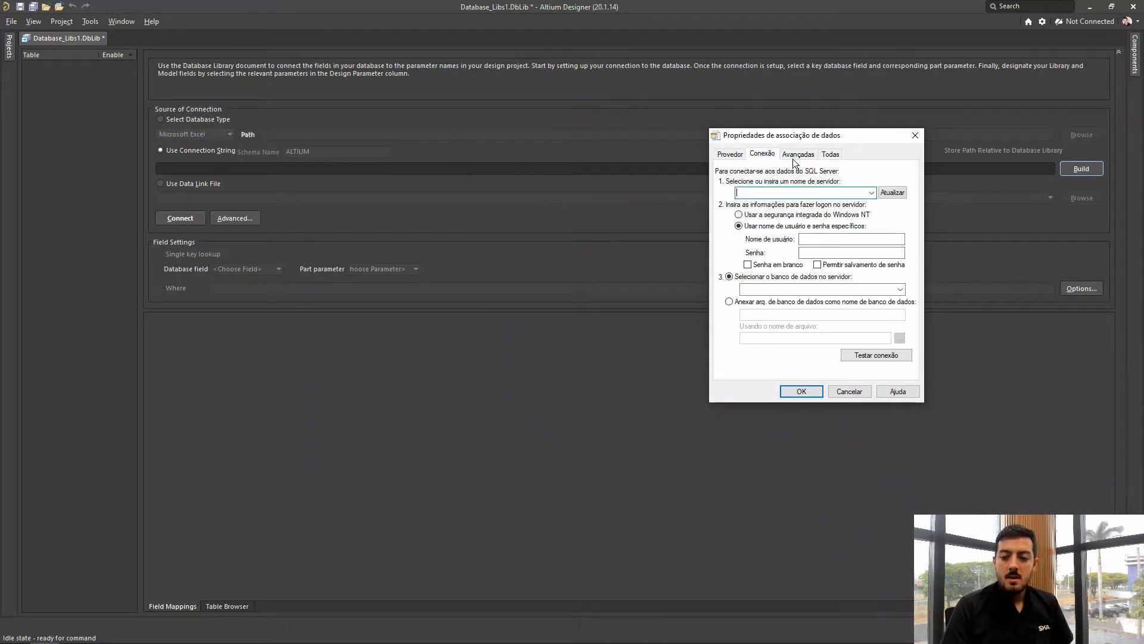
click(801, 156)
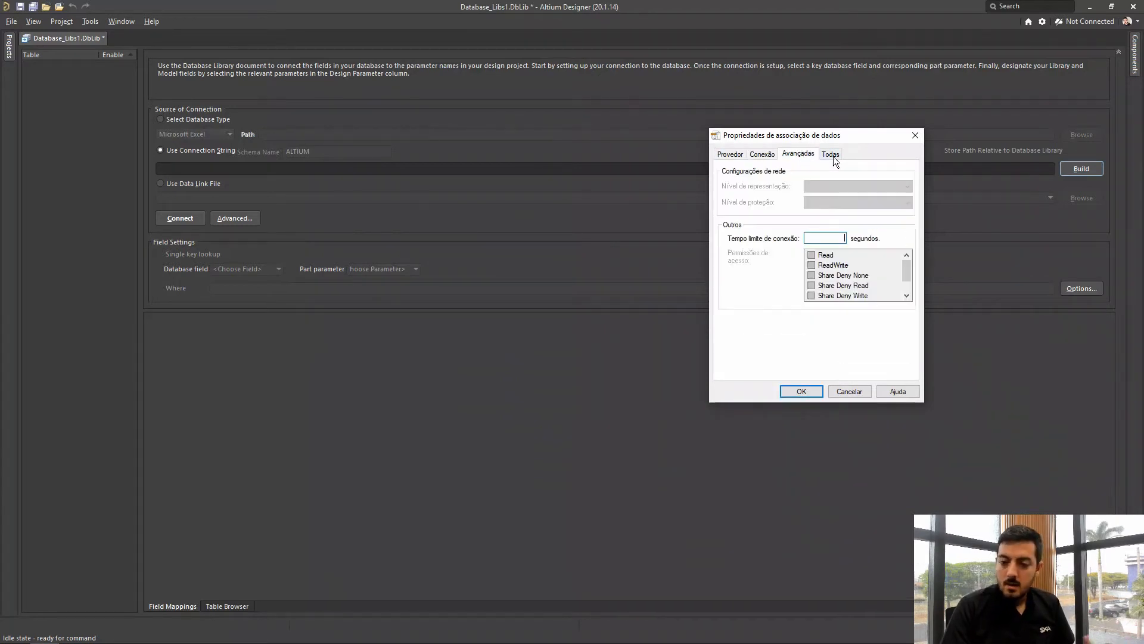
click(832, 155)
click(762, 154)
click(730, 154)
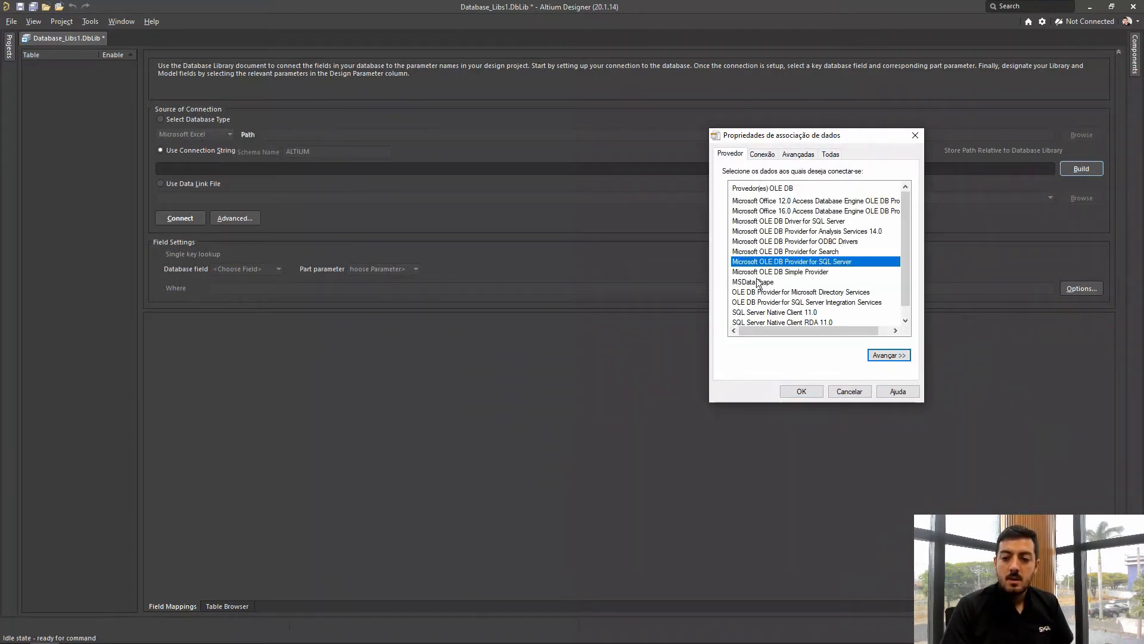
click(851, 392)
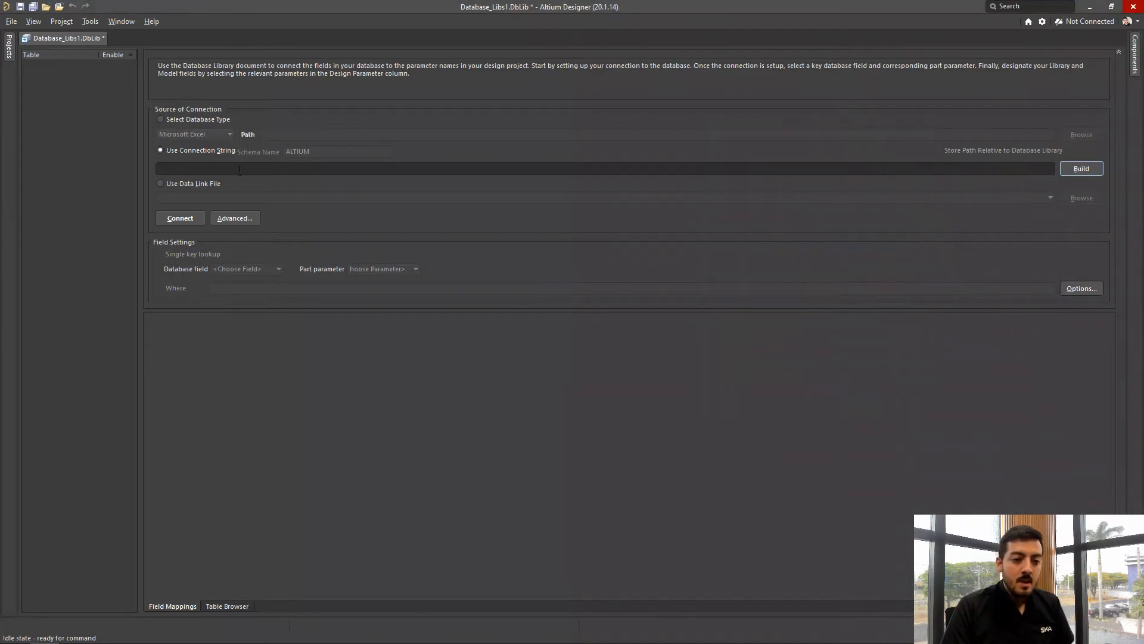
Switch the source back to database type and choose LIBS_DB.xlsx from the dblib folder, showing all file types
click(162, 119)
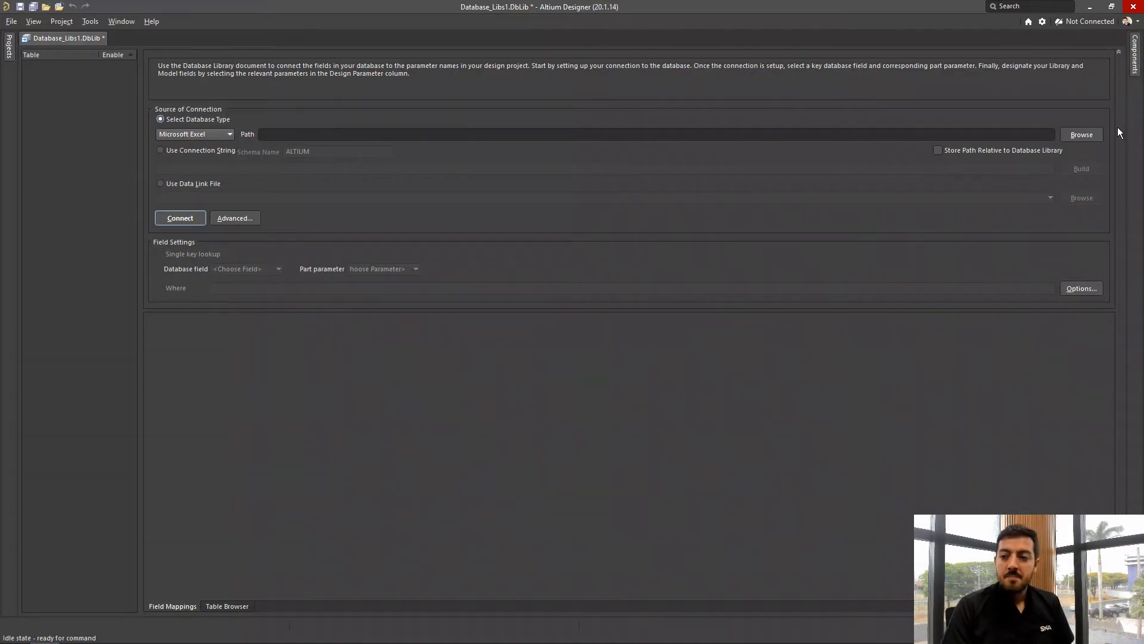
click(1082, 135)
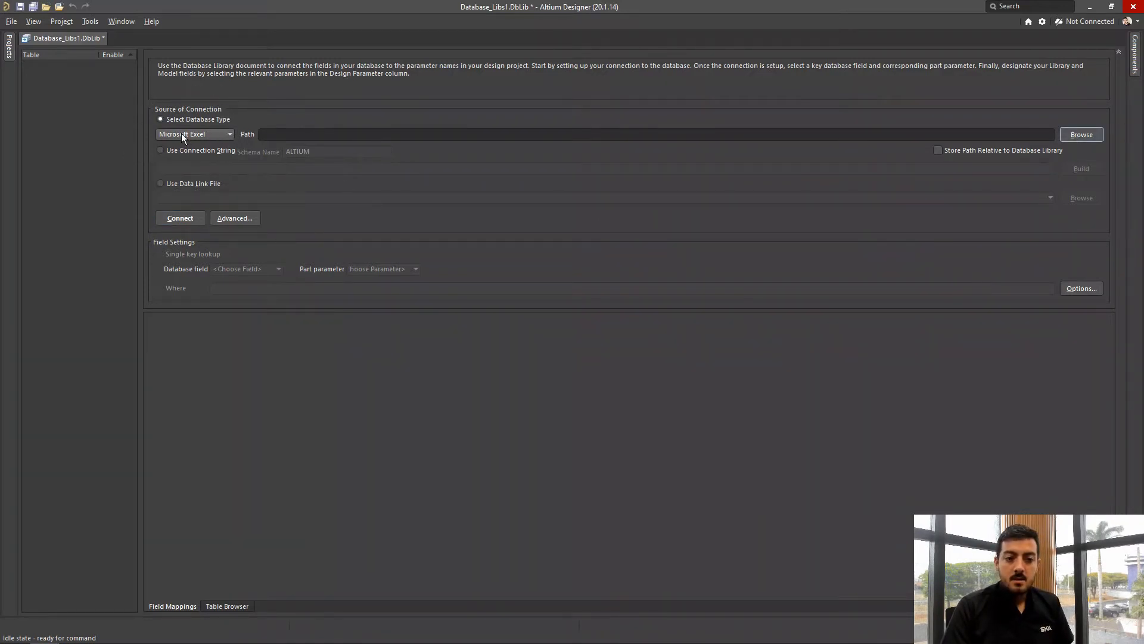
click(1093, 136)
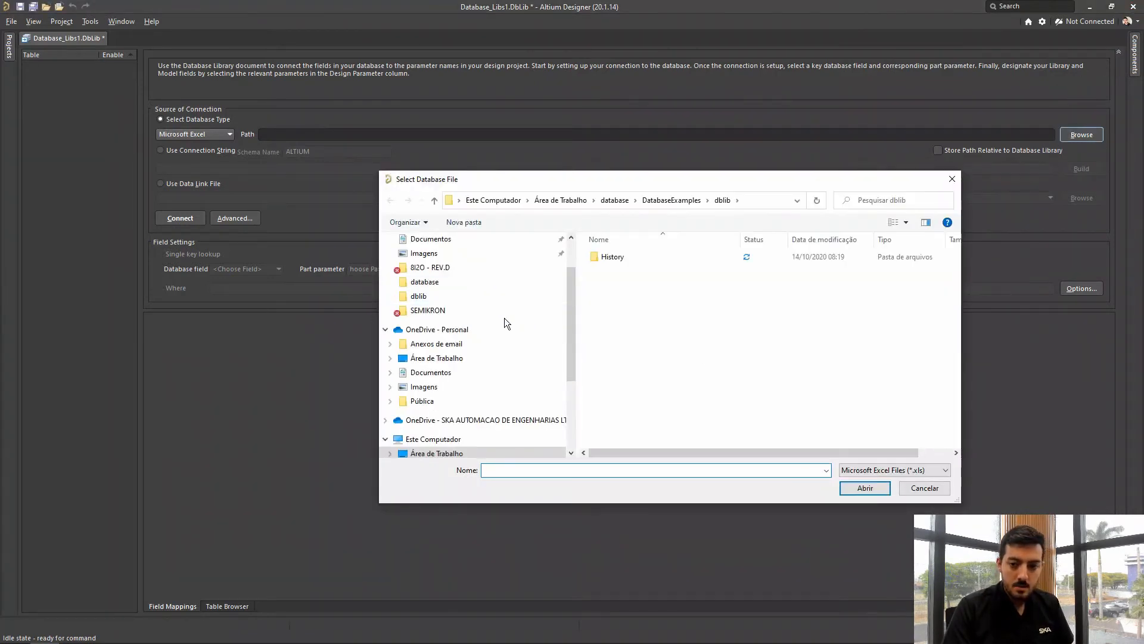
scroll(505, 317, up, 1)
click(922, 472)
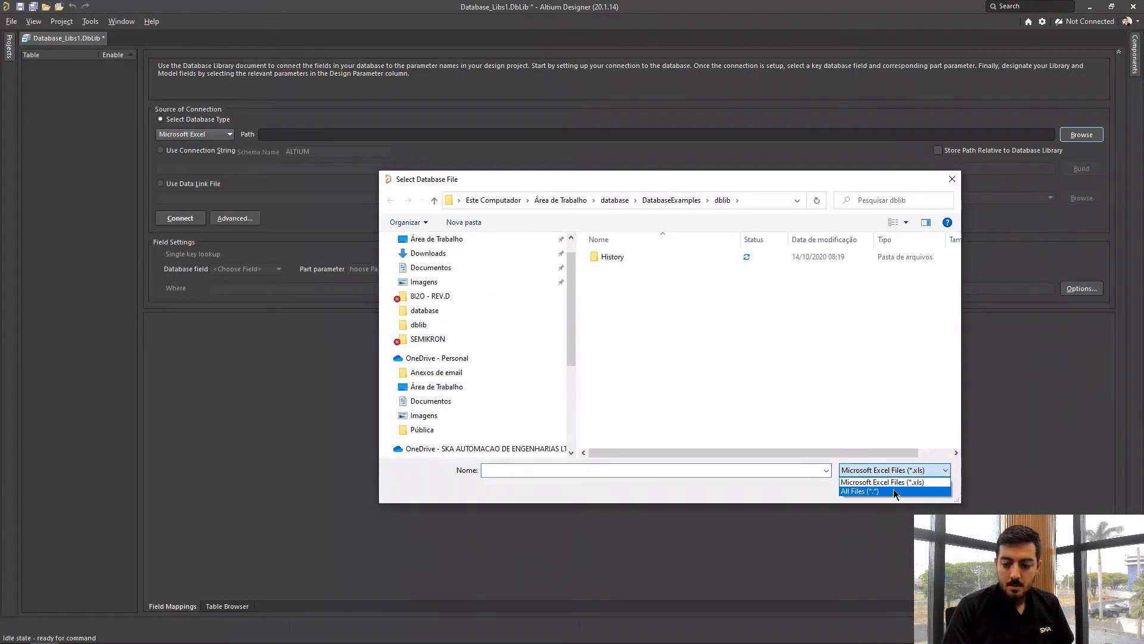
click(894, 492)
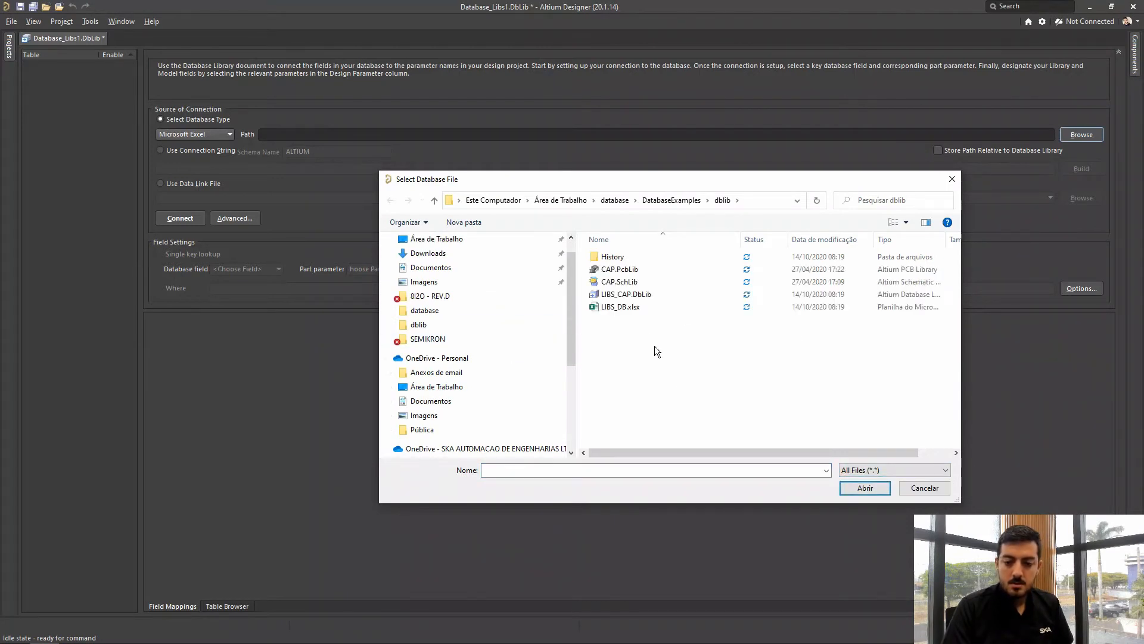
click(623, 307)
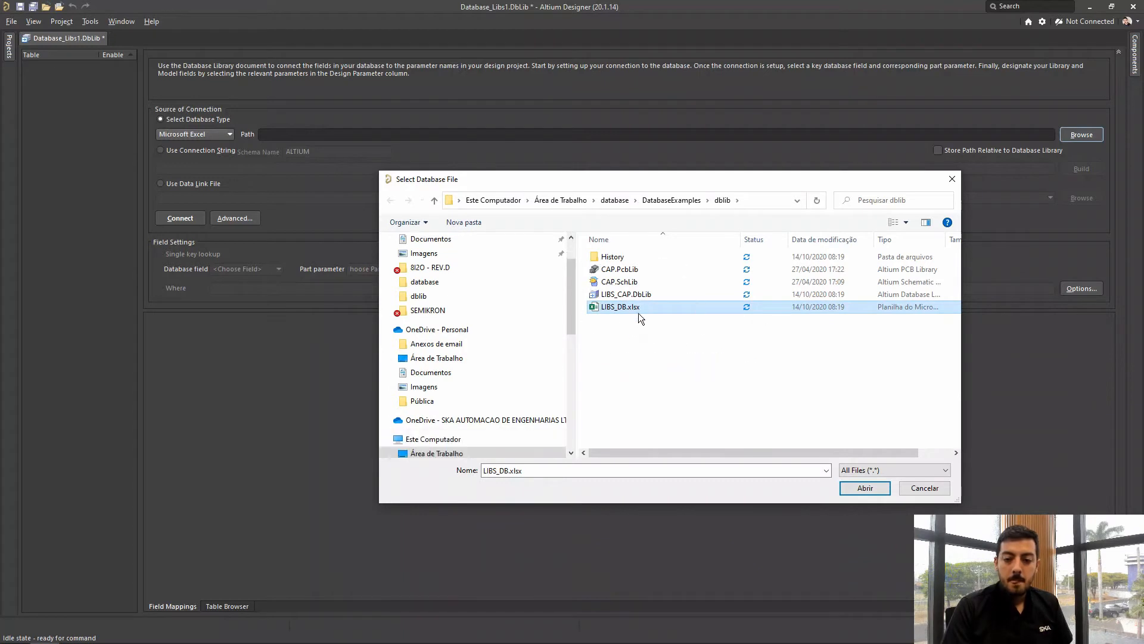
click(858, 490)
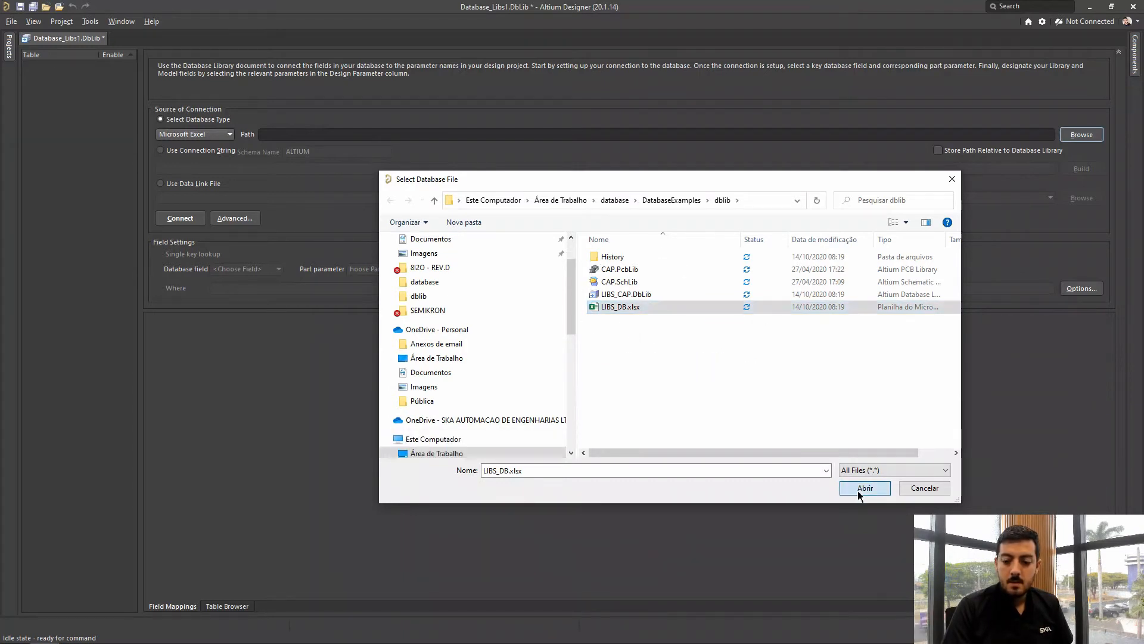
click(859, 489)
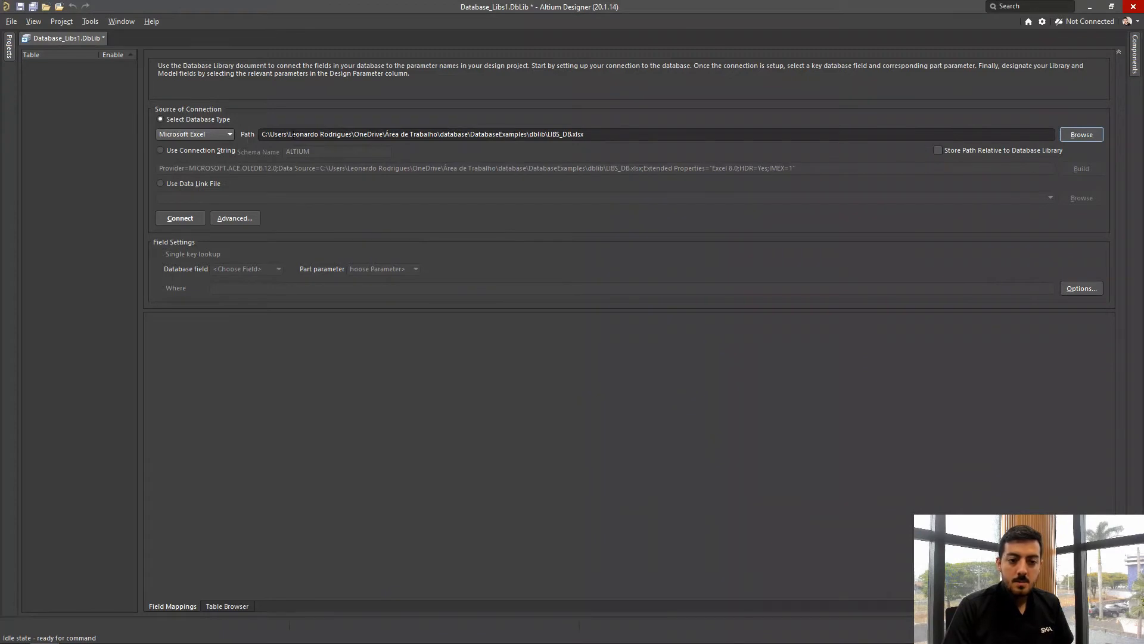
Connect the library to the Excel spreadsheet and display the component records of its table
click(182, 220)
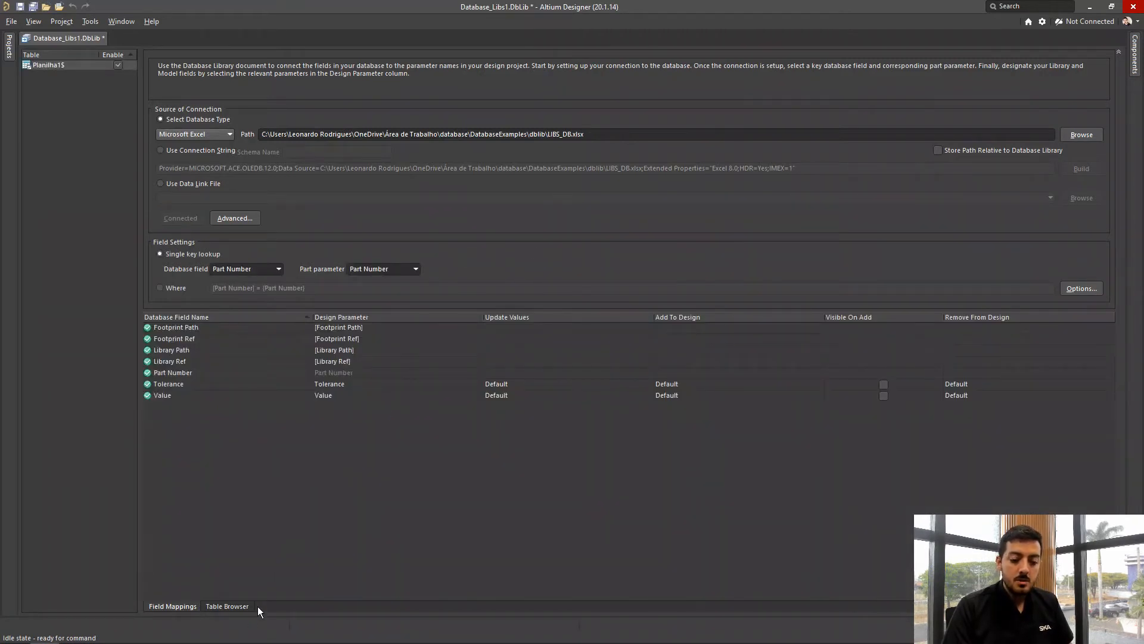
click(222, 606)
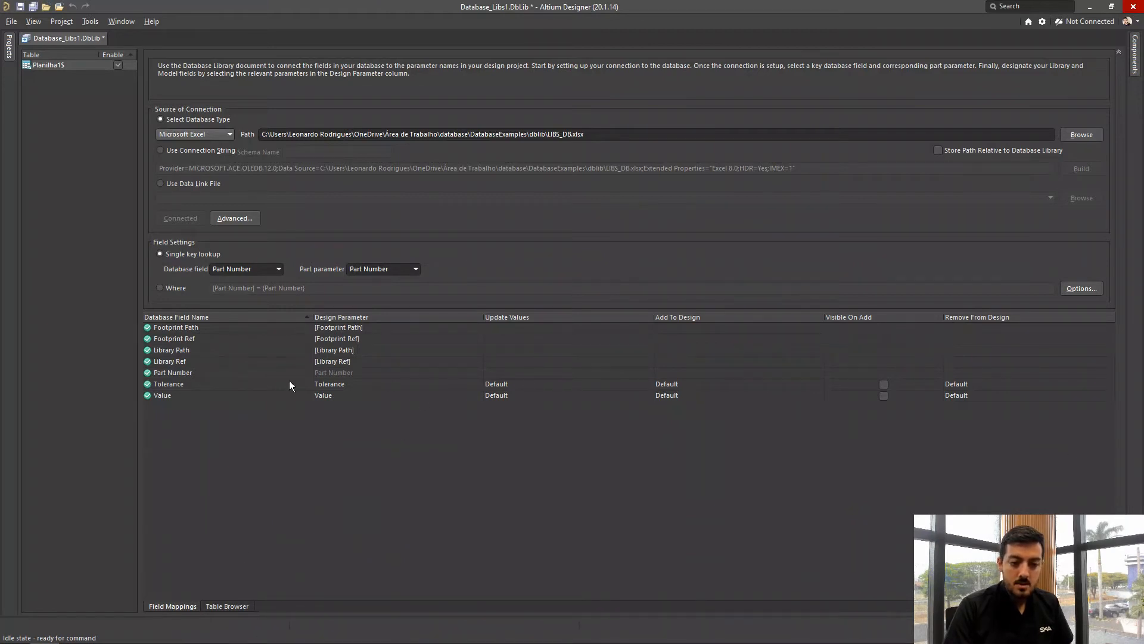
click(236, 611)
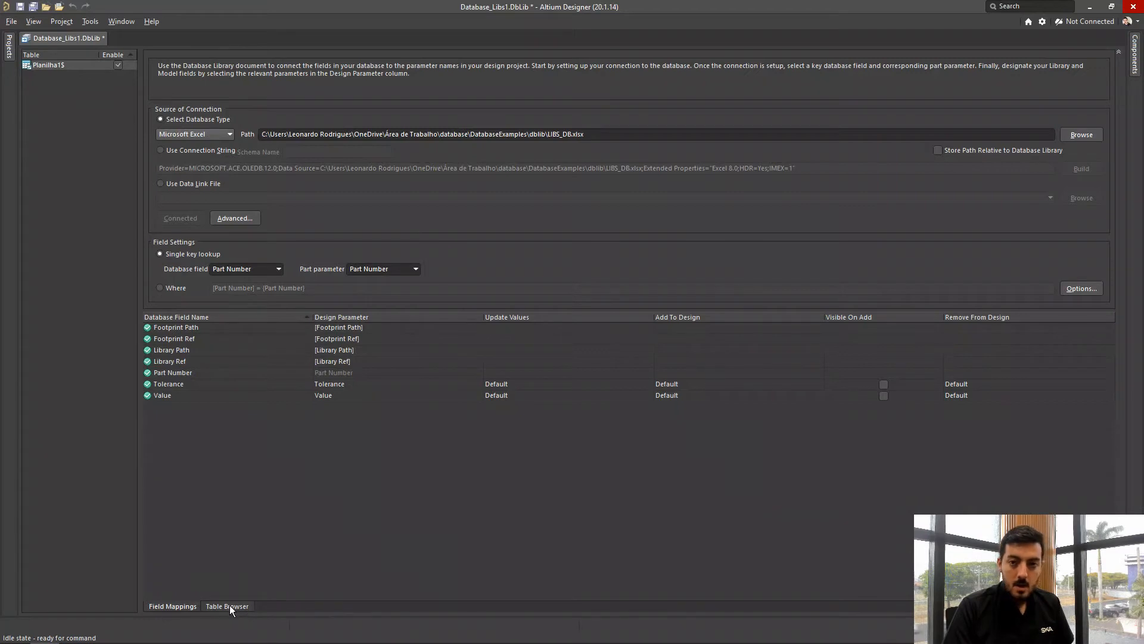
click(230, 605)
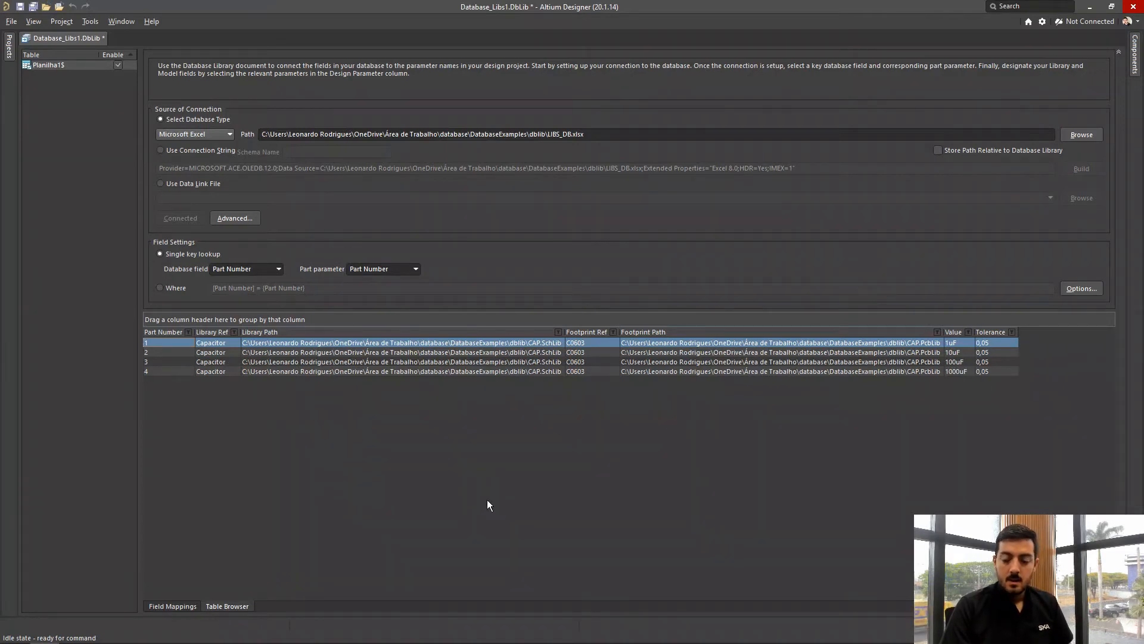
click(185, 255)
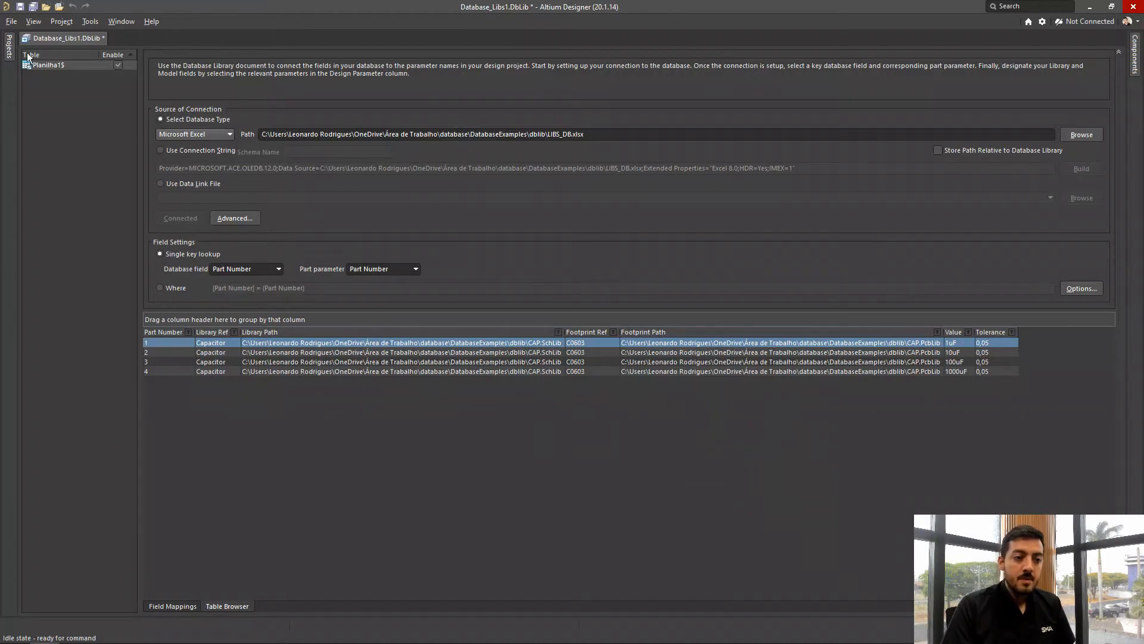
Save the database library as DB_WEBINAR in the DB folder on the desktop (Área de Trabalho)
click(9, 47)
right_click(98, 141)
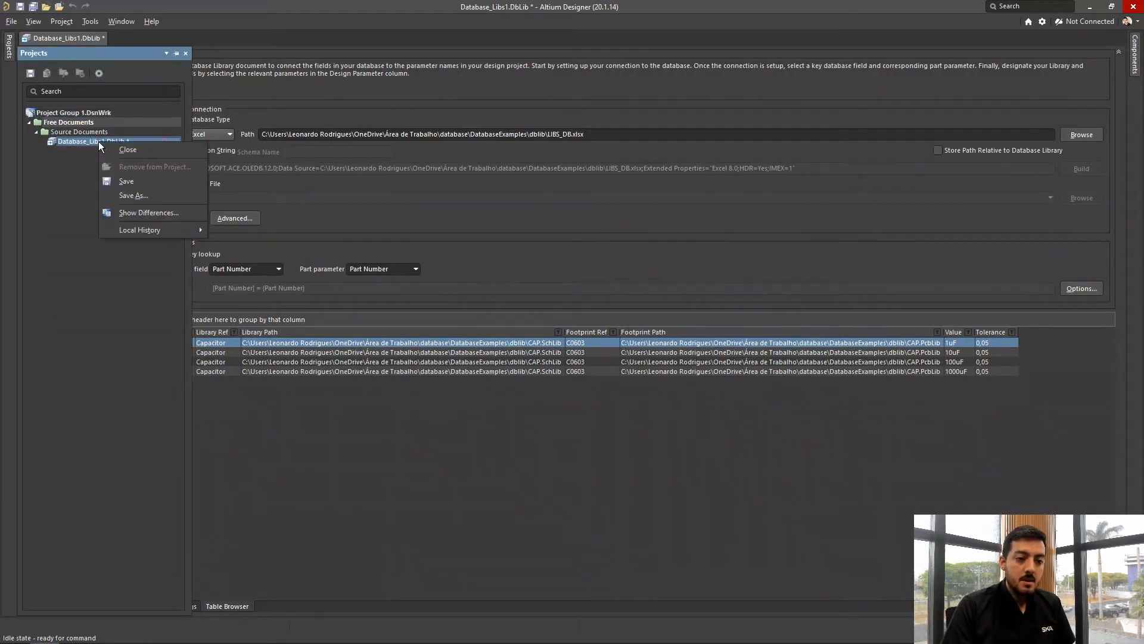
click(133, 194)
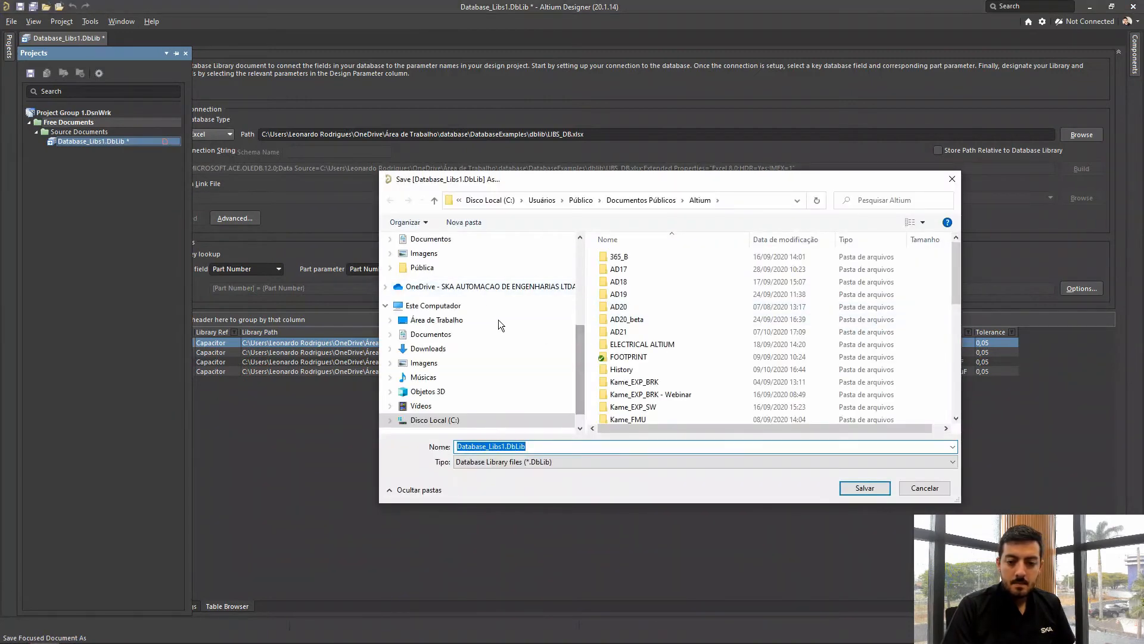
click(671, 268)
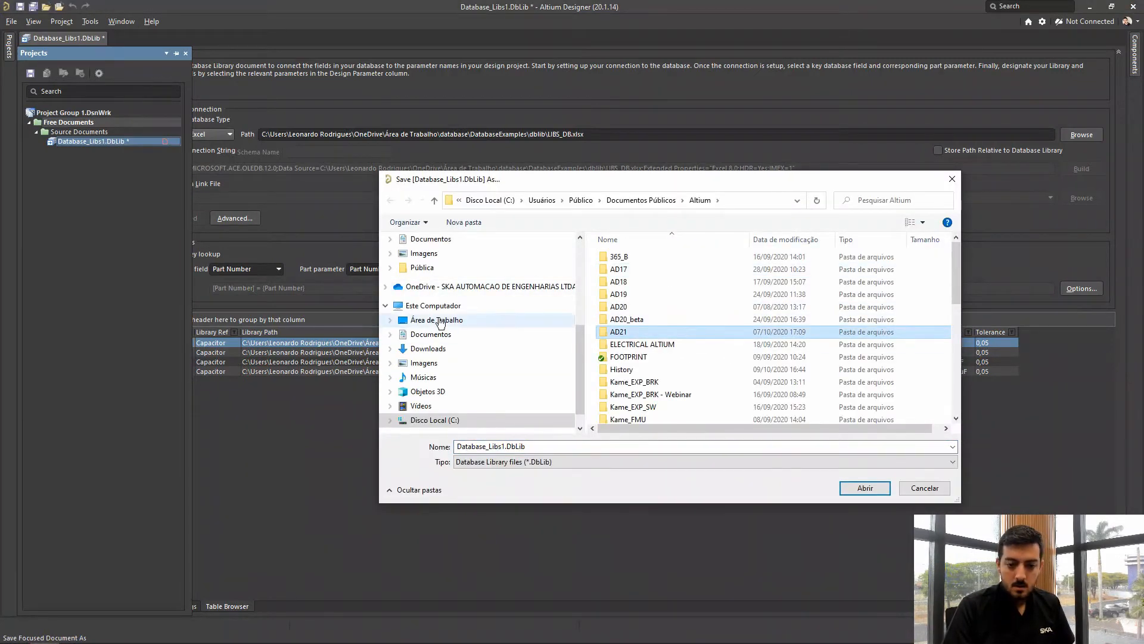
click(437, 320)
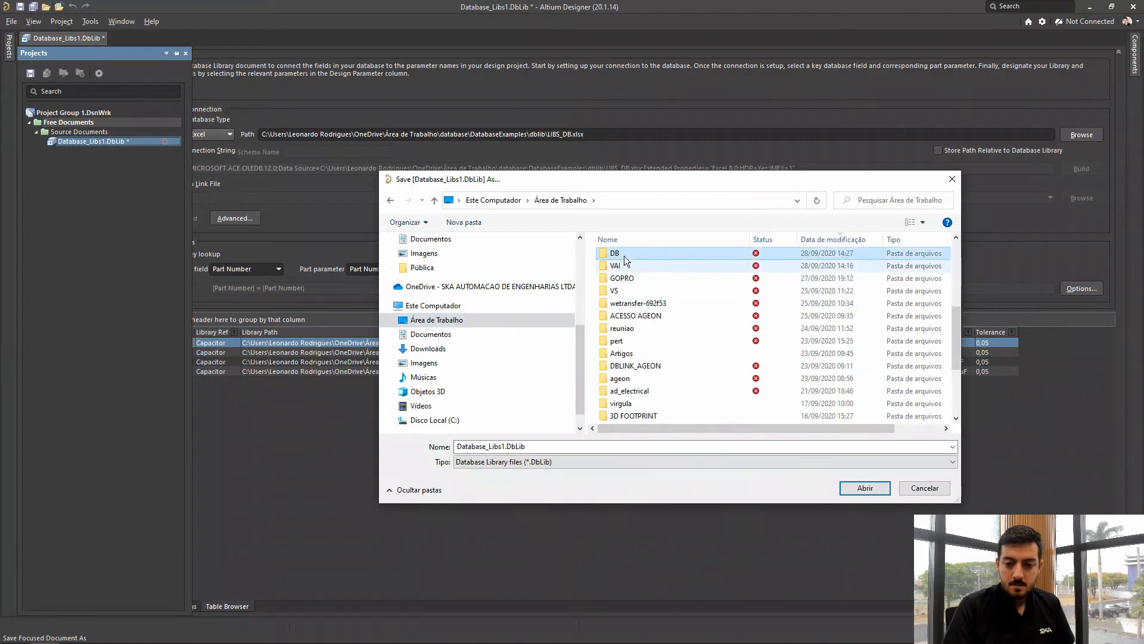
double_click(624, 256)
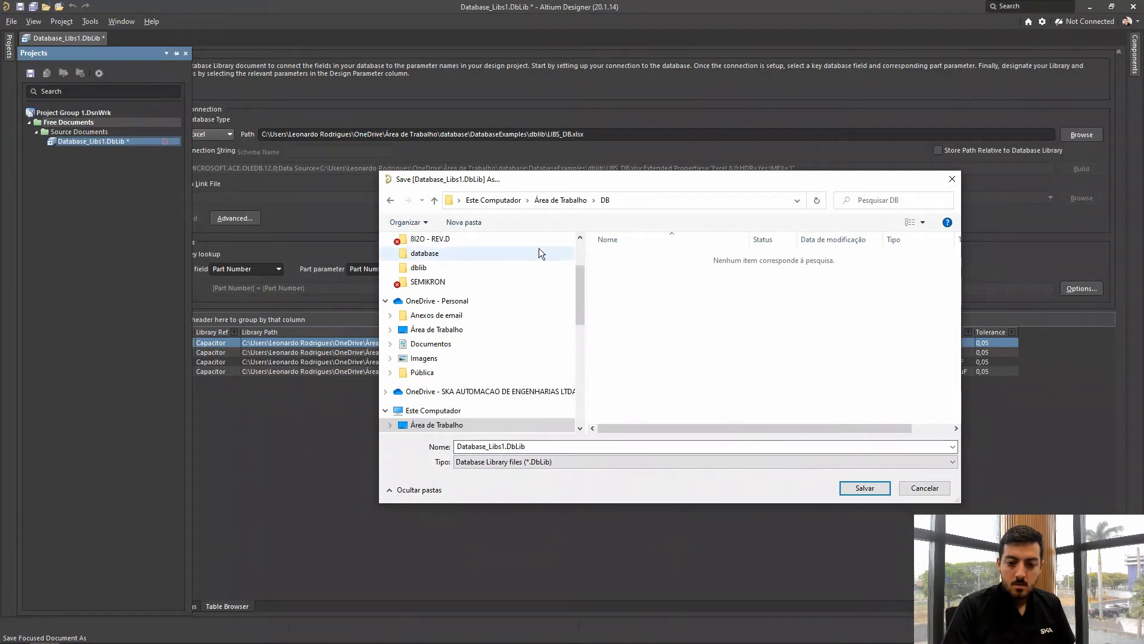
click(627, 199)
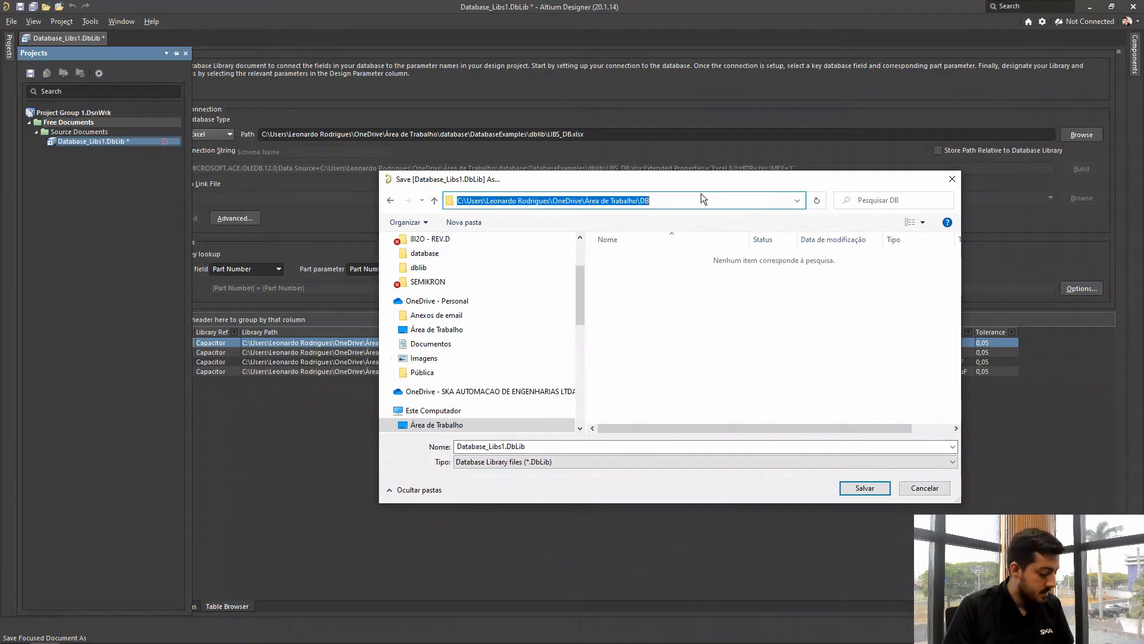
click(556, 446)
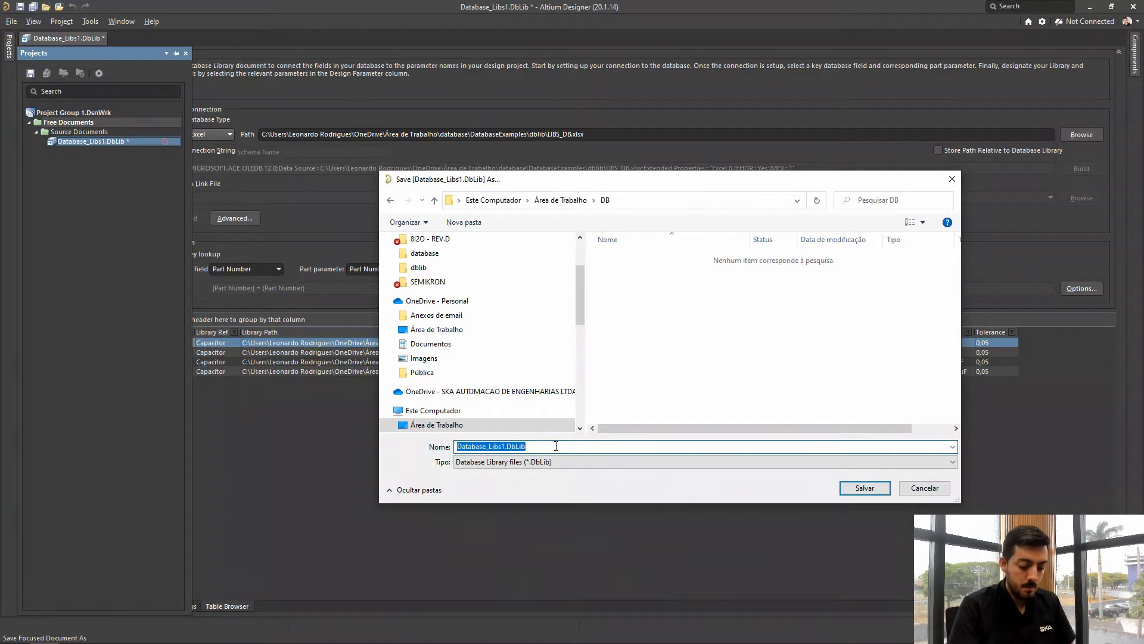
key(BackSpace)
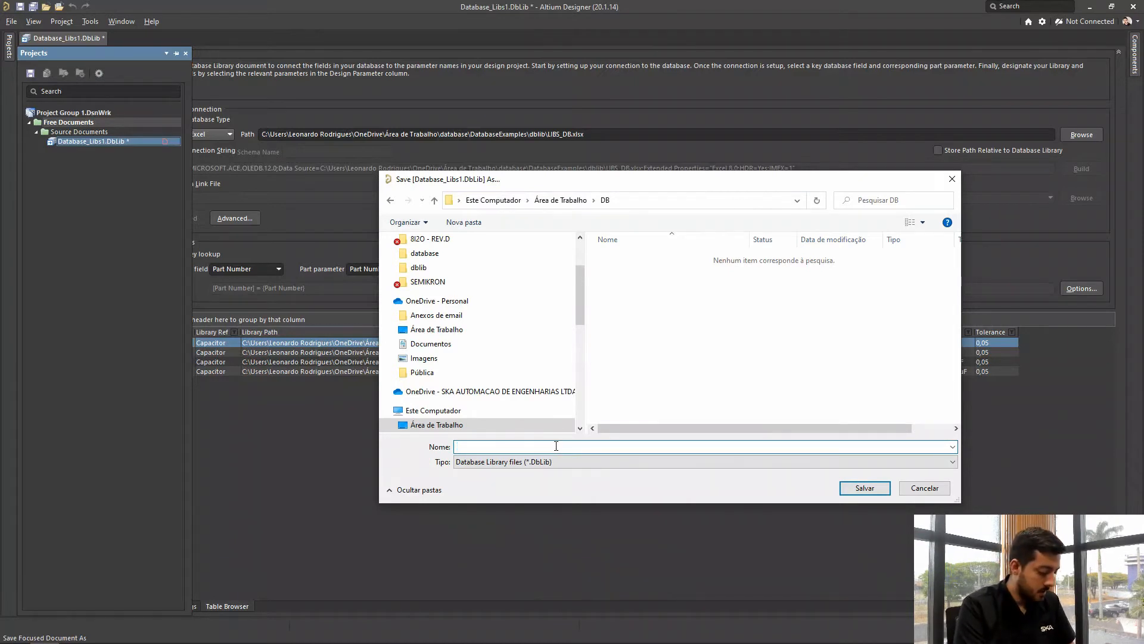
text(DB_)
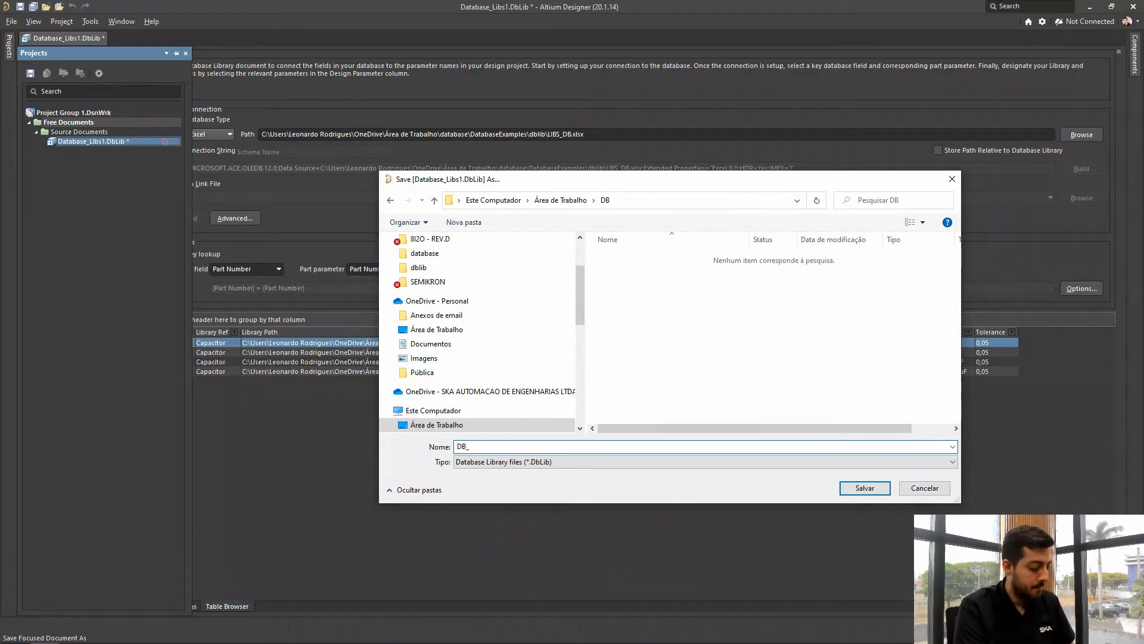
text(WEBINAR)
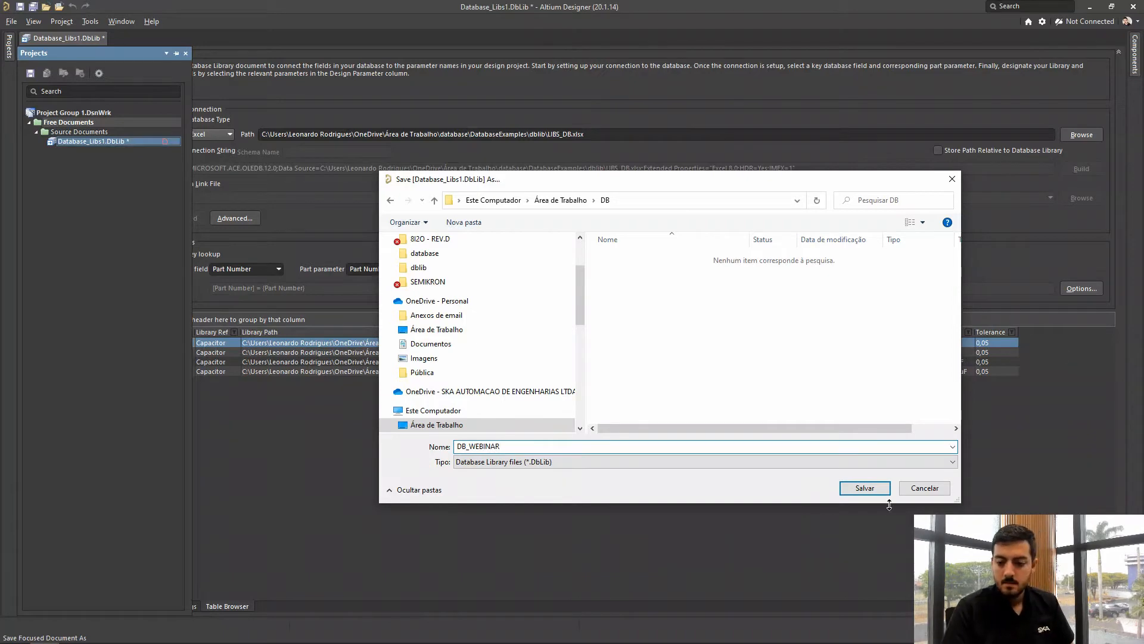
click(876, 492)
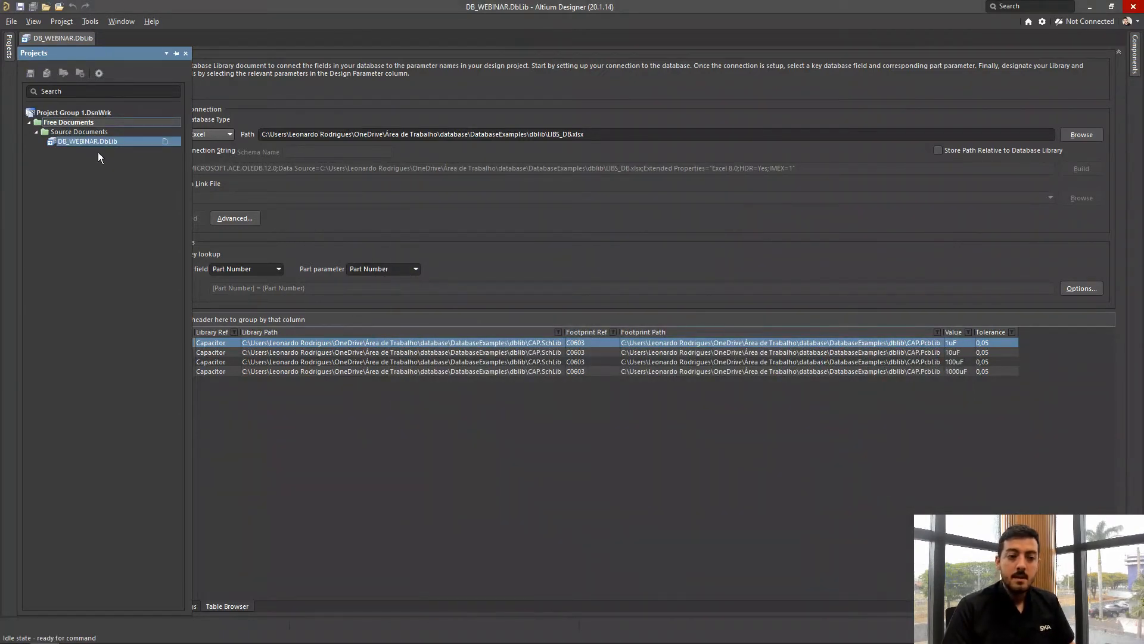
Close all of the free documents in the project group
key(ctrl)
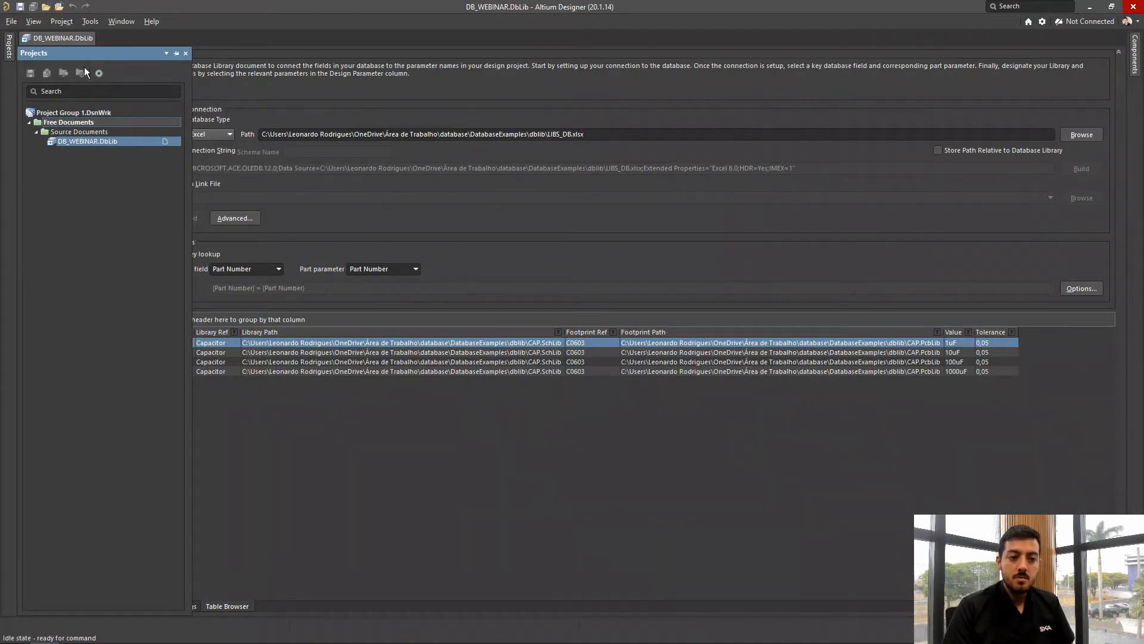
right_click(81, 124)
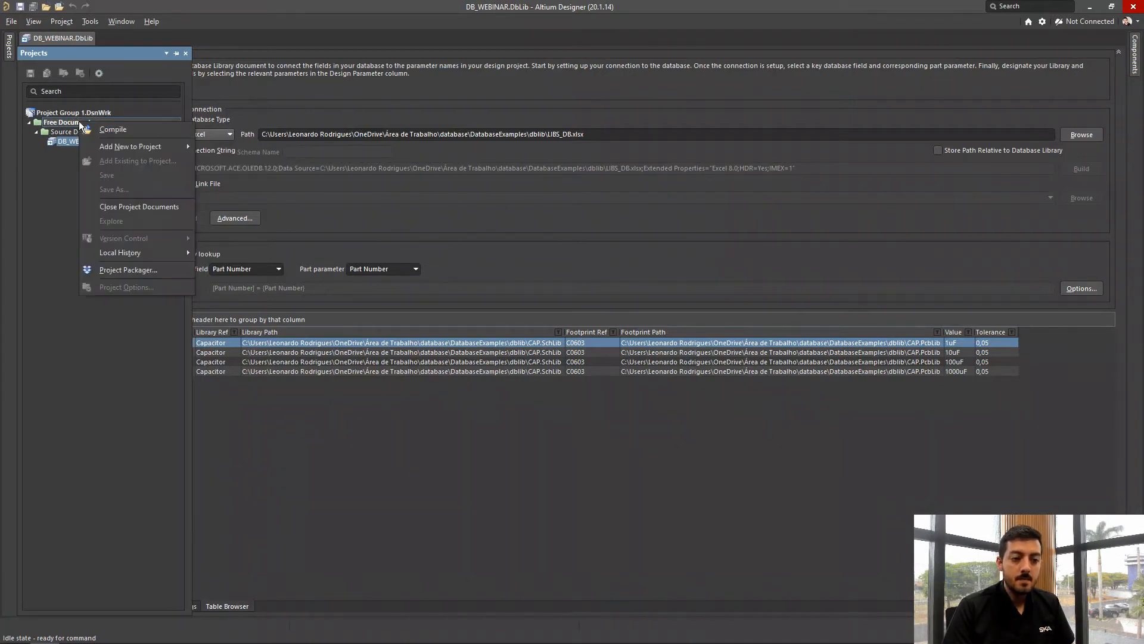
click(124, 205)
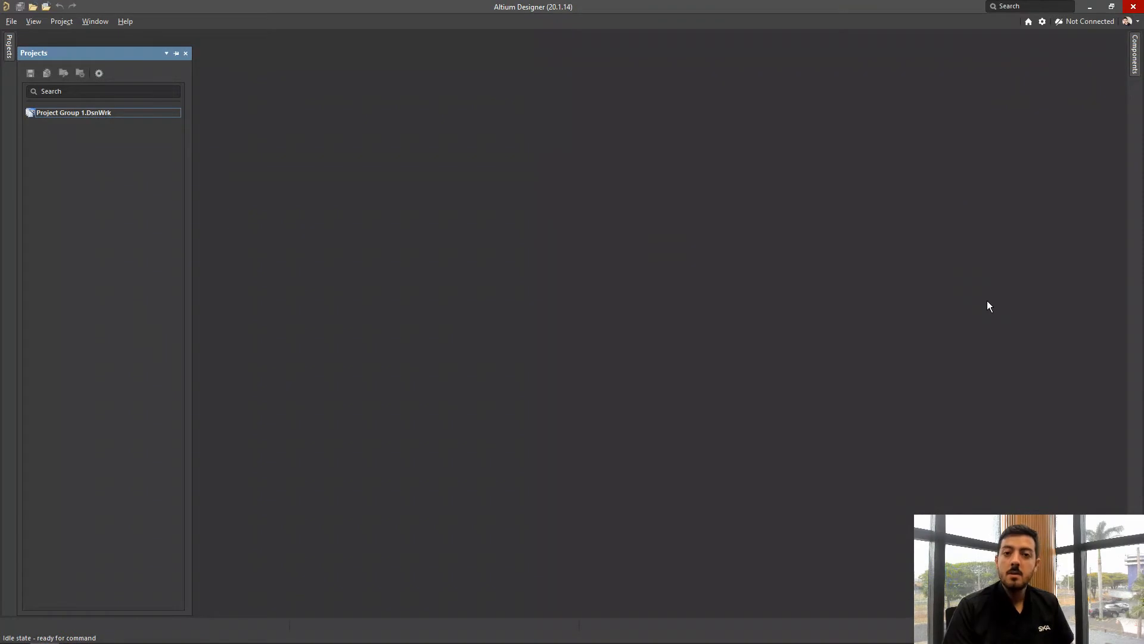
Clear the RES search filter from the component list of Miscellaneous Devices.IntLib
click(1134, 58)
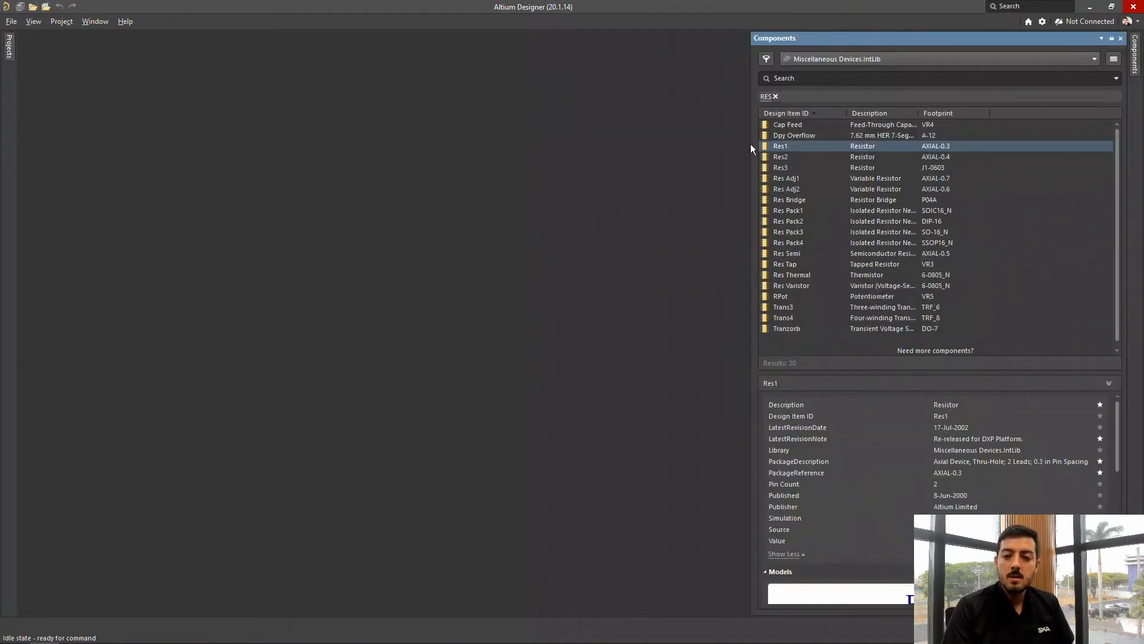
click(776, 96)
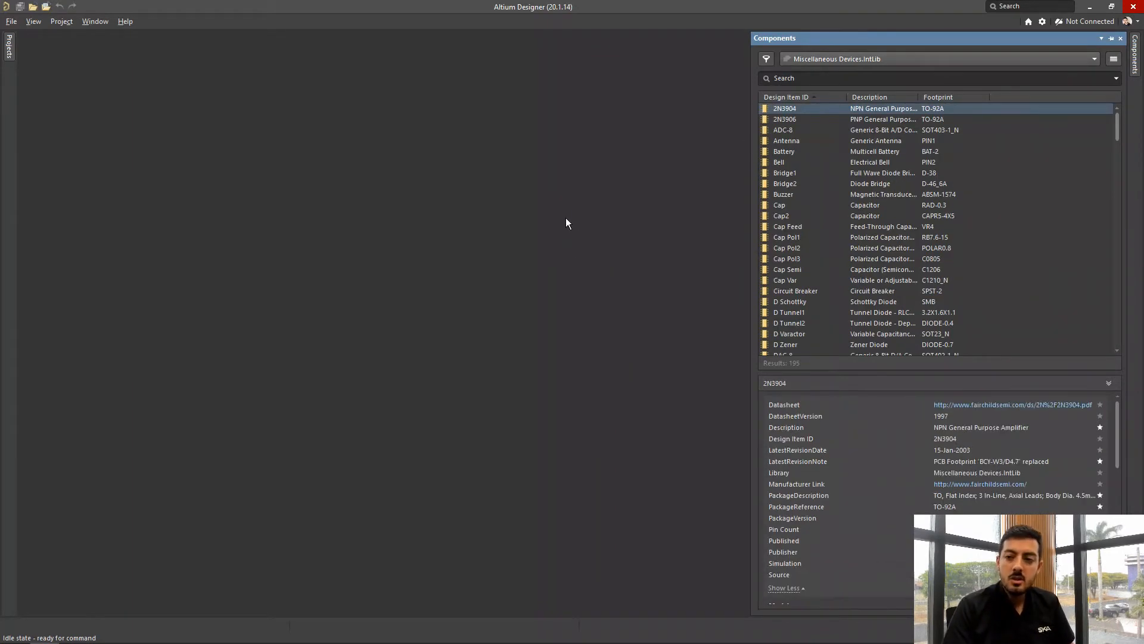
click(567, 264)
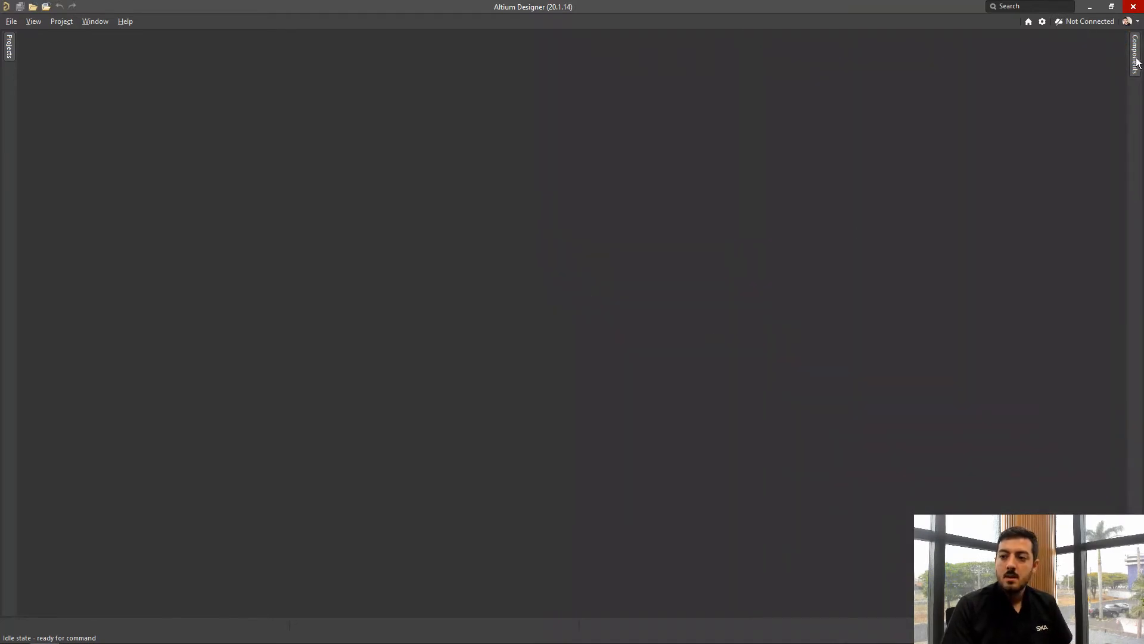
Start installing a file-based library and browse to the DB folder on the desktop (Área de Trabalho)
mouse_move(1137, 62)
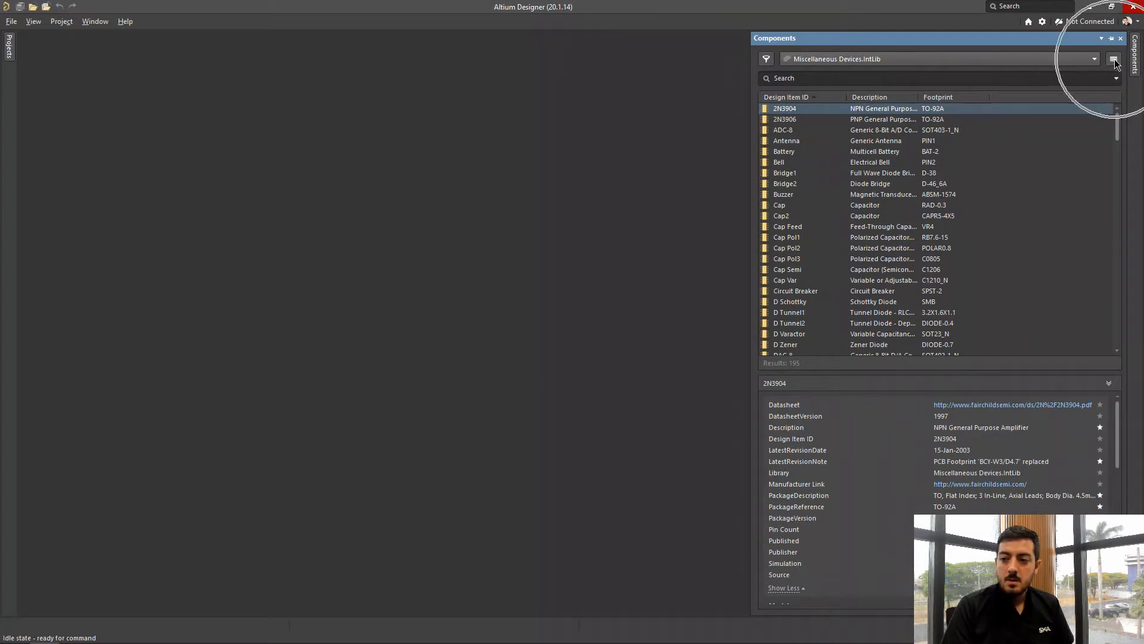
click(1113, 59)
click(1028, 76)
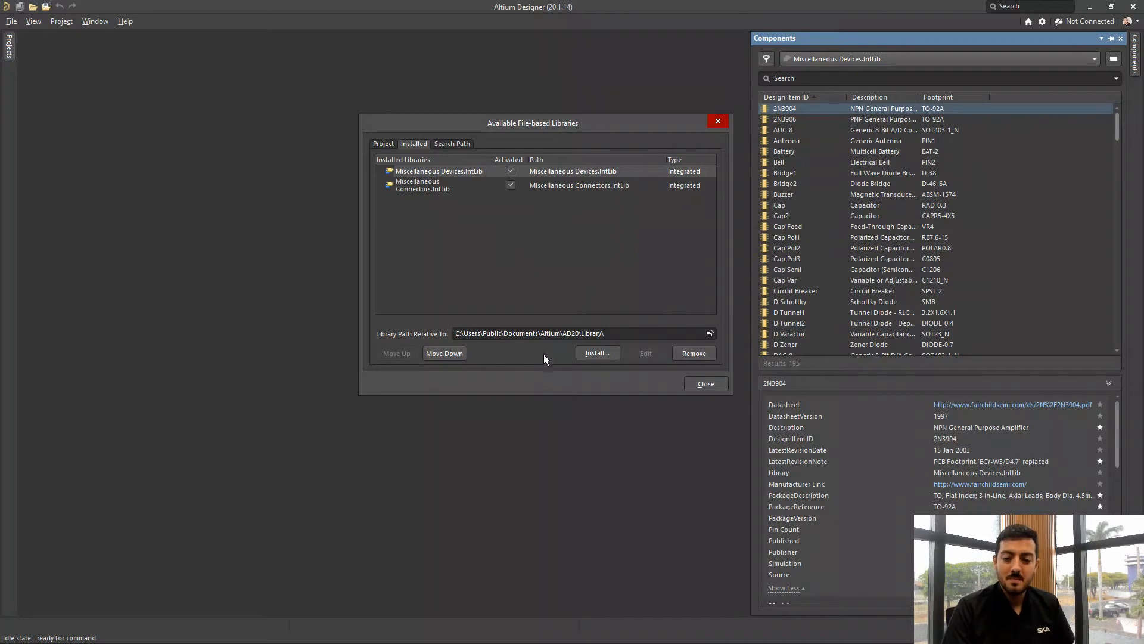
click(598, 354)
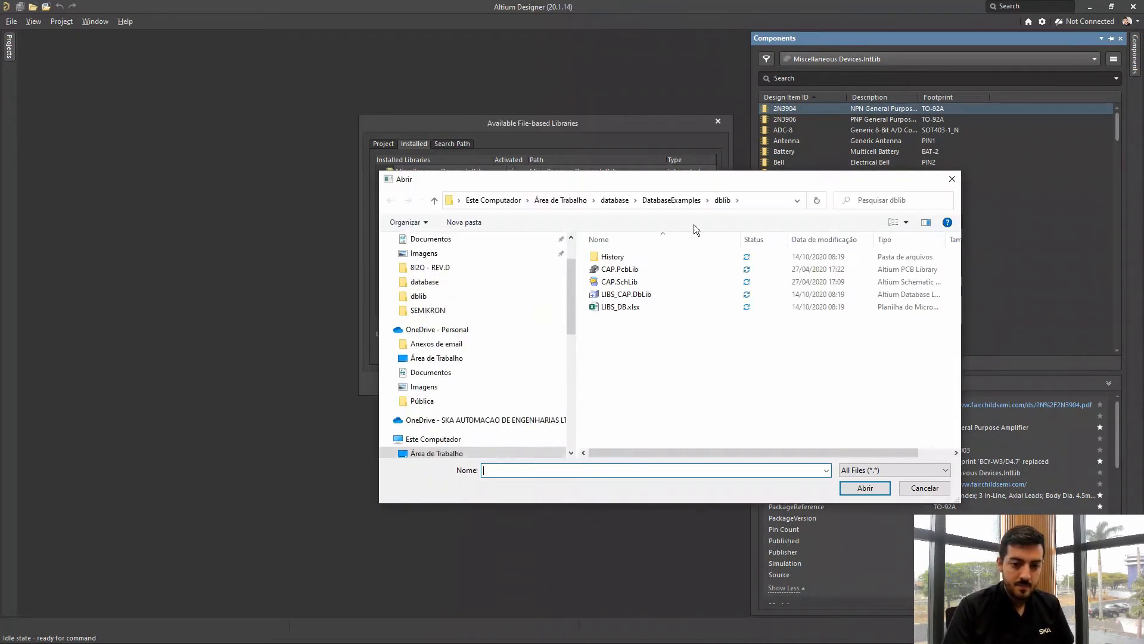
click(770, 202)
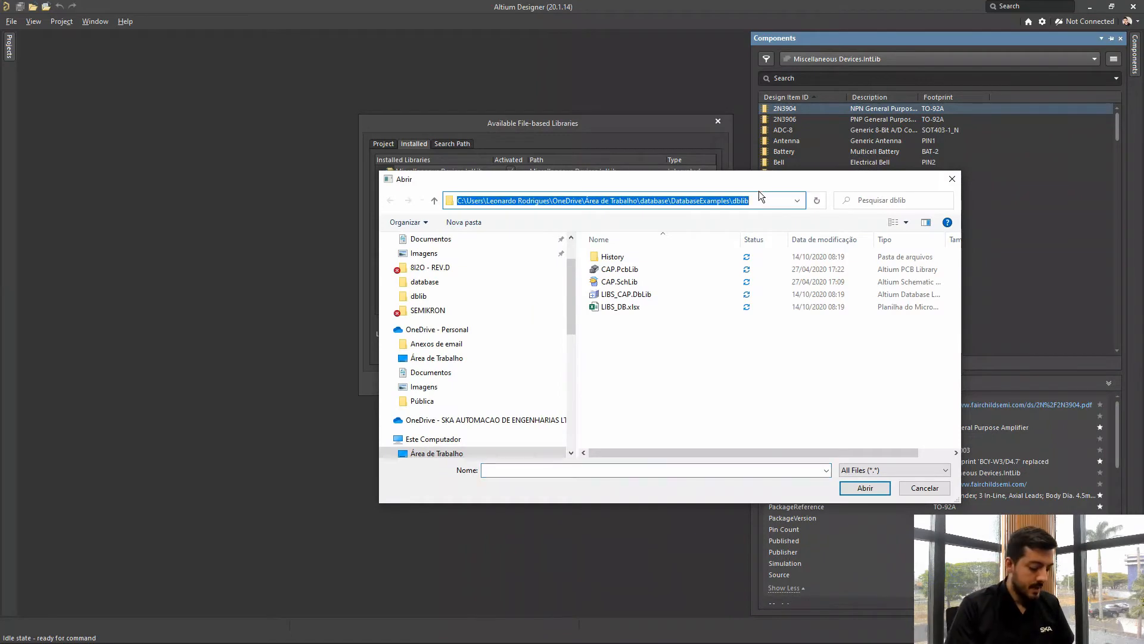
key(Return)
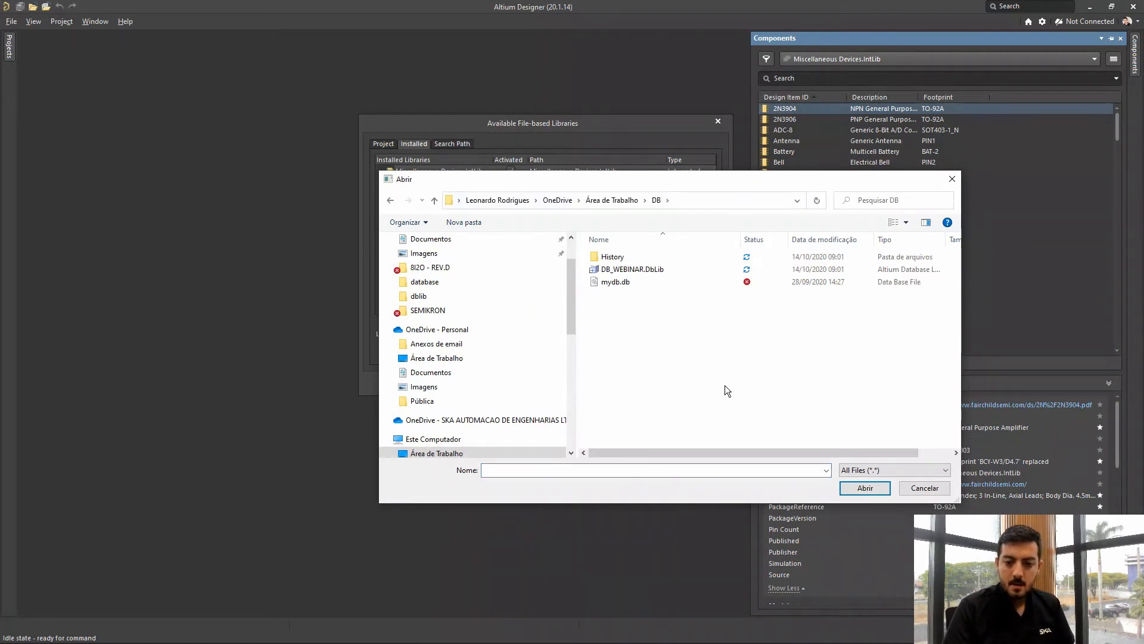
Install DB_WEBINAR.DbLib with the file filter on All Files, and close the list of available libraries
click(630, 270)
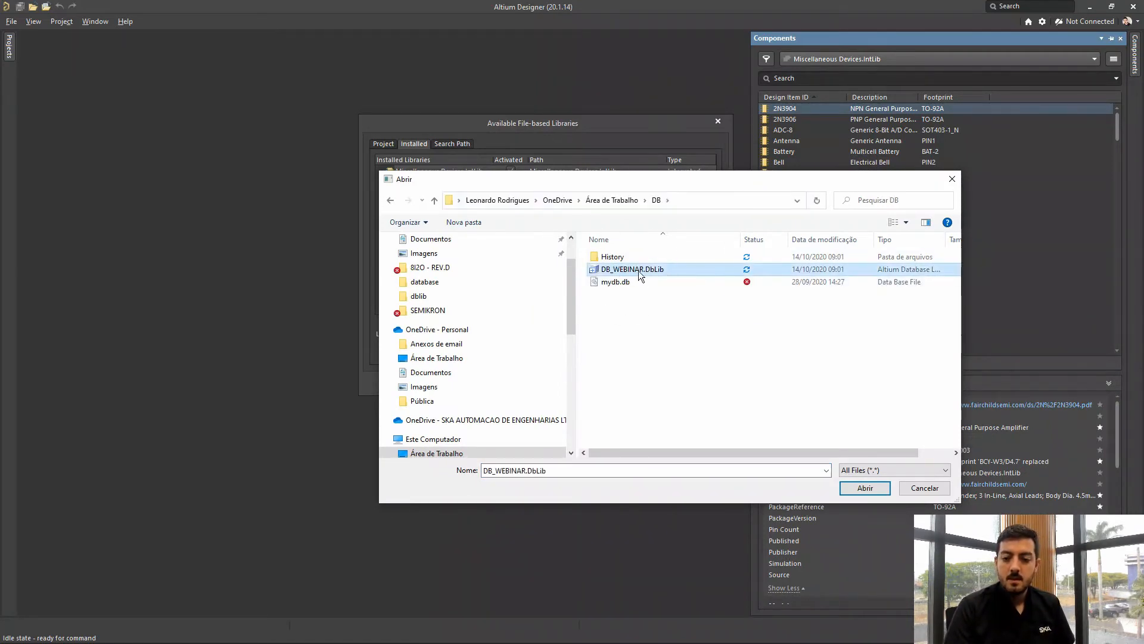
click(892, 471)
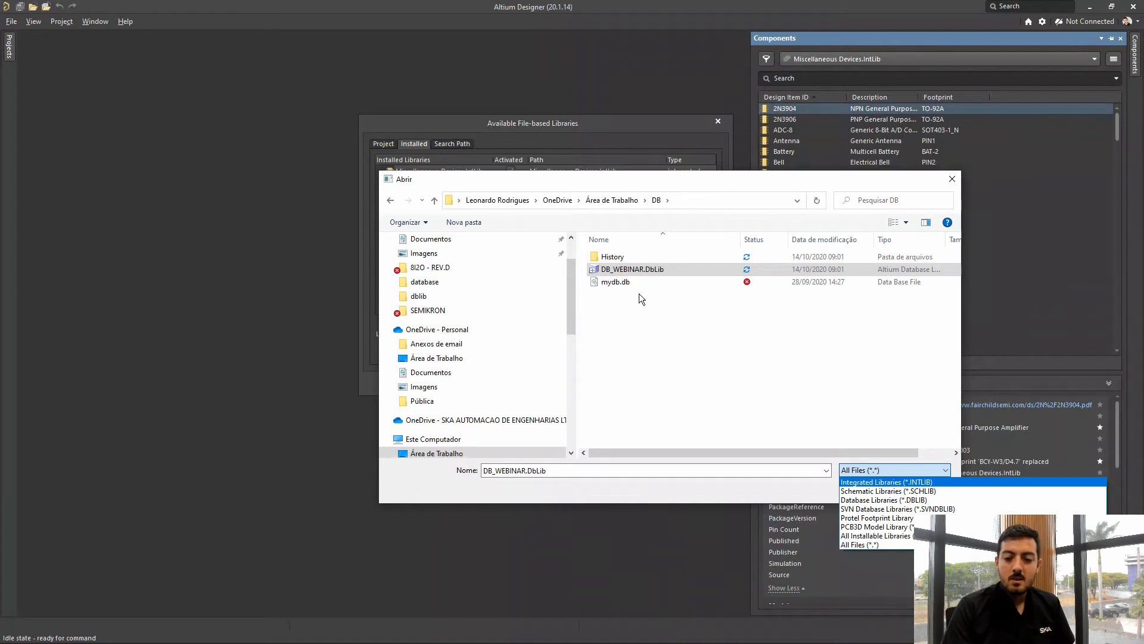
click(856, 545)
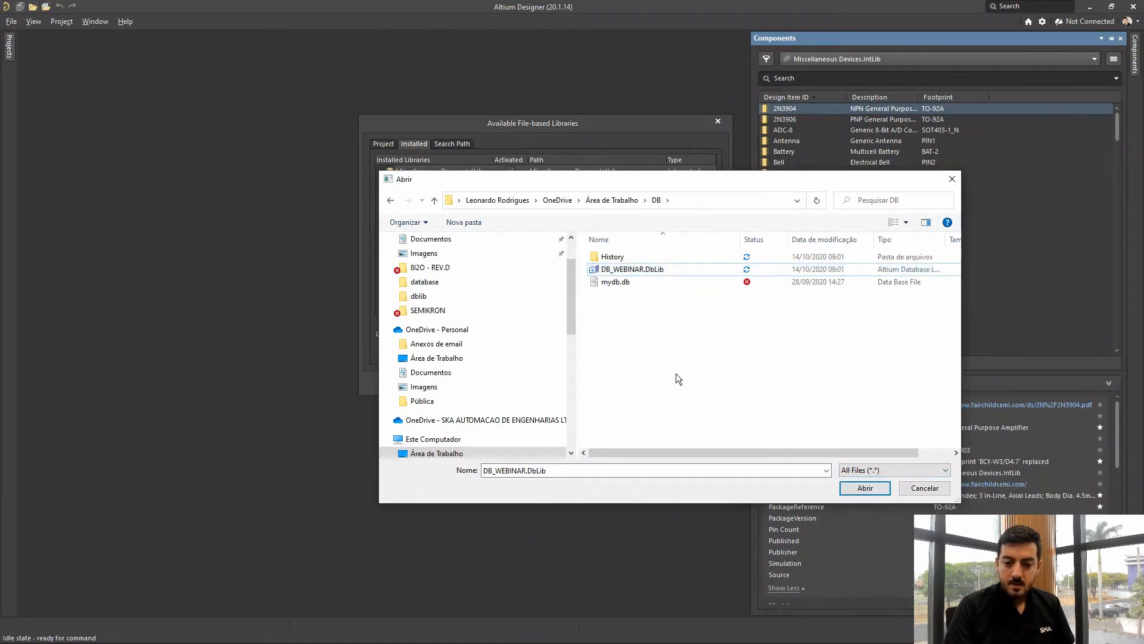
click(874, 471)
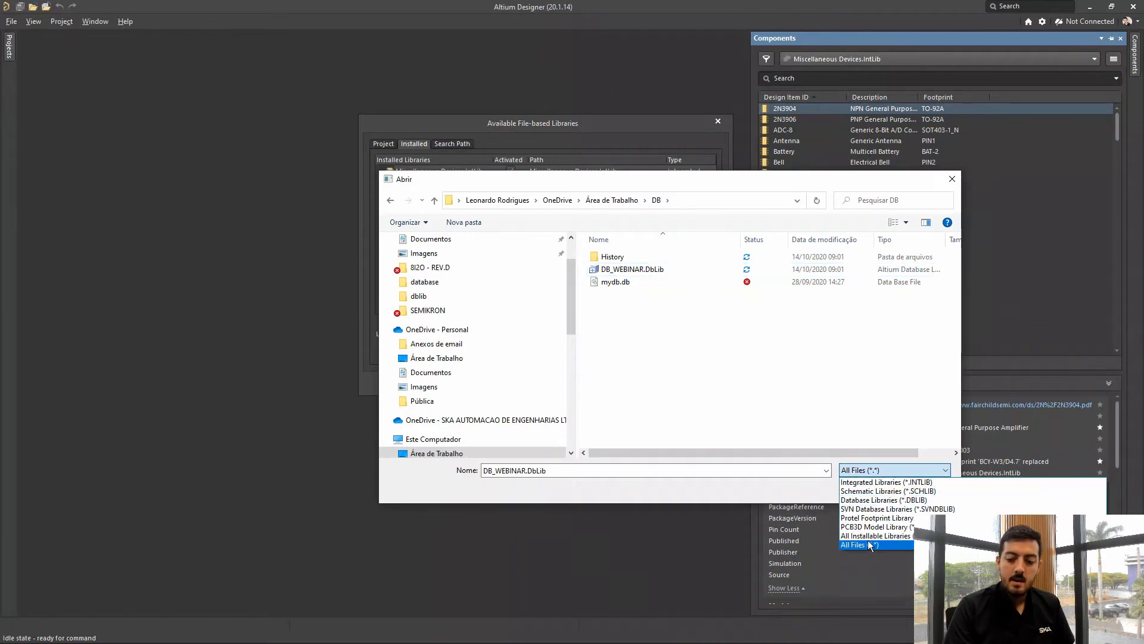
click(671, 367)
click(633, 269)
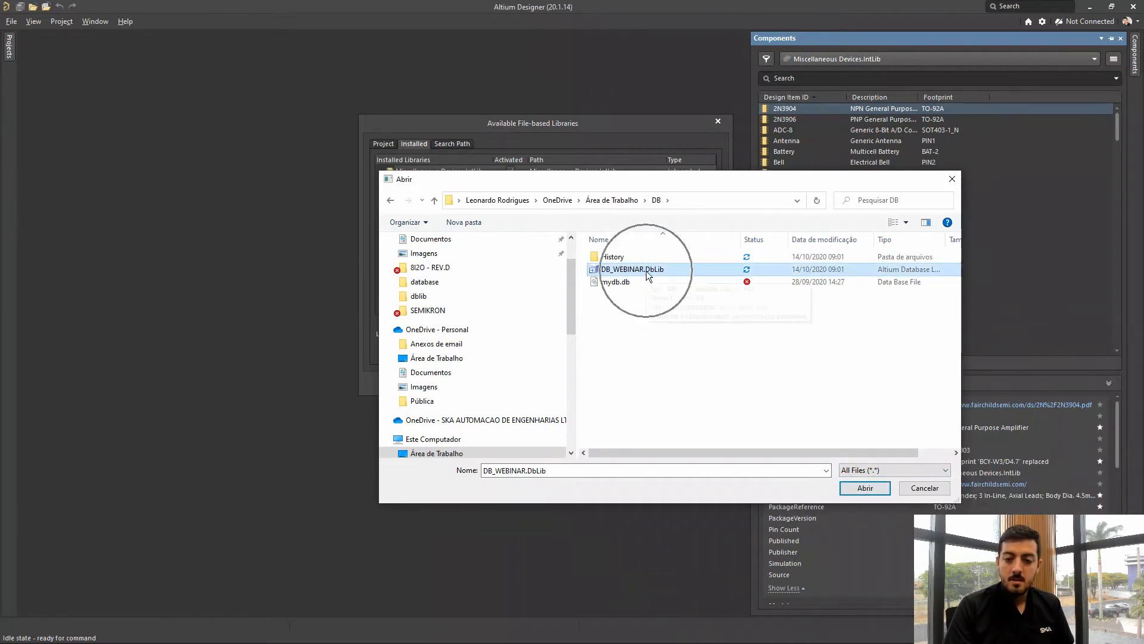
click(864, 488)
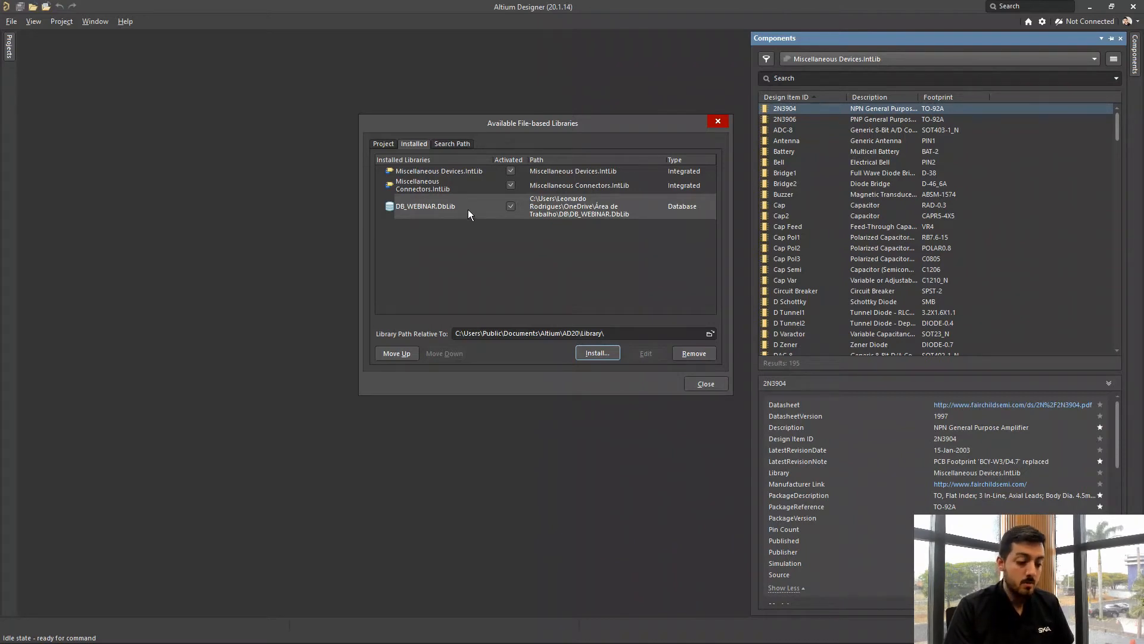
click(718, 388)
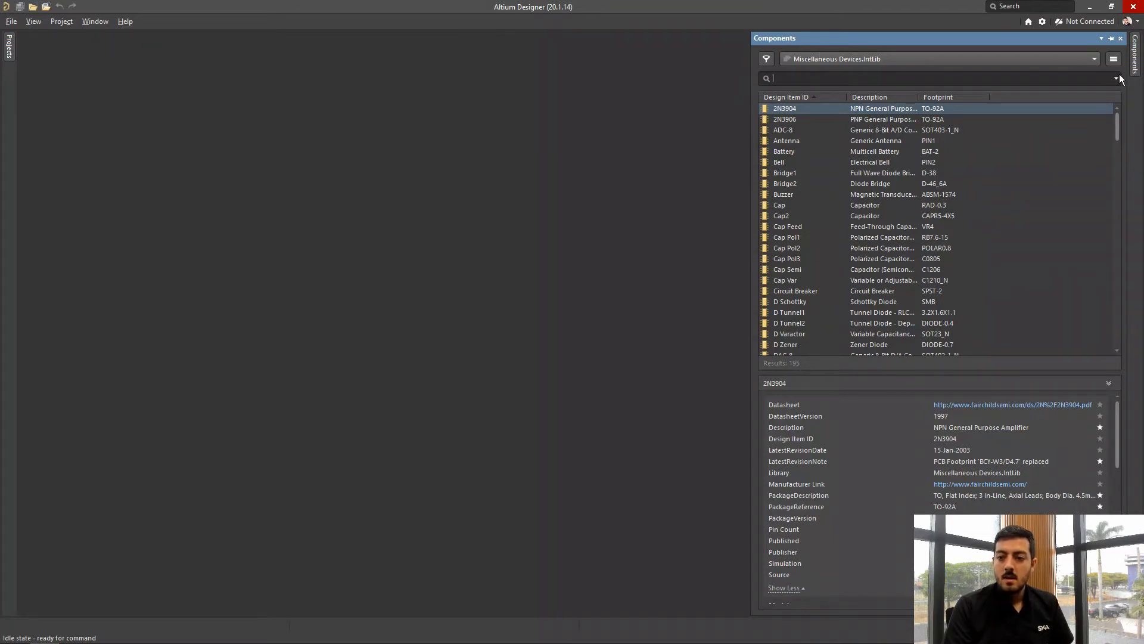
Switch the component source to DB_WEBINAR.DbLib - Planilha1$ and widen the Components view until it shows the library categories
click(1071, 62)
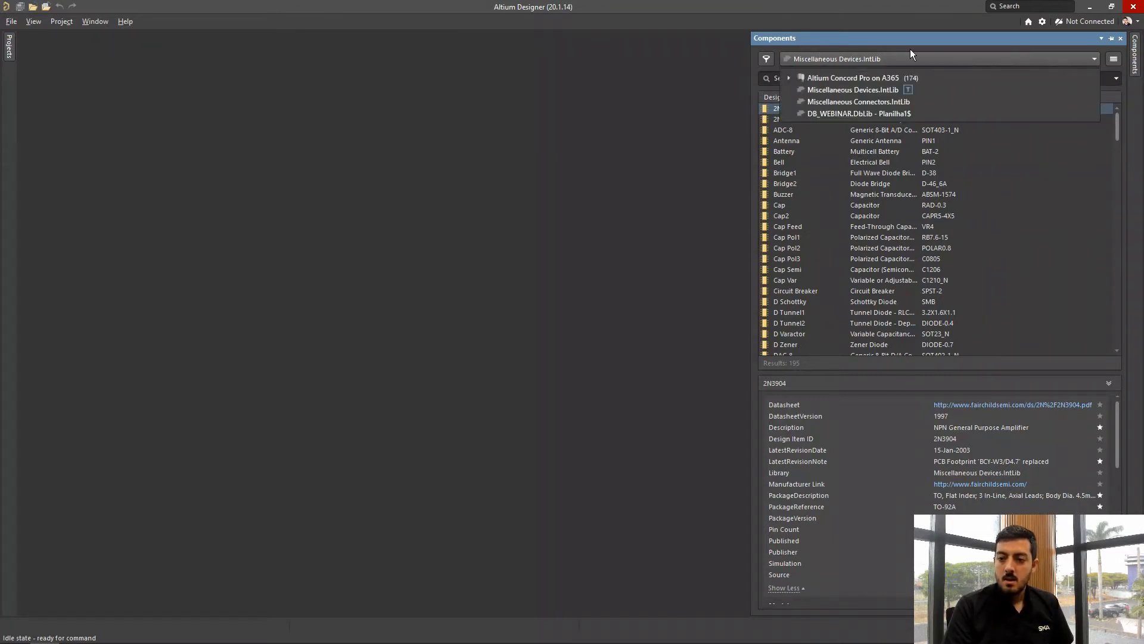
click(843, 91)
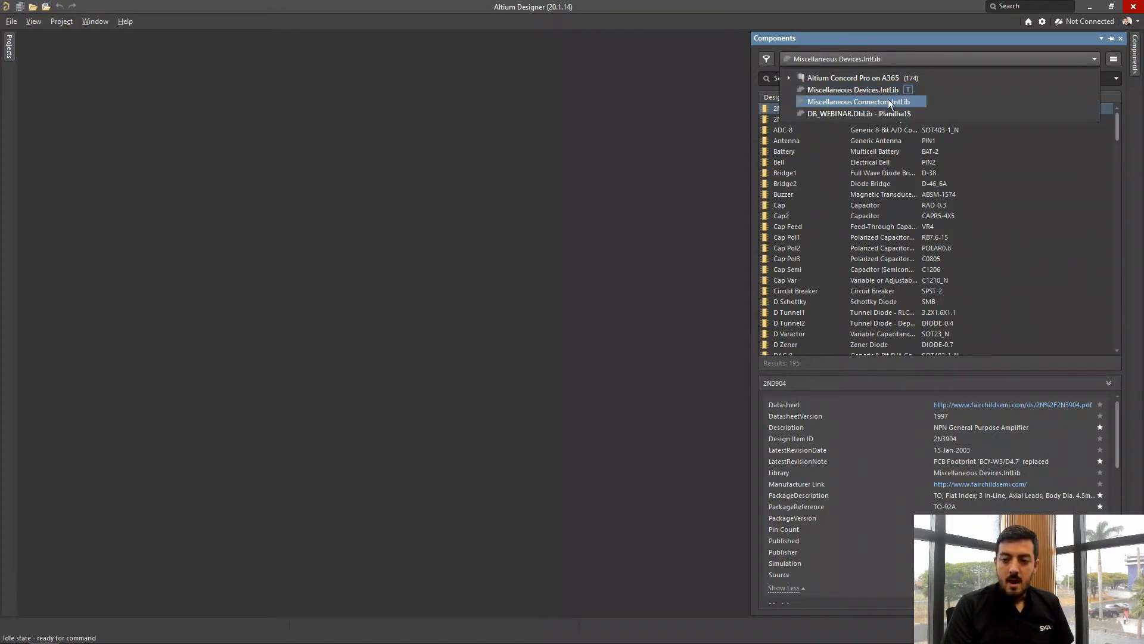
click(852, 77)
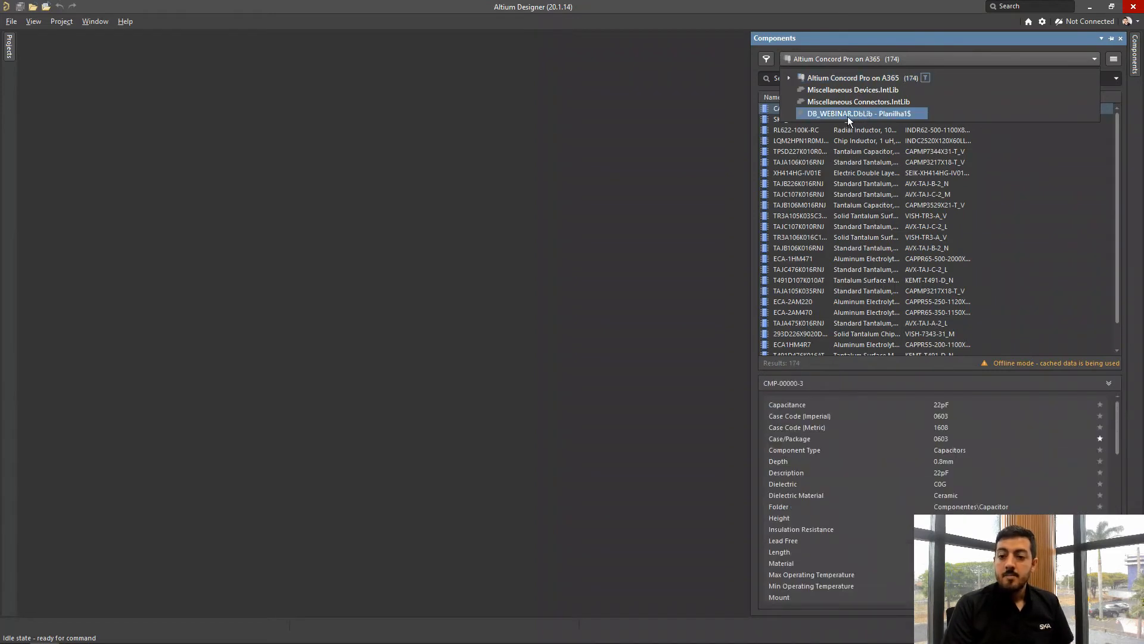
click(871, 113)
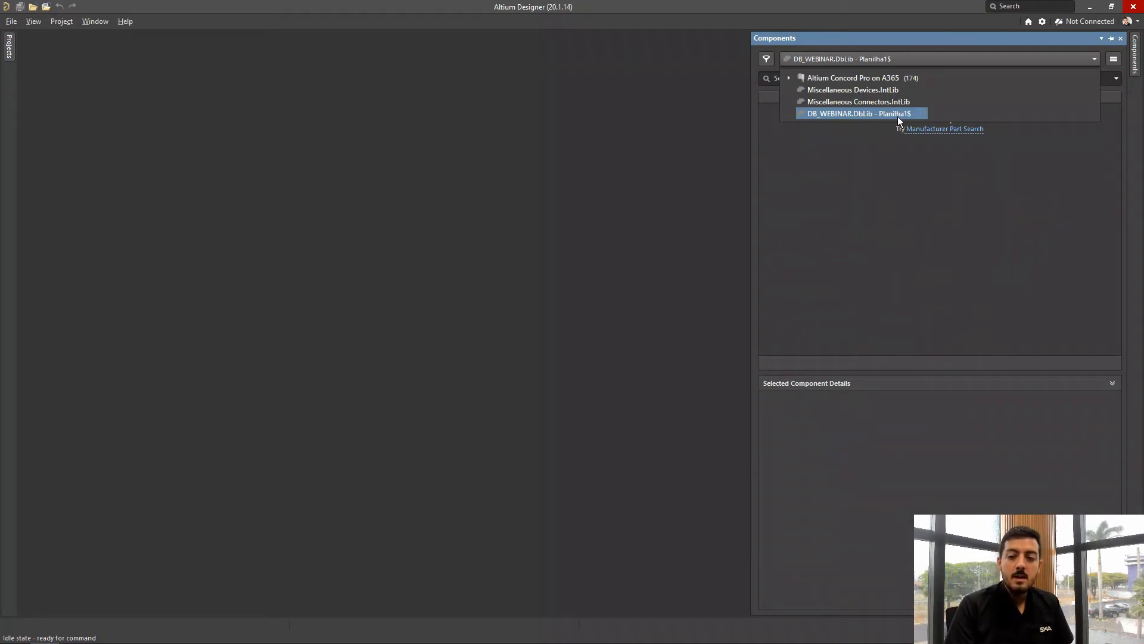
click(827, 115)
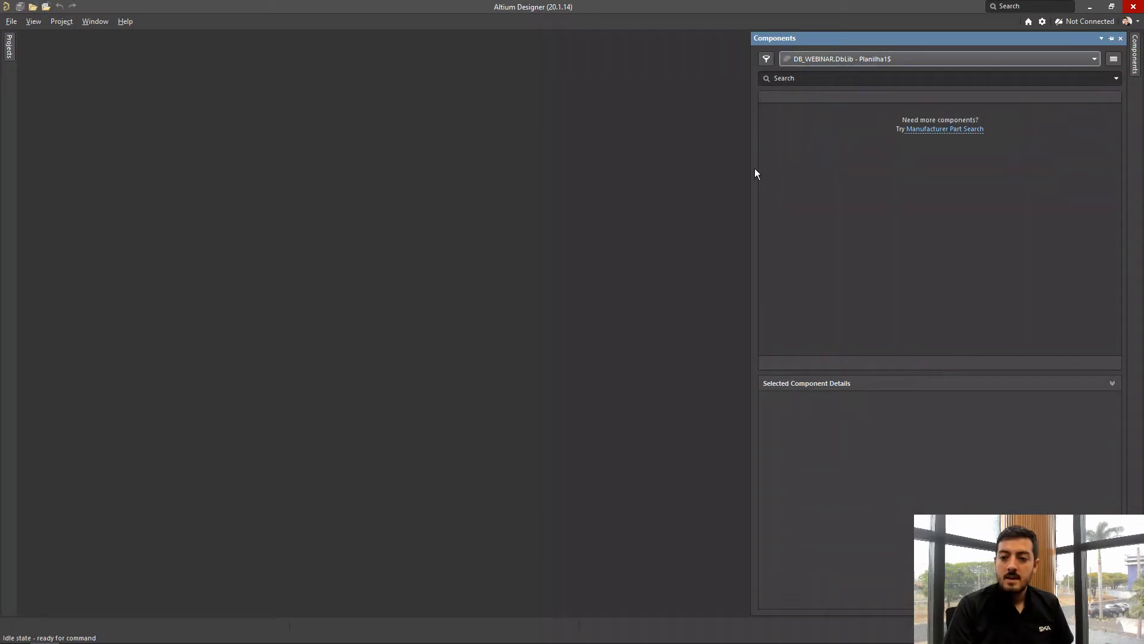
drag(748, 184, 504, 186)
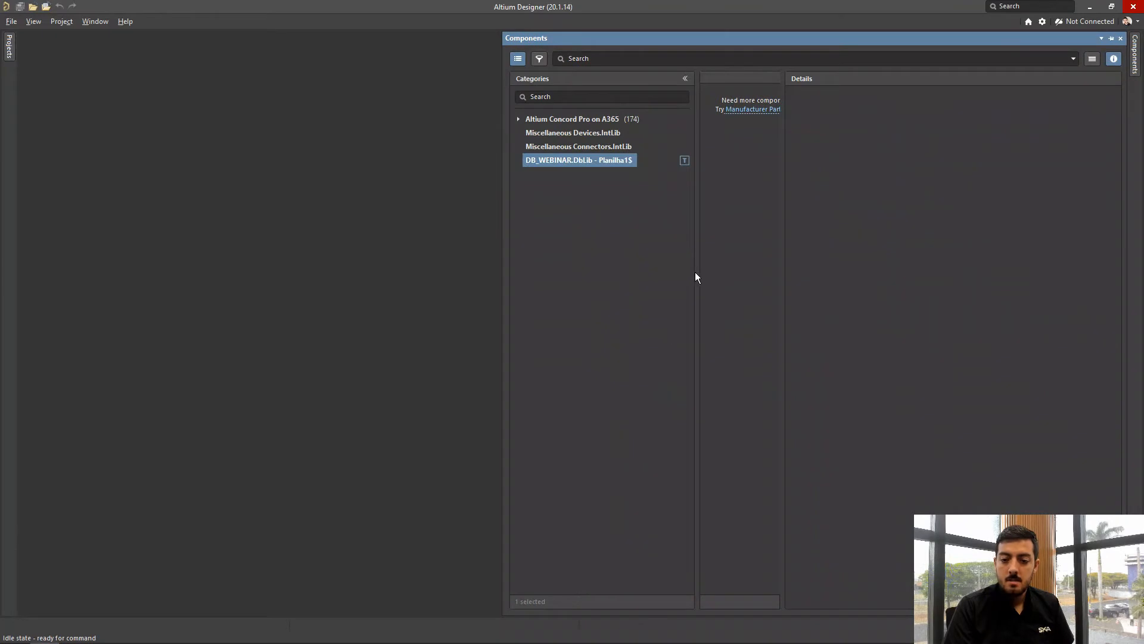
Widen the Components view so the DB_WEBINAR.DbLib list shows its Part Number, Library Ref and Value columns
drag(695, 273, 620, 277)
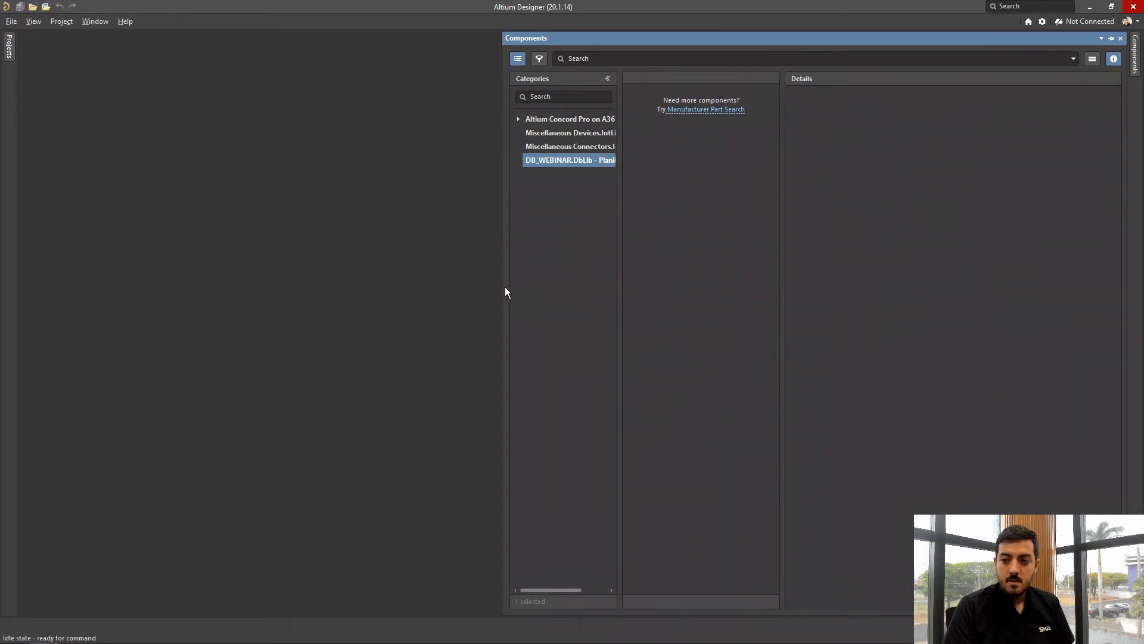
drag(503, 286, 387, 298)
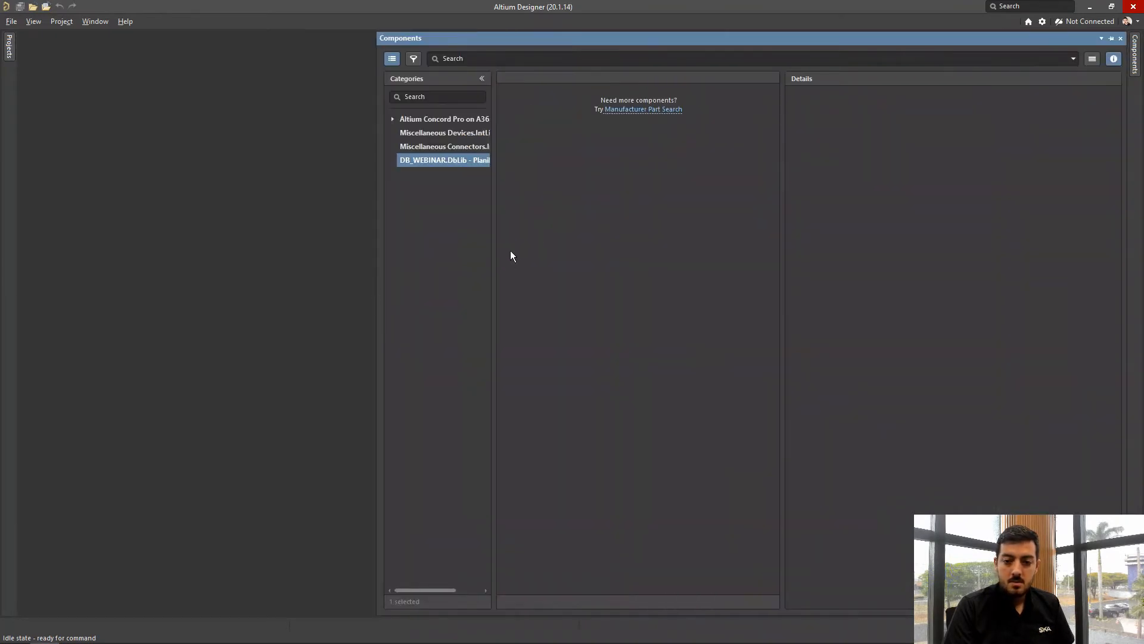
drag(493, 271, 613, 273)
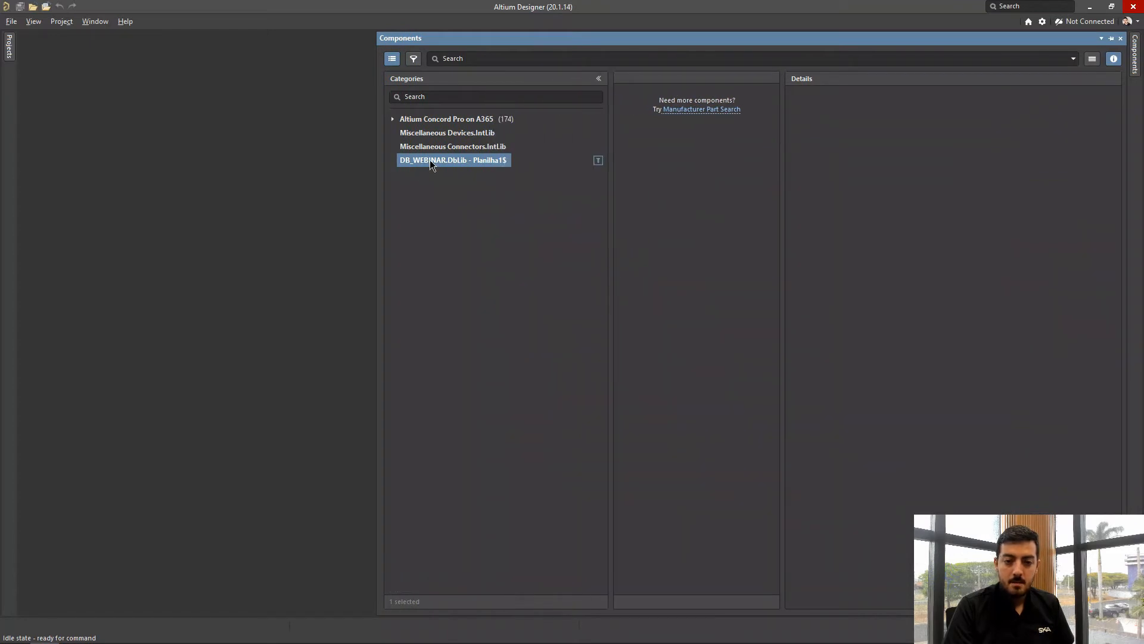
drag(377, 262, 528, 263)
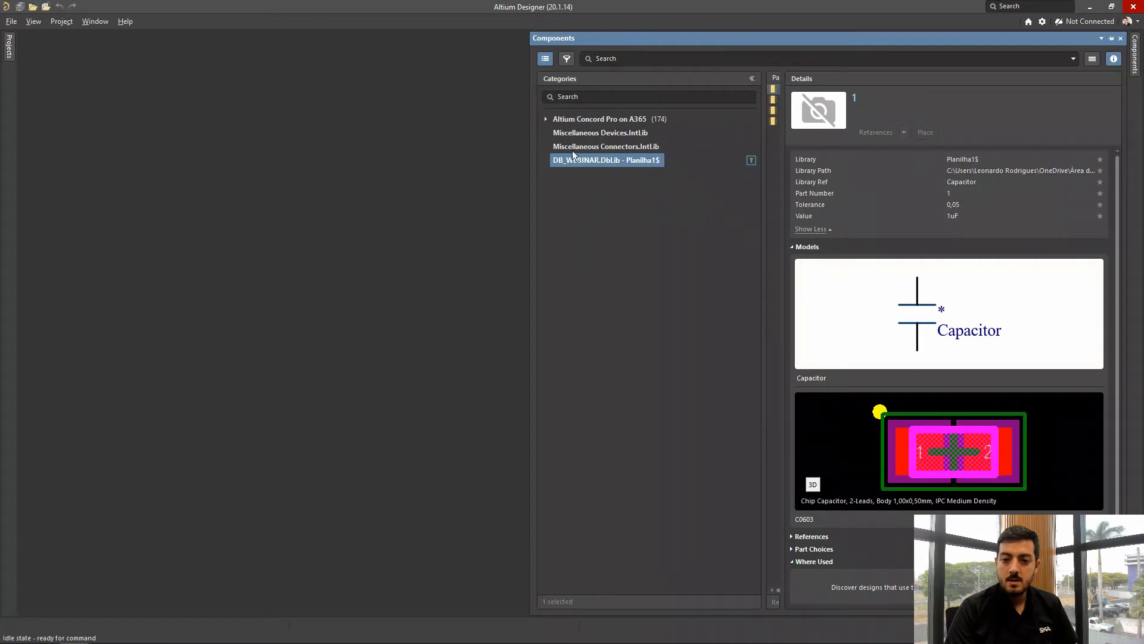
click(621, 171)
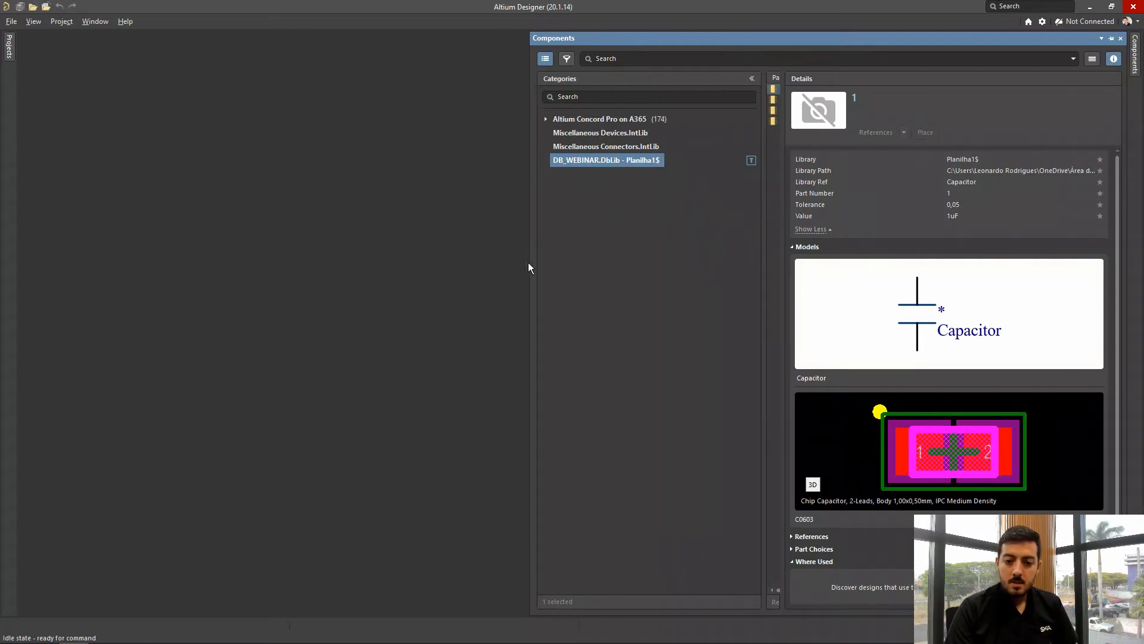
drag(531, 265, 245, 266)
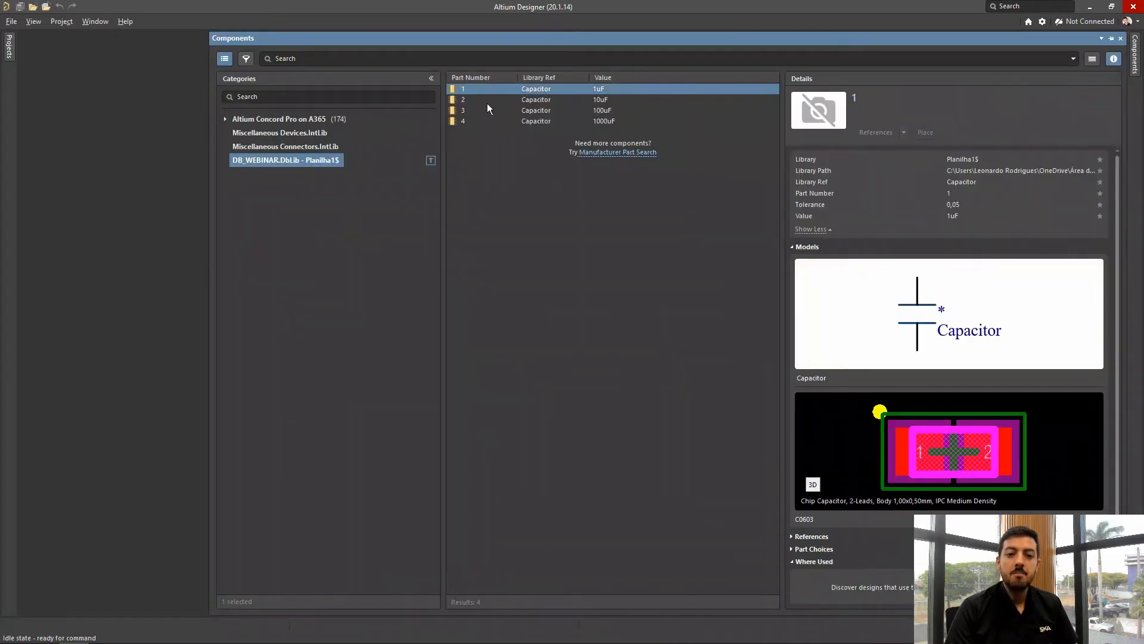
Review the details of capacitors 1 to 4 in DB_WEBINAR.DbLib, with the footprint preview switched to 3D
click(471, 93)
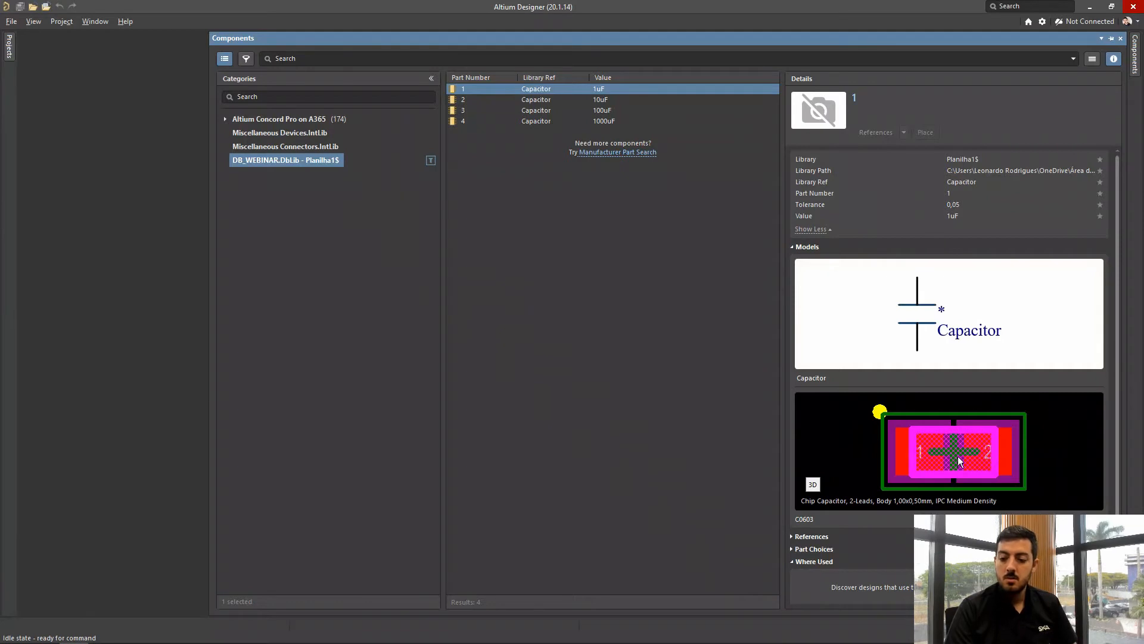
click(813, 484)
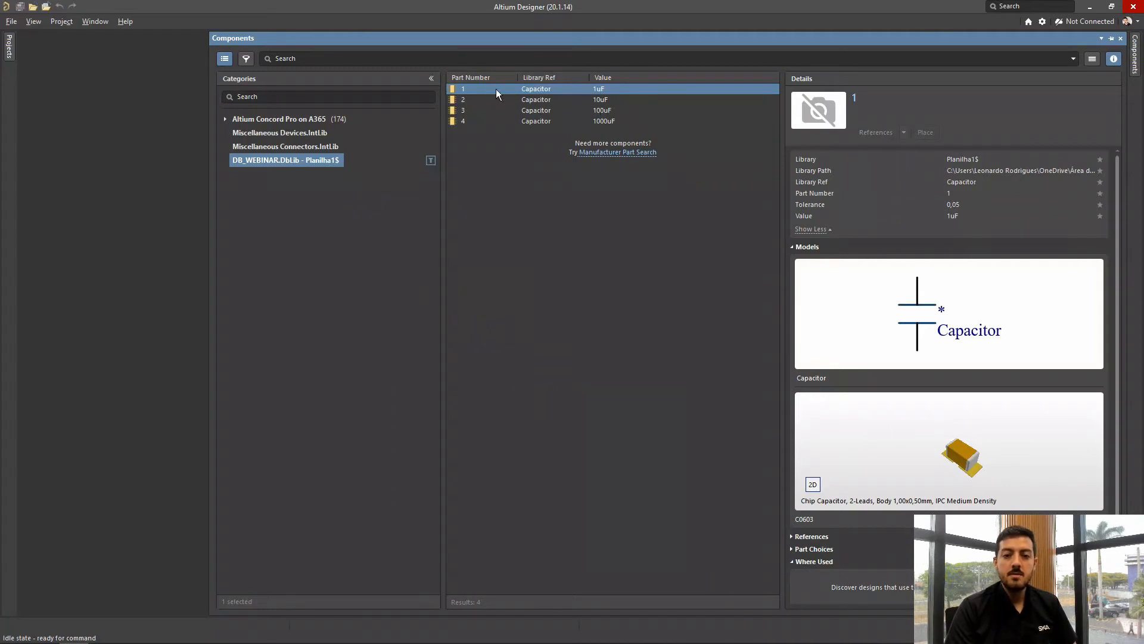
click(461, 102)
click(467, 112)
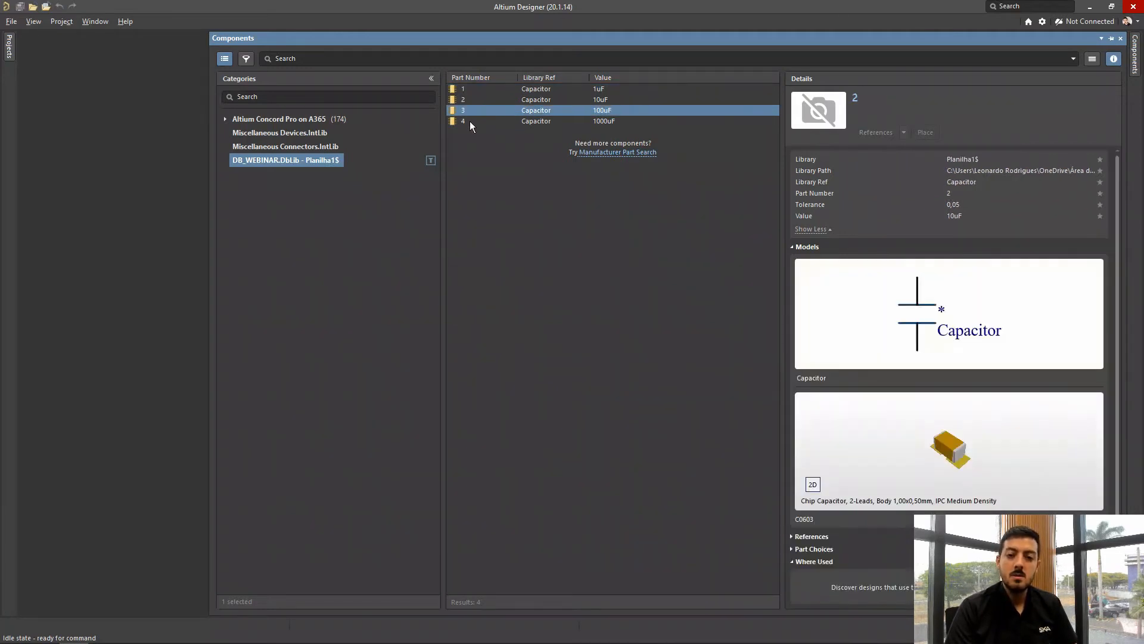
click(470, 120)
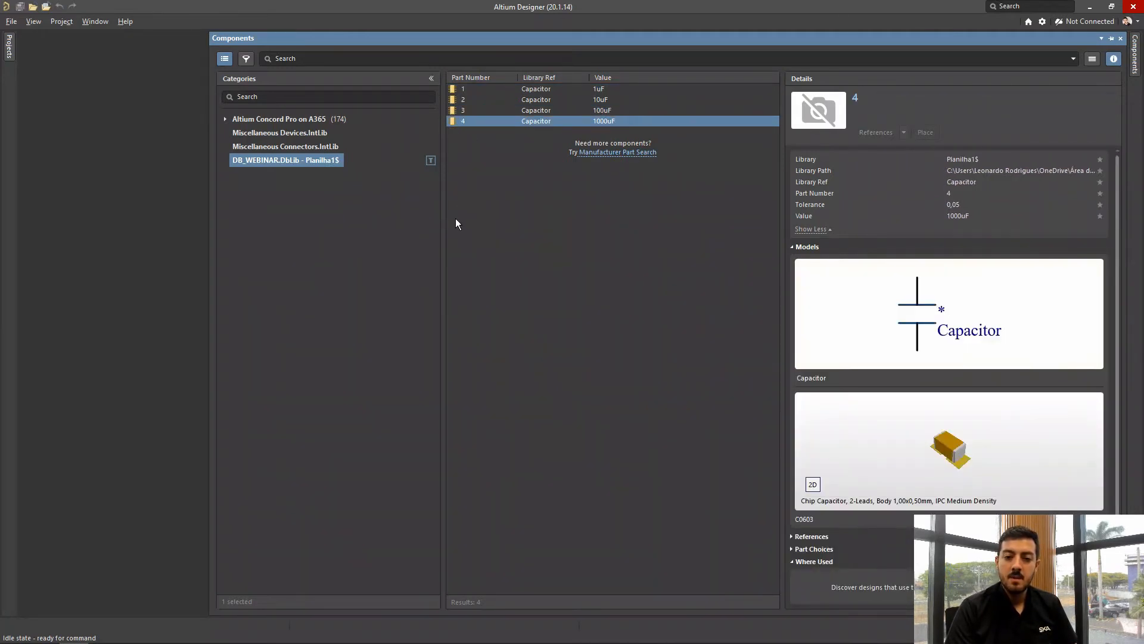
Create a local PCB project of the <Default> type in the Webinar_ALTIUM folder
click(11, 22)
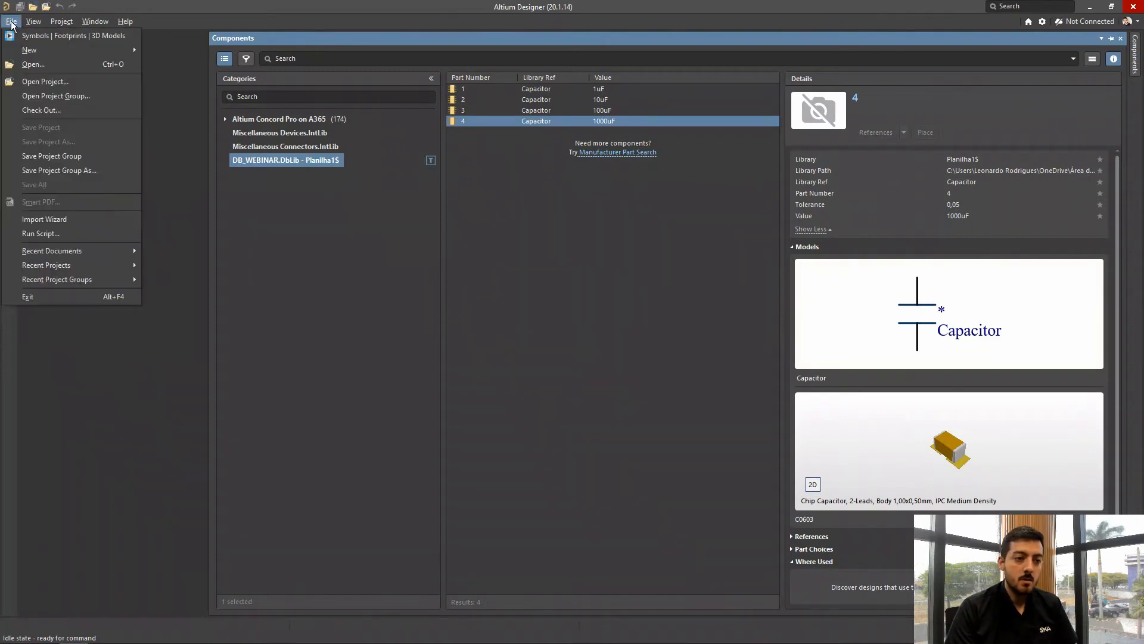
mouse_move(30, 50)
click(170, 49)
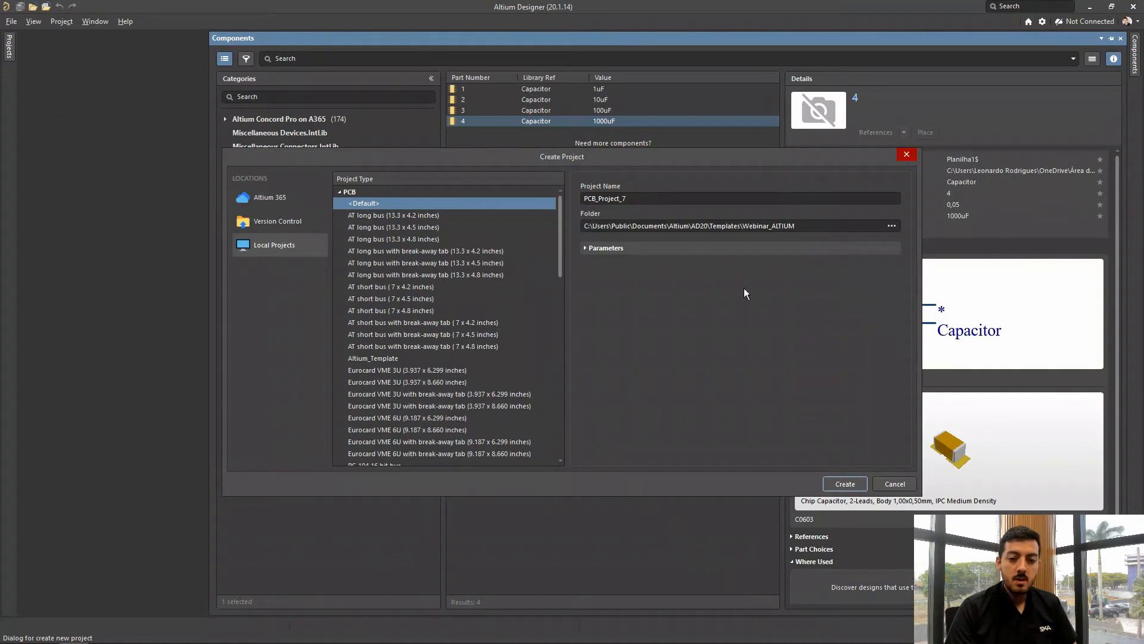
click(845, 485)
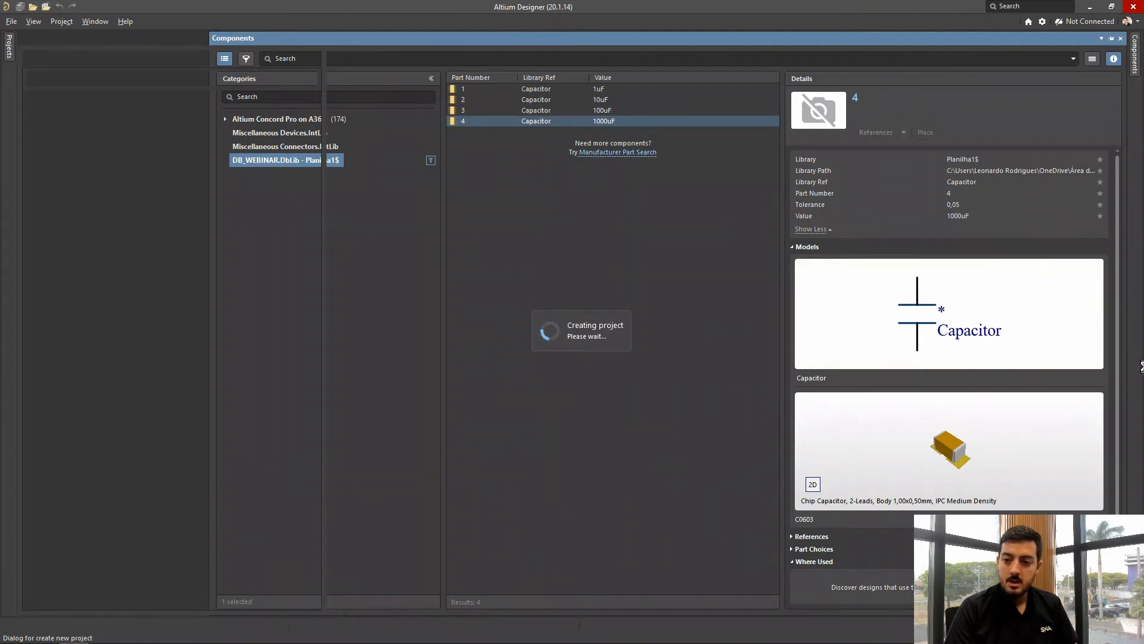
click(957, 205)
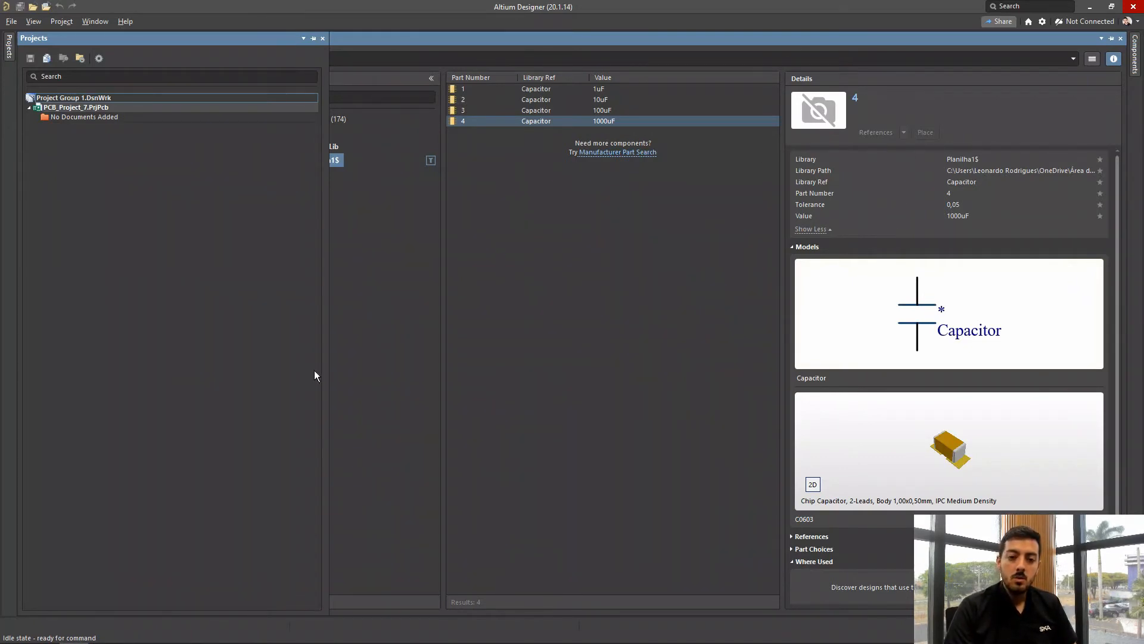
key(ctrl+F4)
Add a new schematic sheet to the PCB project and collapse the project tree view
right_click(56, 110)
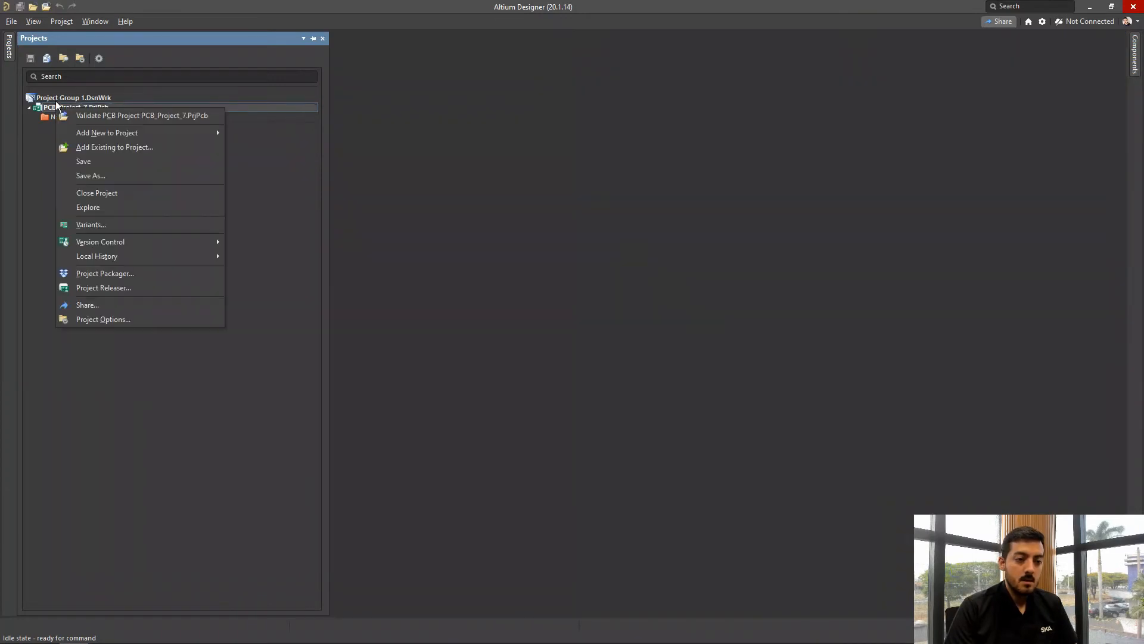
mouse_move(95, 132)
click(263, 133)
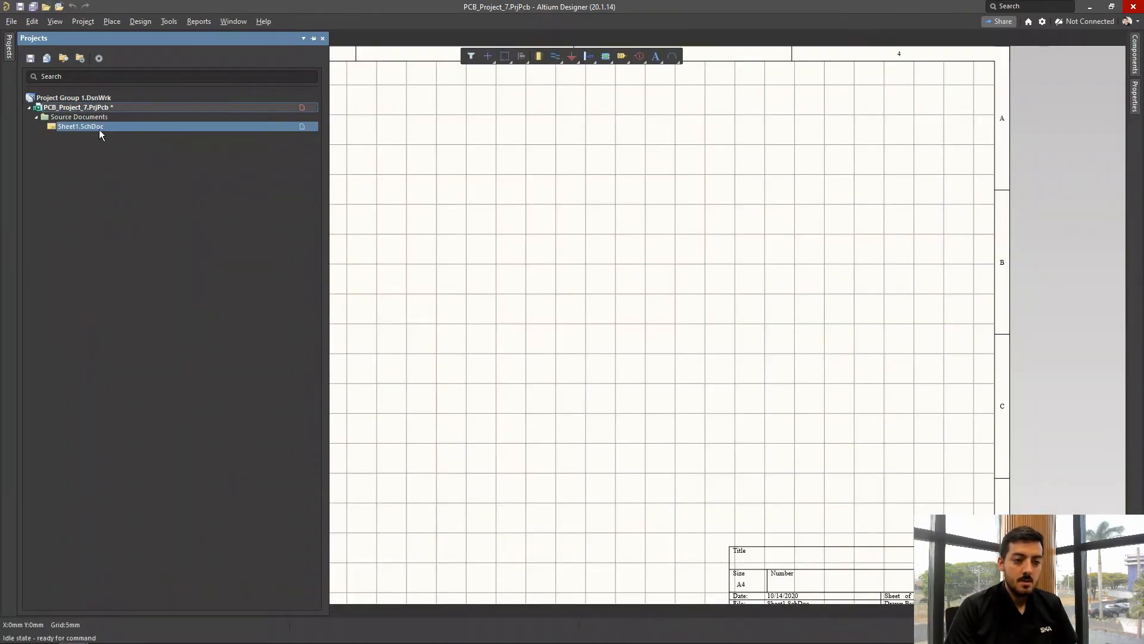
right_click(90, 126)
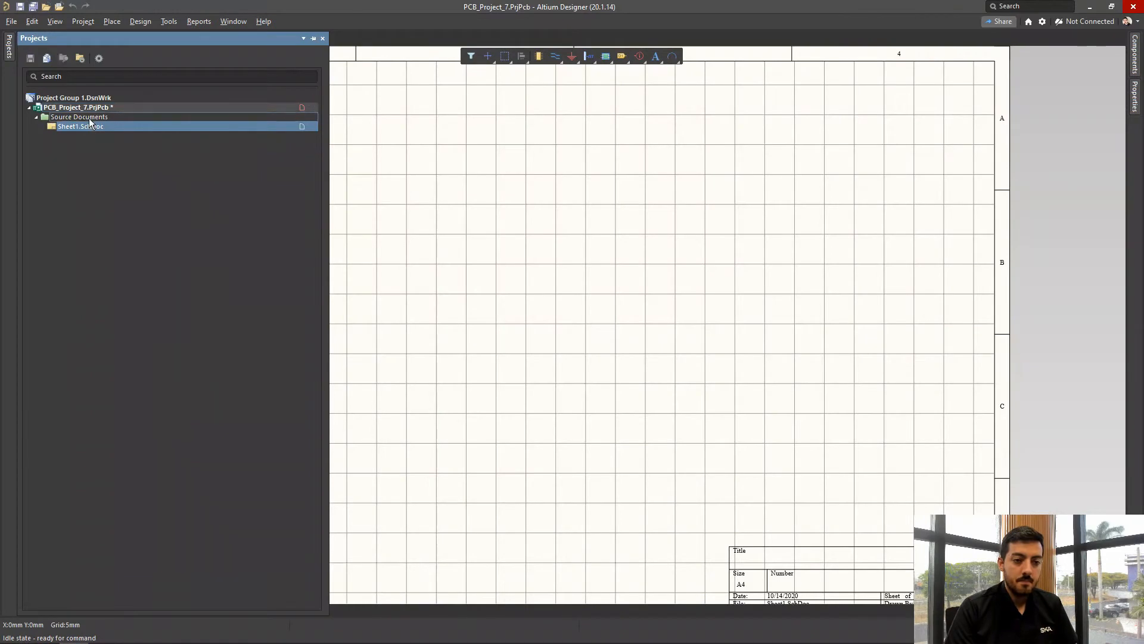
click(628, 271)
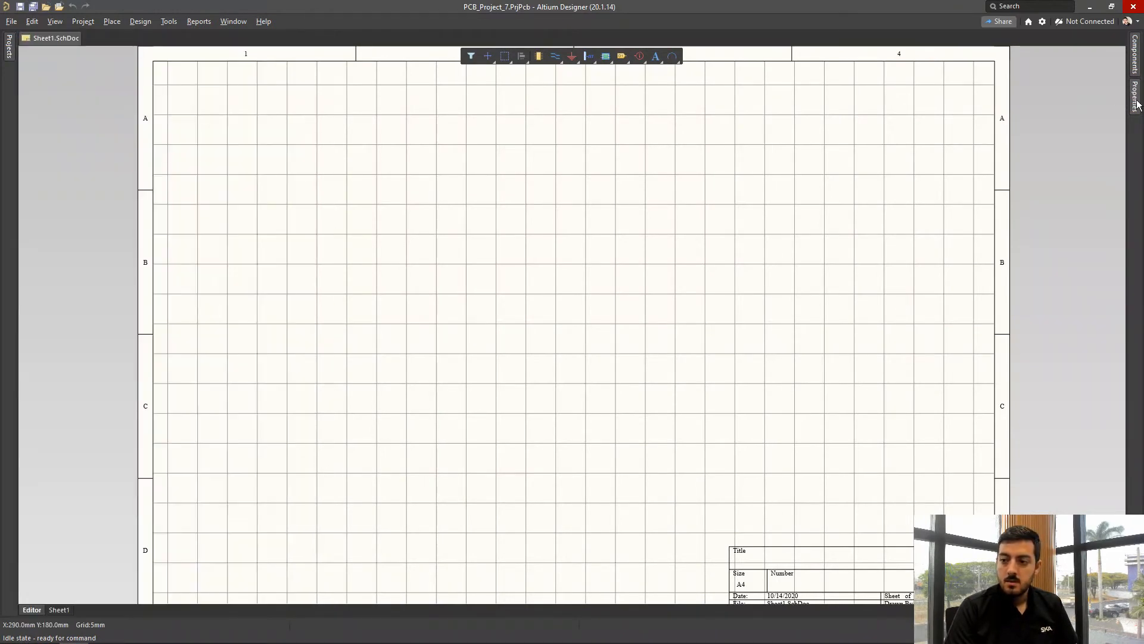
Place the 1uF capacitor from DB_WEBINAR.DbLib on the schematic sheet at about X 65 mm, Y 134 mm
click(1134, 65)
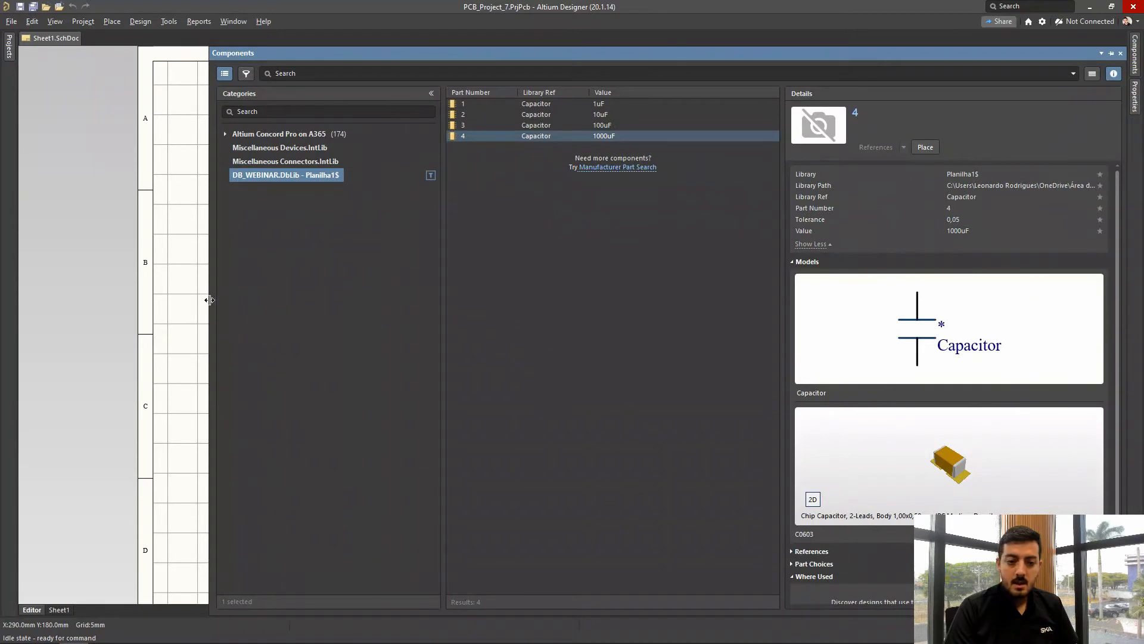
drag(208, 305, 442, 335)
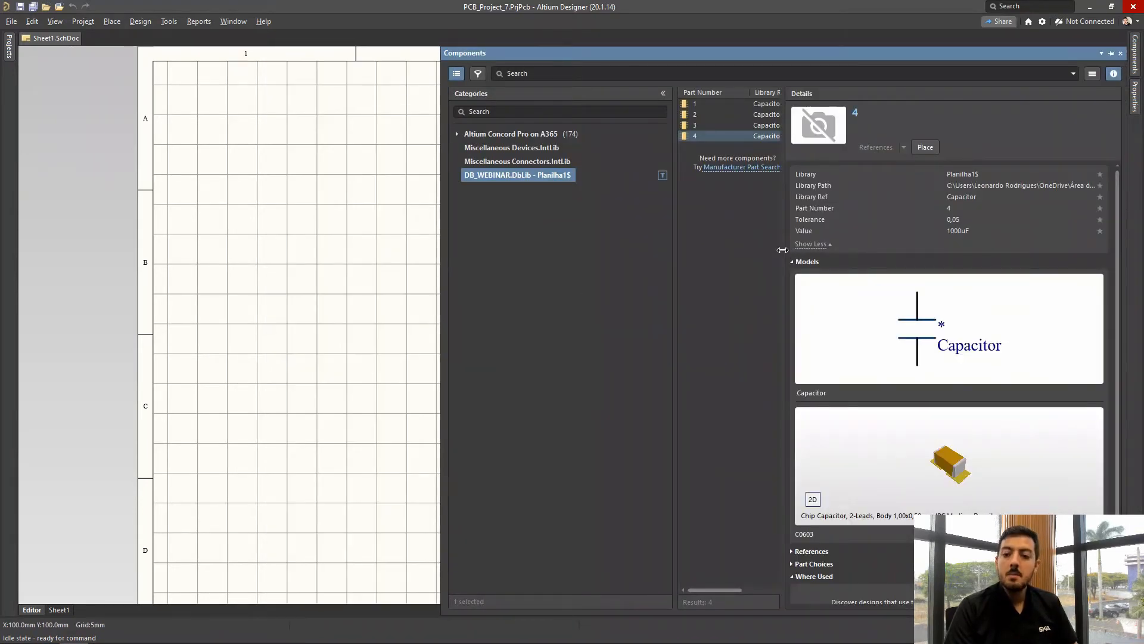
drag(782, 249, 901, 251)
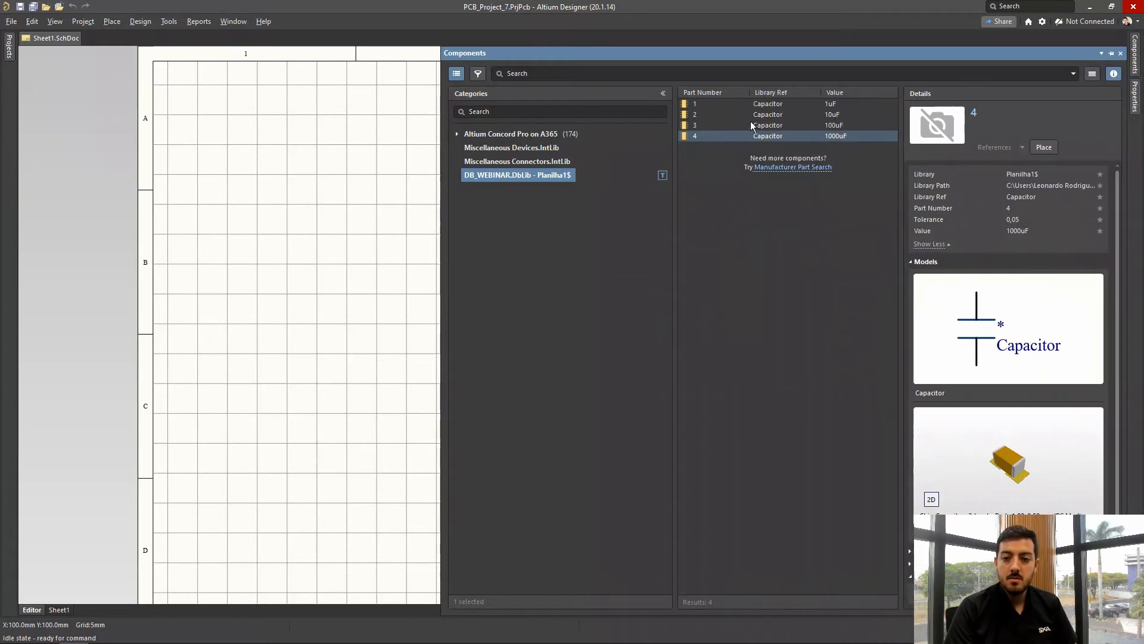
drag(709, 105, 336, 226)
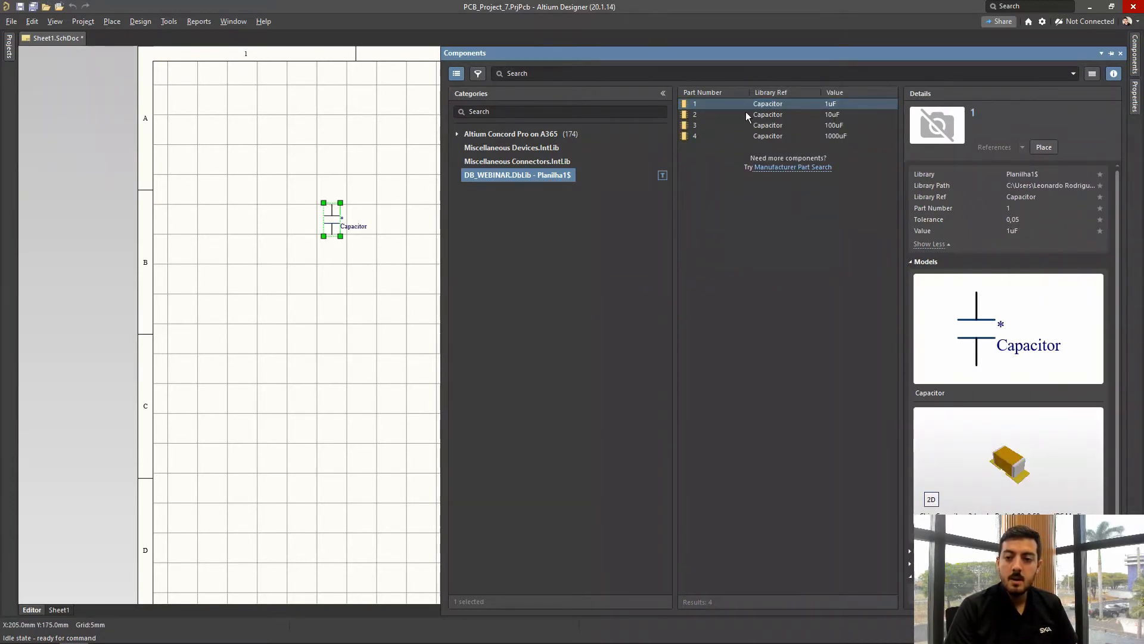
click(356, 317)
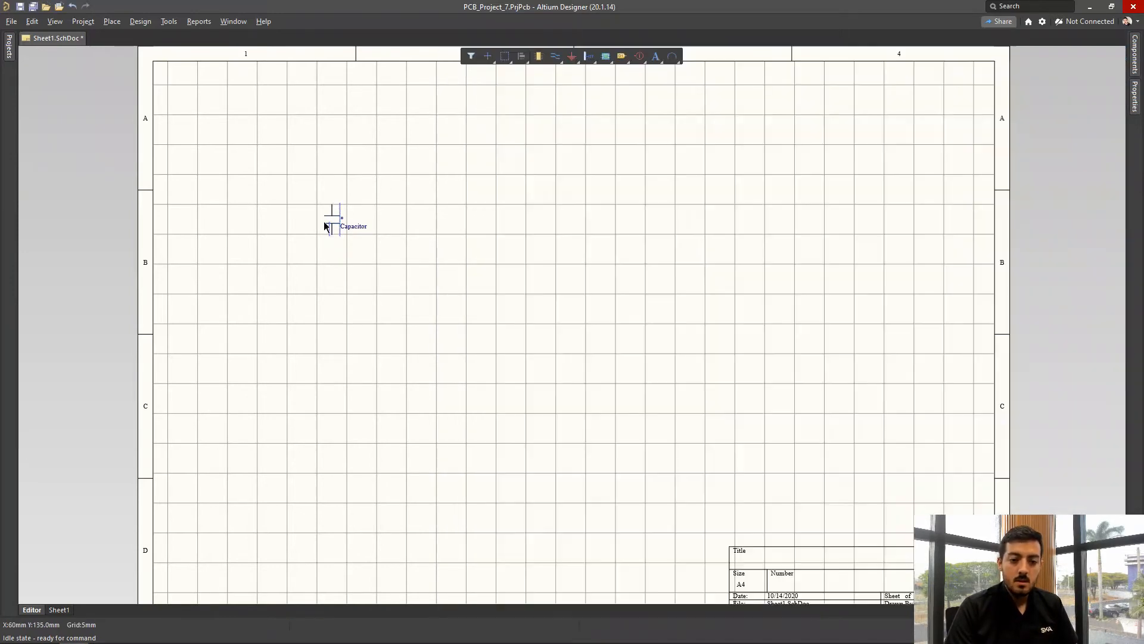
Examine the placed capacitor's properties, including its source library, footprint, part number, value and tolerance
ctrl+scroll(326, 220, up, 4)
click(359, 223)
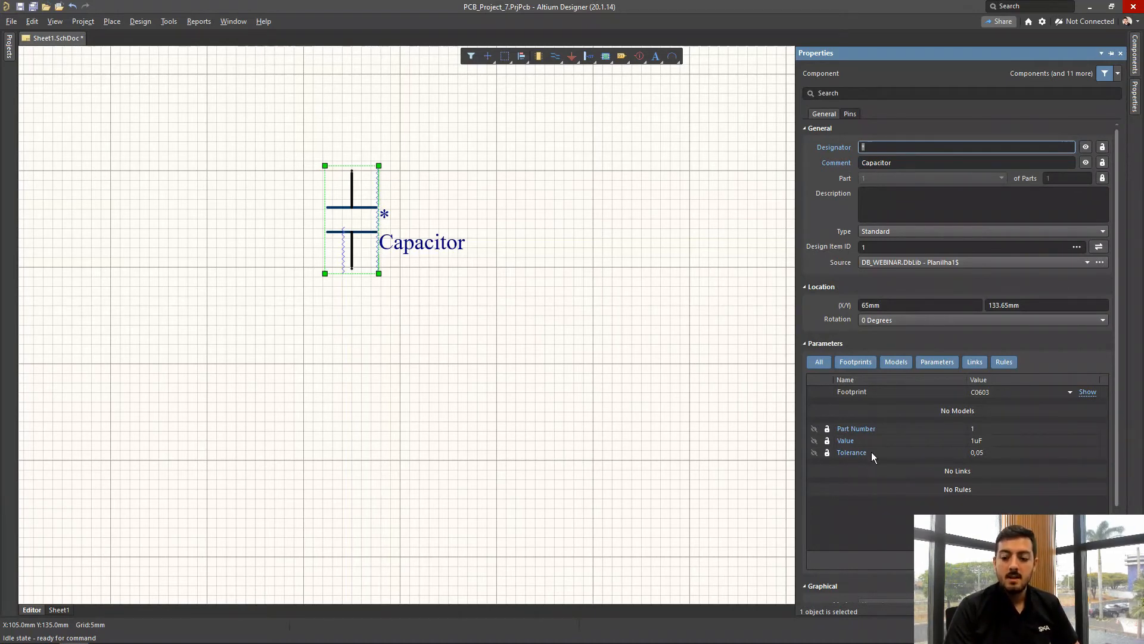
click(871, 513)
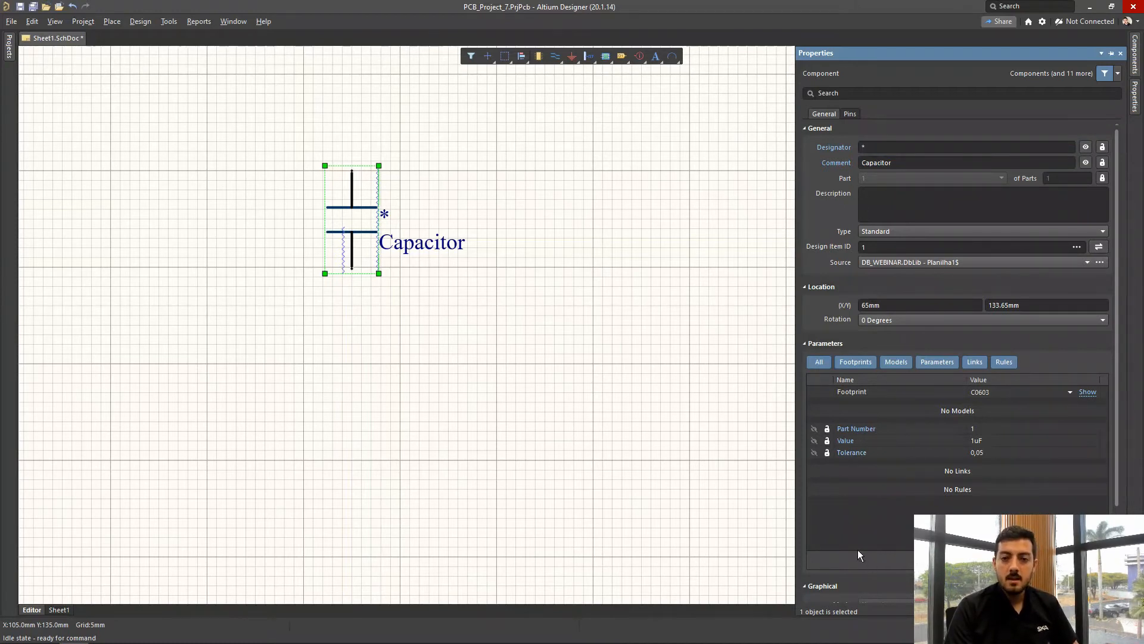
click(9, 52)
click(10, 23)
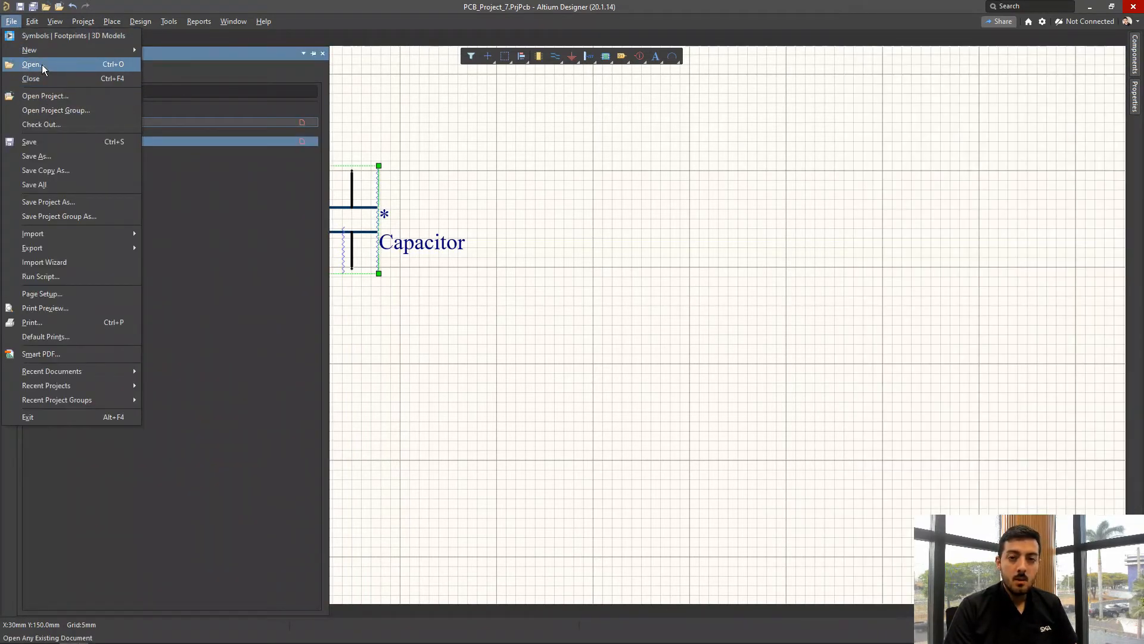
click(41, 65)
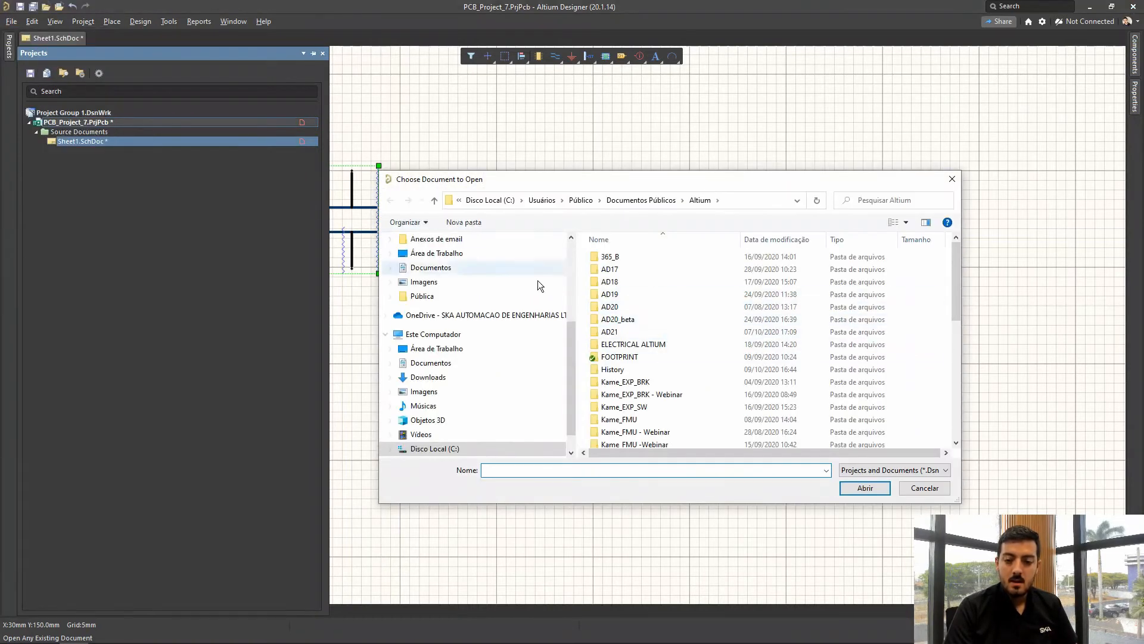
click(635, 329)
click(436, 253)
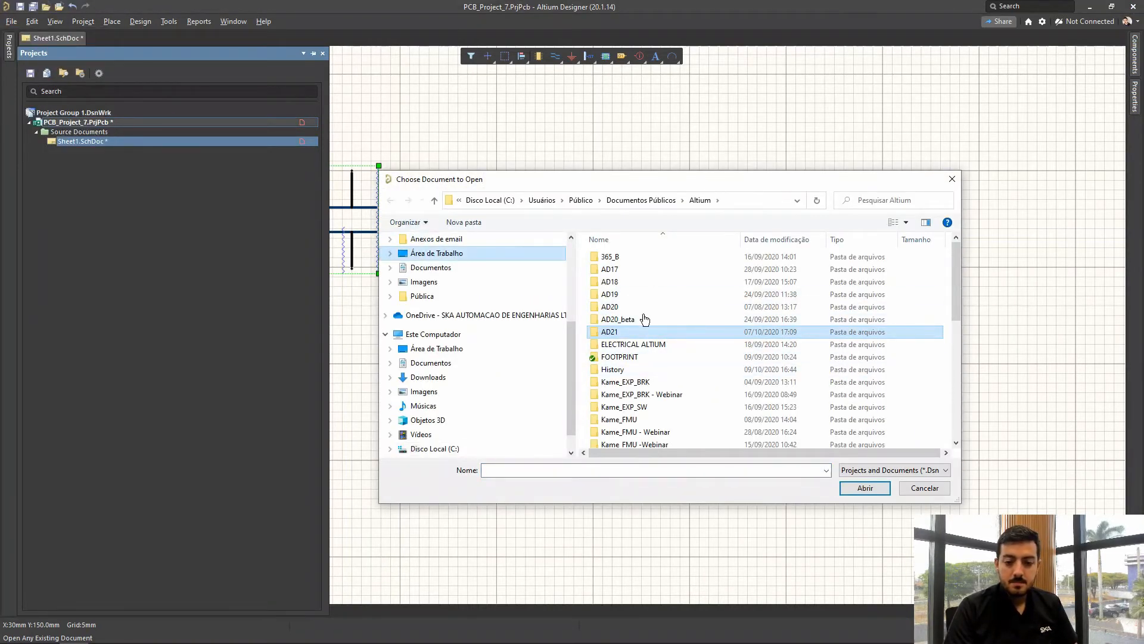
click(652, 332)
scroll(632, 282, down, 9)
click(635, 282)
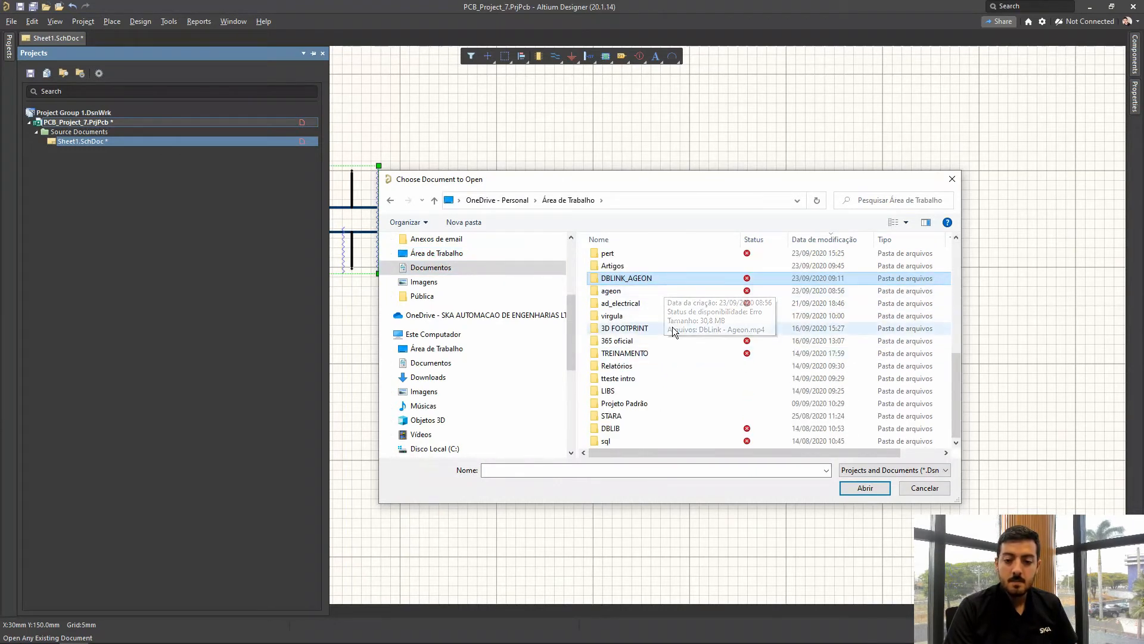
click(679, 428)
click(952, 179)
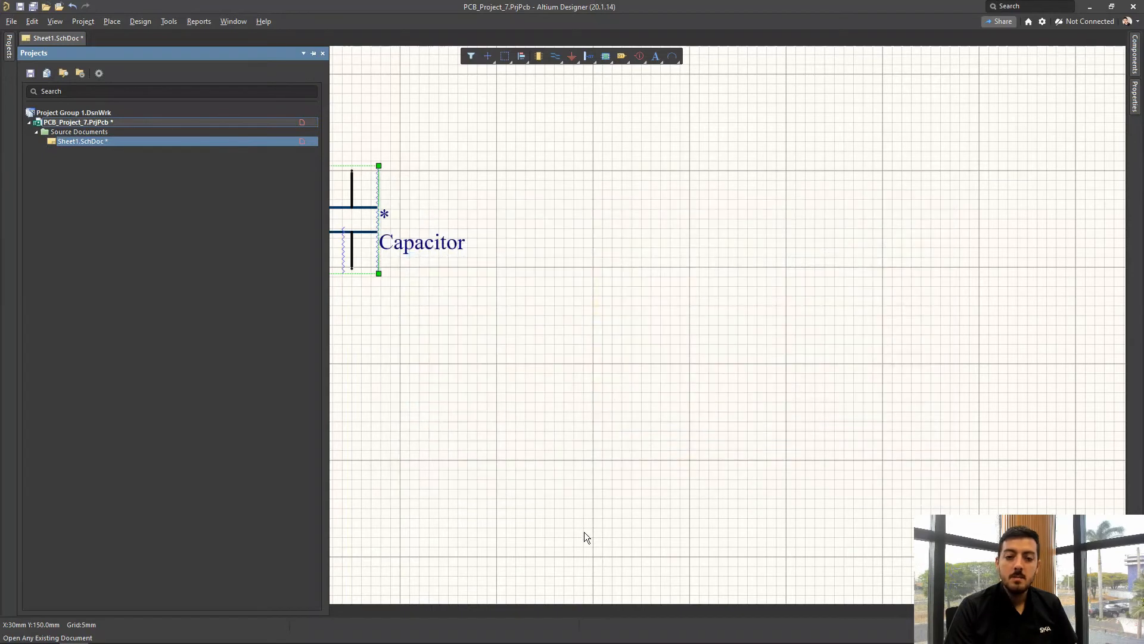
click(560, 391)
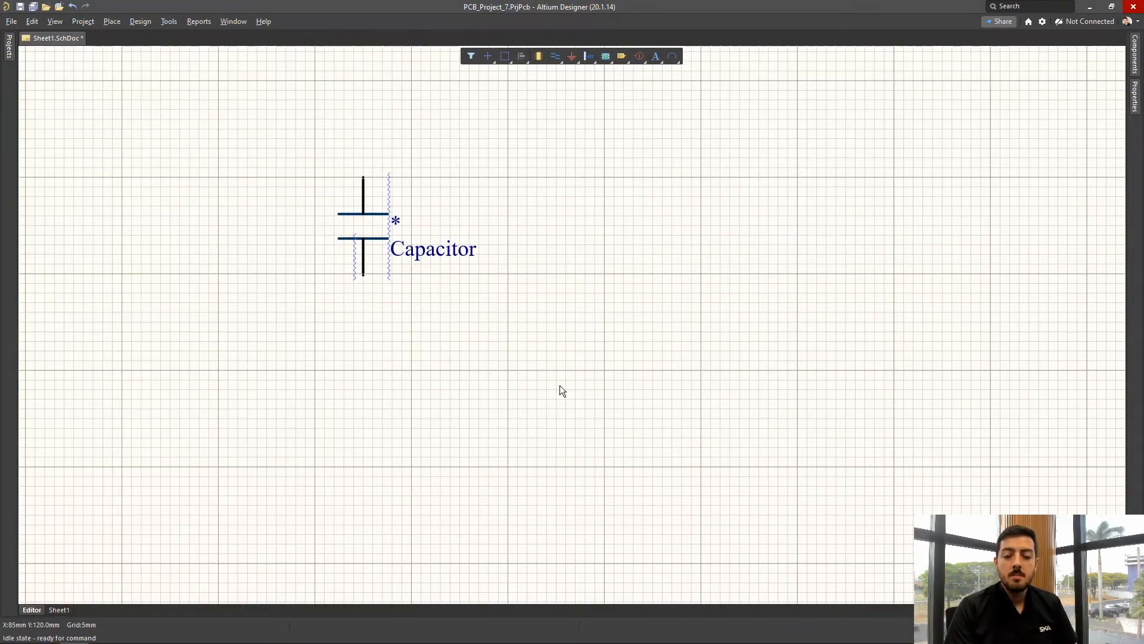
right_drag(531, 374, 675, 424)
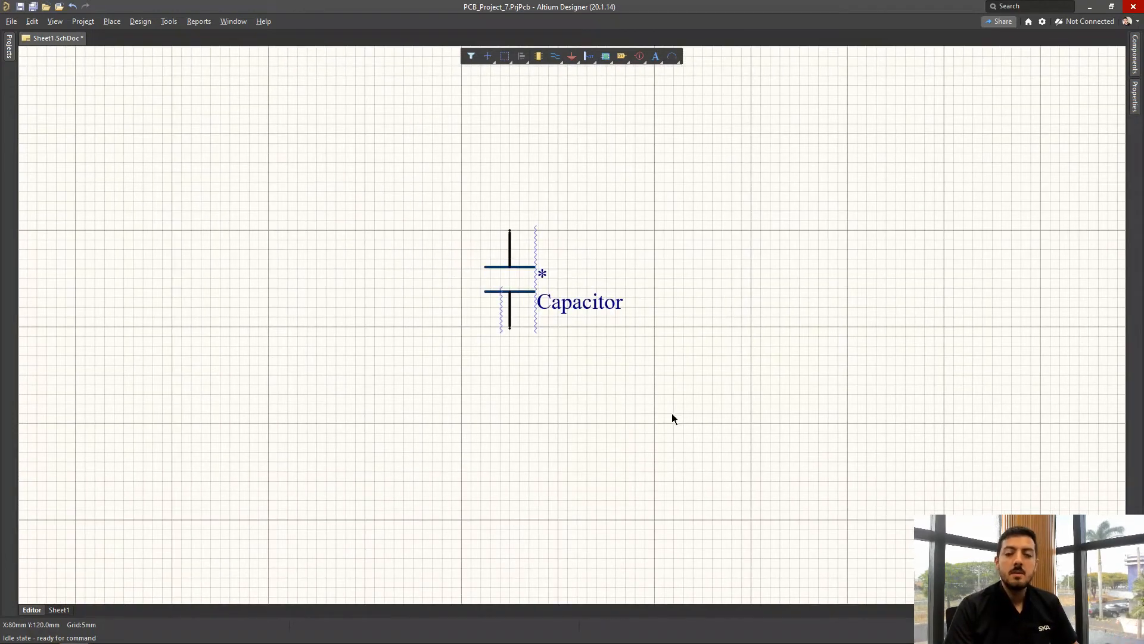
ctrl+scroll(605, 312, up, 2)
right_drag(609, 382, 621, 466)
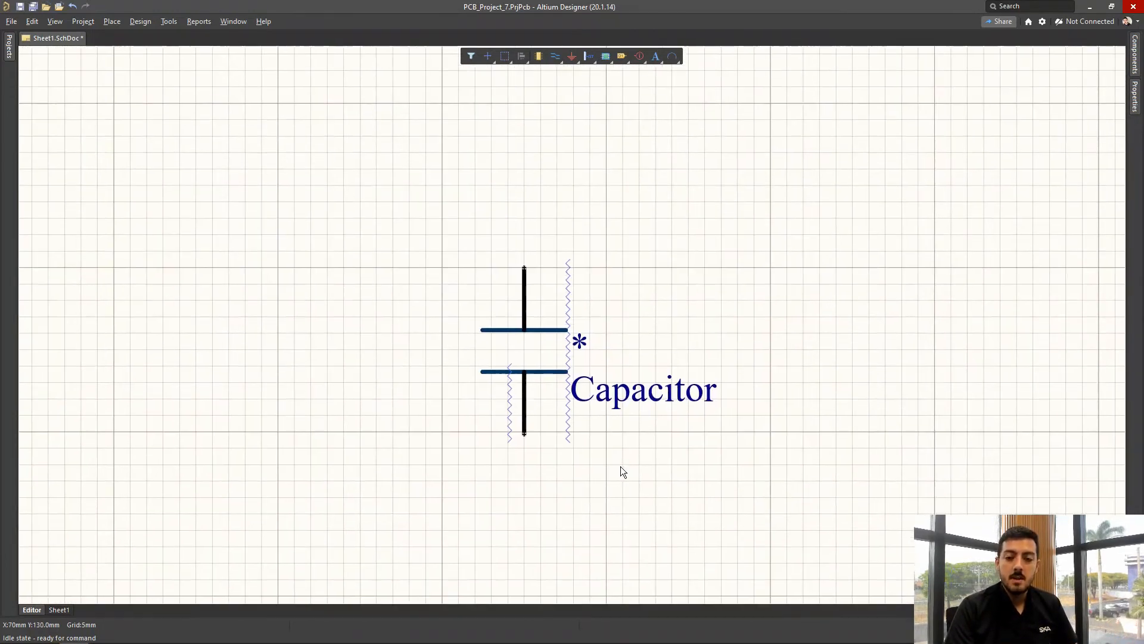
ctrl+scroll(591, 452, up, 1)
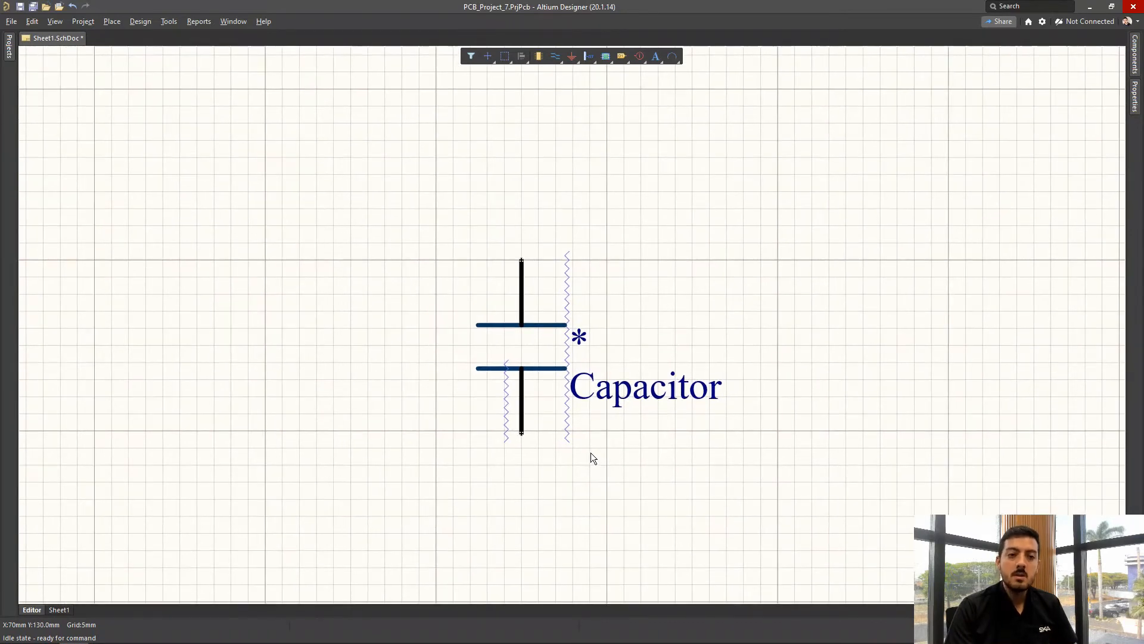
right_drag(503, 435, 496, 420)
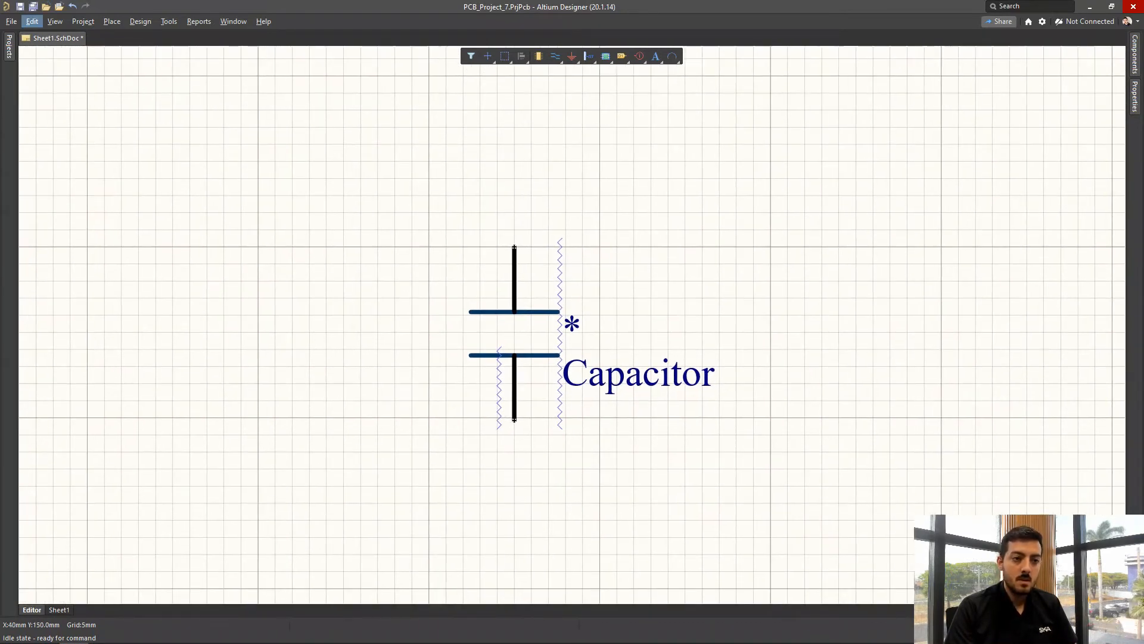
Open the database library LIBS_CAP.DbLib from the dblib folder
click(12, 21)
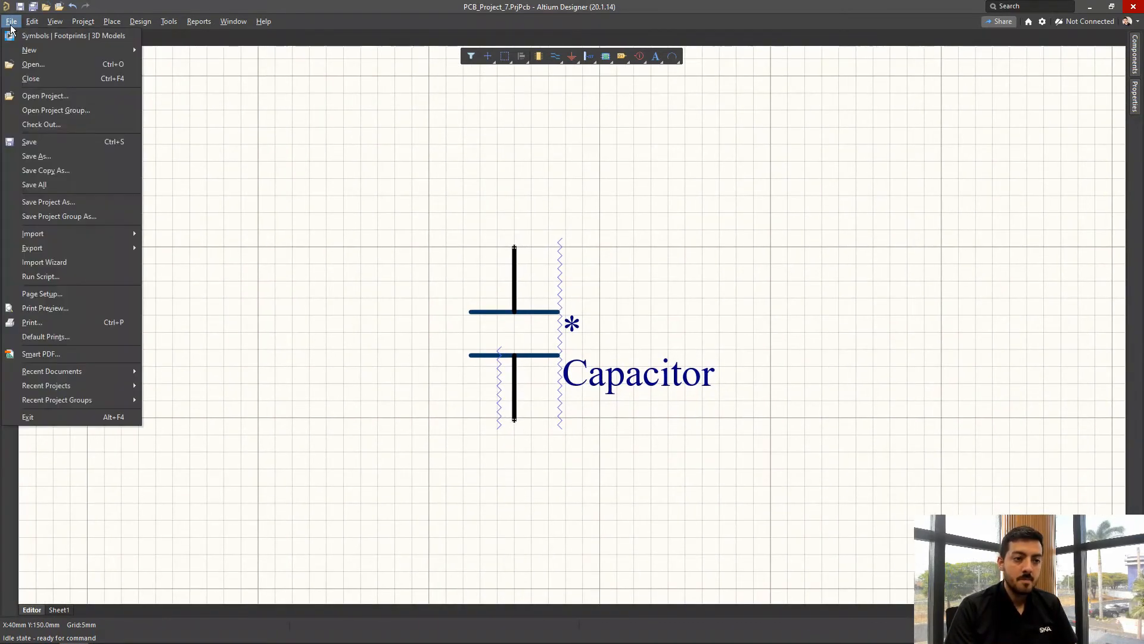
click(25, 67)
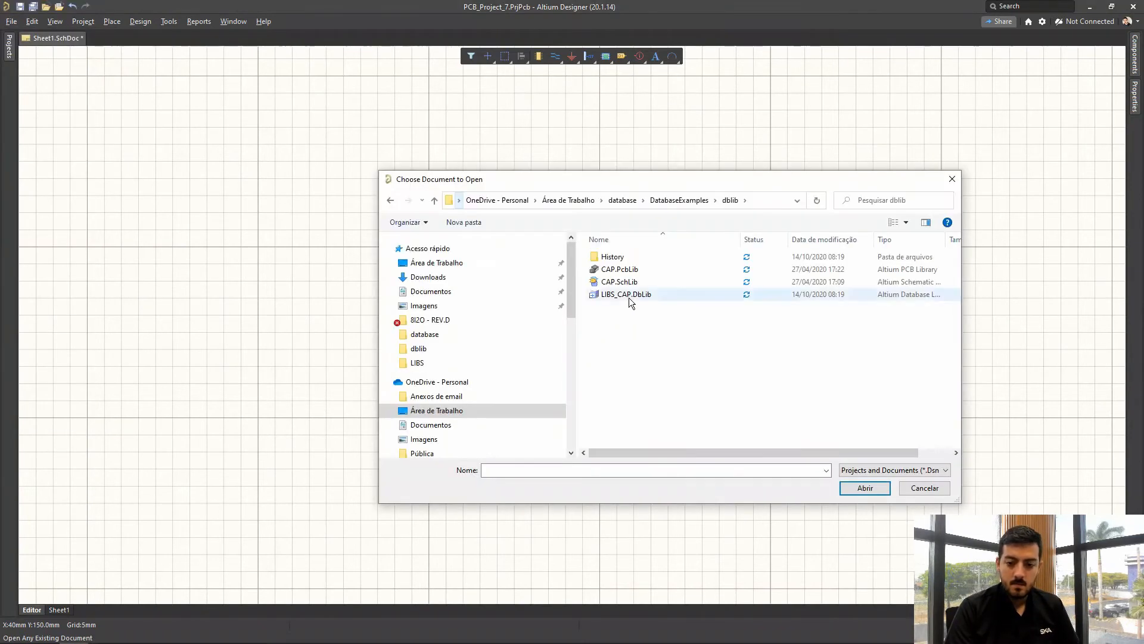
click(613, 293)
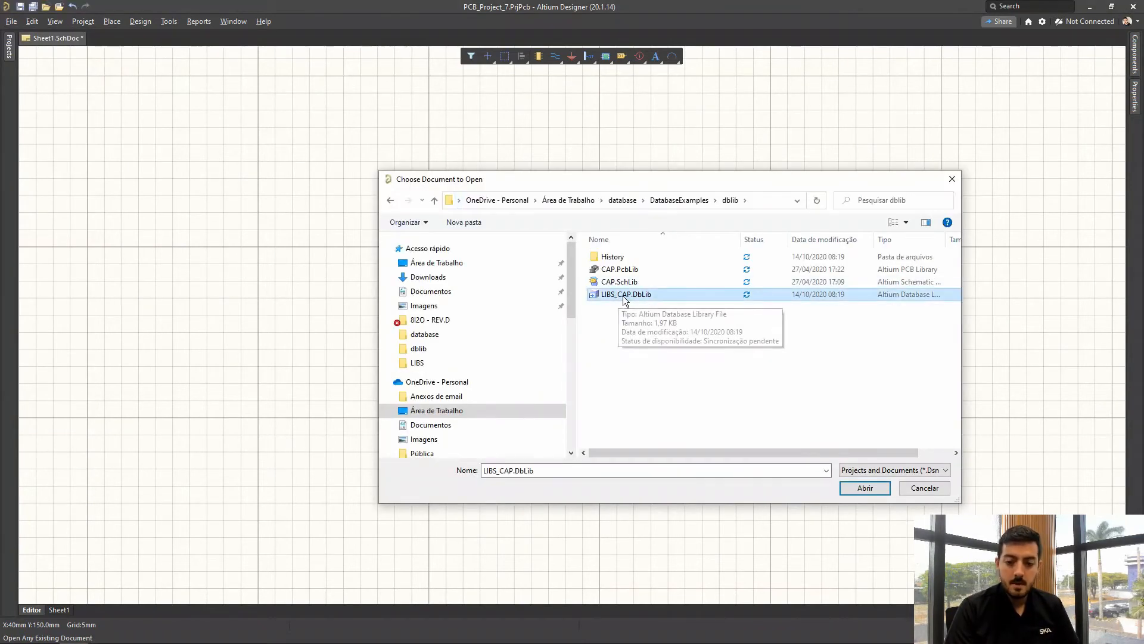
click(870, 490)
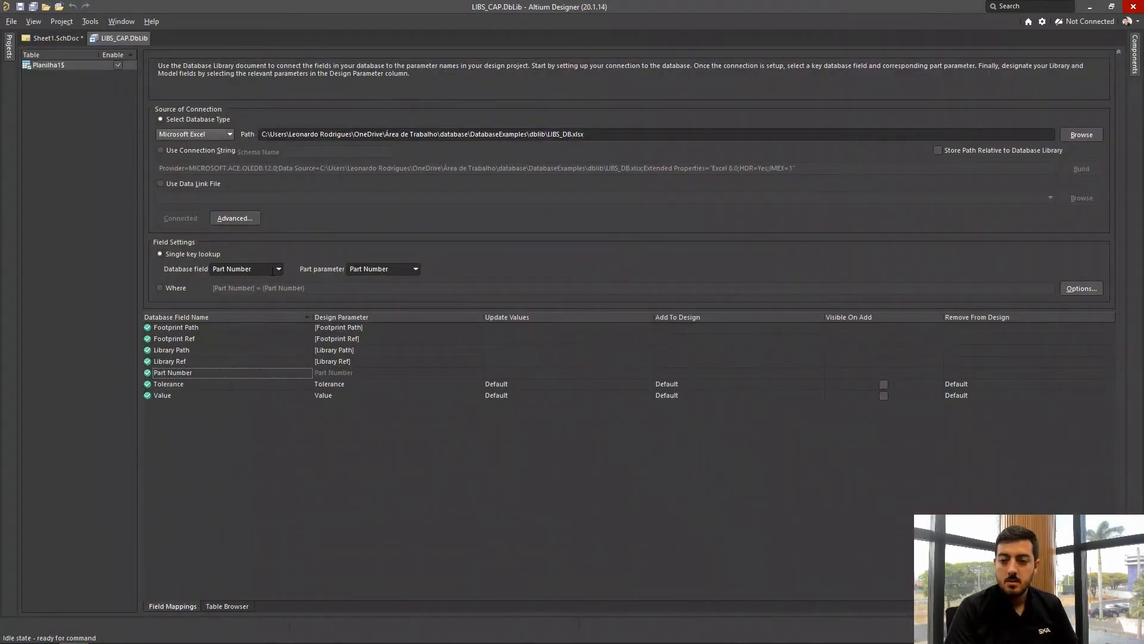
Examine the library's Excel database path and browse the dblib folder for database files with all file types shown
click(590, 140)
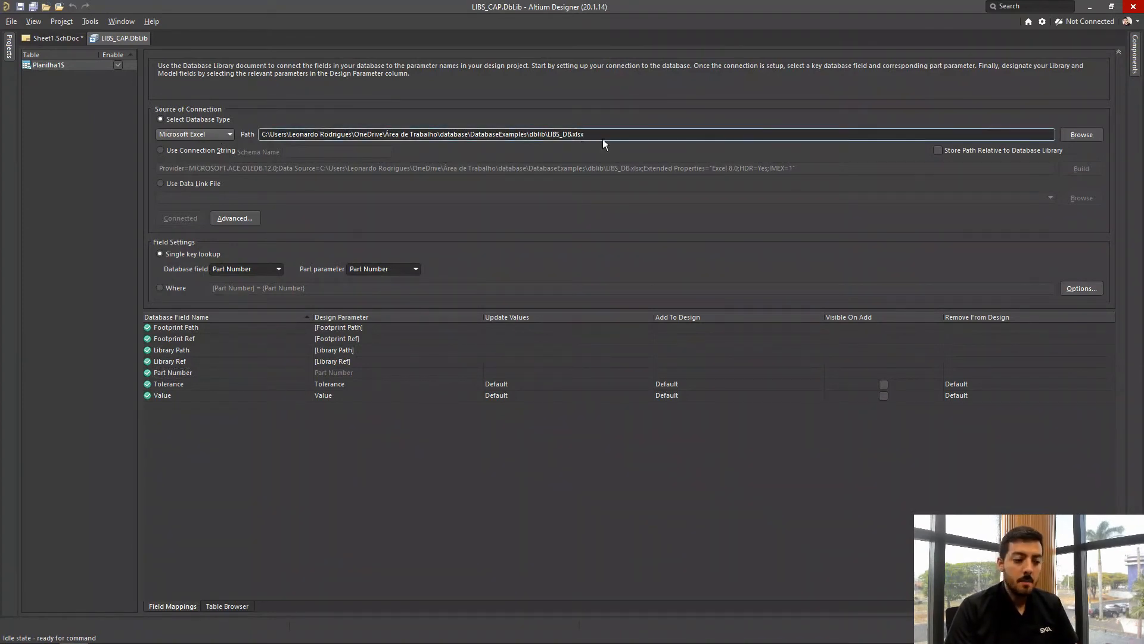
mouse_move(590, 135)
mouse_down()
mouse_move(262, 134)
mouse_move(576, 143)
mouse_up()
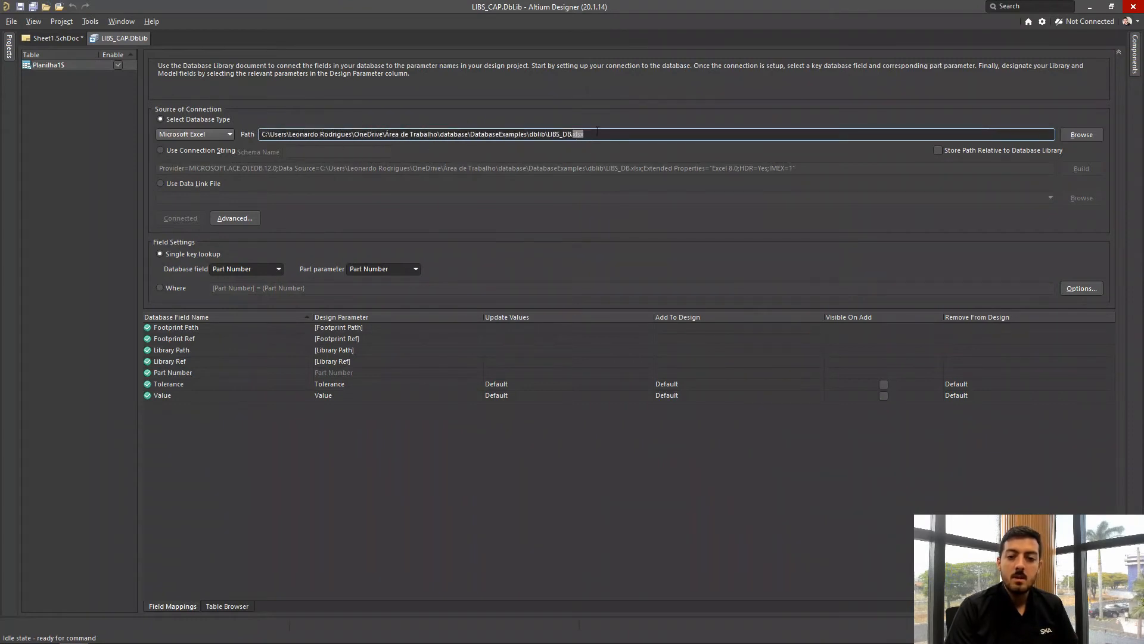
click(586, 132)
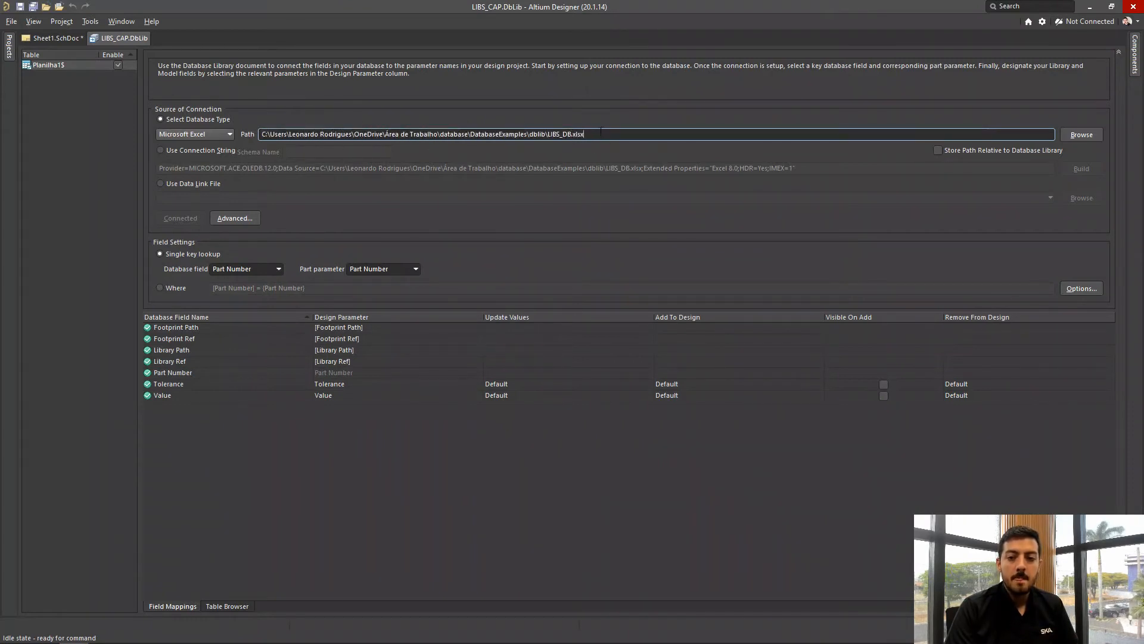
click(1072, 136)
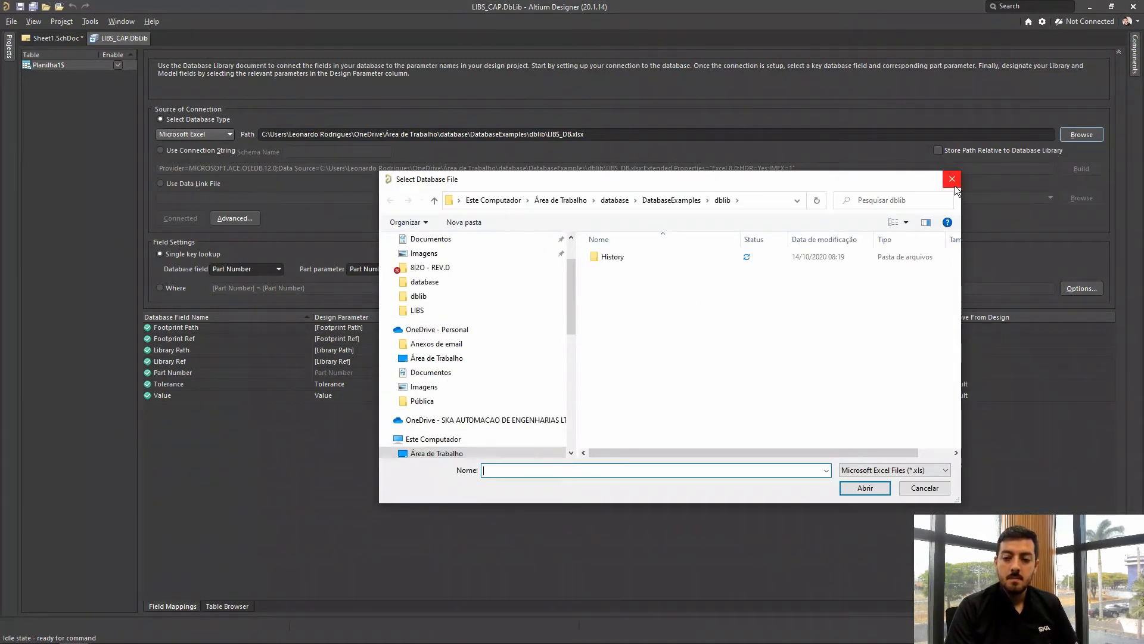
click(940, 470)
click(876, 495)
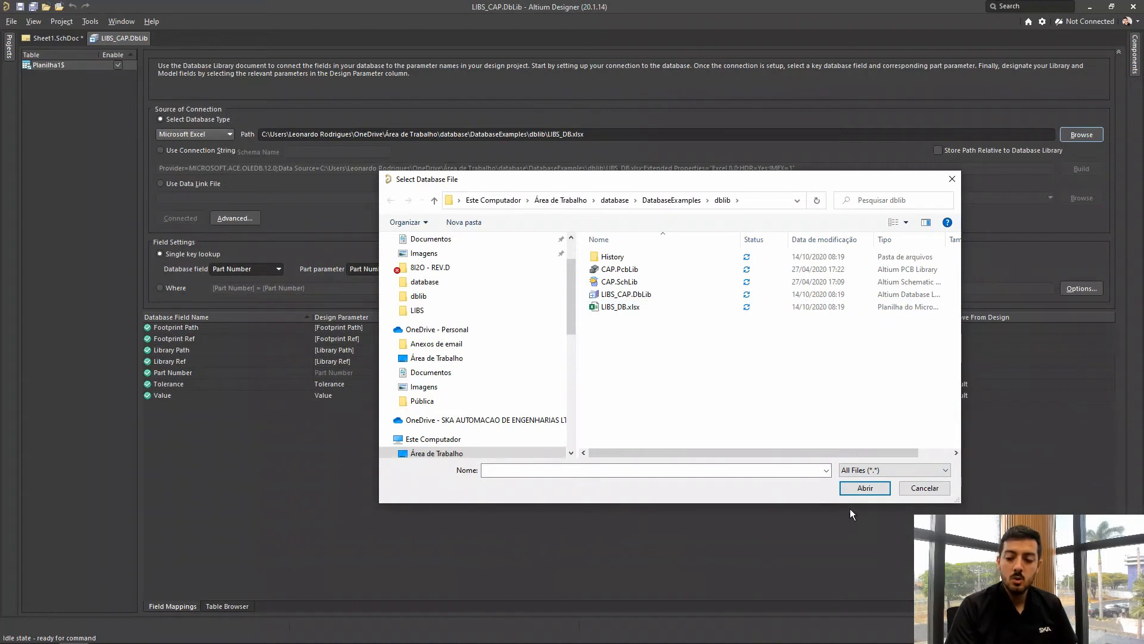
click(926, 489)
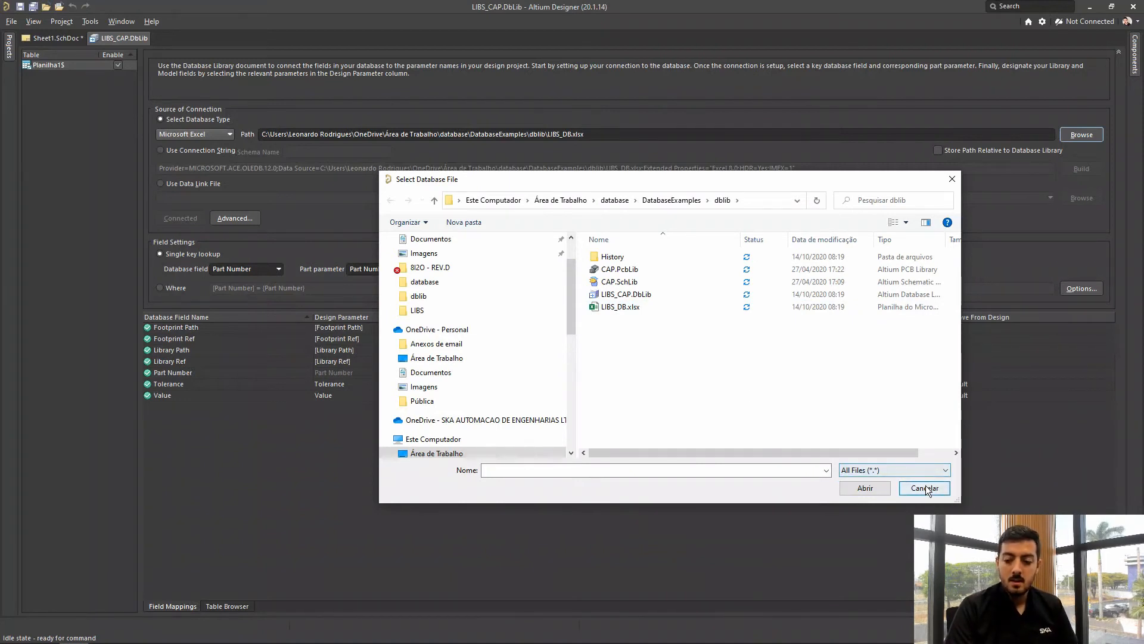
click(926, 488)
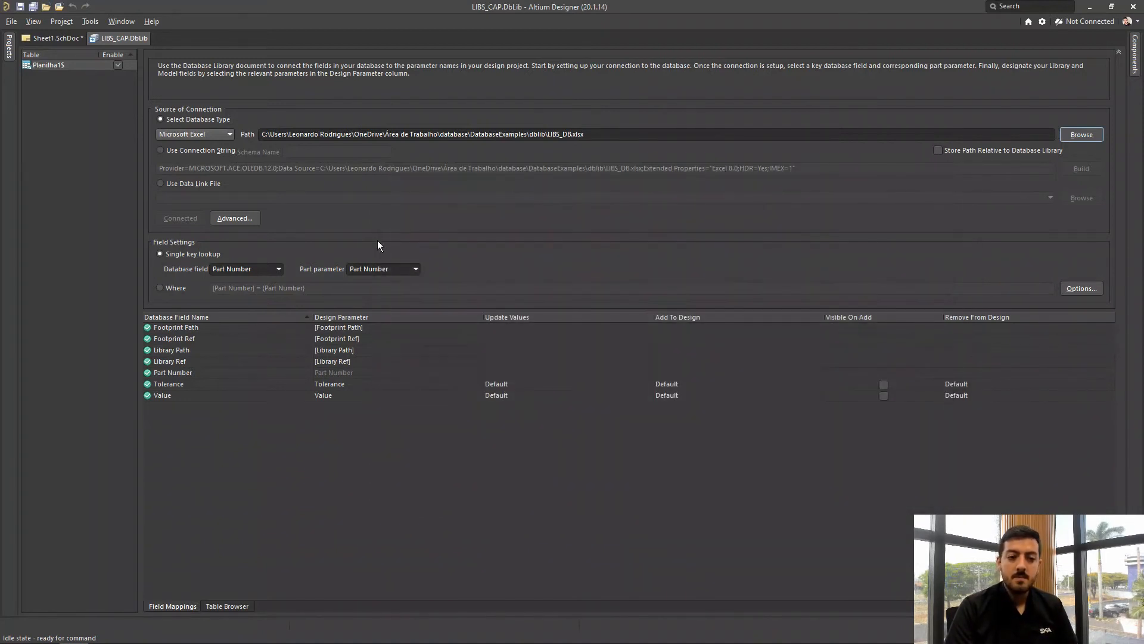
Switch the library's connection source to the connection string and back to the Microsoft Excel database type
click(181, 217)
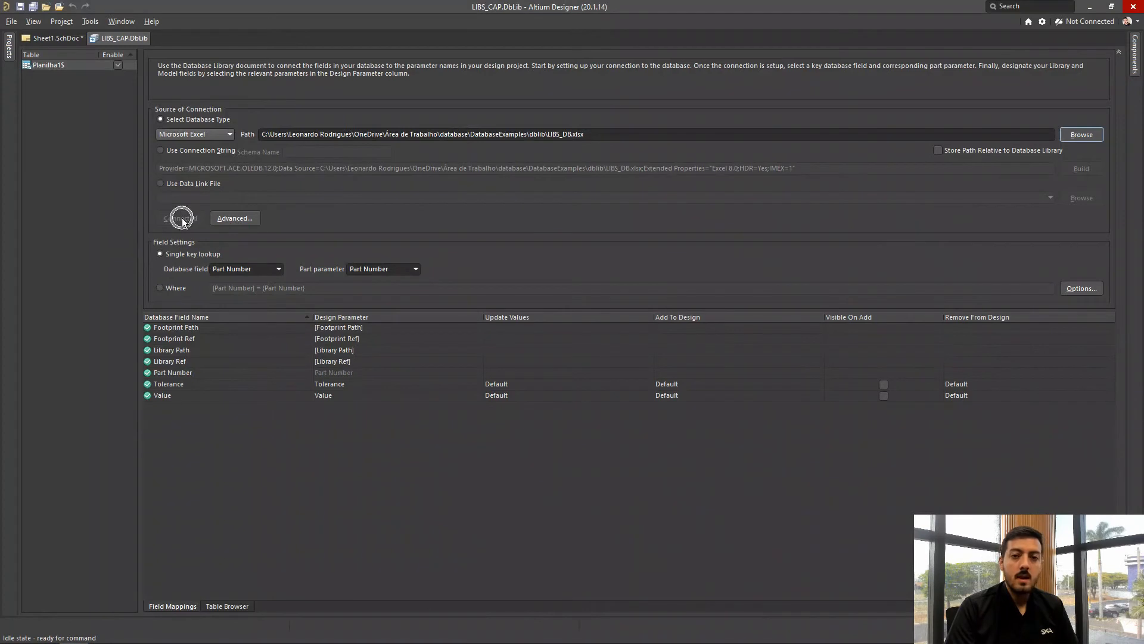
click(182, 182)
click(170, 151)
key(ctrl)
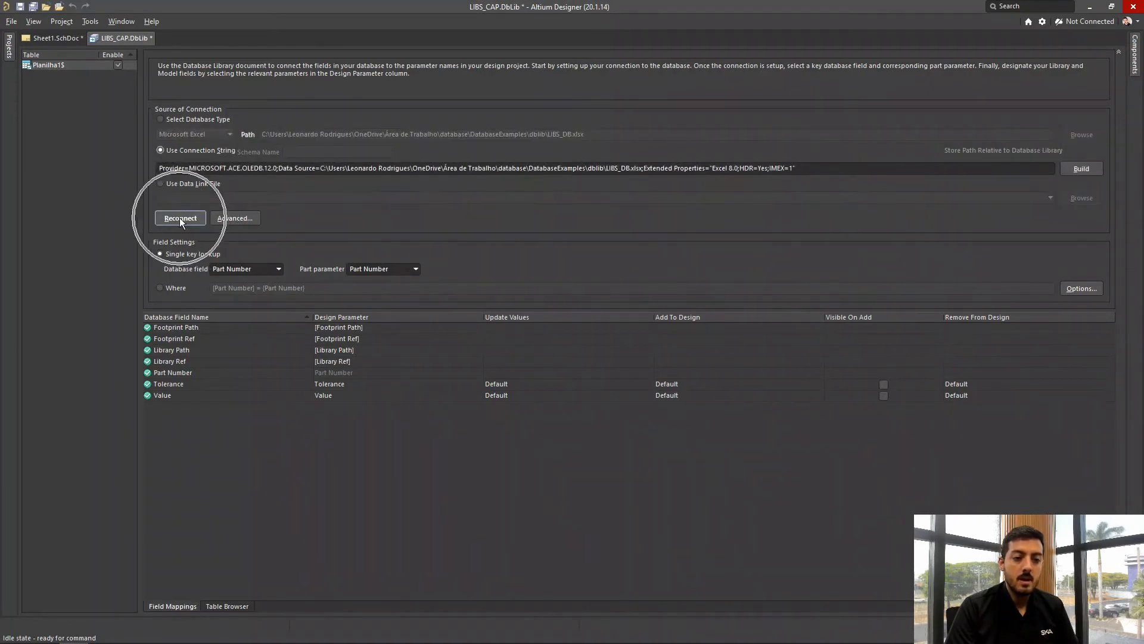
click(165, 120)
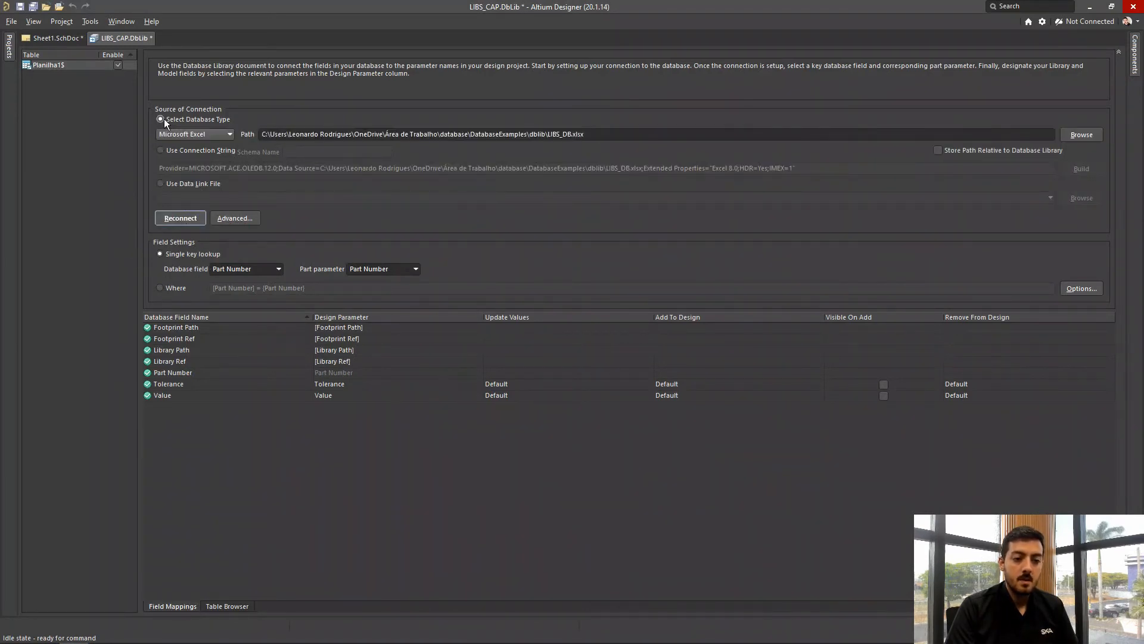
Look over the open project documents and the components available from the installed libraries
click(10, 46)
right_click(121, 169)
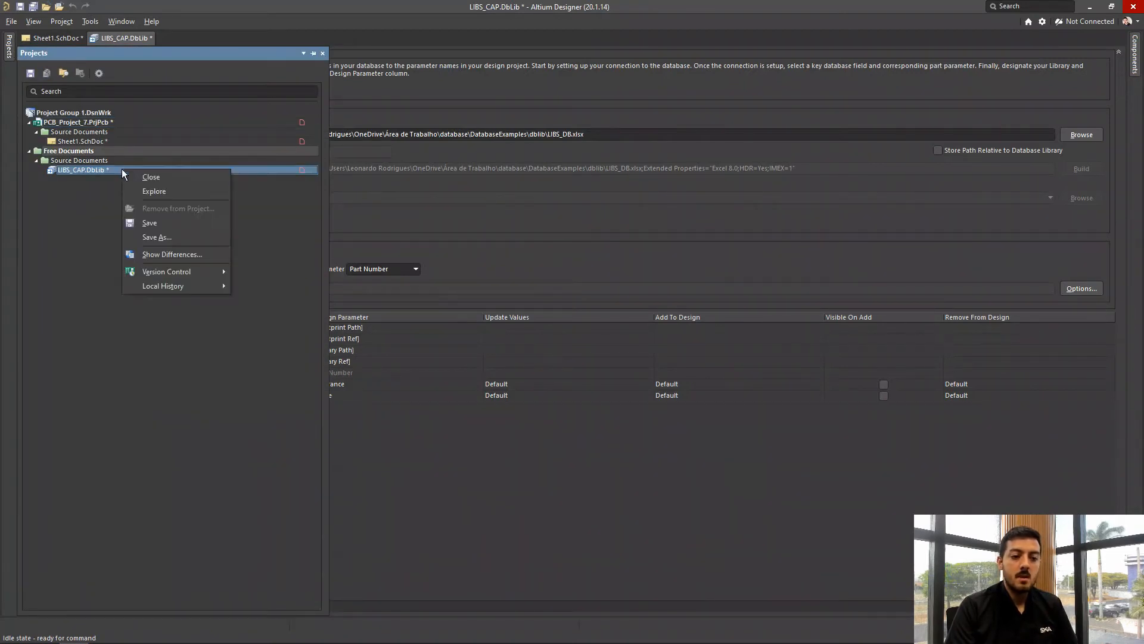
click(860, 244)
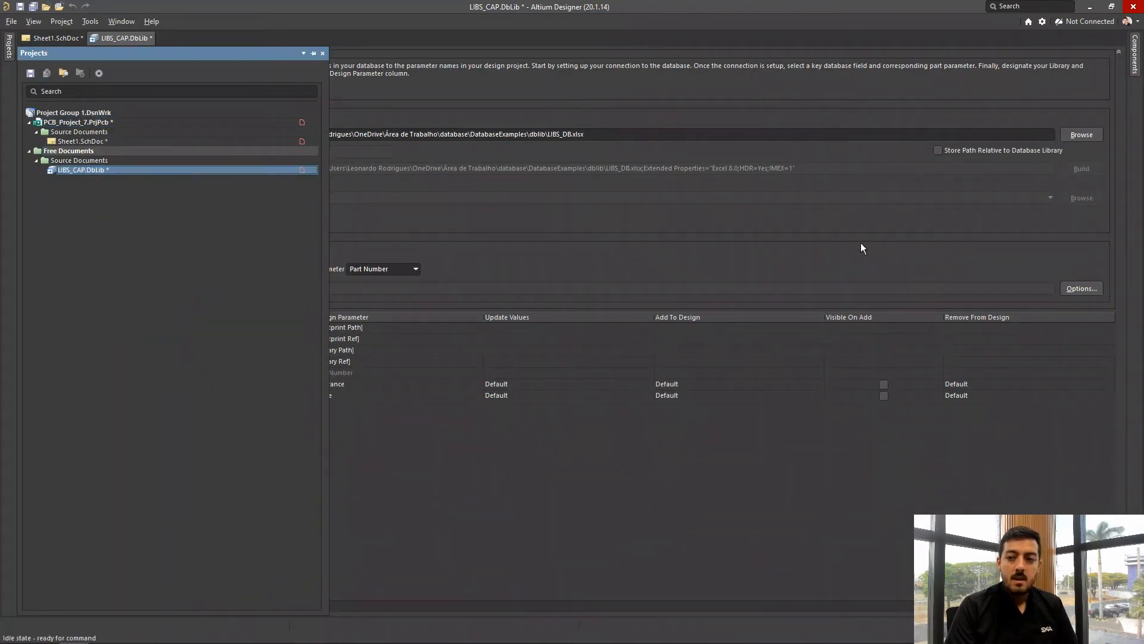
click(1135, 54)
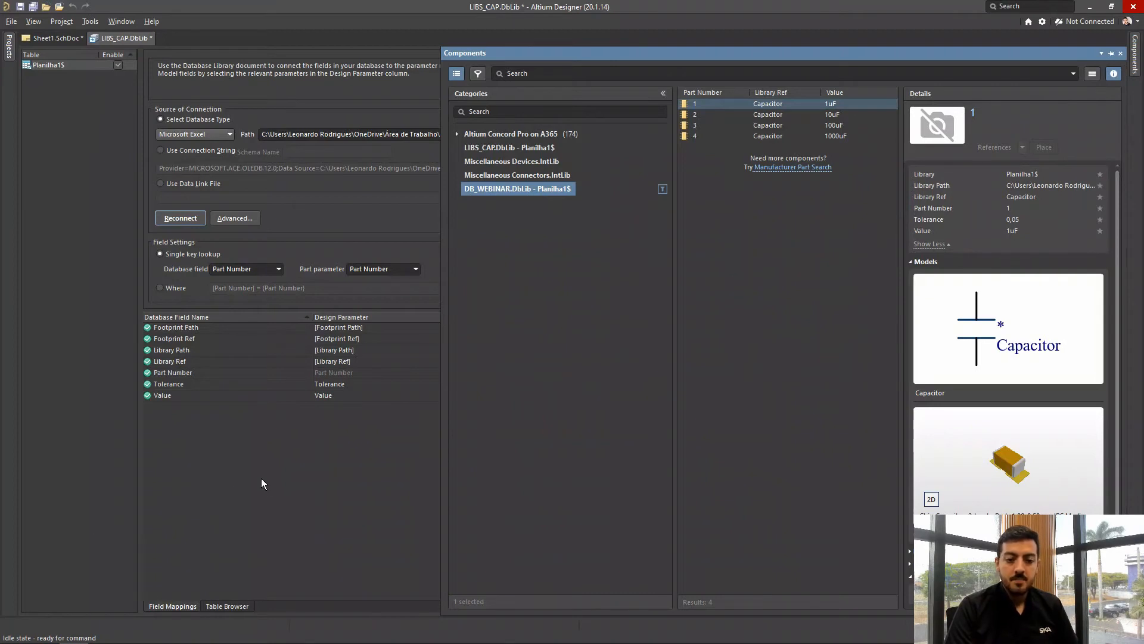
Return to the Sheet1.SchDoc schematic and examine the placed capacitor and the DB_WEBINAR.DbLib component list
click(269, 491)
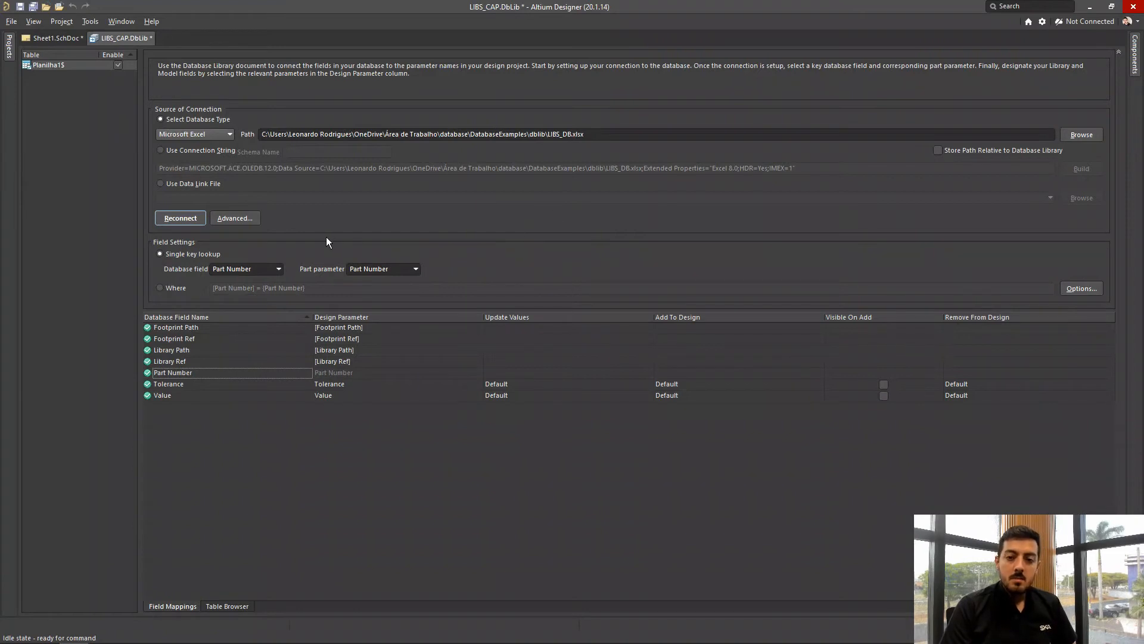
click(37, 38)
scroll(578, 446, up, 1)
ctrl+scroll(572, 441, up, 1)
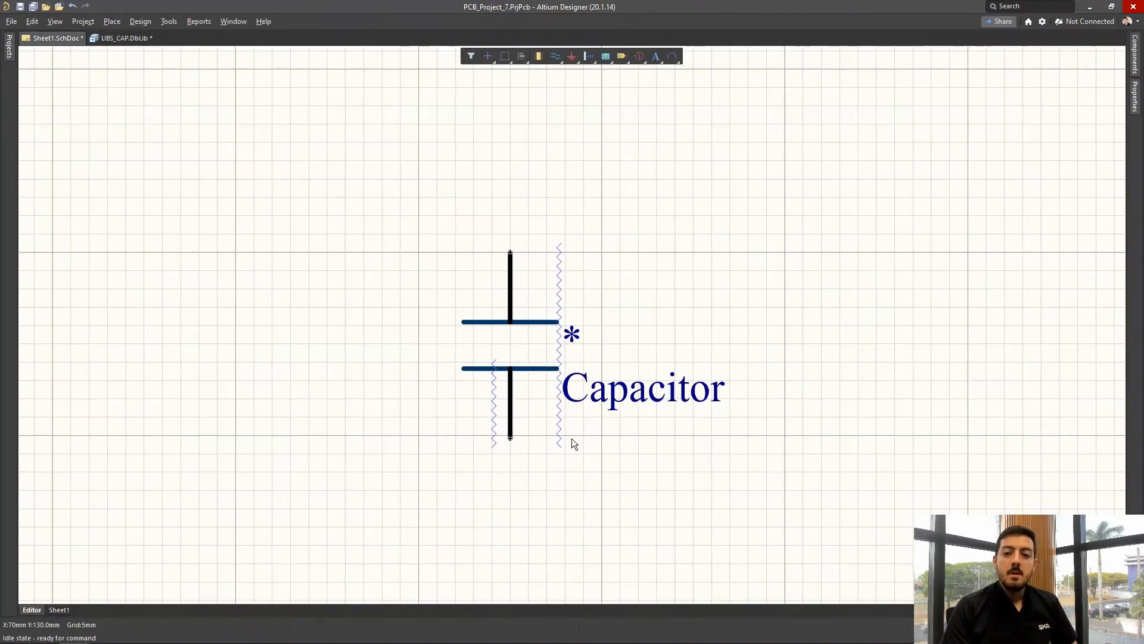
click(1135, 54)
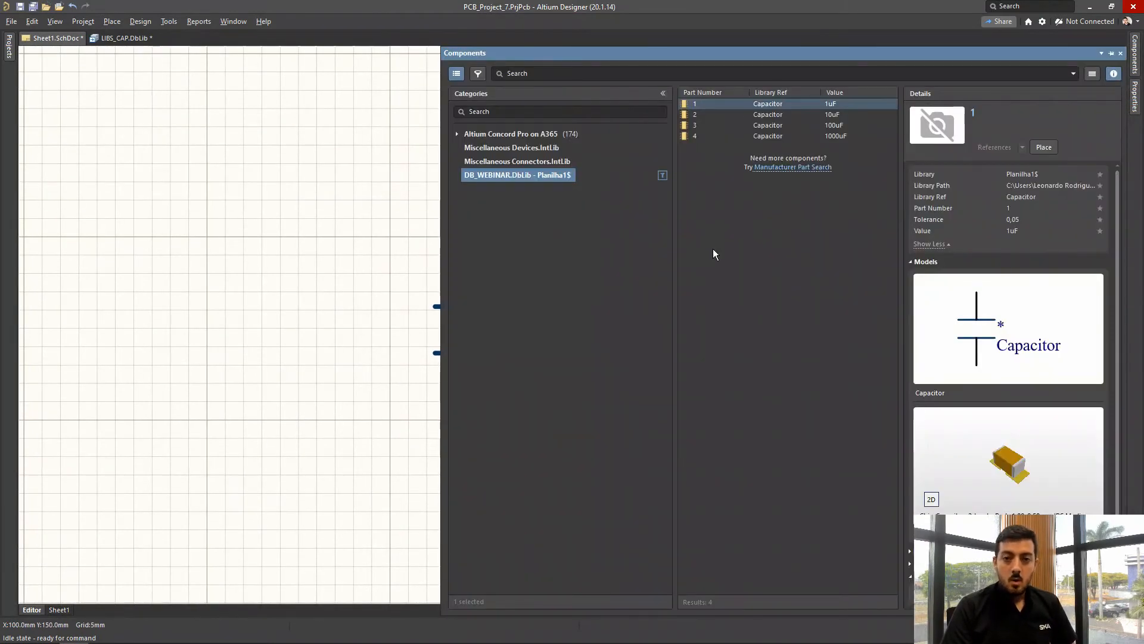
scroll(288, 383, down, 2)
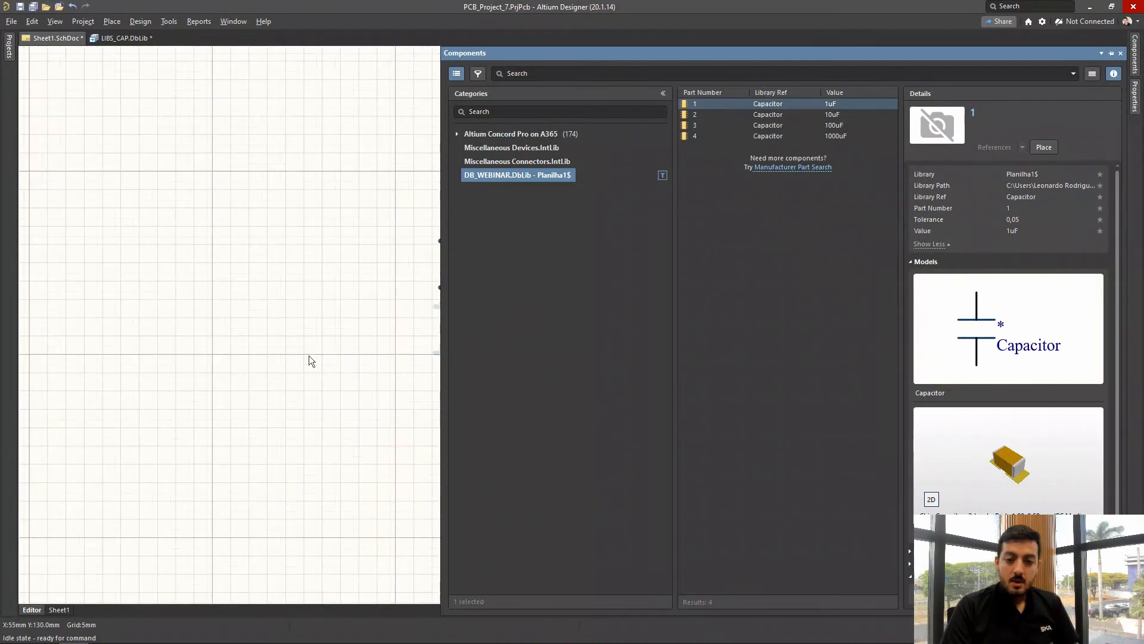
click(308, 361)
ctrl+scroll(739, 309, down, 1)
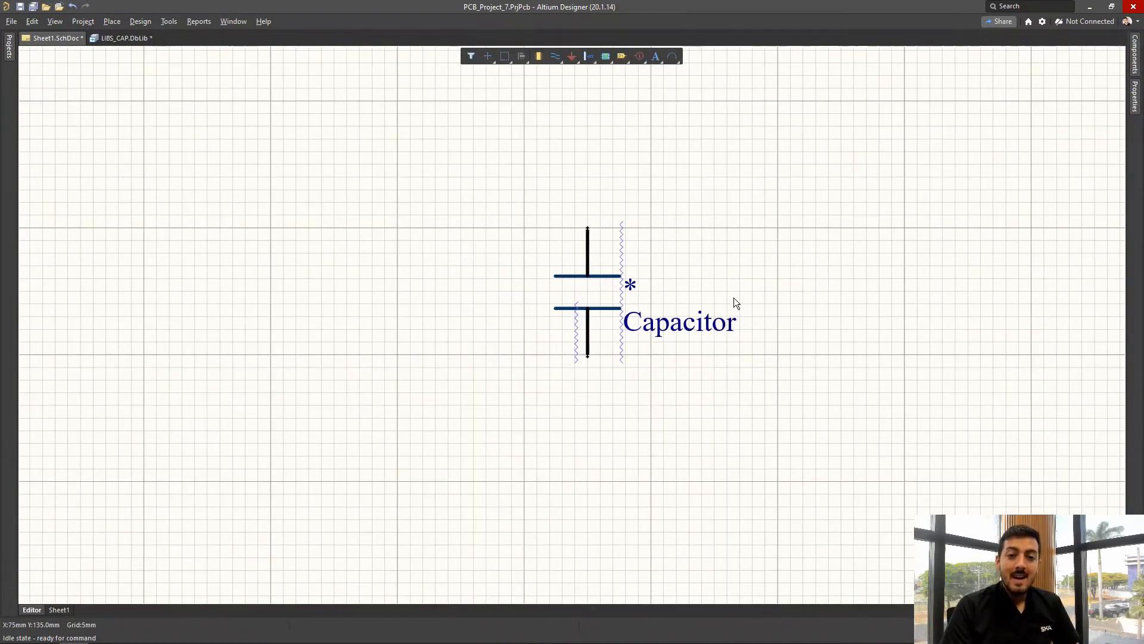
right_drag(734, 299, 696, 312)
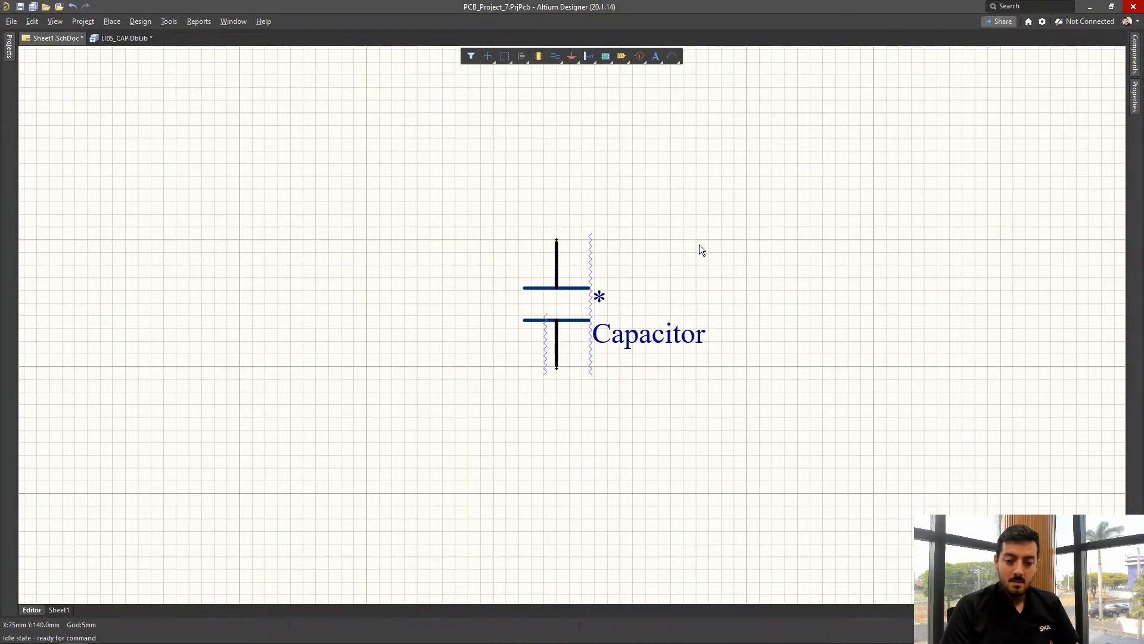
ctrl+scroll(697, 249, down, 1)
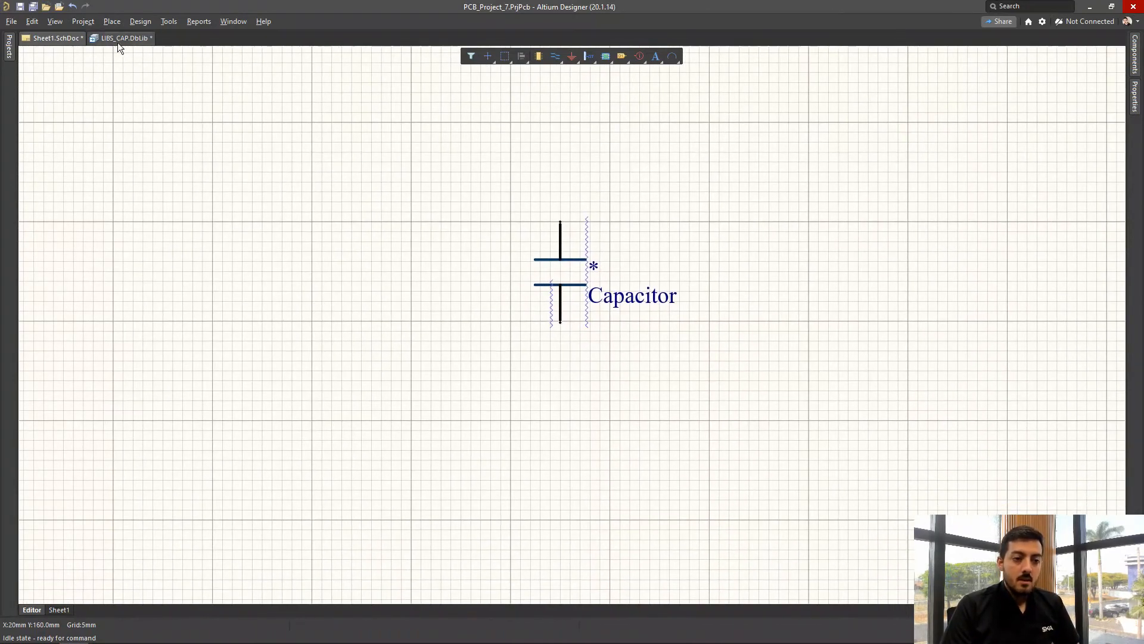
click(196, 21)
key(Up)
key(Right)
key(Left)
key(Left)
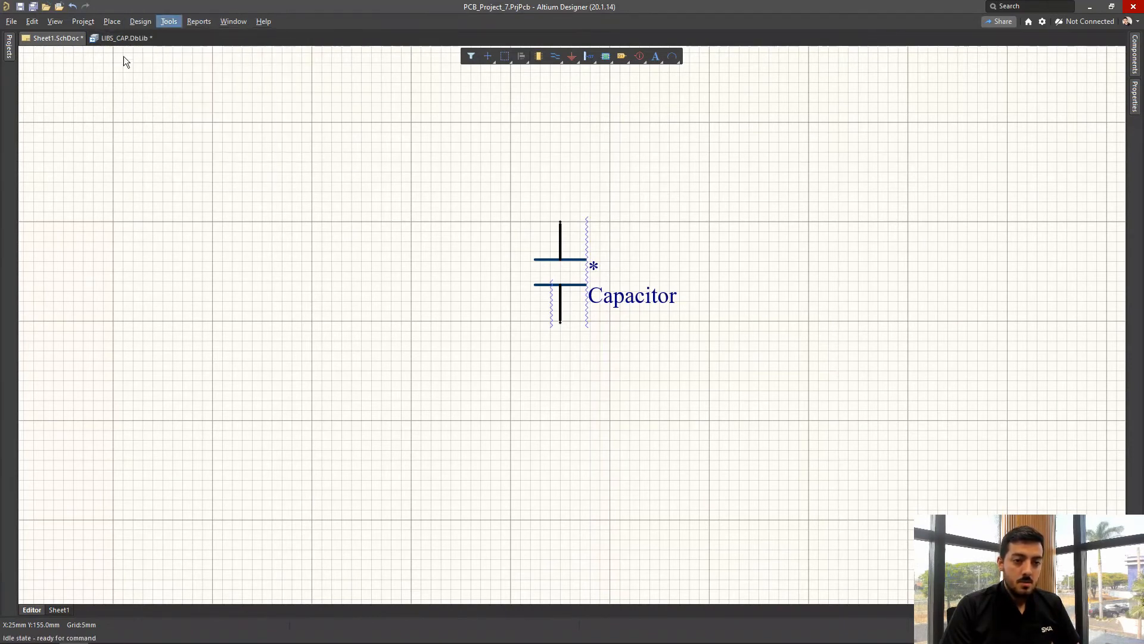
Close LIBS_CAP.DbLib and Sheet1.SchDoc without saving their changes
middle_click(113, 38)
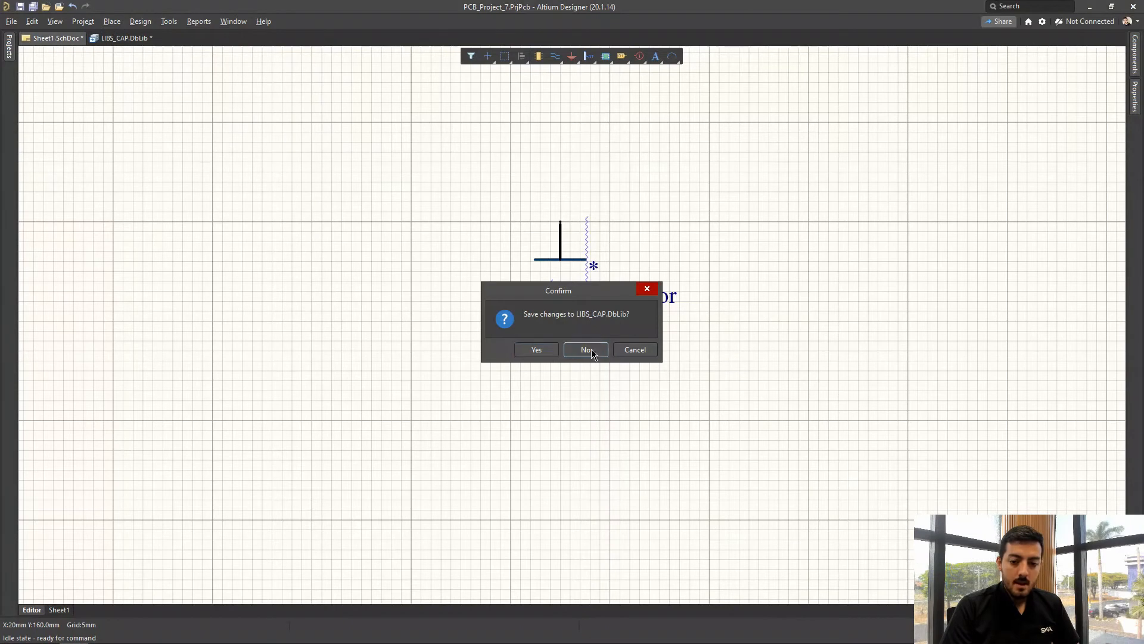
click(591, 348)
middle_click(54, 38)
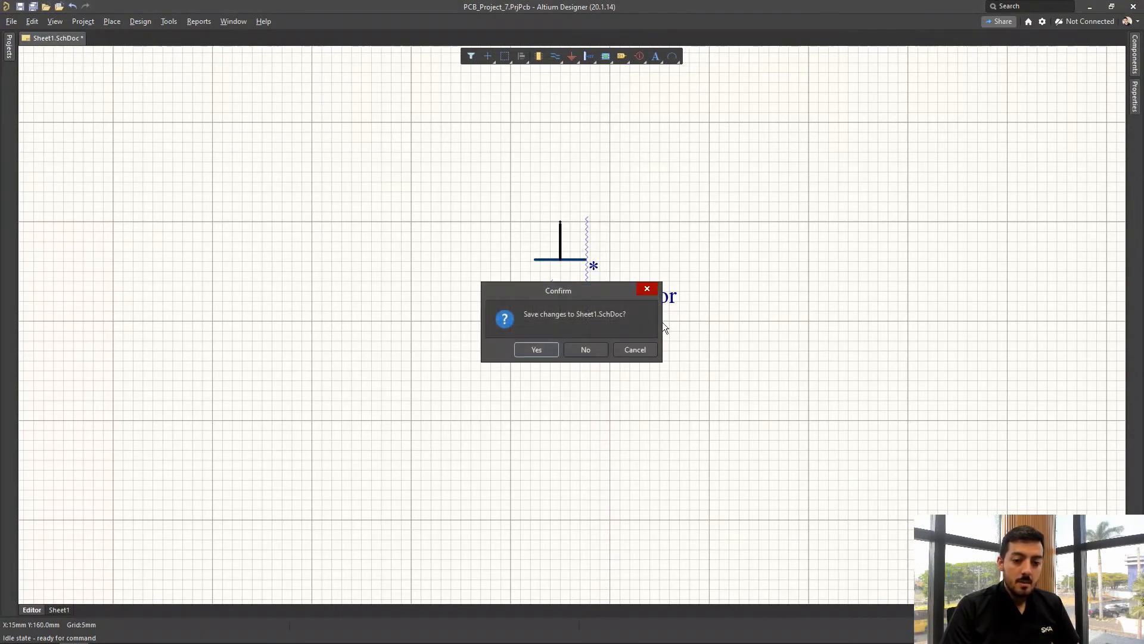
click(591, 350)
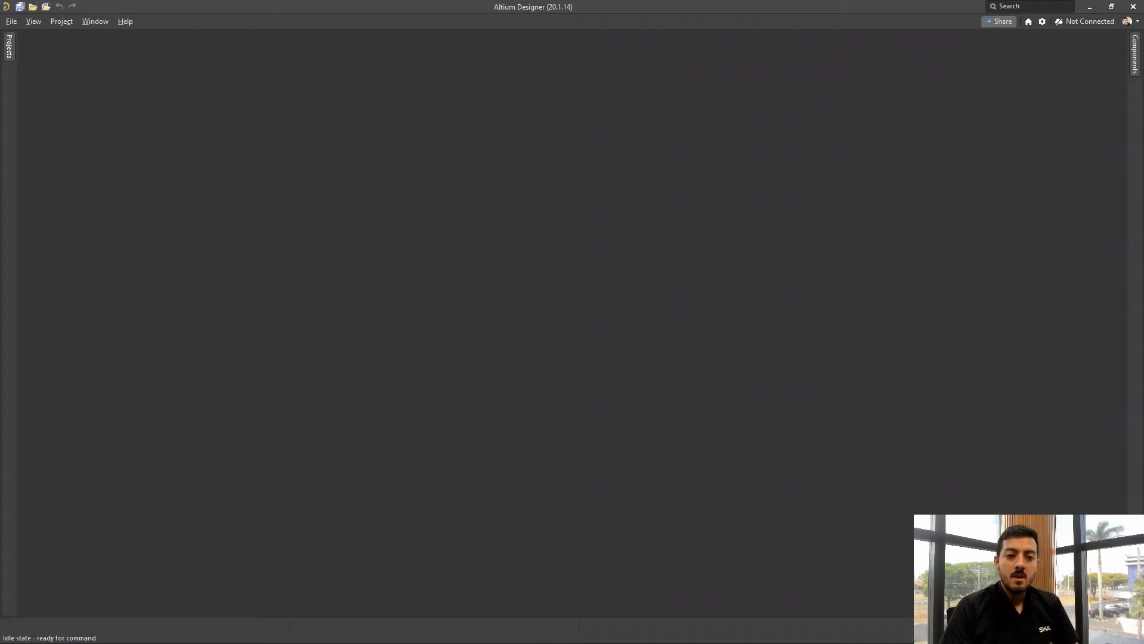
click(699, 239)
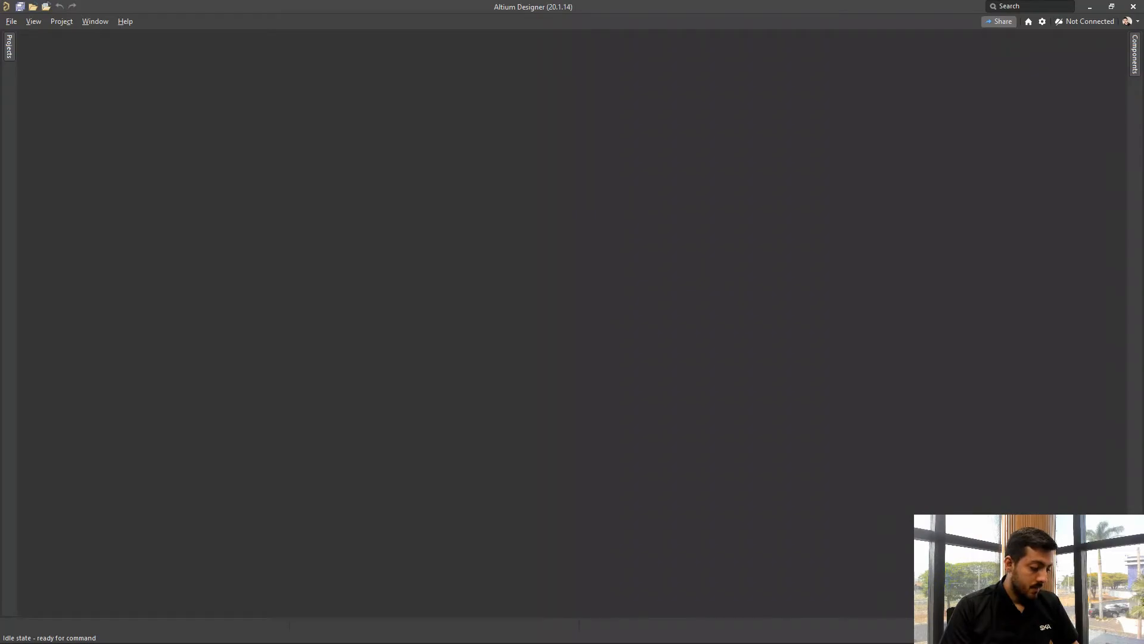
Switch to File Explorer and go up from the dblib folder to the DatabaseExamples folder
key(alt+Tab)
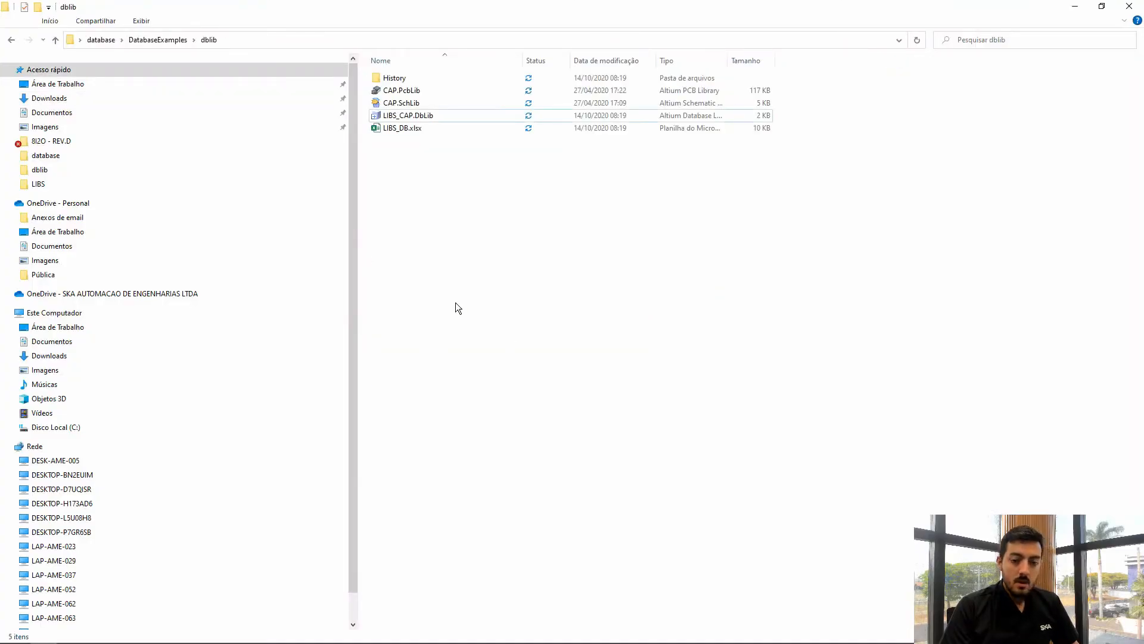
click(399, 128)
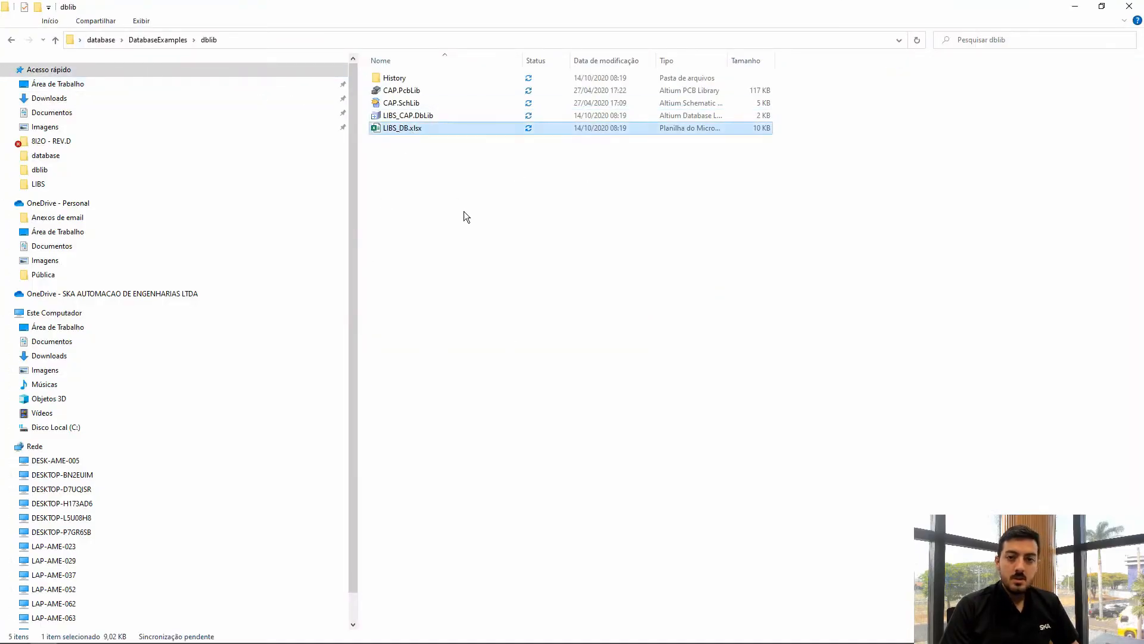
click(463, 212)
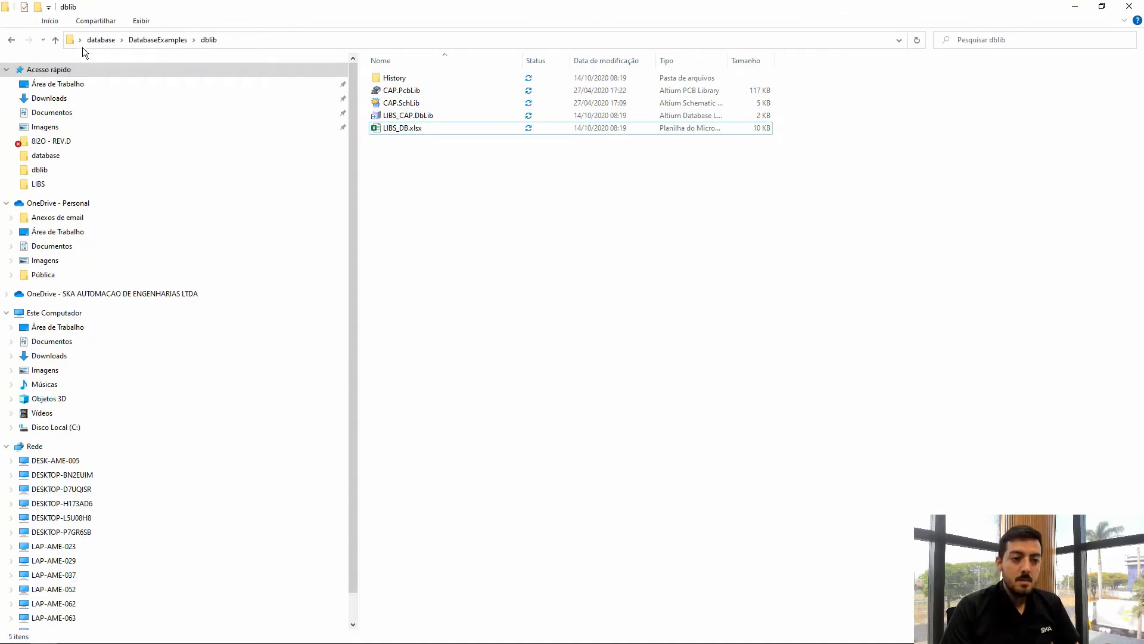
click(55, 43)
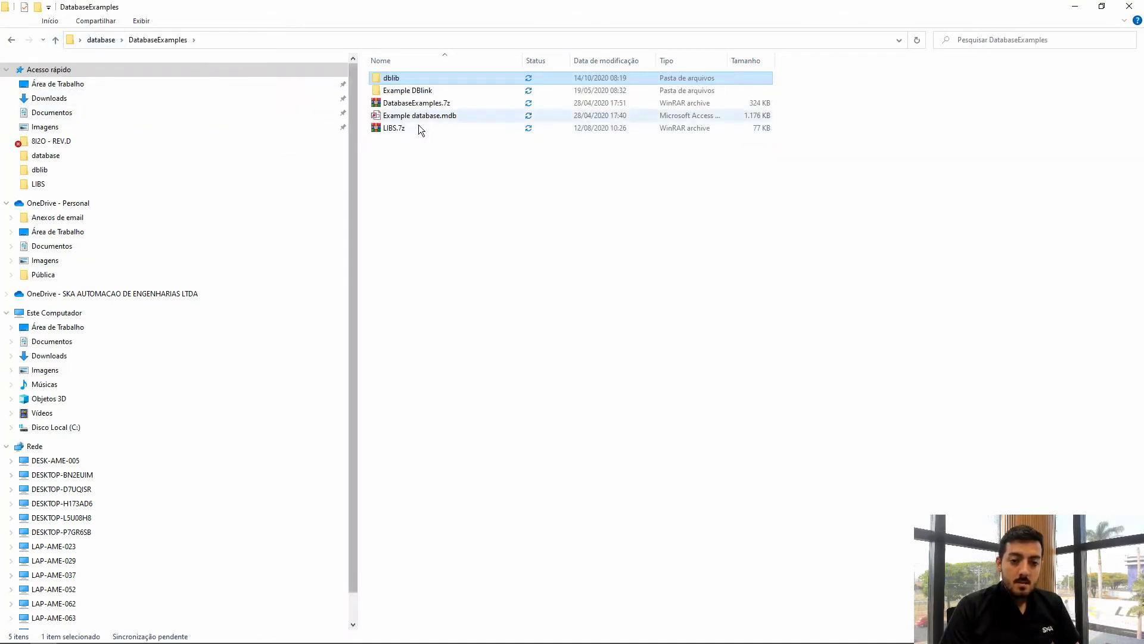
click(488, 234)
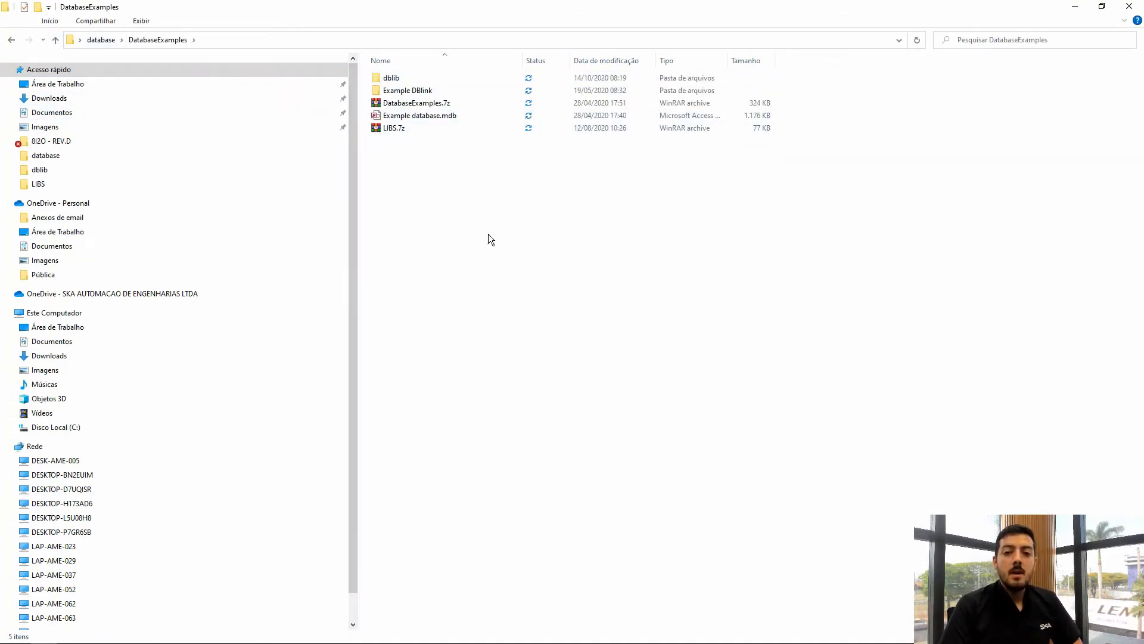
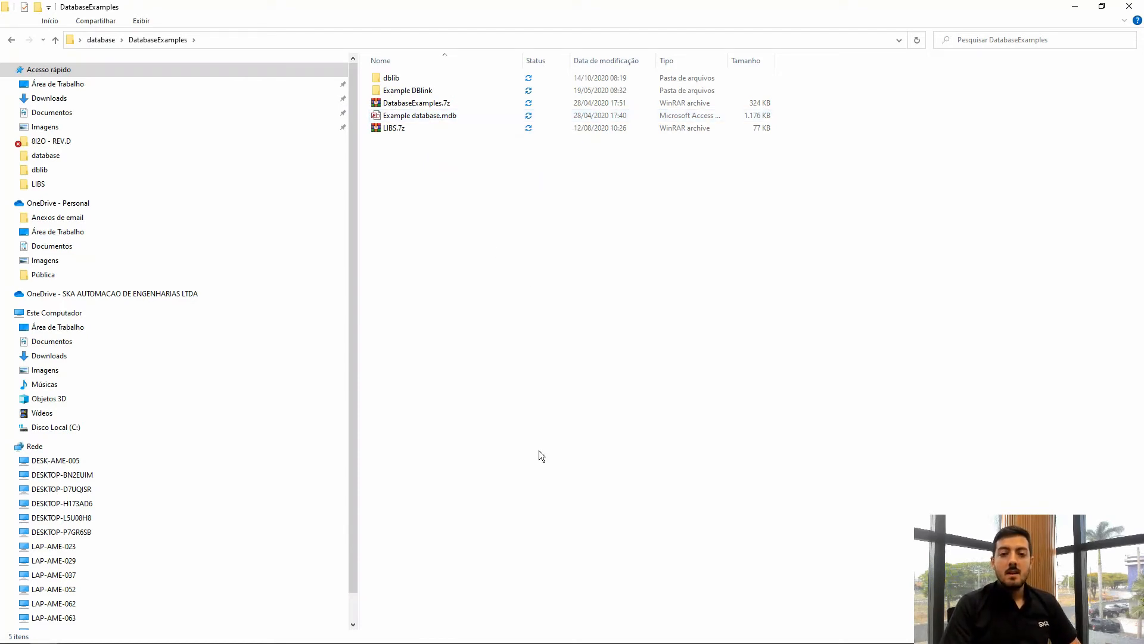
Open Example database.mdb in Access, enable its blocked content and widen the list of tables
click(426, 123)
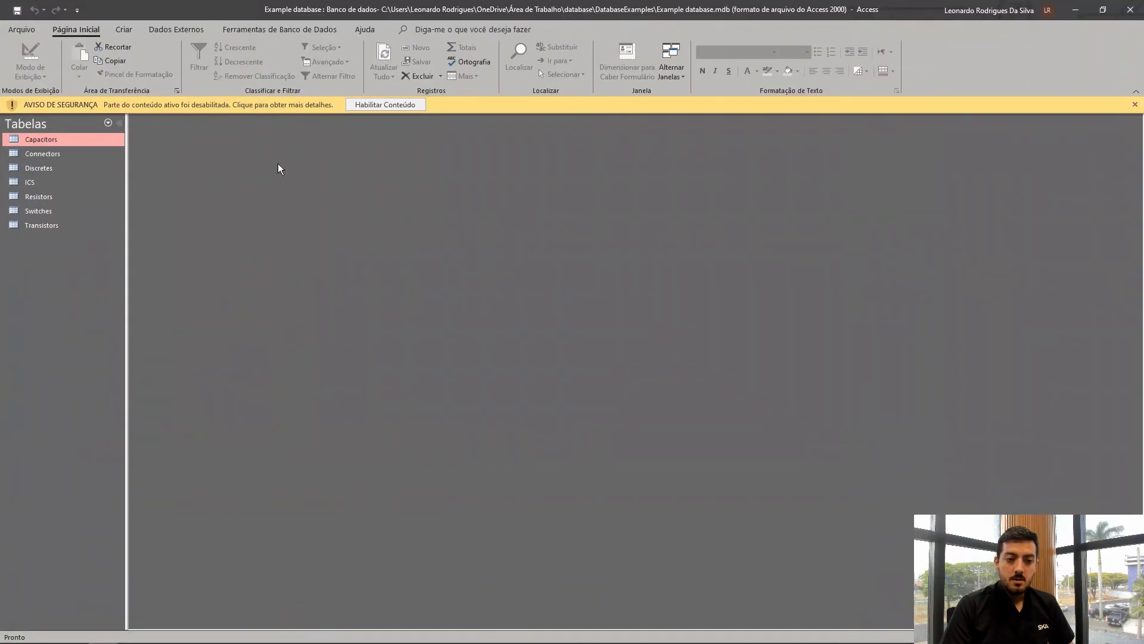
click(388, 105)
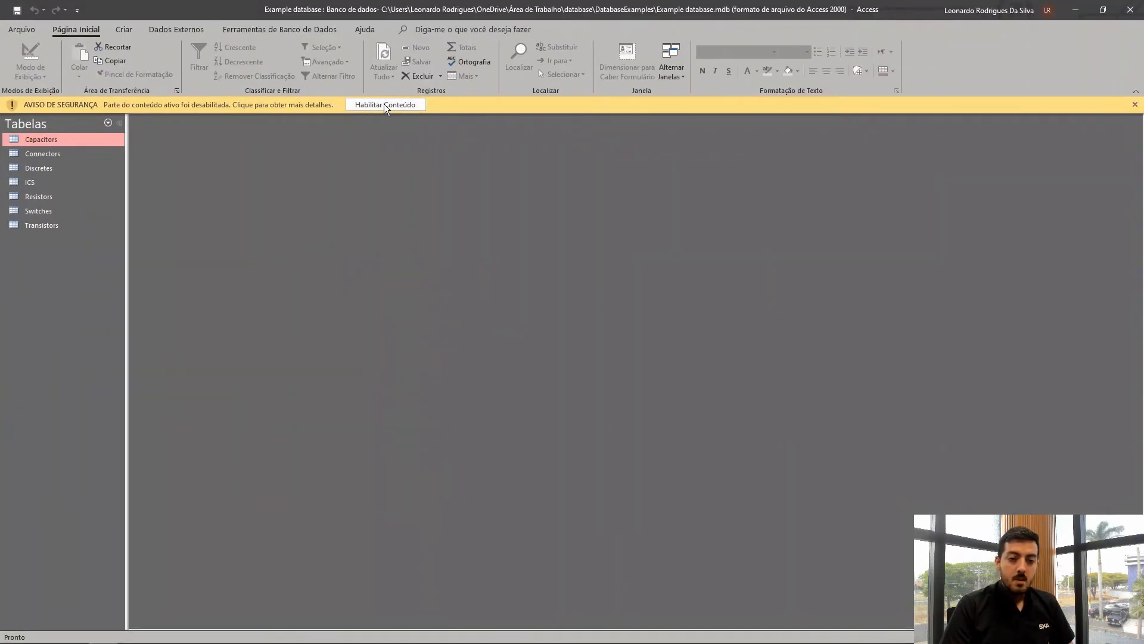
drag(127, 157, 171, 159)
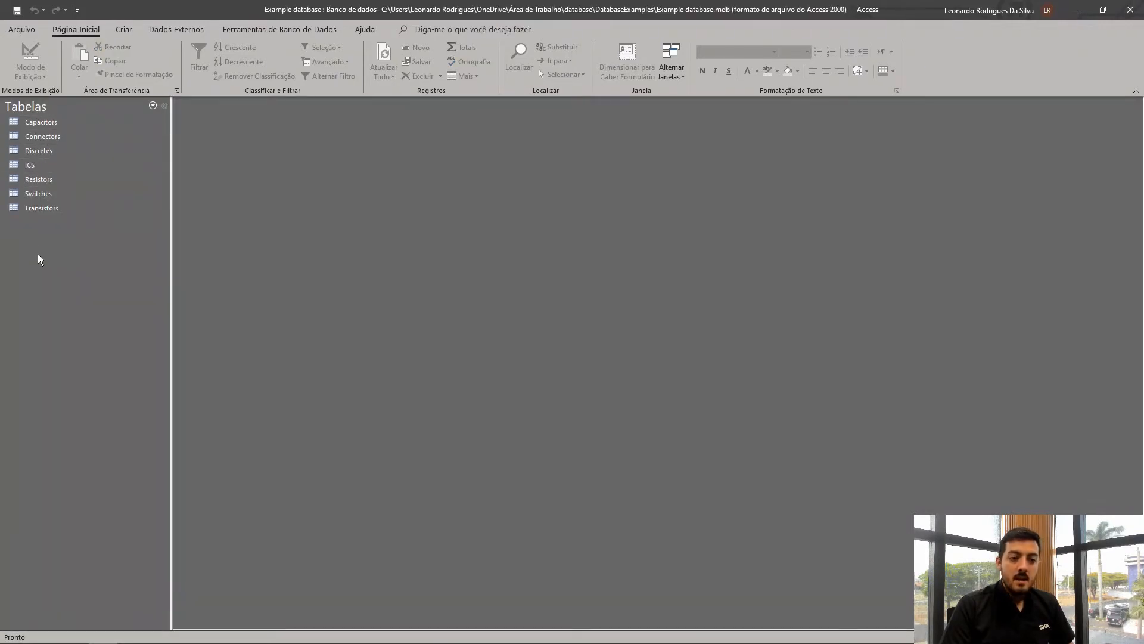
Open the Capacitors table of the example database
click(42, 129)
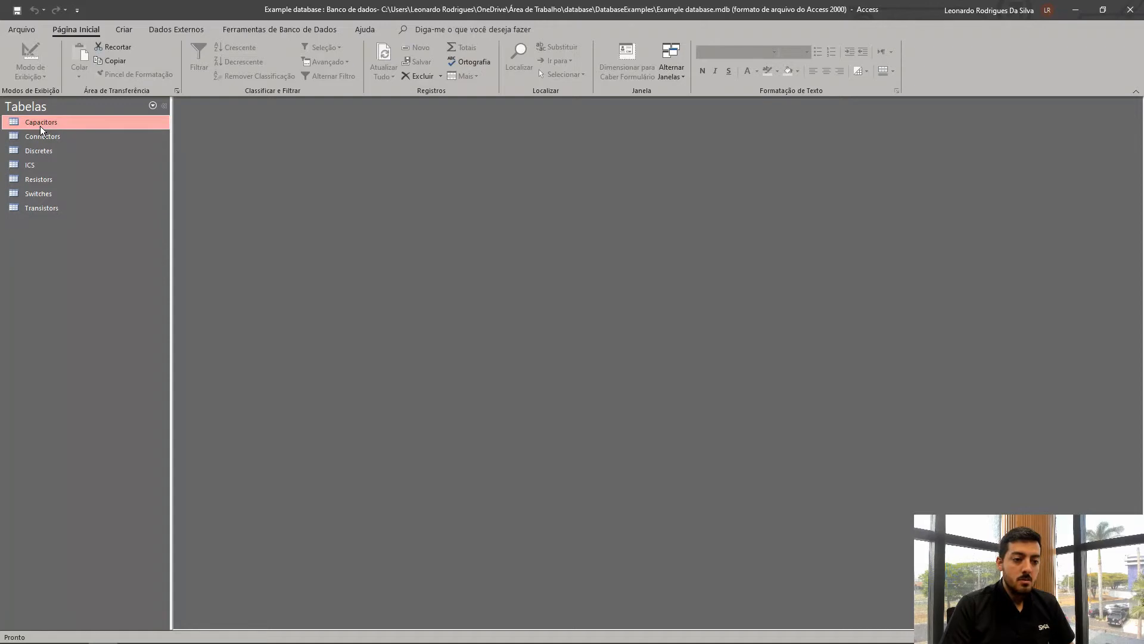
right_click(41, 127)
click(70, 134)
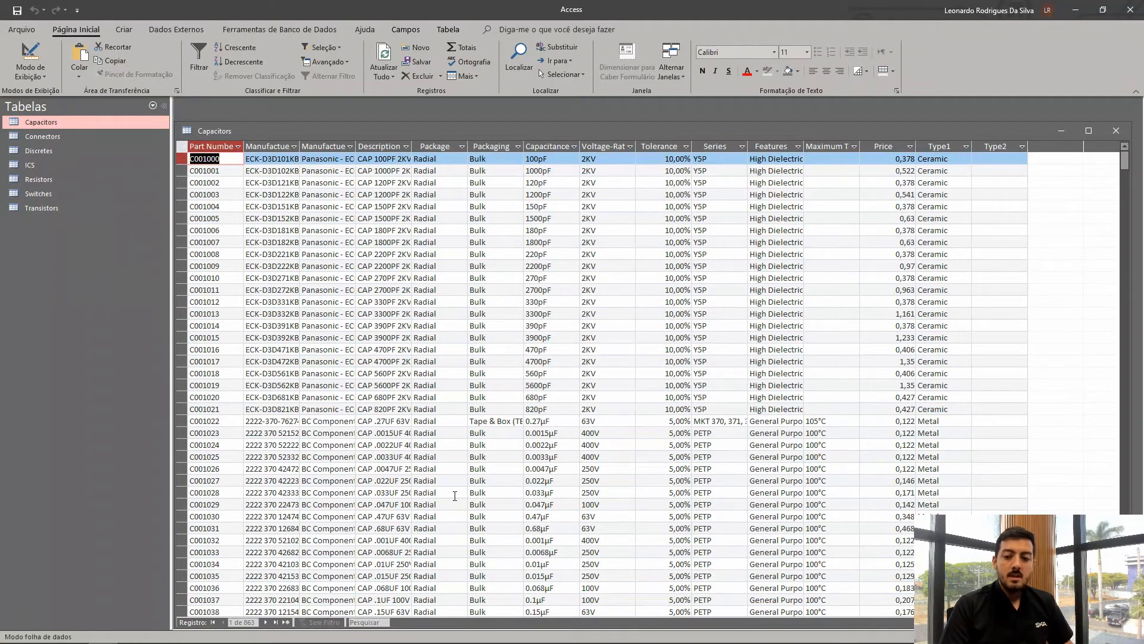
Examine the part number, manufacturer, description and package fields of the first capacitor record
click(330, 265)
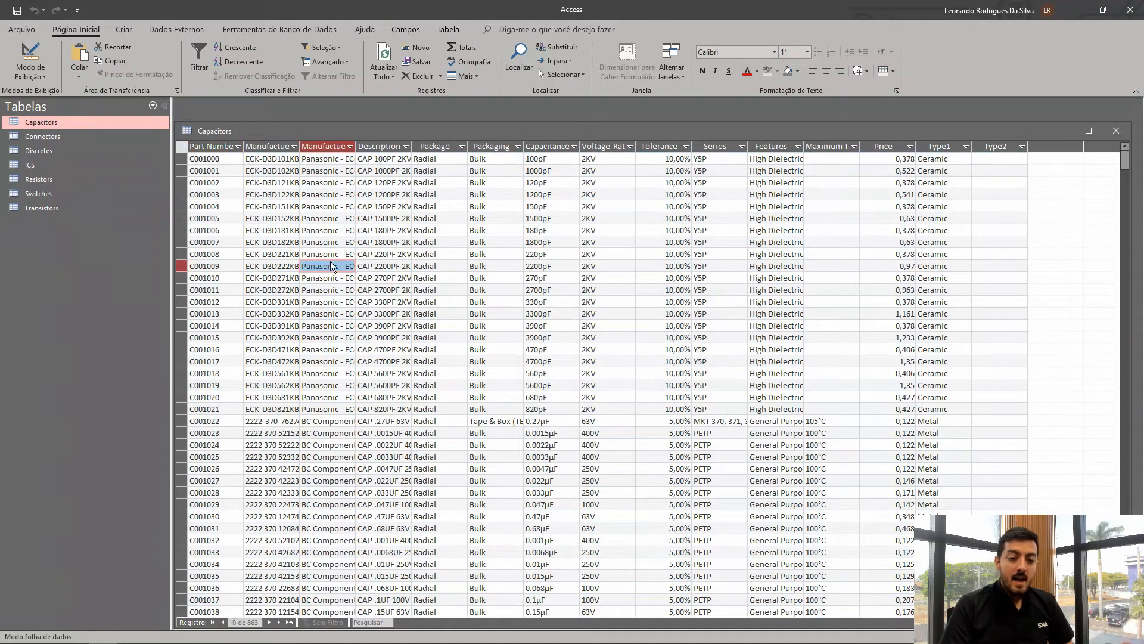
click(218, 163)
click(303, 161)
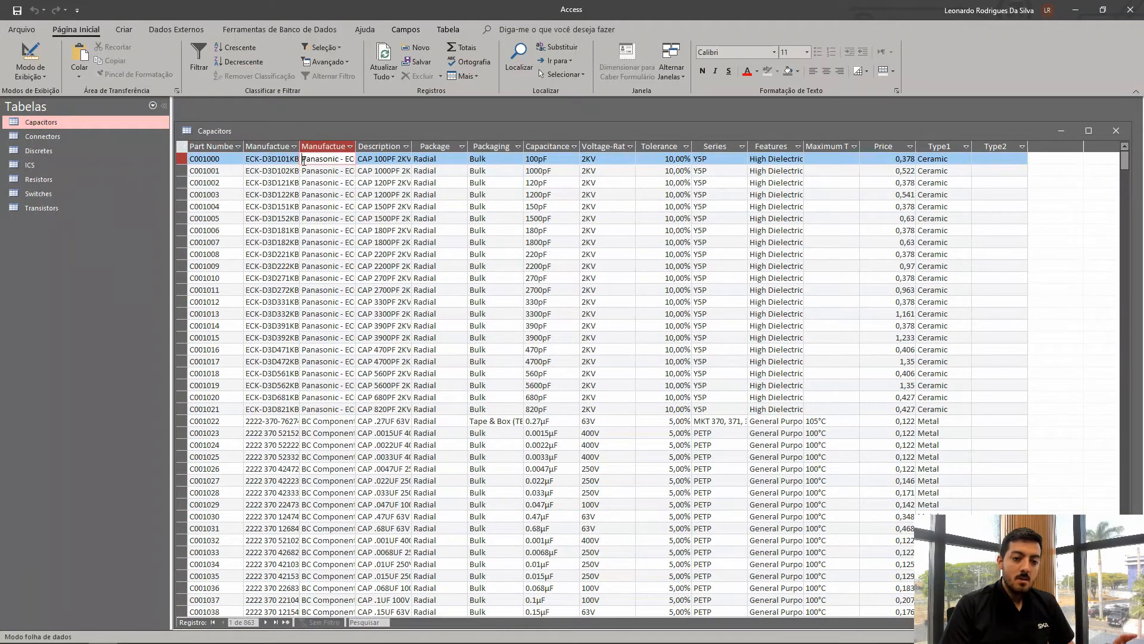
click(381, 159)
click(423, 159)
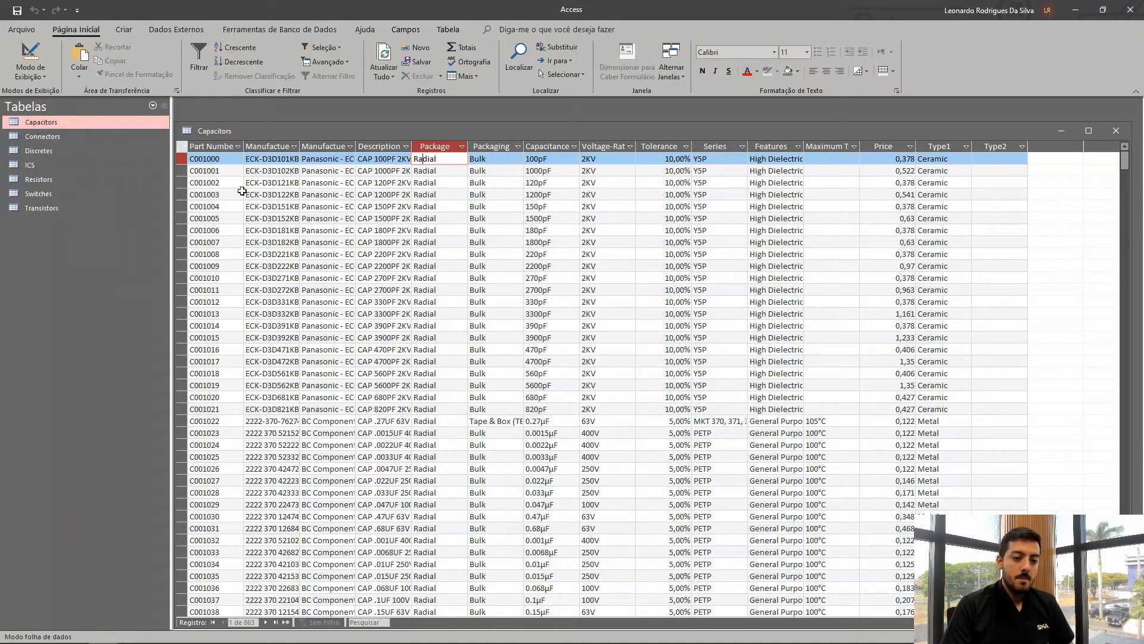
Widen the Manufactuer P/N column of the Capacitors table so its part numbers show in full
click(208, 158)
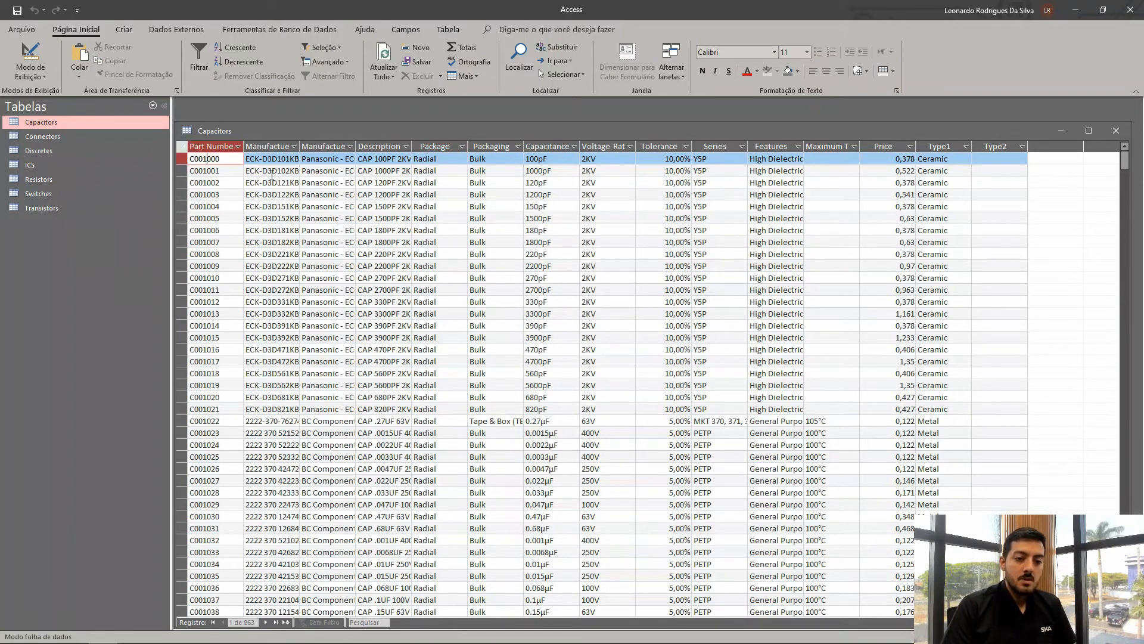
click(251, 169)
drag(298, 147, 337, 146)
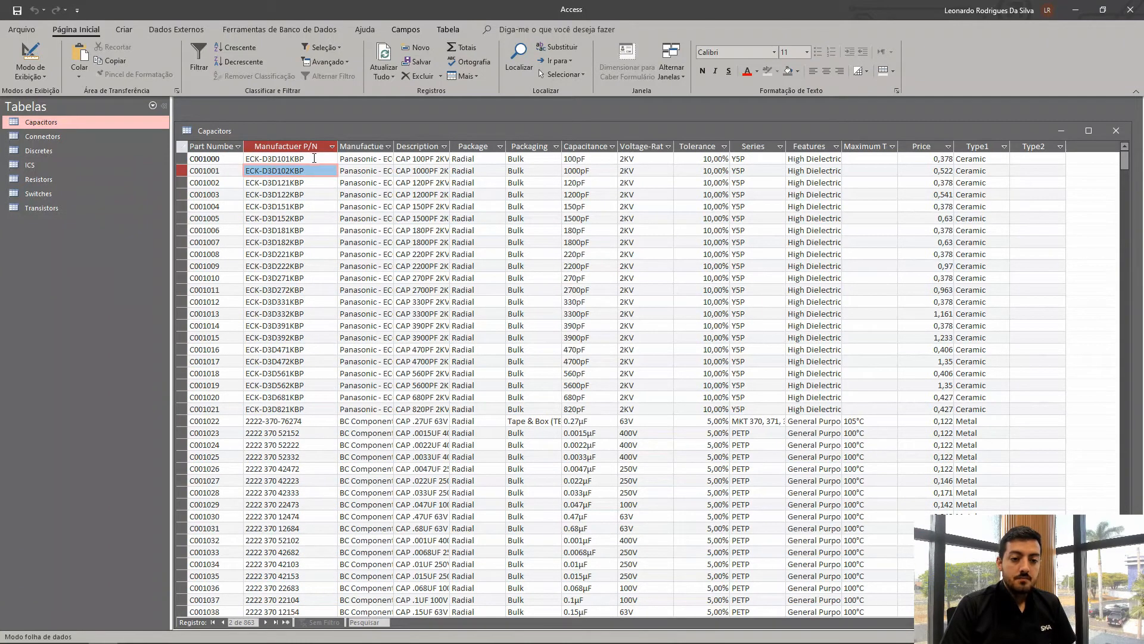
Examine the first capacitor record's remaining fields, from Description through Packaging, Capacitance and Tolerance to Type2
click(377, 159)
key(Tab)
key(Tab)
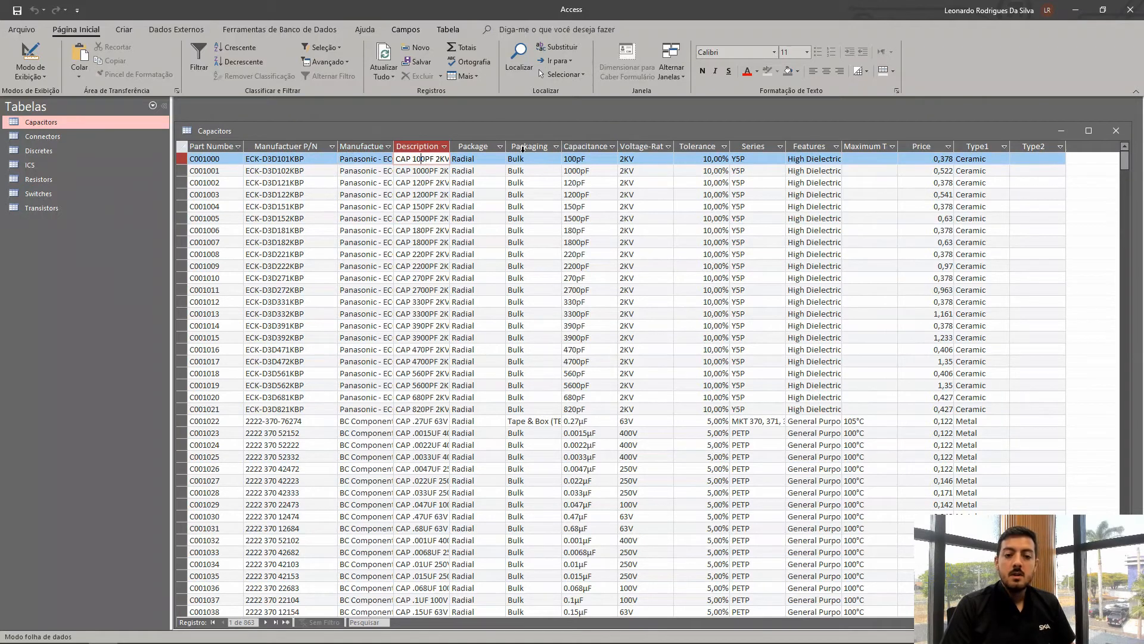
key(Tab)
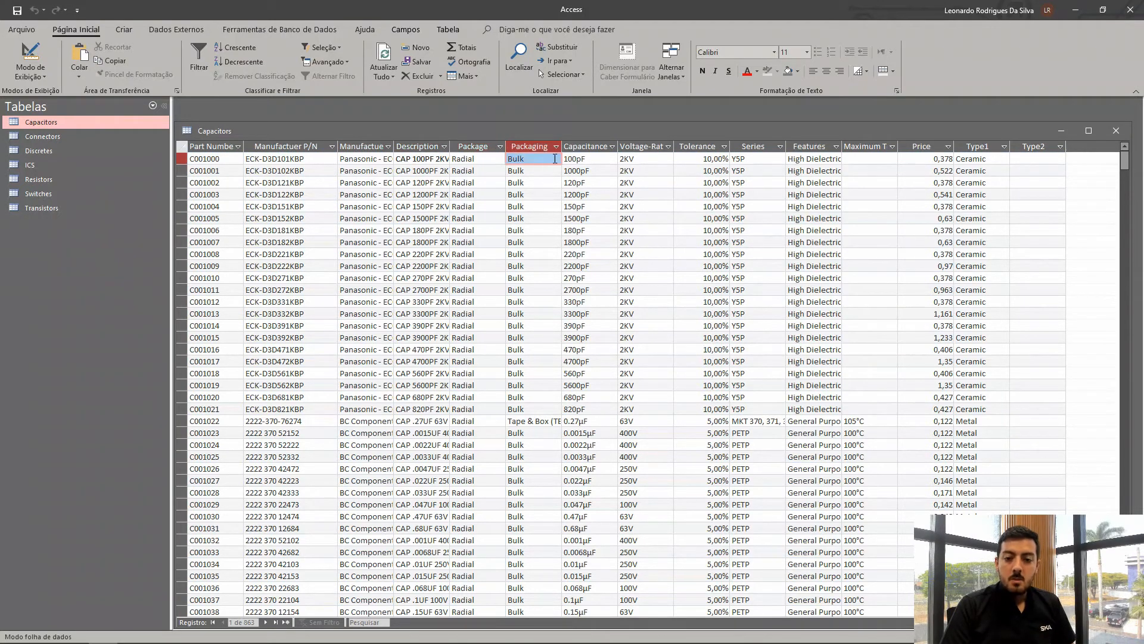
click(600, 159)
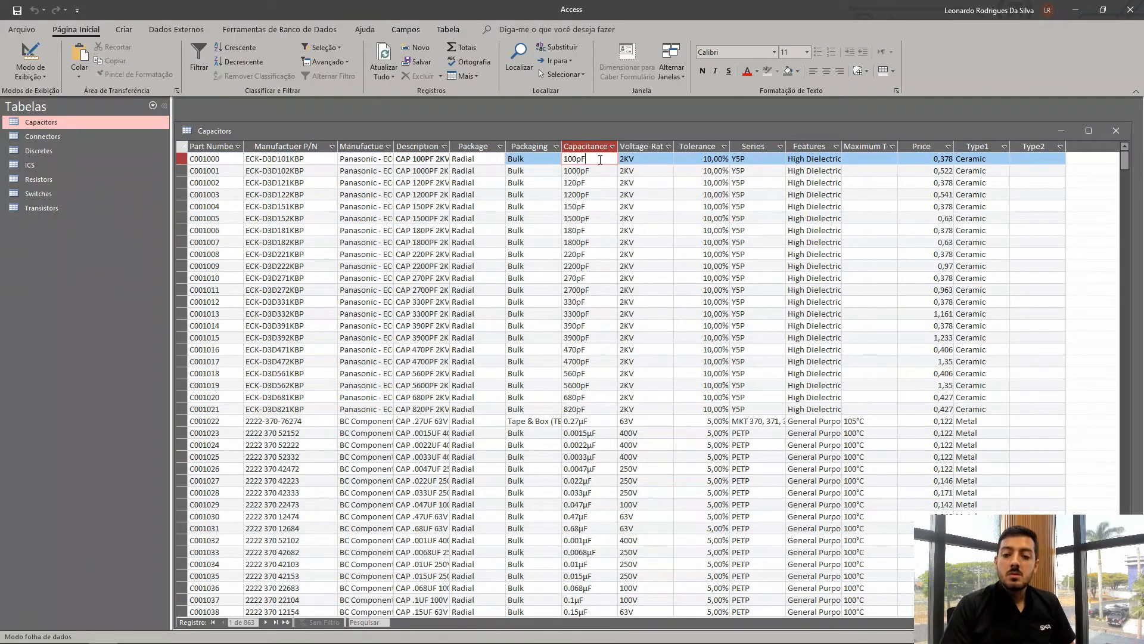
click(706, 159)
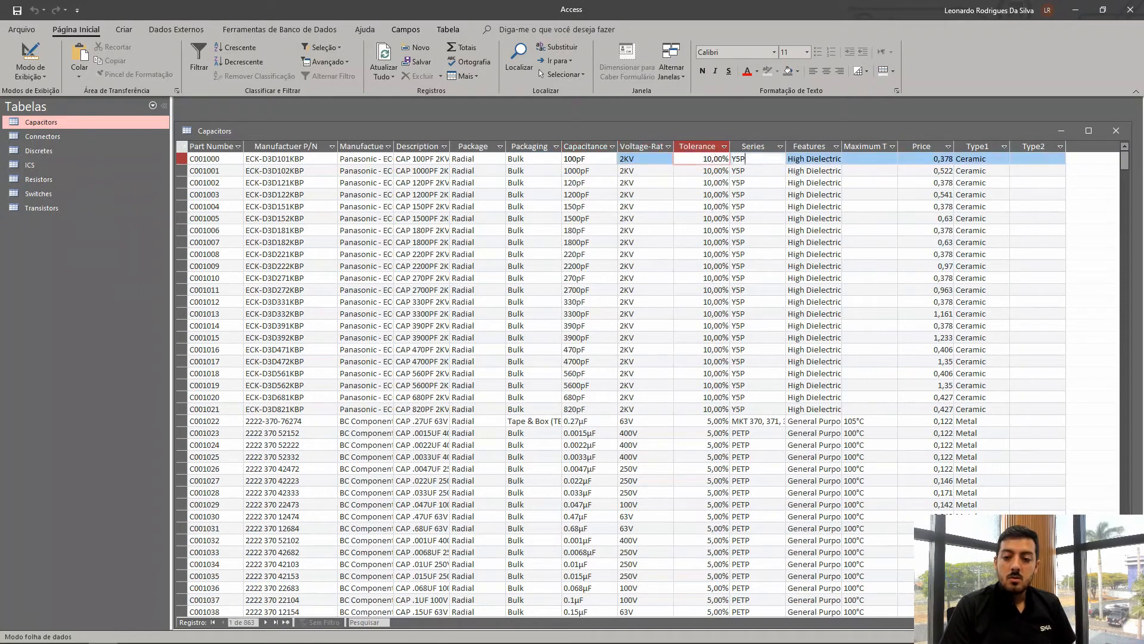
key(Tab)
key(Tab)
key(Tab)
key(Tab)
key(Tab)
click(1032, 163)
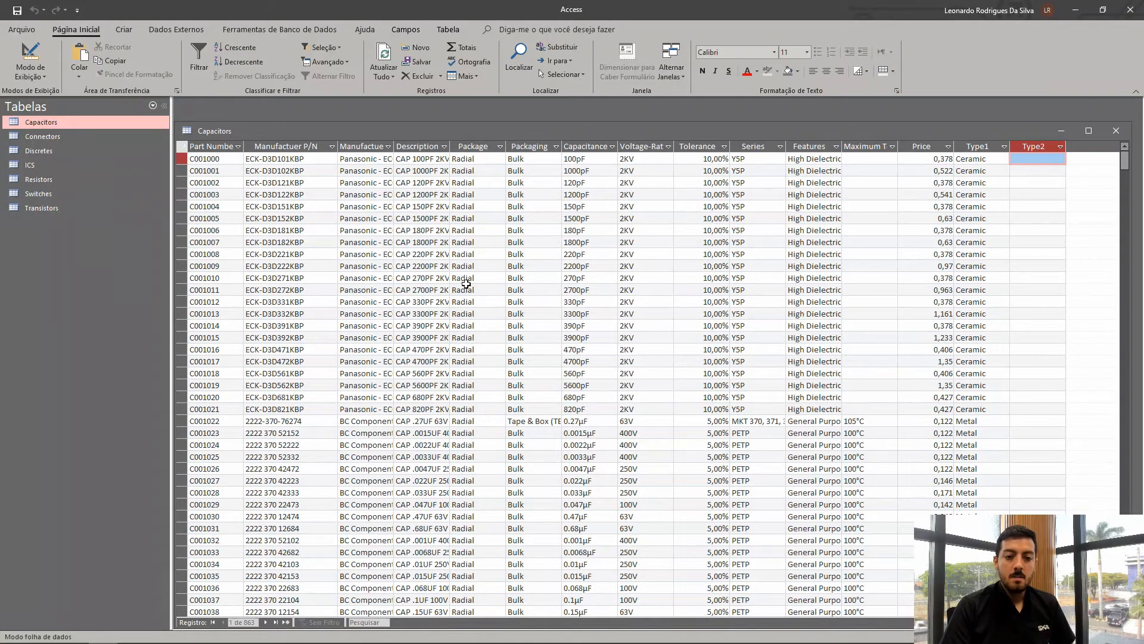
Browse down through the capacitor records and return to the start of the table
scroll(848, 456, down, 20)
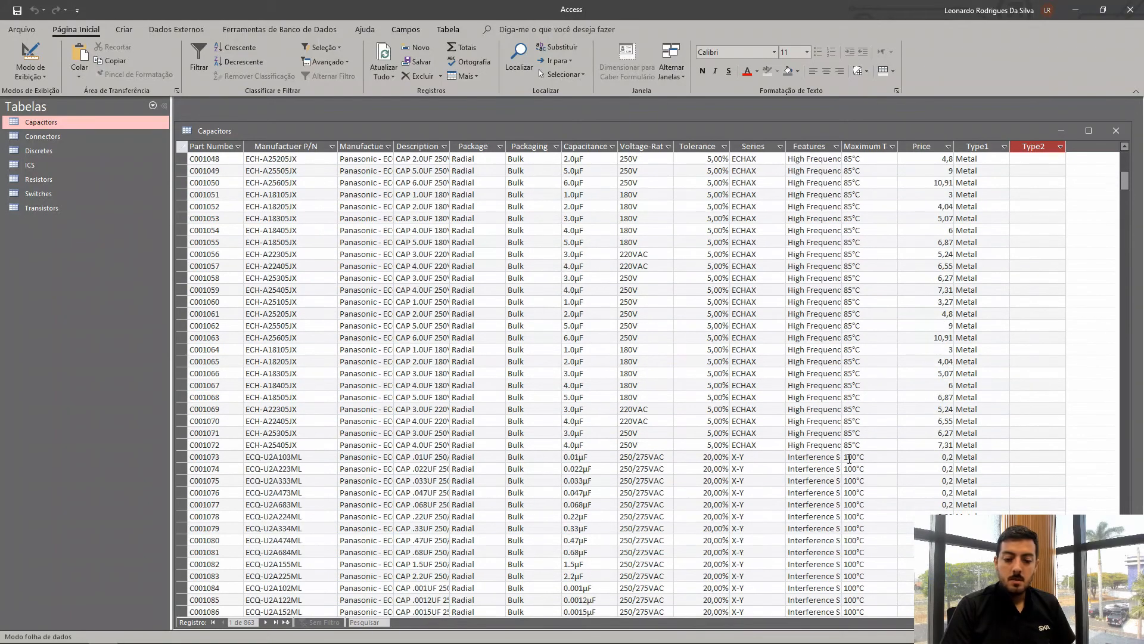
drag(1124, 223, 1124, 410)
drag(1138, 305, 1124, 156)
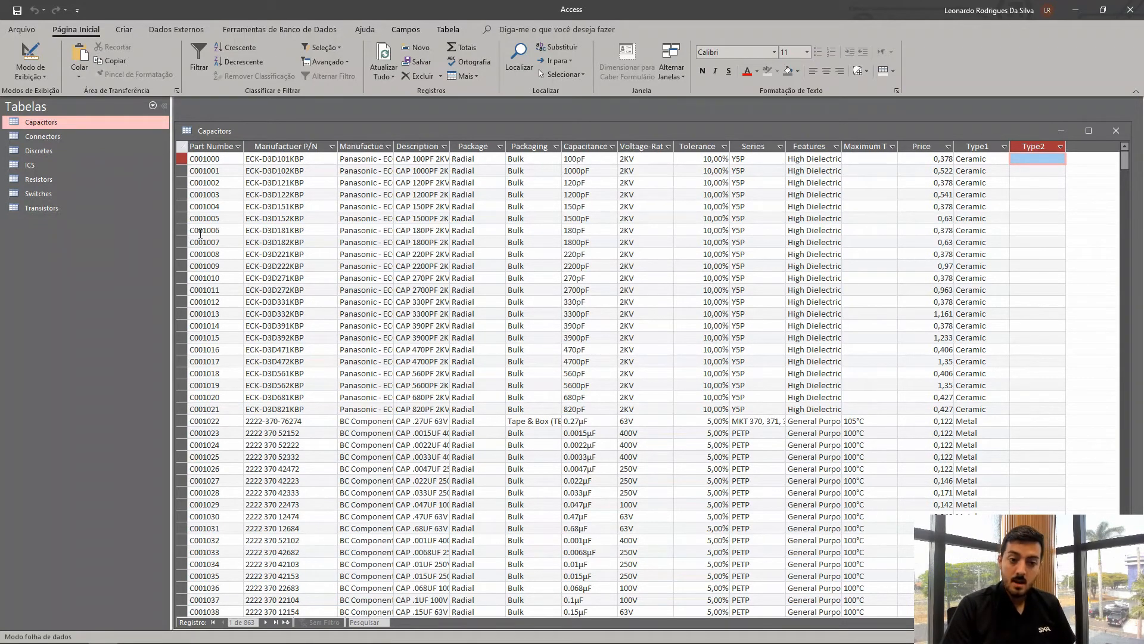
Examine the Part Number fields of the first two capacitor records, ending on the first record
click(216, 159)
click(232, 167)
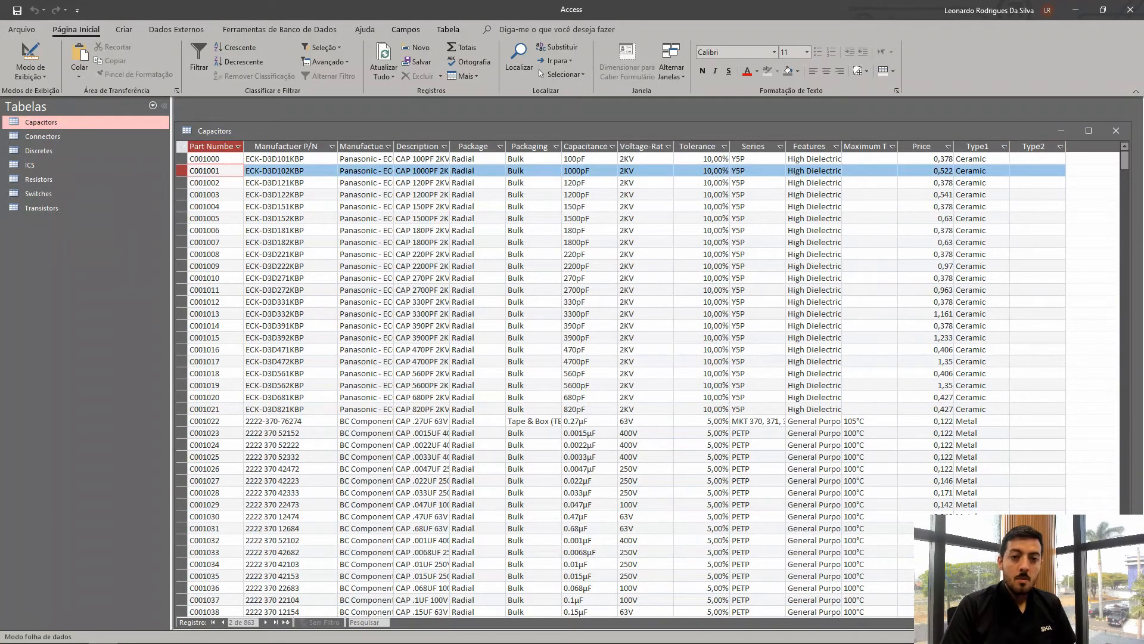
key(Up)
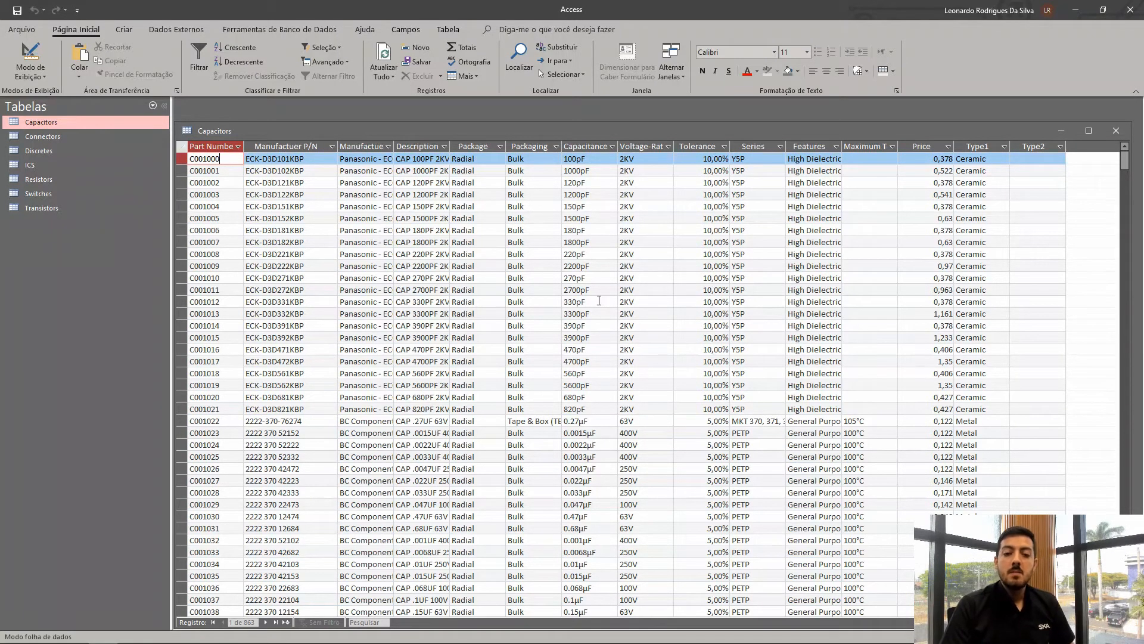
drag(246, 164, 246, 167)
click(217, 159)
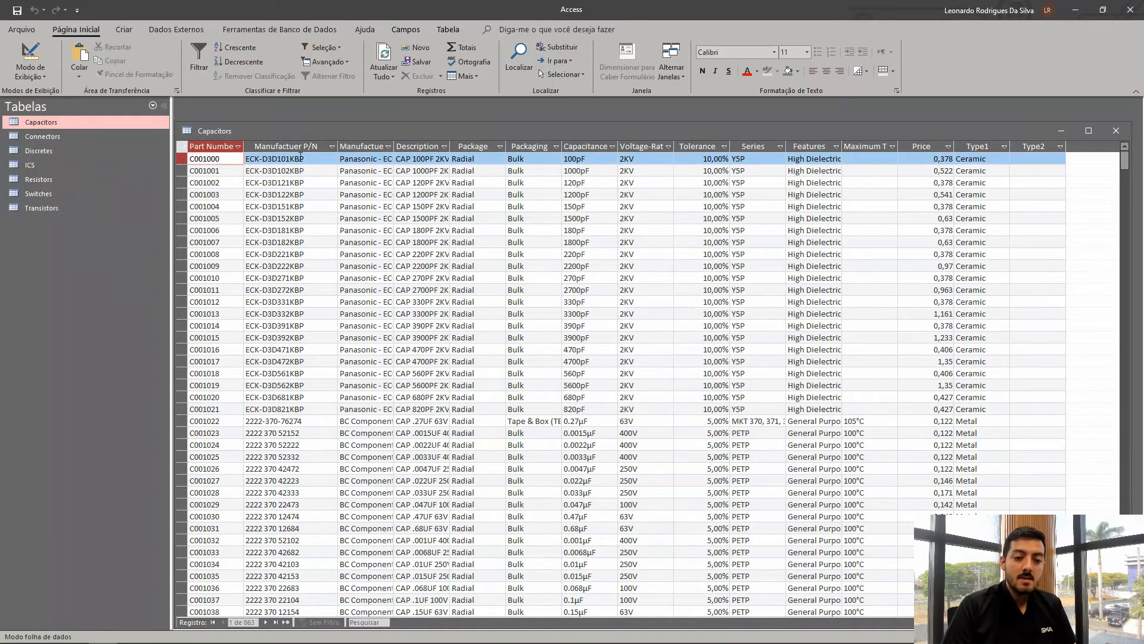
Examine the first capacitor record's fields in reverse, from Type1 through Price, Maximum Temperature, Features and Series to Tolerance
click(997, 159)
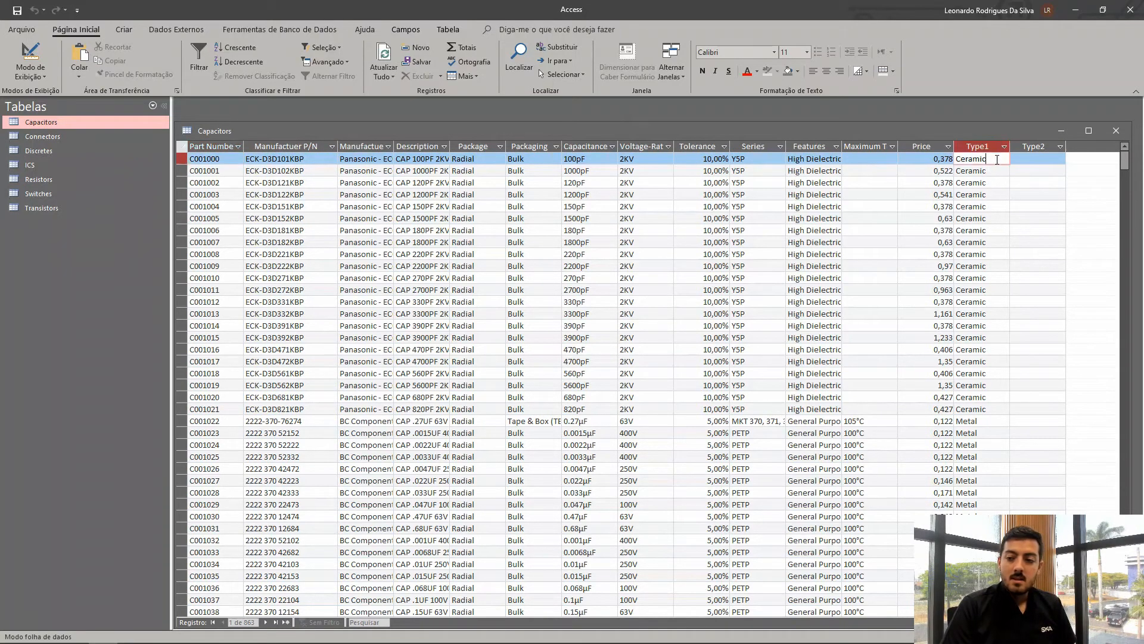
click(937, 159)
click(886, 158)
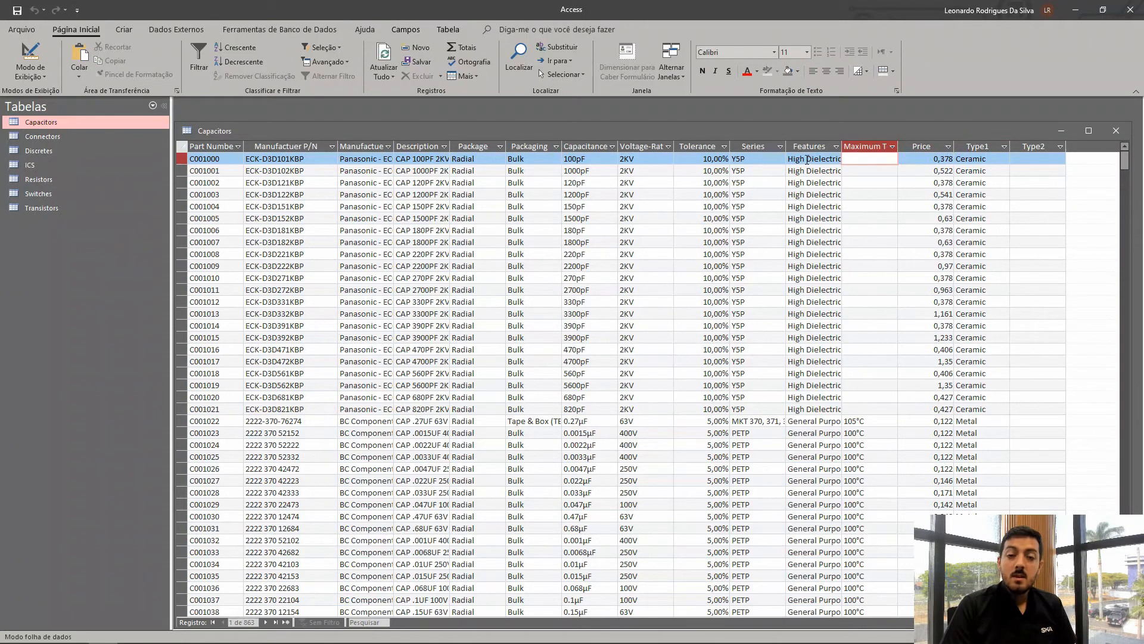
click(807, 159)
click(769, 159)
click(694, 159)
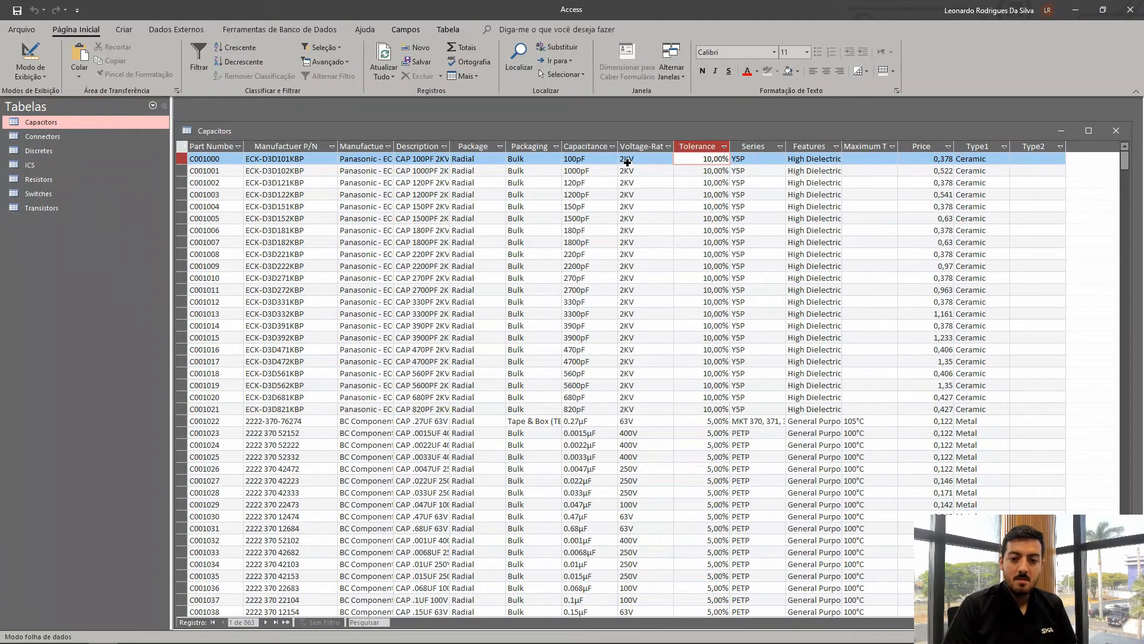
key(shift+Tab)
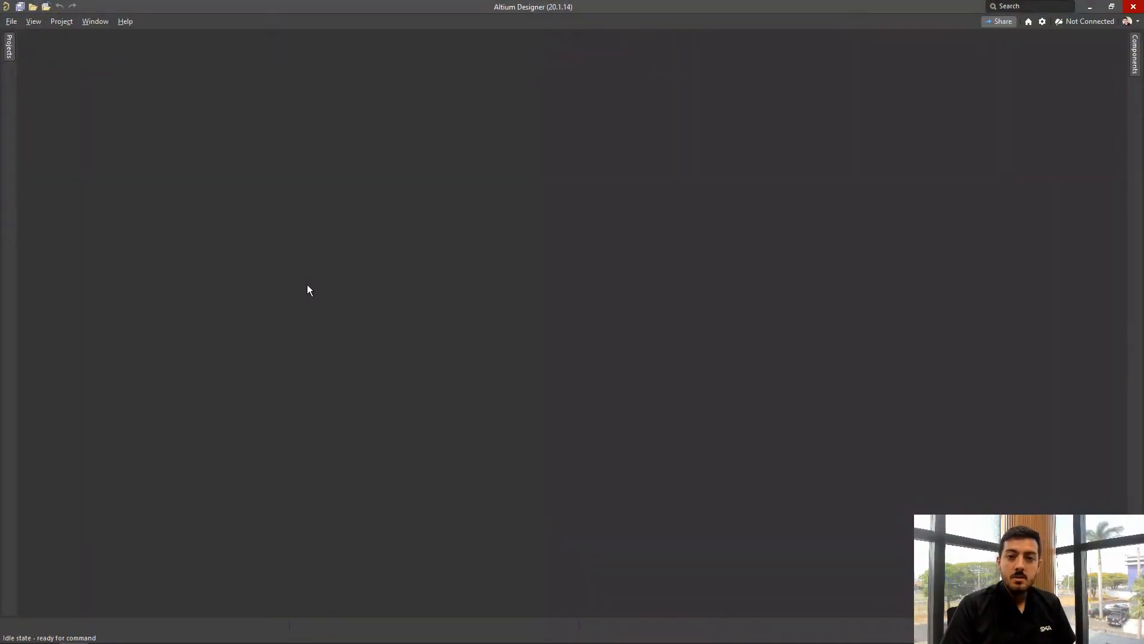
Switch to Altium Designer, create a new Database Link File and open it from the project
click(11, 22)
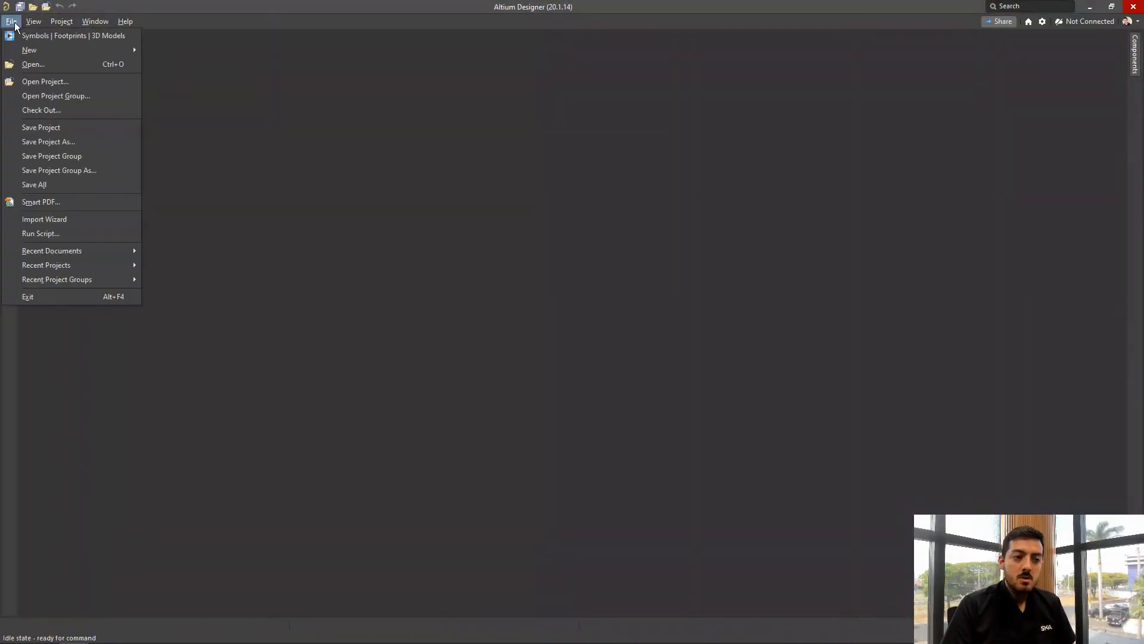
mouse_move(22, 51)
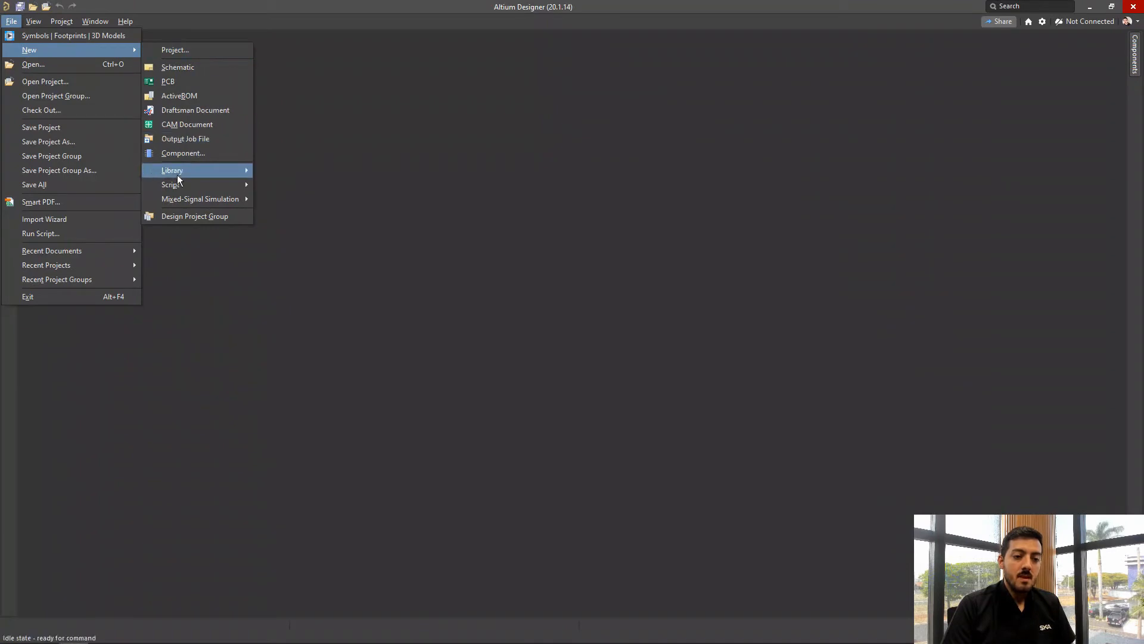
mouse_move(177, 173)
click(322, 260)
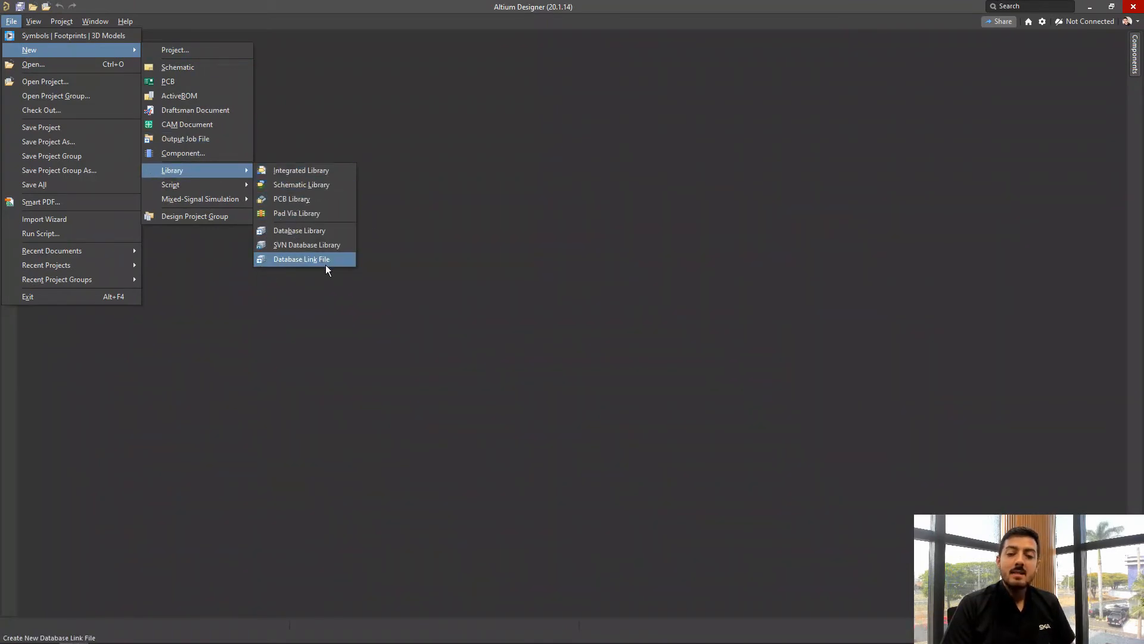
click(326, 263)
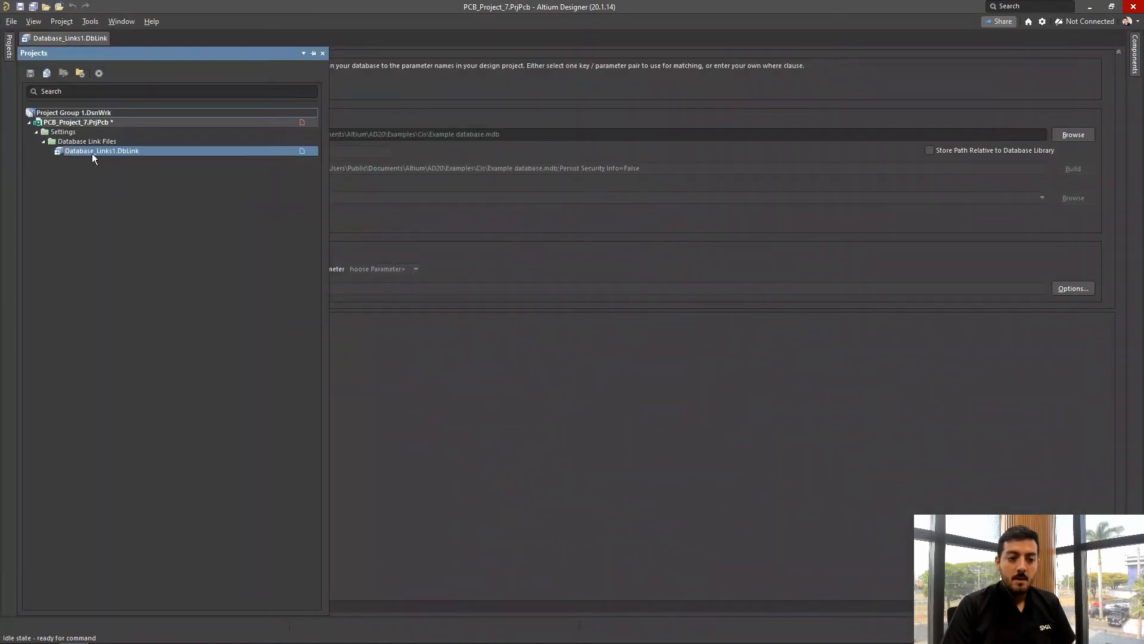
click(126, 153)
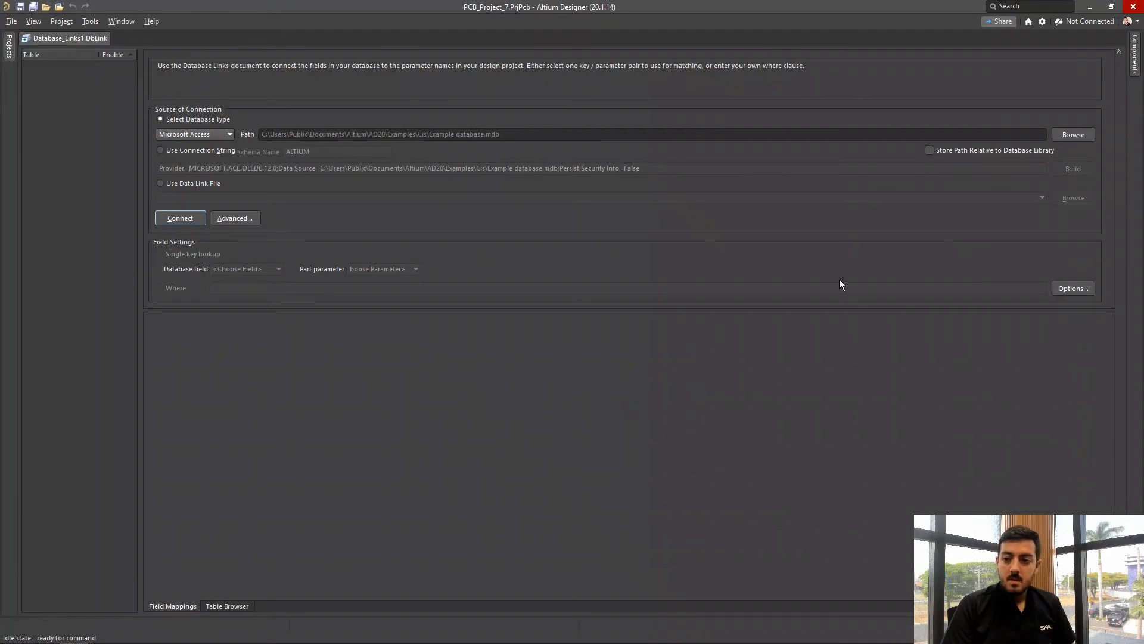
Choose Microsoft Access as the database type for the link file's source of connection
click(224, 134)
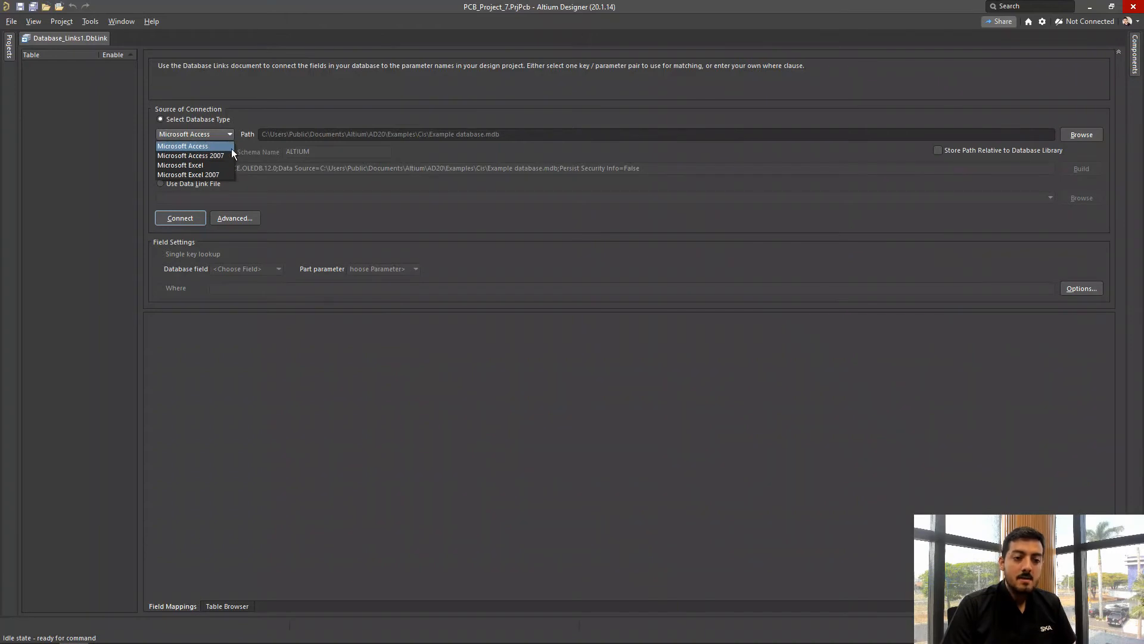
click(195, 146)
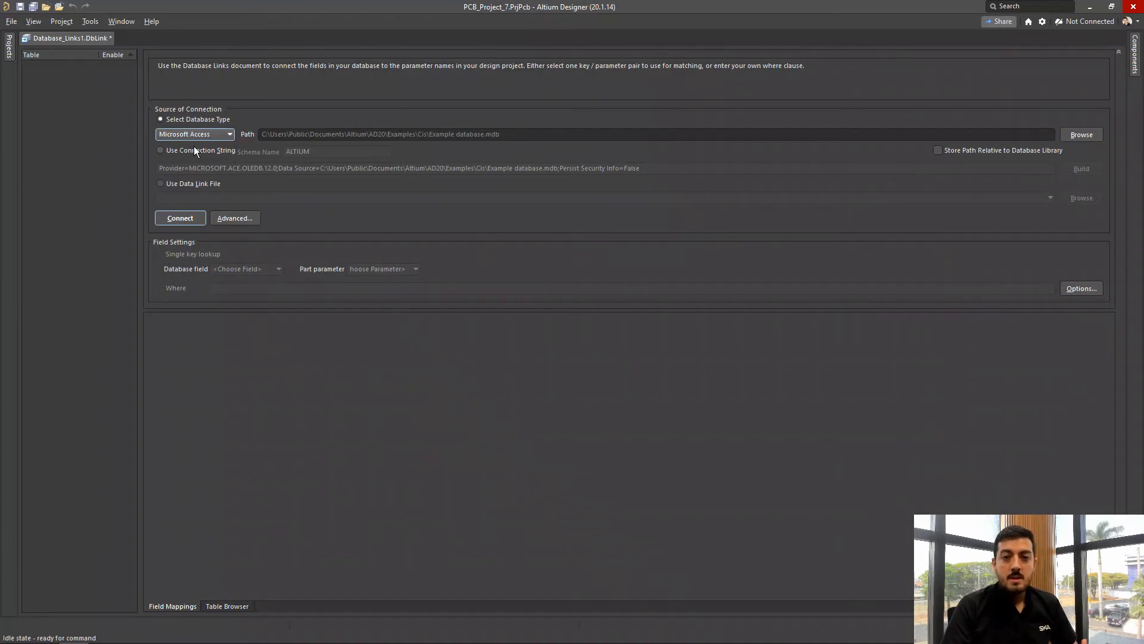
Inspect the connection string alternative, and return the source of connection to Select Database Type
click(160, 151)
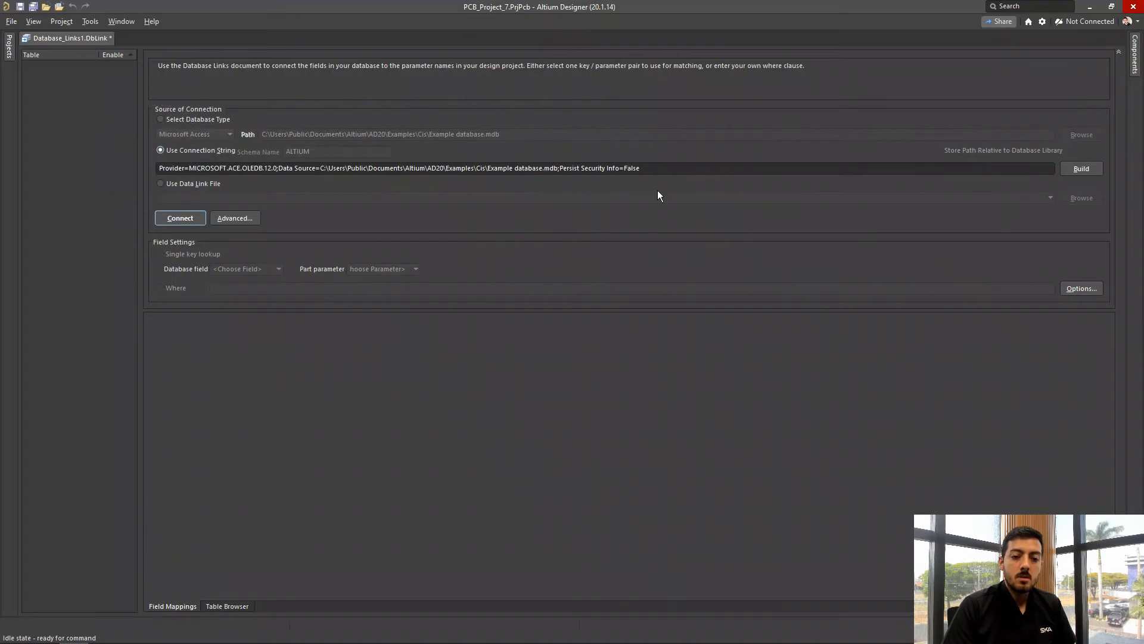
click(642, 169)
drag(642, 170, 161, 177)
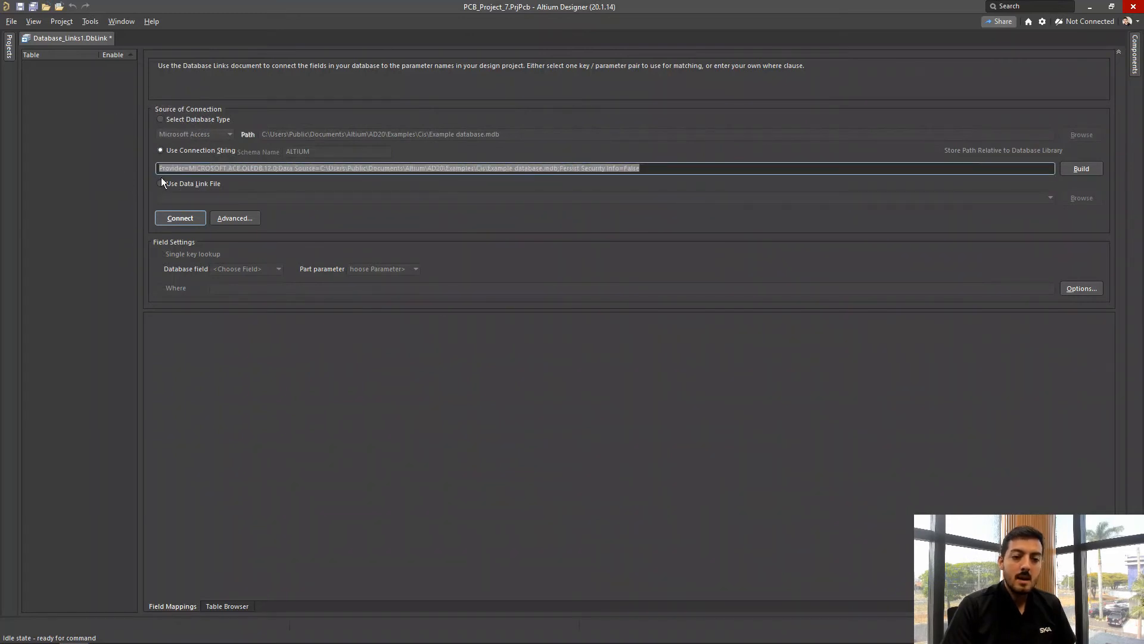
click(160, 121)
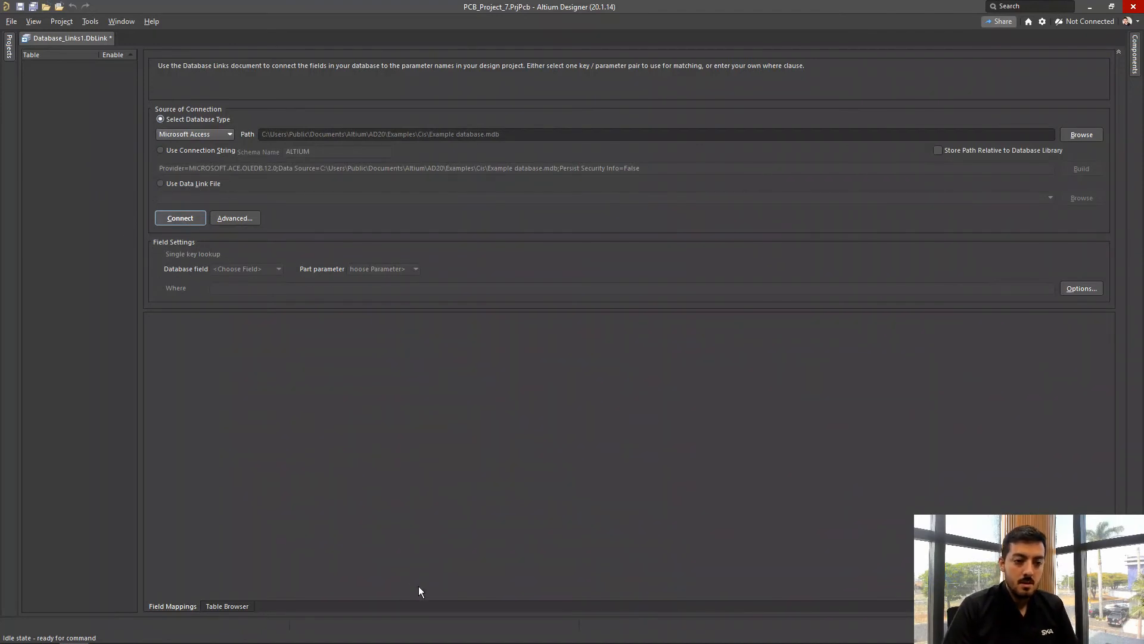
click(171, 119)
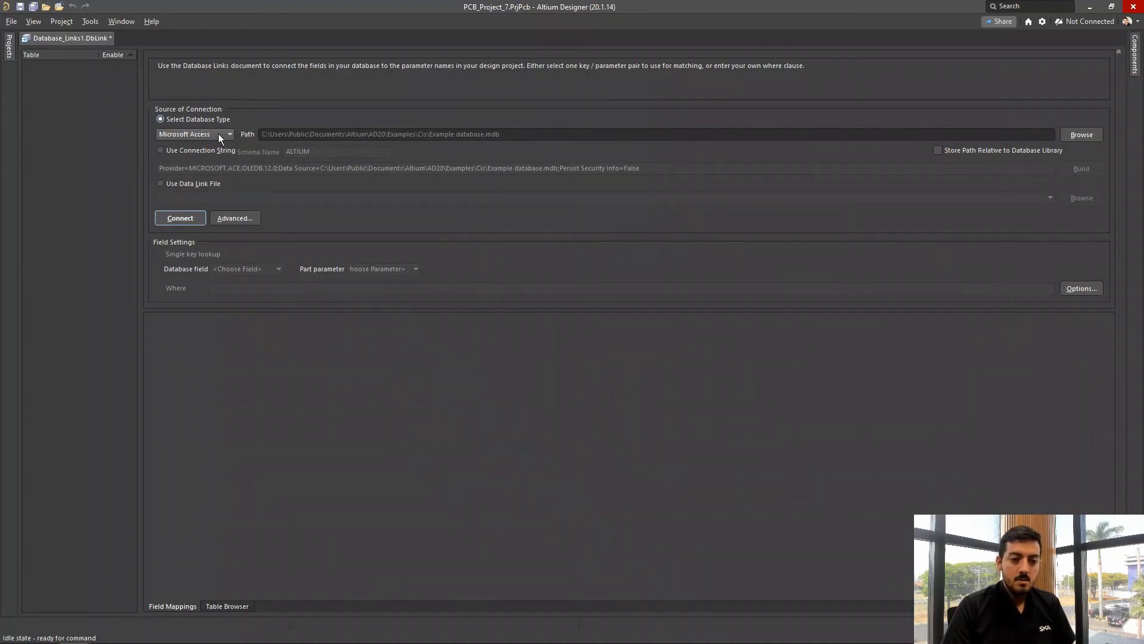
Select Example database.mdb from the DatabaseExamples folder as the source and connect the link file to it
click(1089, 135)
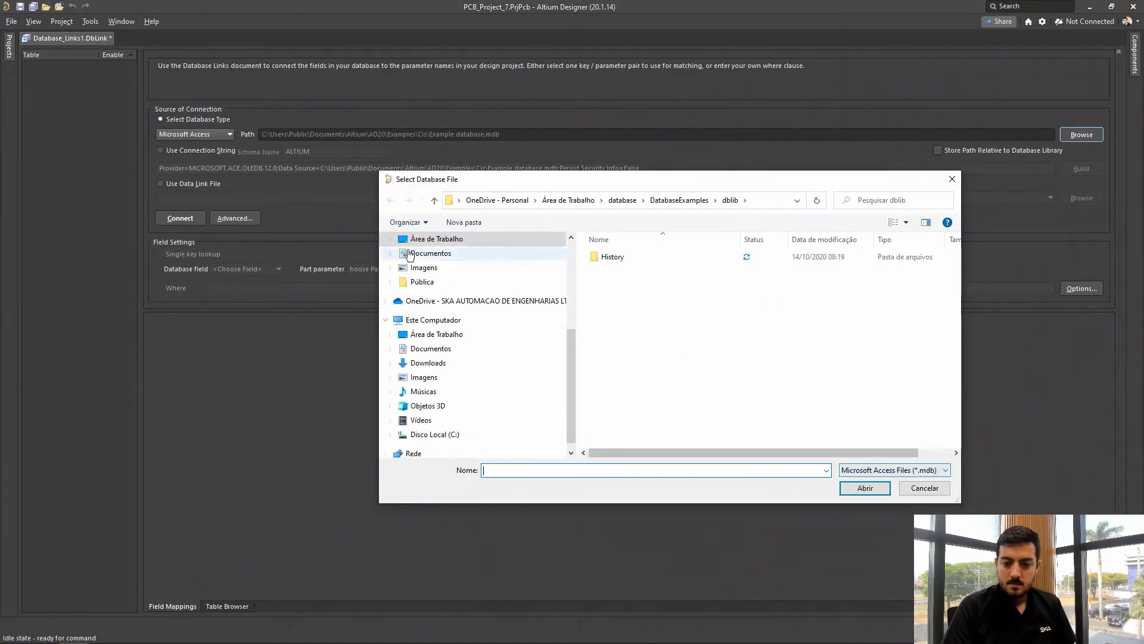
click(434, 200)
click(659, 282)
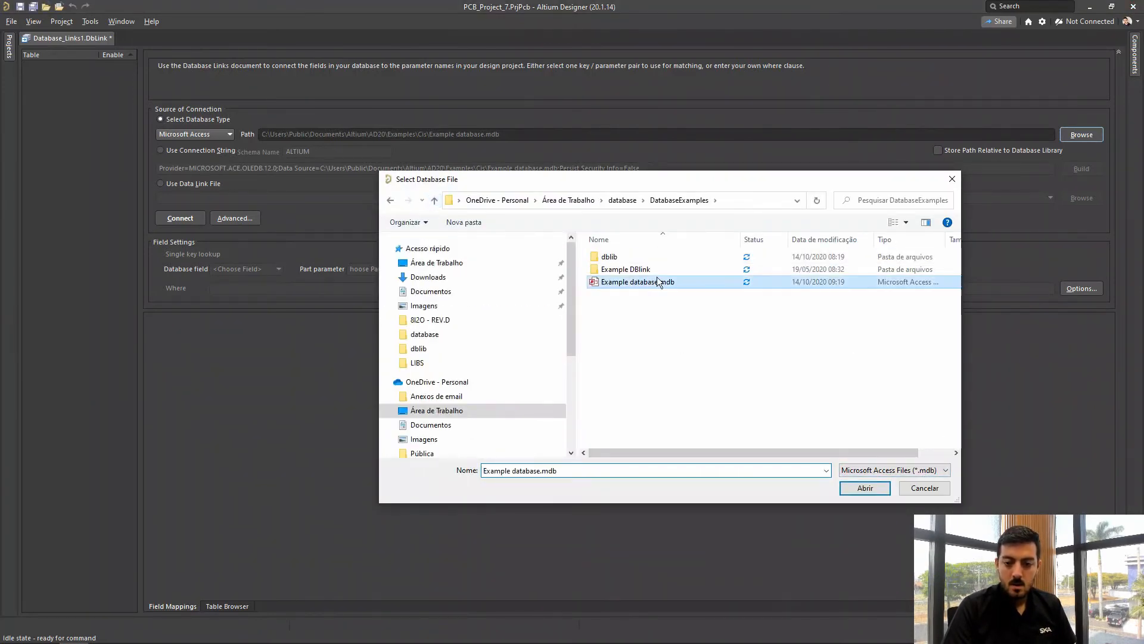
click(856, 488)
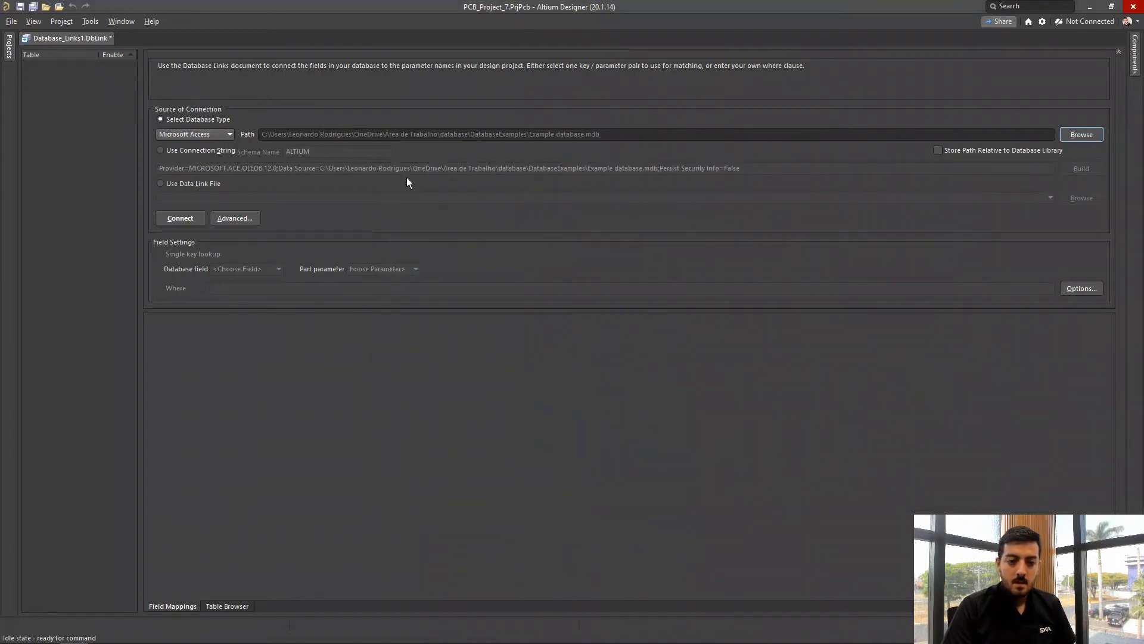
click(179, 218)
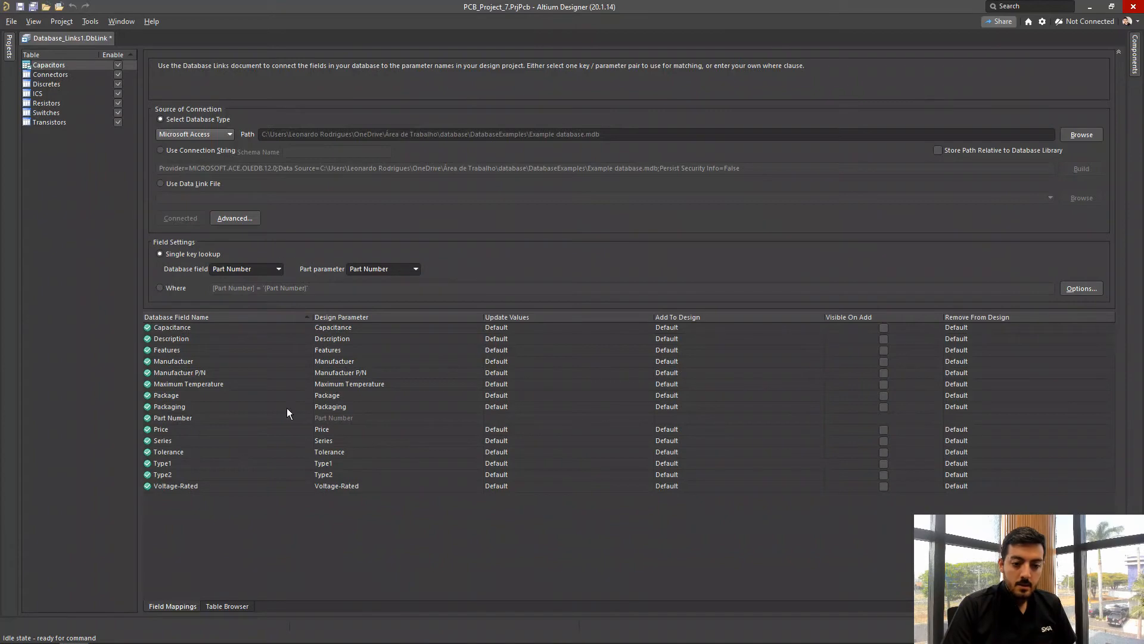
Browse the records of the linked Capacitors table in the database link file
click(226, 606)
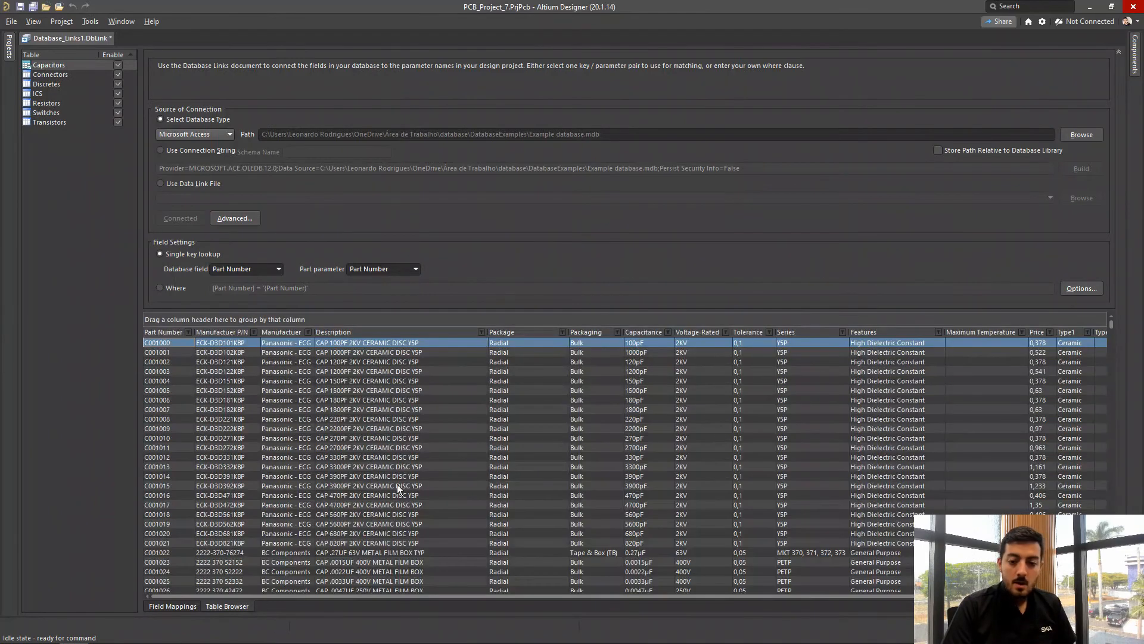
scroll(410, 384, down, 1)
scroll(410, 390, down, 20)
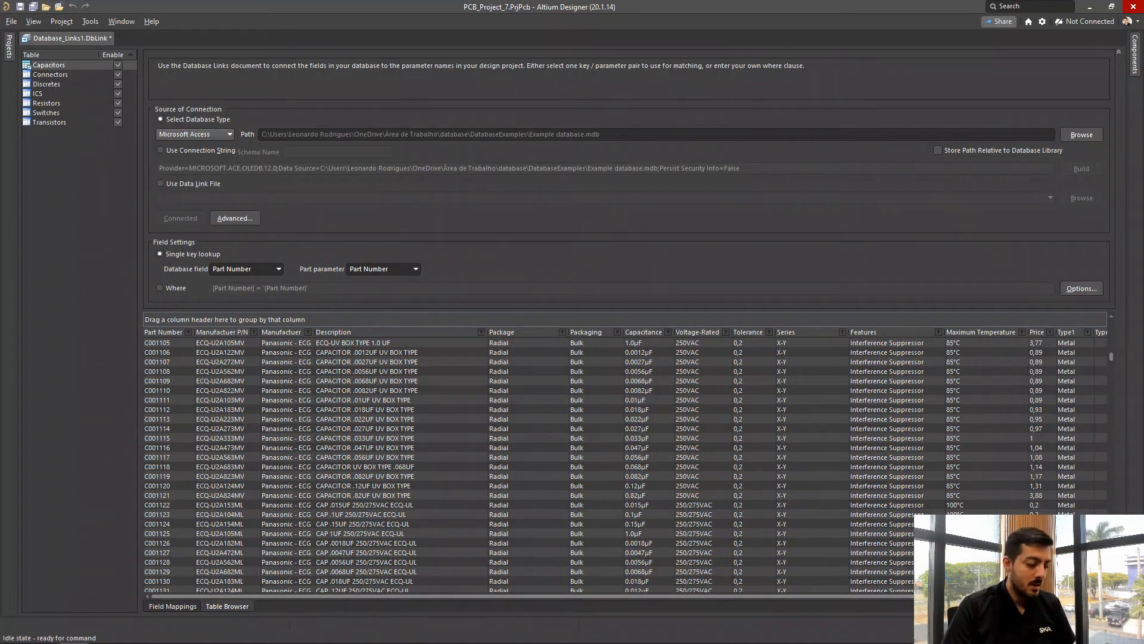
Compare the linked tables with the table list in Access, and return to the first record of the linked Capacitors table
key(alt+Tab)
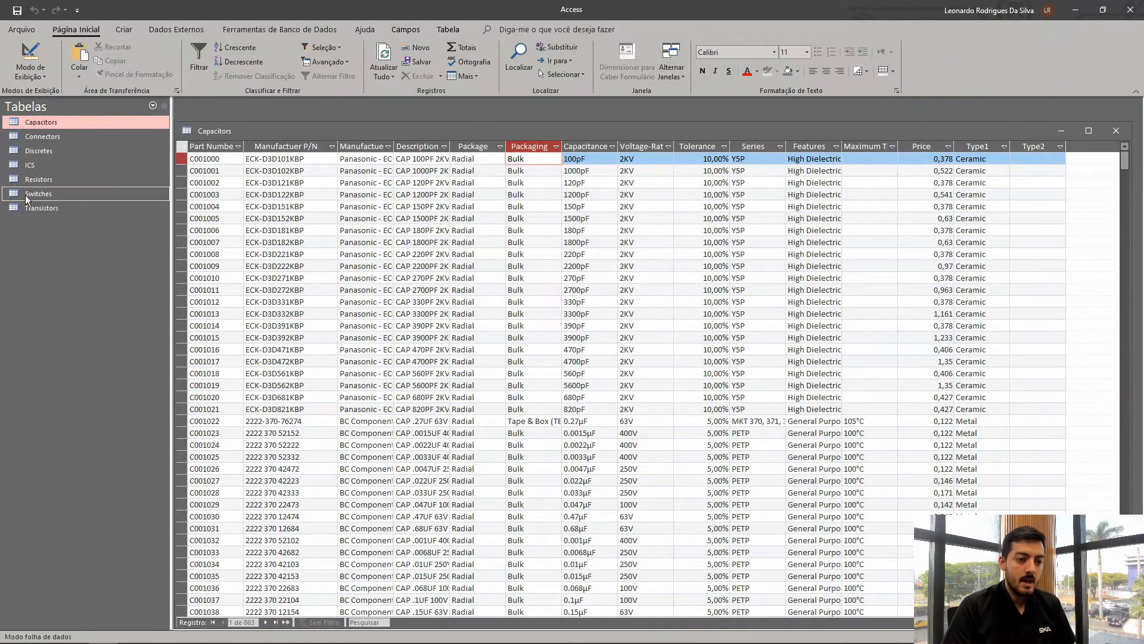
click(1130, 10)
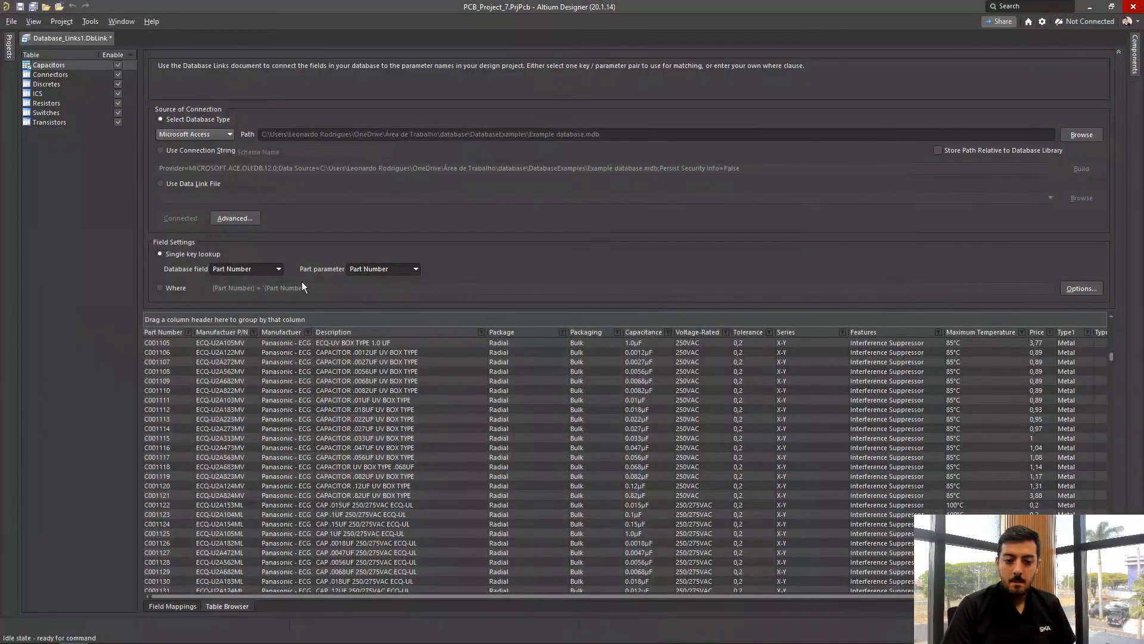
scroll(563, 456, down, 10)
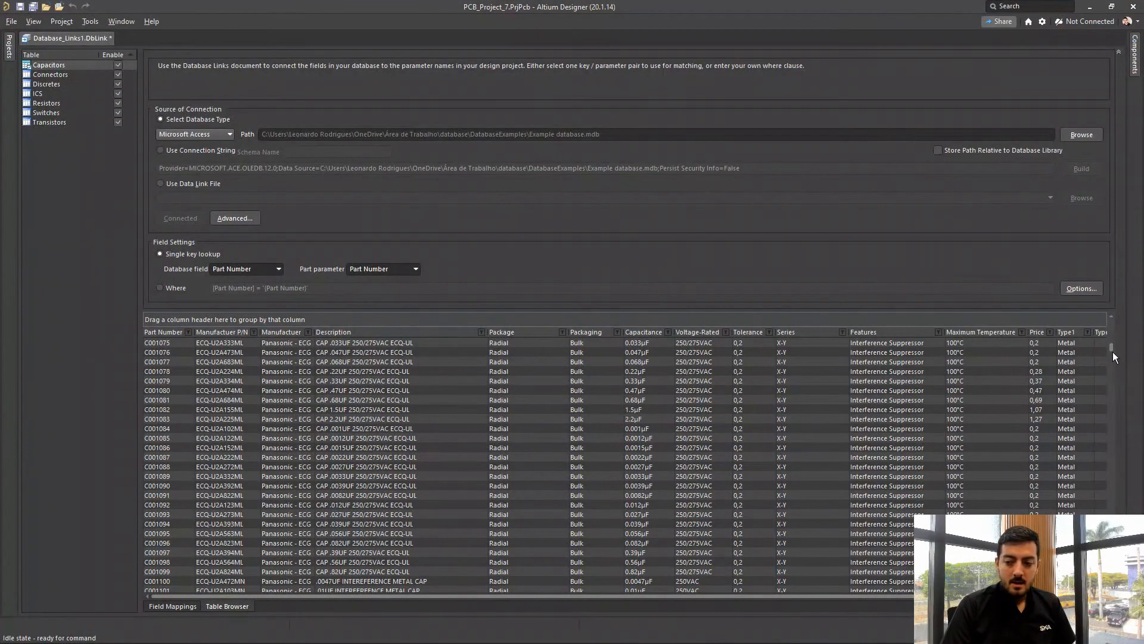
scroll(1112, 351, down, 8)
drag(1110, 354, 1089, 323)
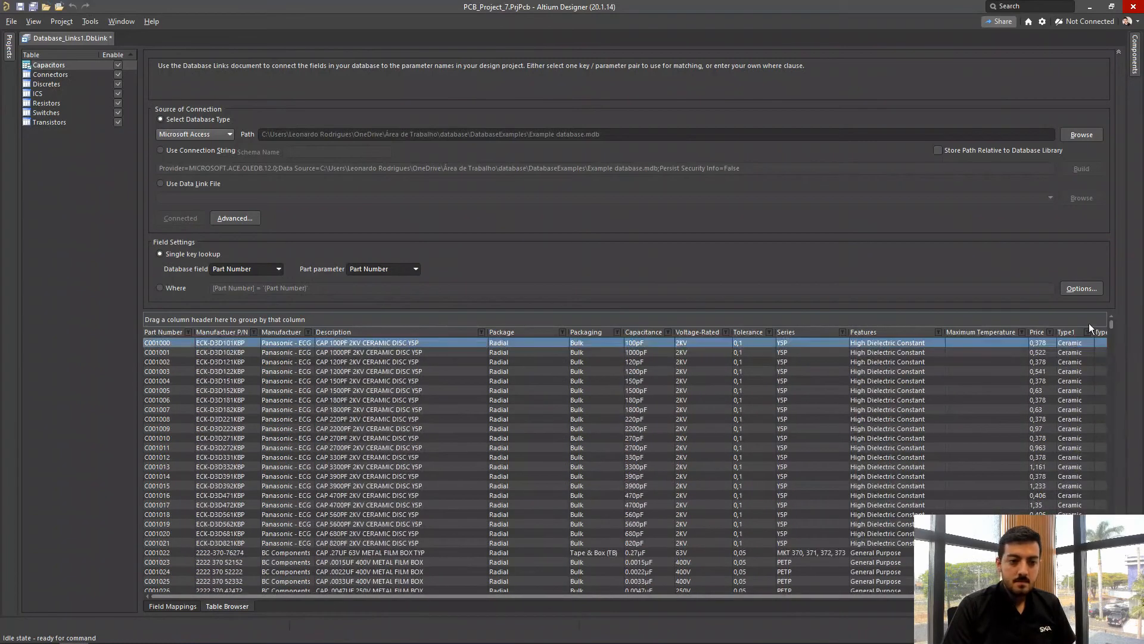
Review the Capacitors field mappings and records, along with the database field and part parameter used for the single key lookup
click(171, 606)
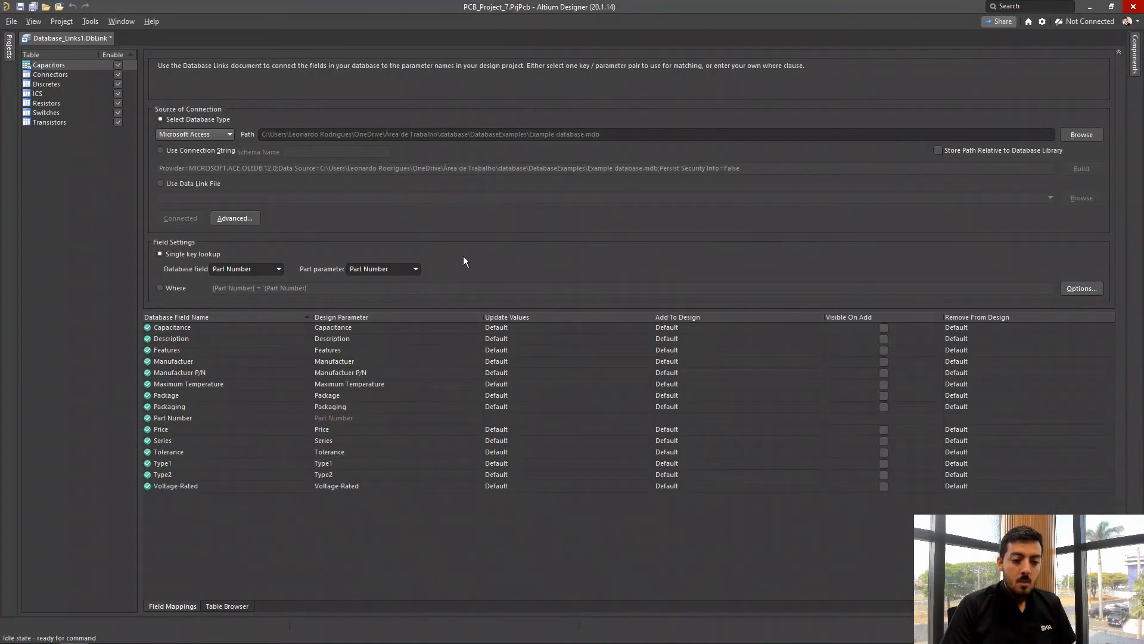
click(233, 604)
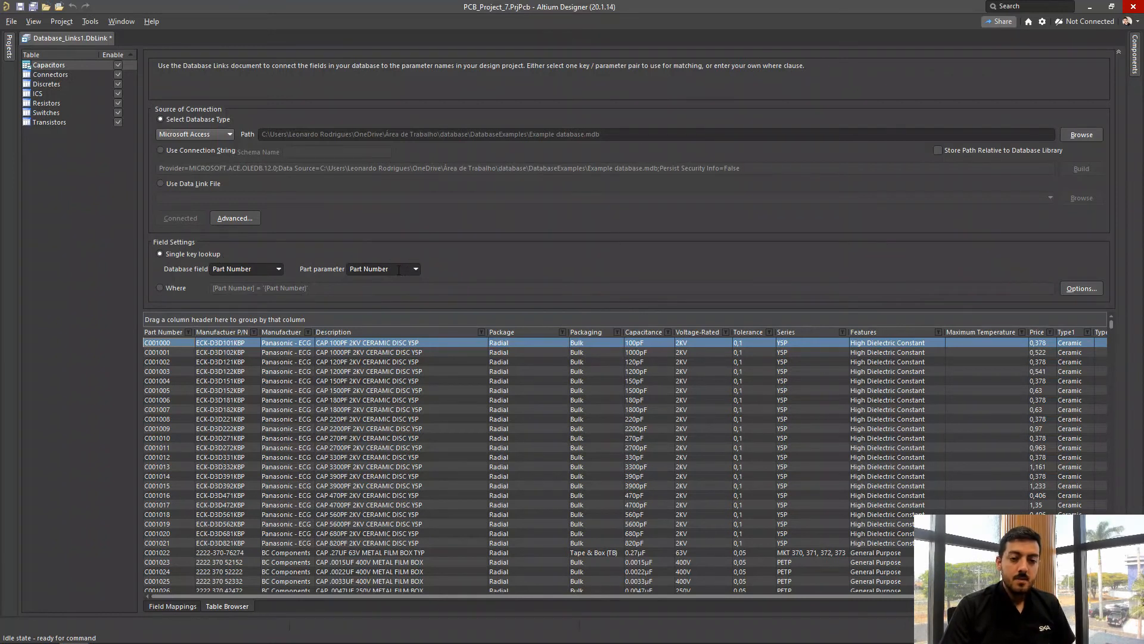
click(181, 274)
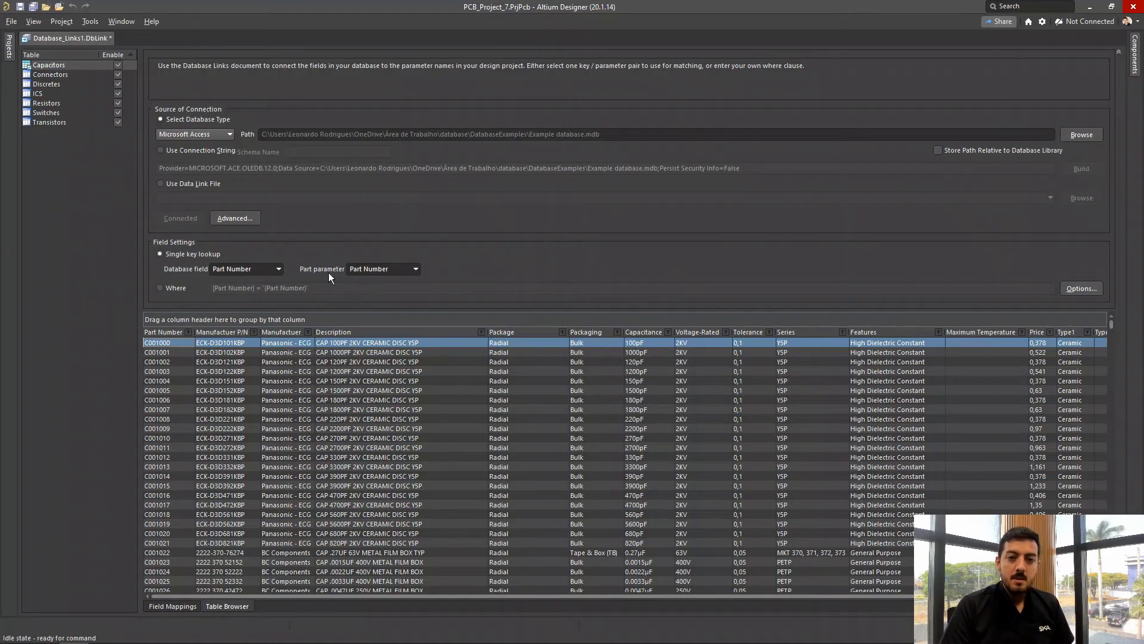
click(349, 272)
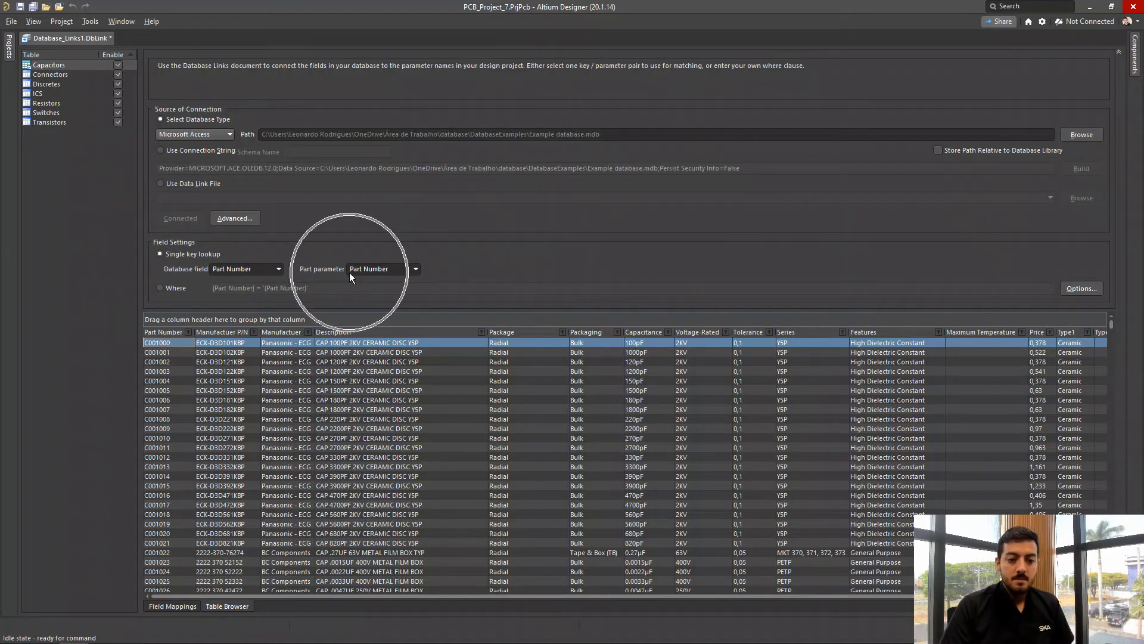
click(201, 271)
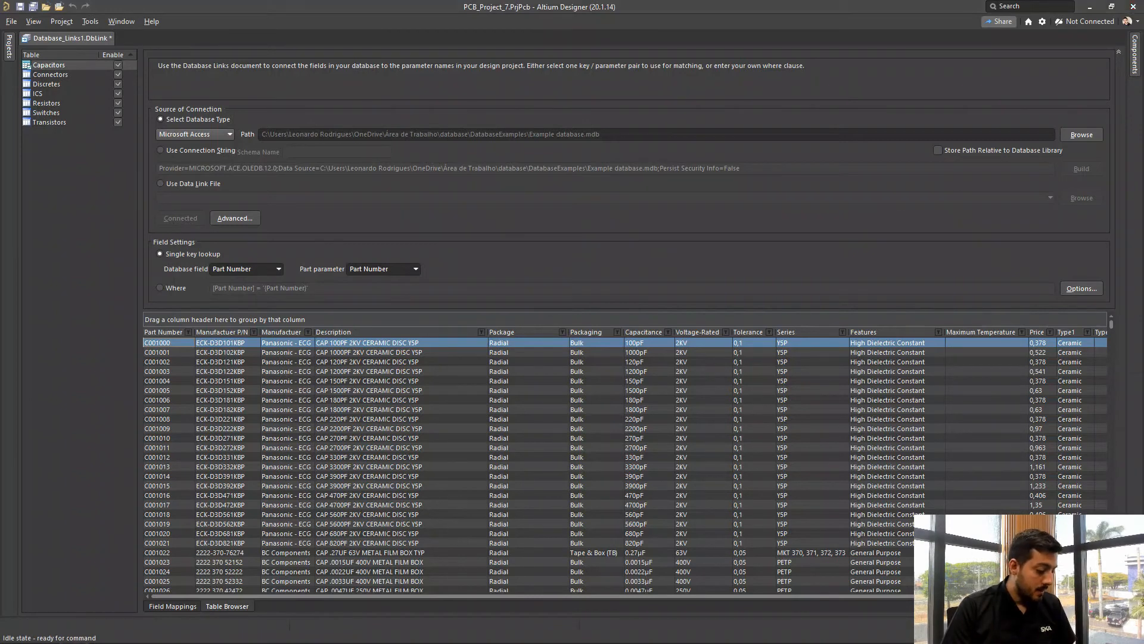
Switch to Access and examine the Part Number field of the first capacitor record
key(alt+Tab)
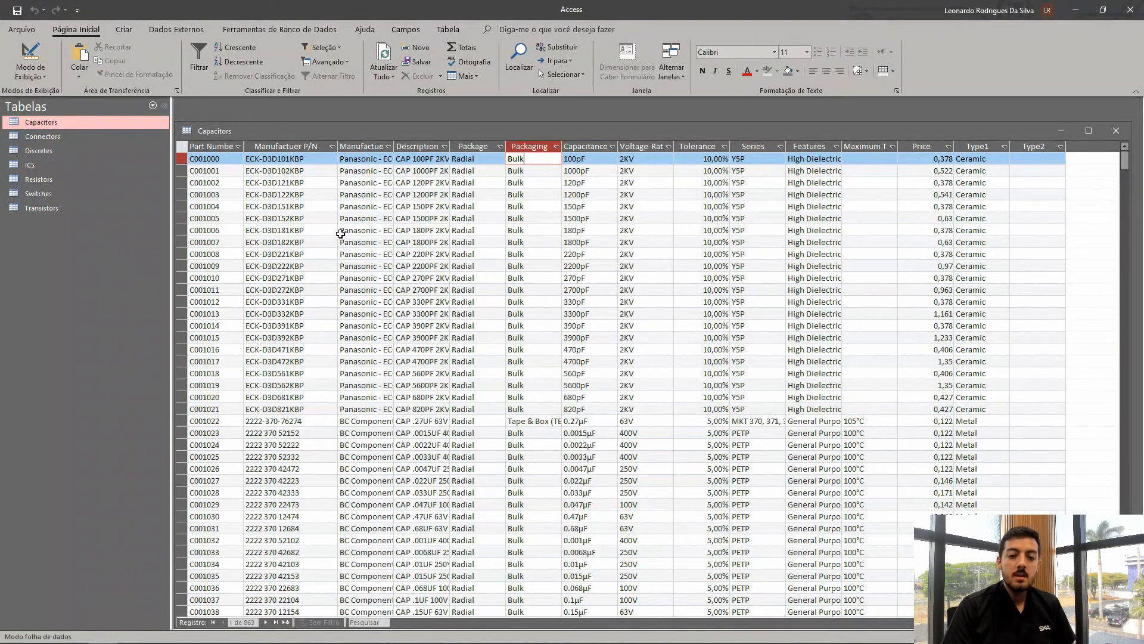
click(252, 203)
click(218, 159)
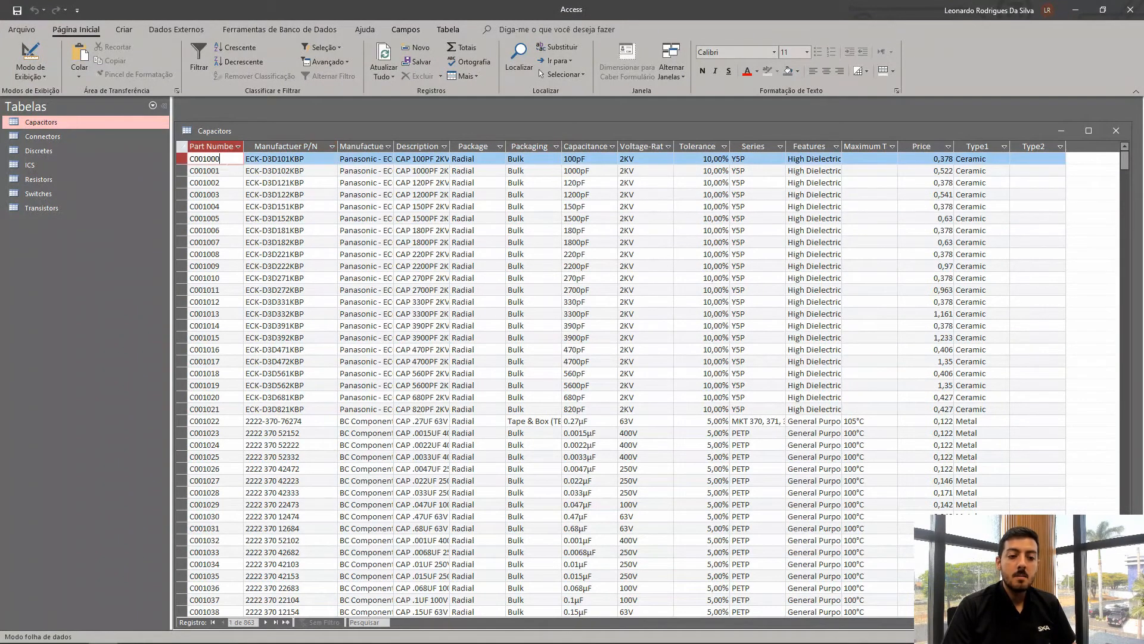
Widen the Part Number column of the Capacitors table and examine the code of the first capacitor record
double_click(230, 249)
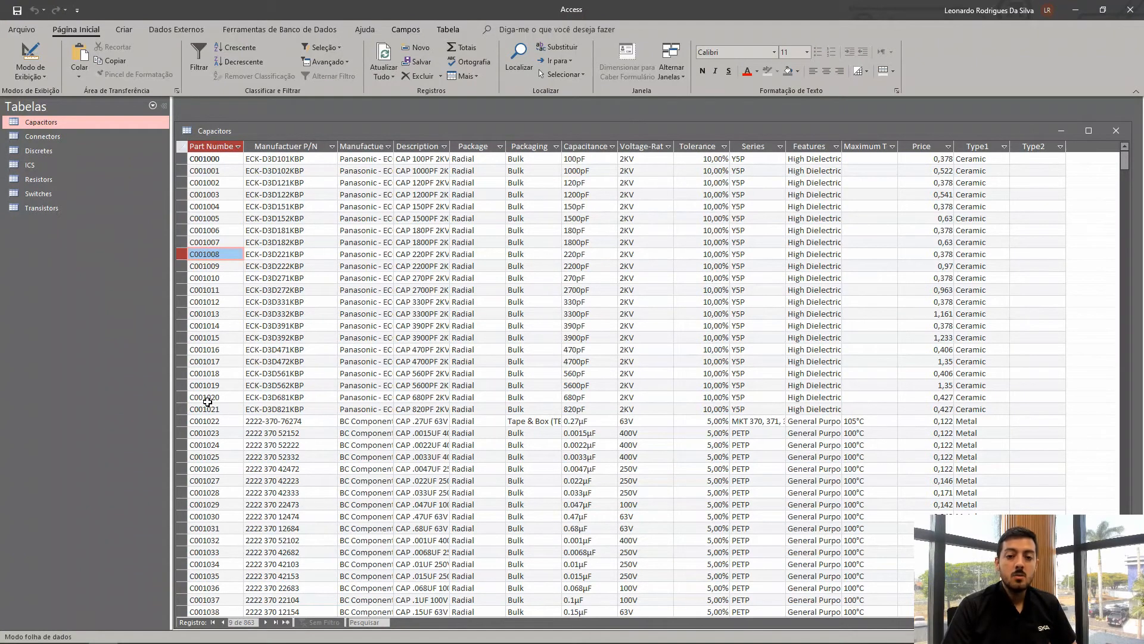
click(274, 376)
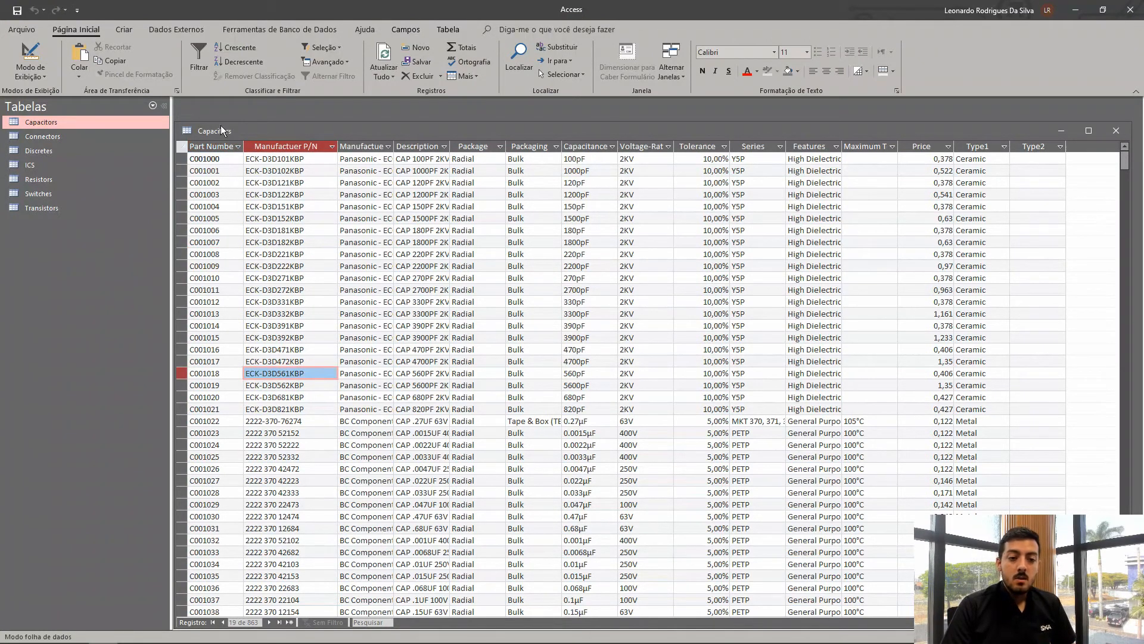
drag(245, 146, 299, 146)
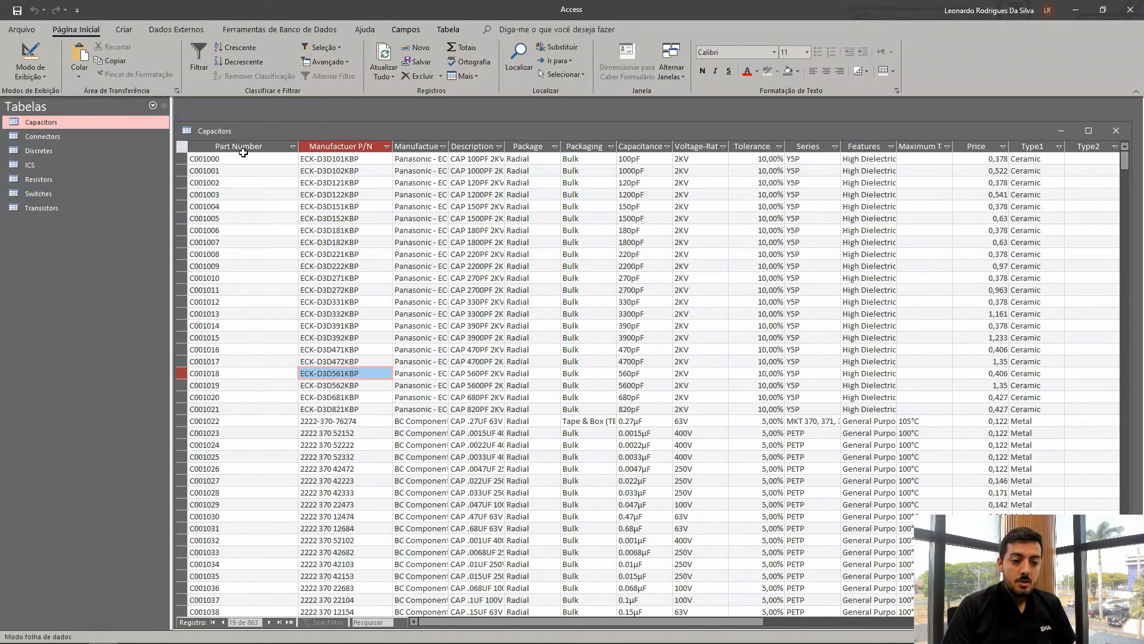
click(217, 159)
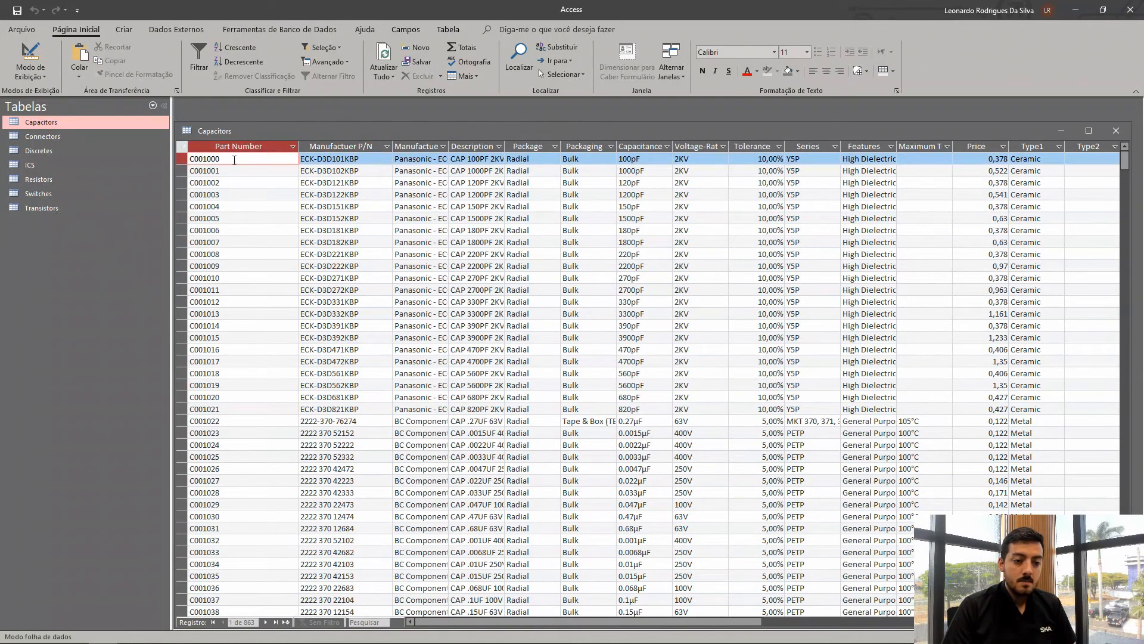
drag(234, 159, 200, 159)
click(248, 241)
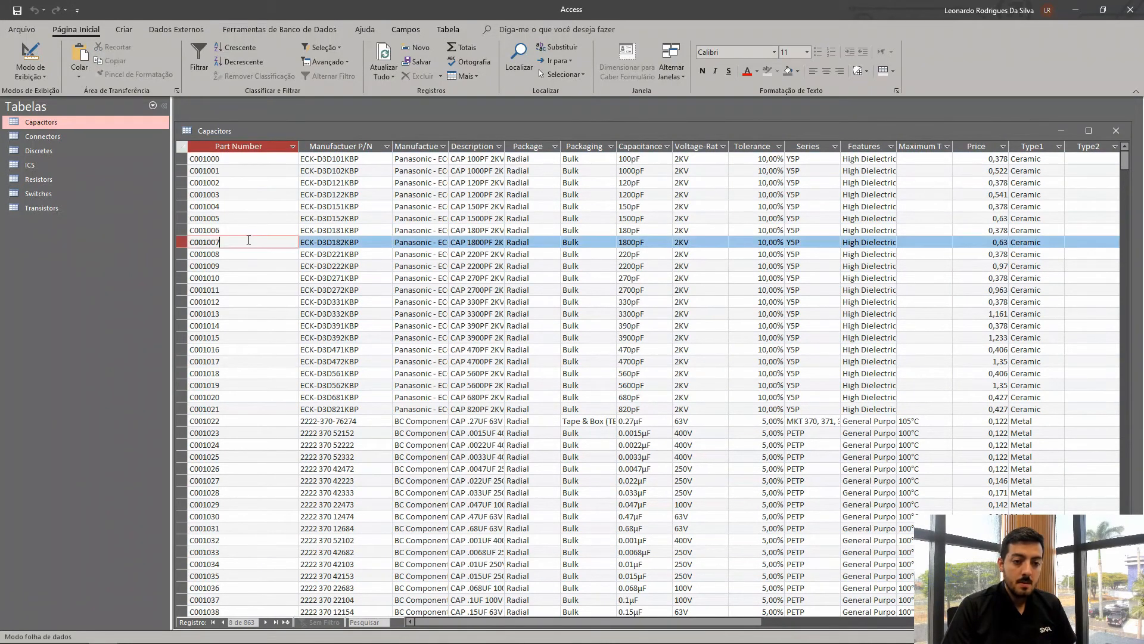
click(210, 163)
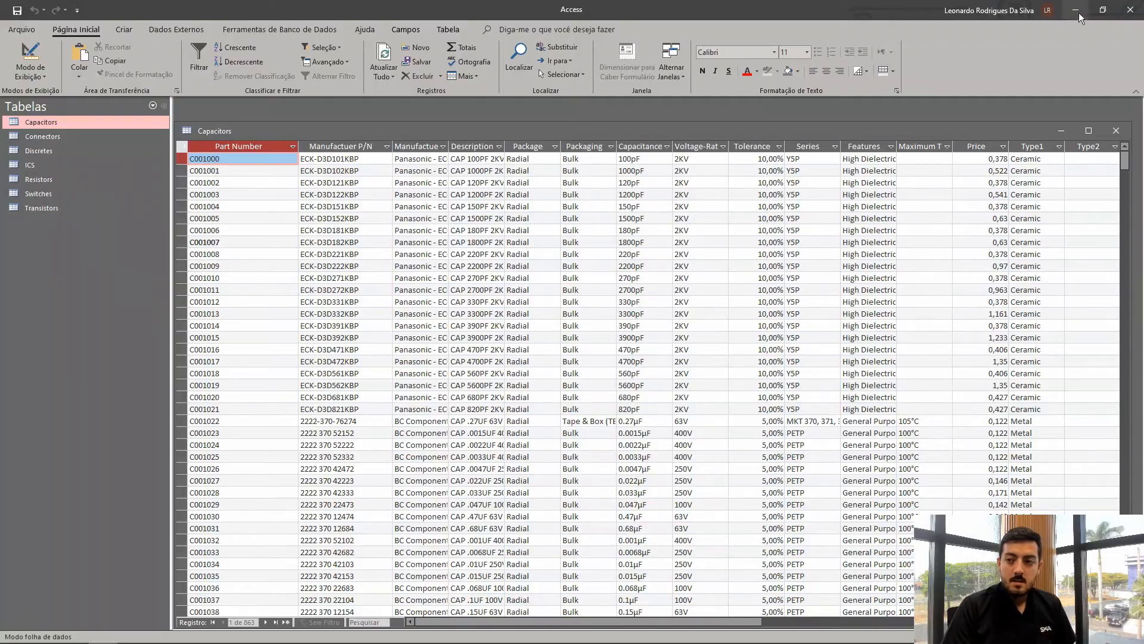
Return to Altium Designer, check the database field used for the single key lookup, and show the project's file tree
click(1076, 10)
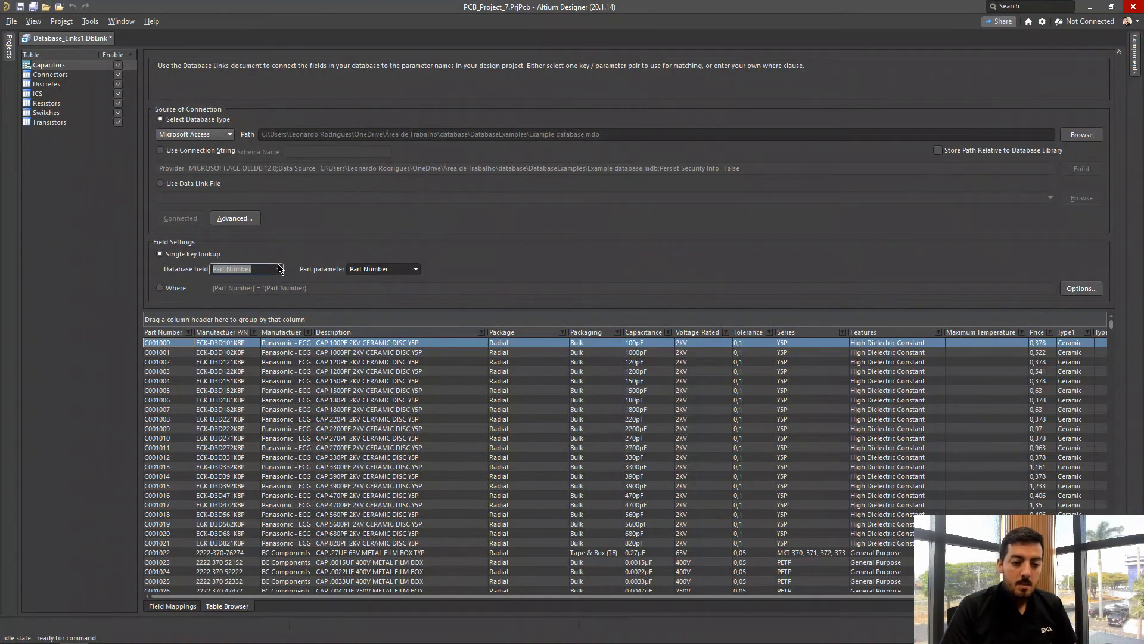
click(232, 269)
click(247, 294)
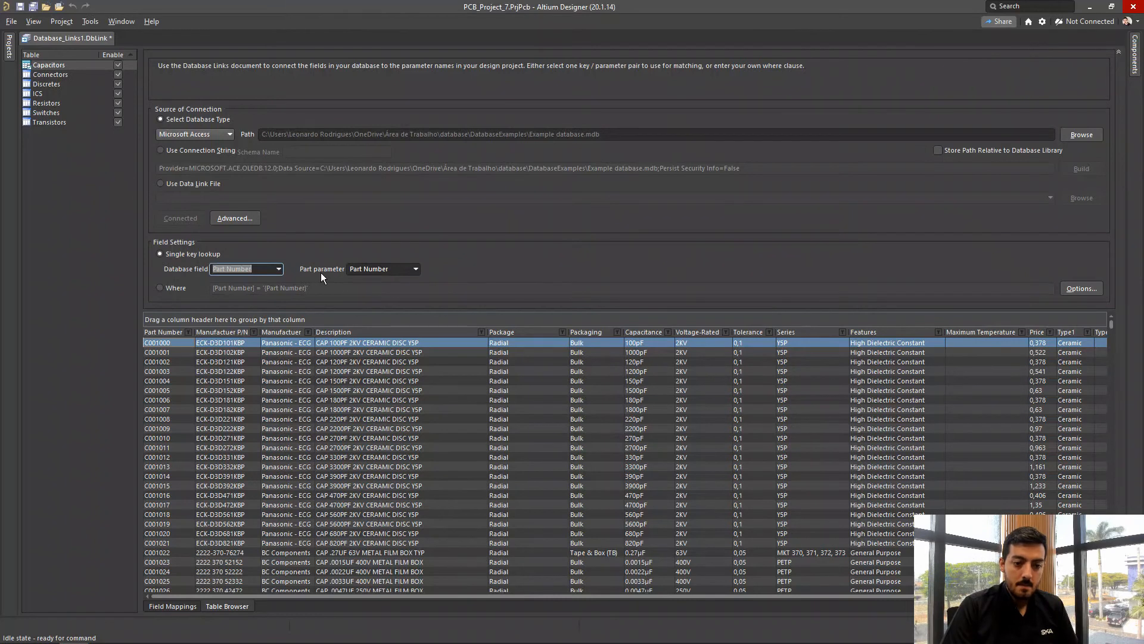
click(9, 48)
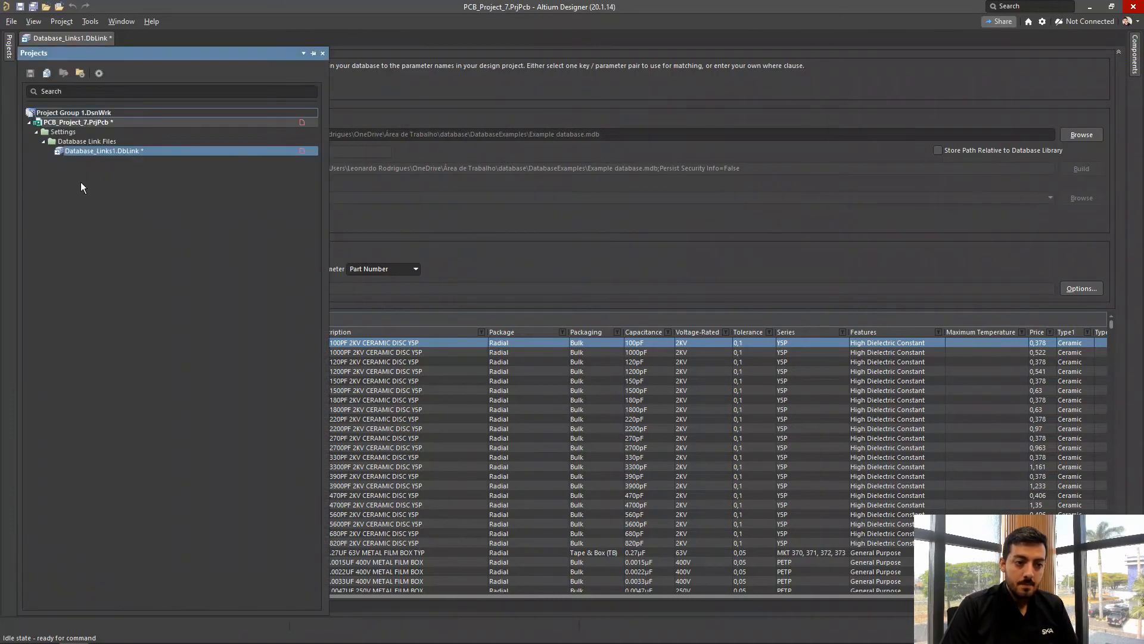
click(10, 22)
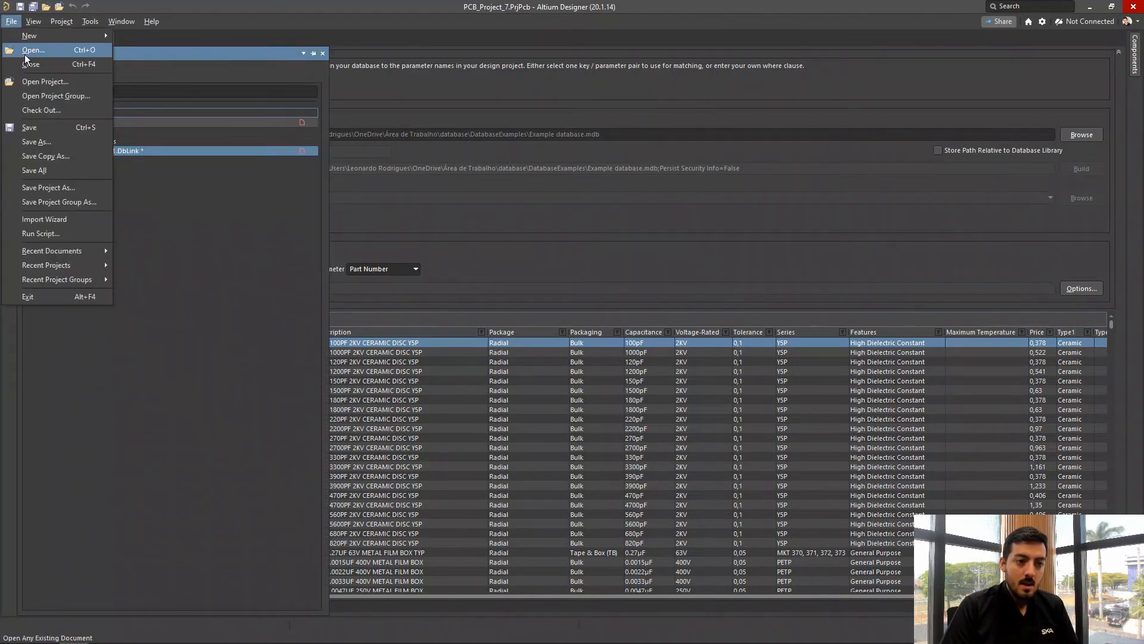
click(37, 83)
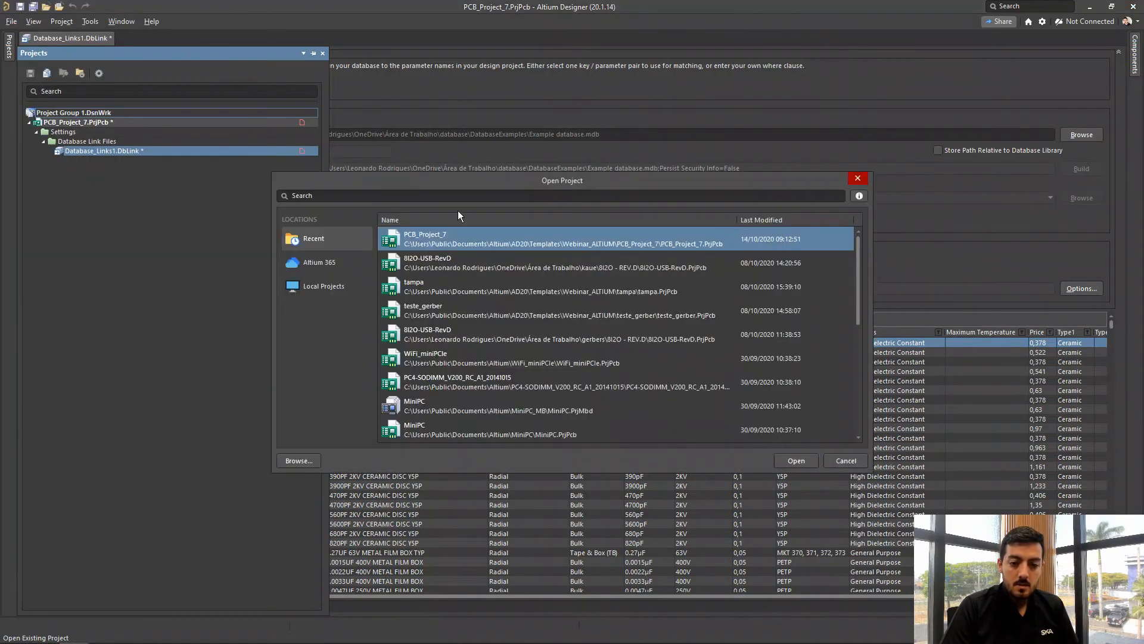
click(798, 461)
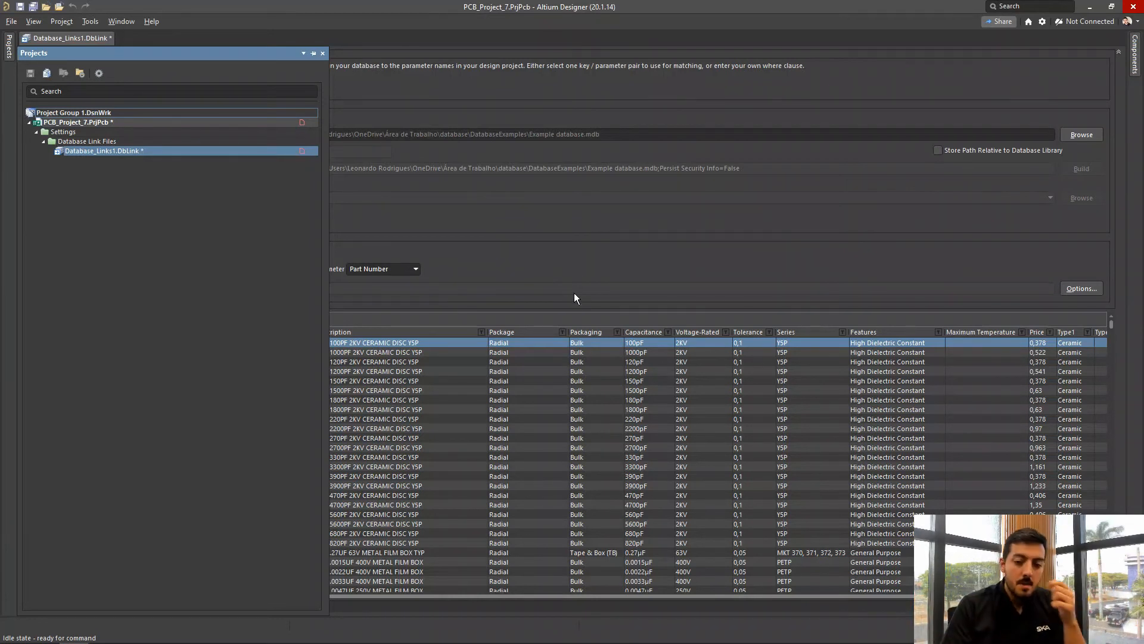
Add a new schematic sheet to the PCB_Project_7 project
right_click(109, 123)
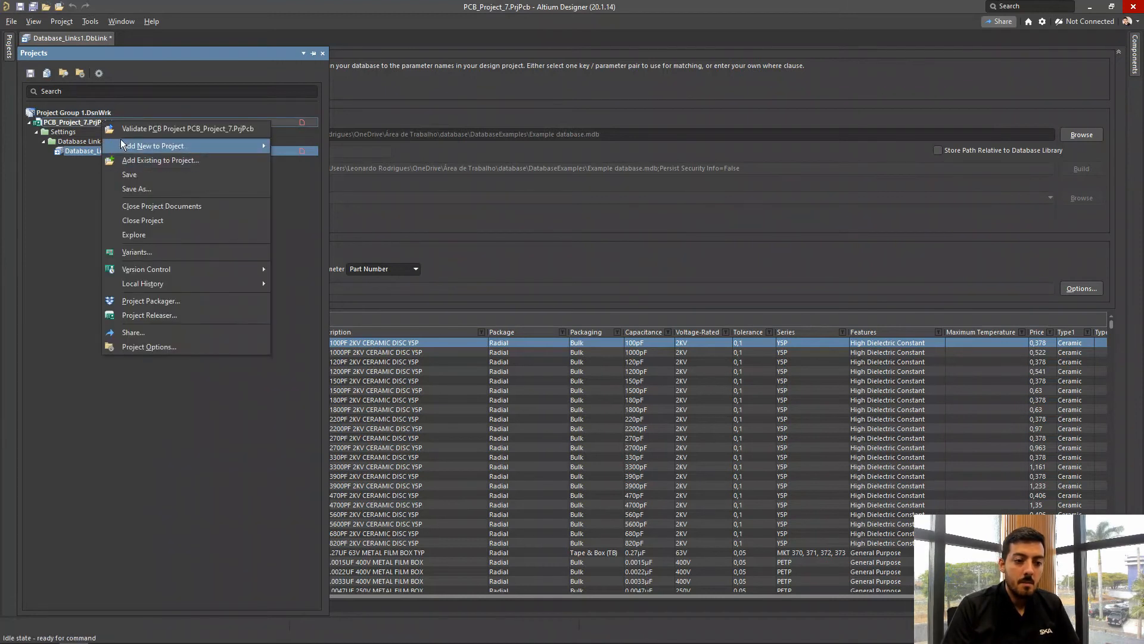
mouse_move(250, 146)
click(307, 146)
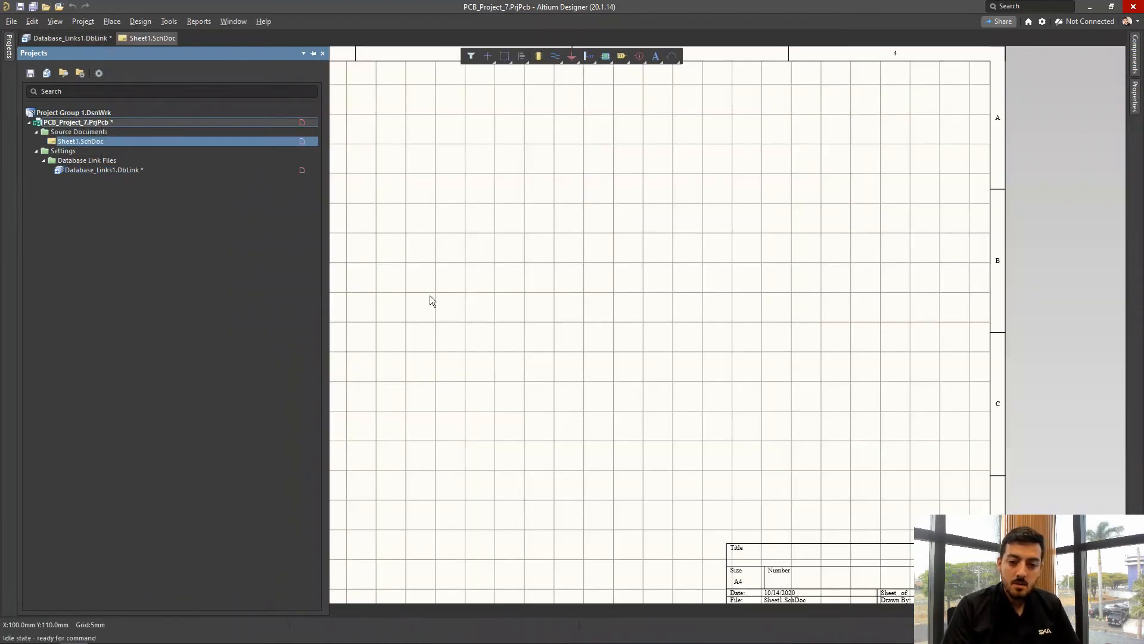
right_click(94, 141)
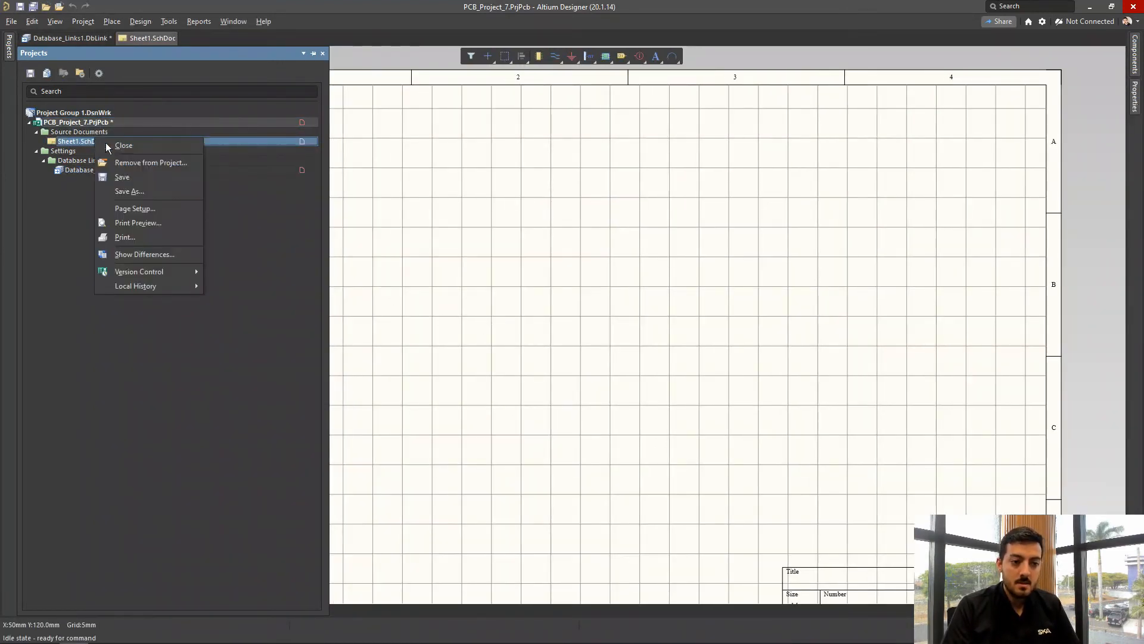
right_drag(394, 292, 431, 261)
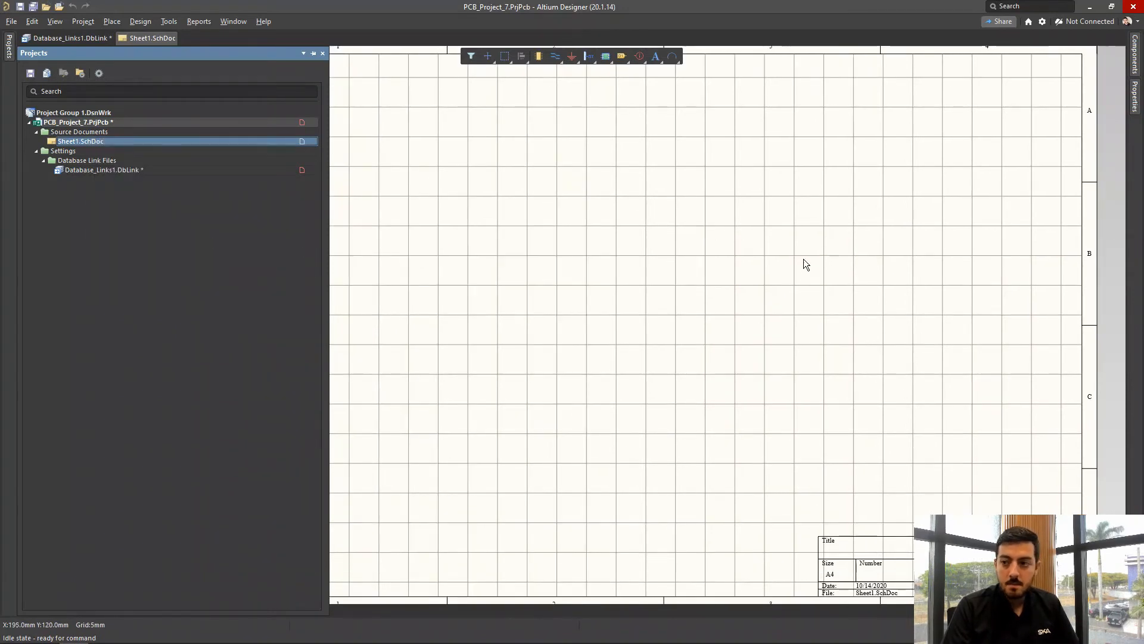
Place the Cap component from Miscellaneous Devices.IntLib in zone B near the schematic sheet's left border
click(1134, 54)
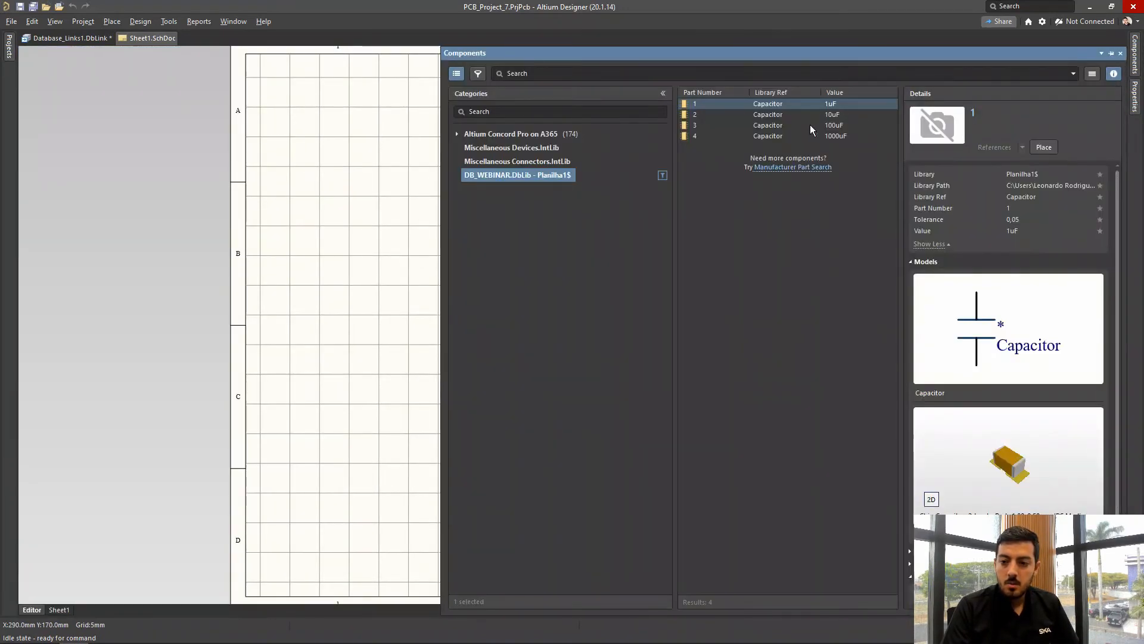
click(544, 149)
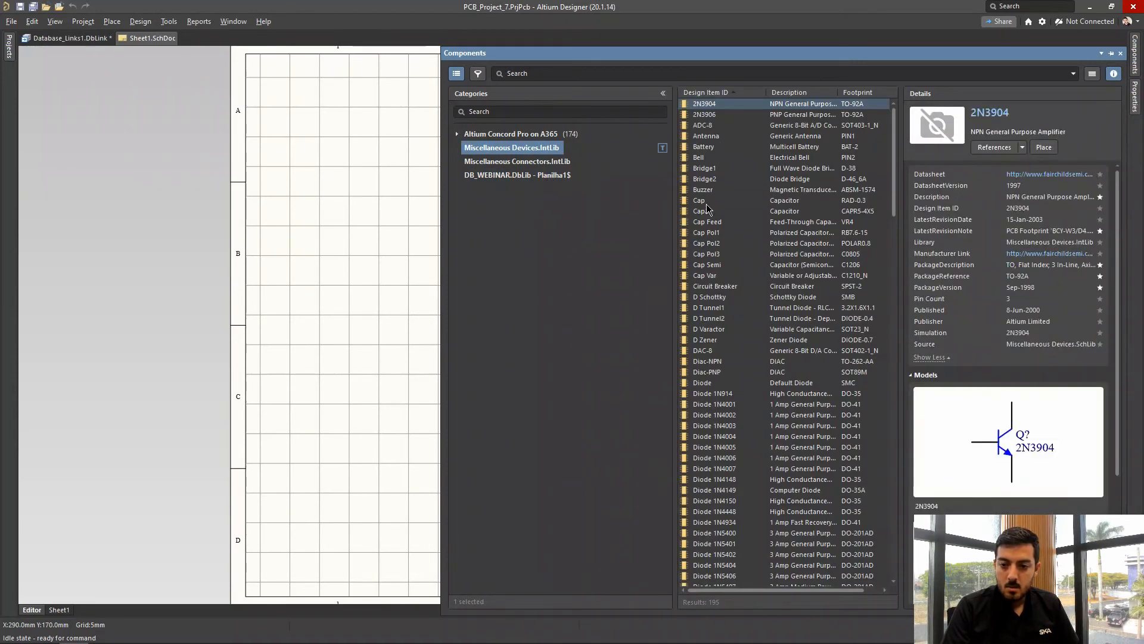
drag(706, 202, 382, 257)
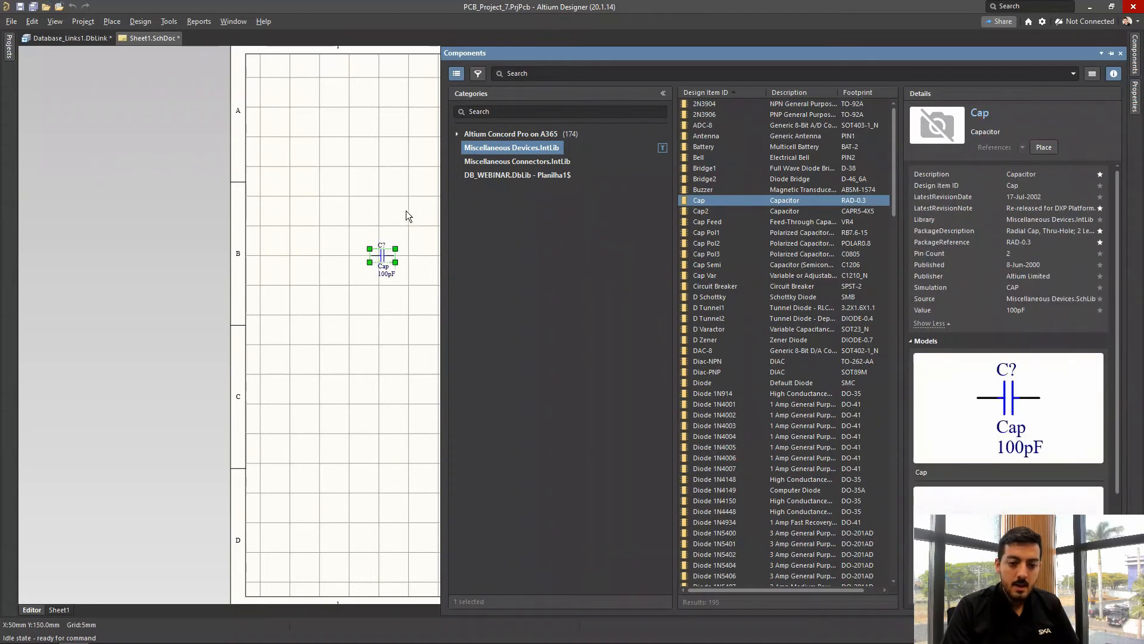
click(366, 215)
ctrl+scroll(366, 215, up, 5)
right_drag(460, 376, 606, 238)
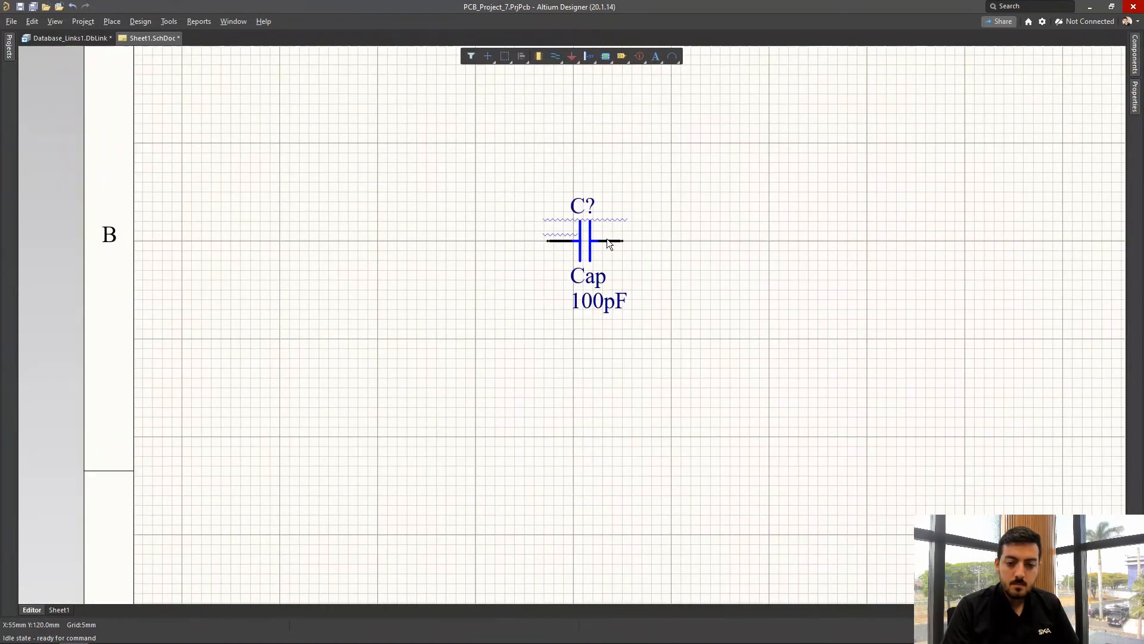
Open the placed capacitor's properties and delete all its parameters from Published through Value
double_click(584, 241)
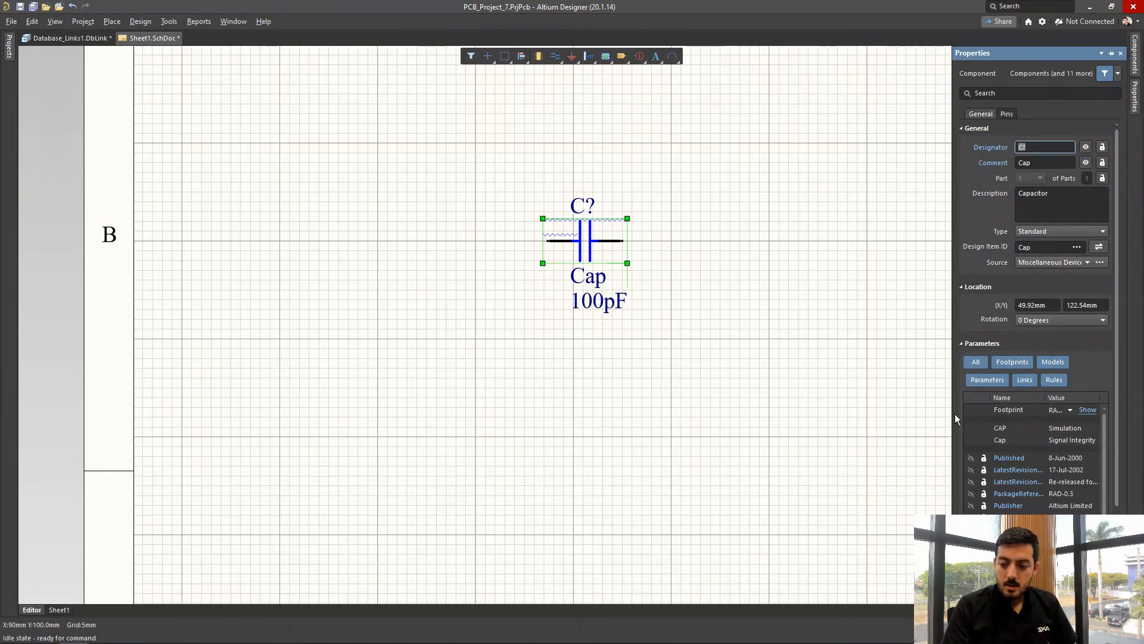
drag(953, 414, 640, 414)
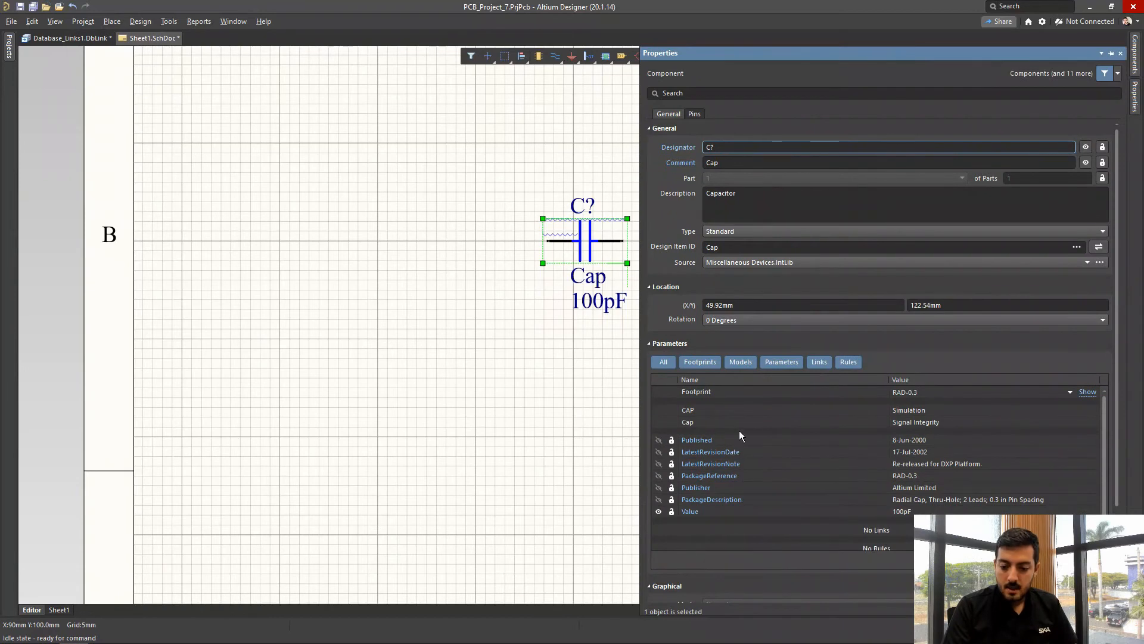
click(745, 441)
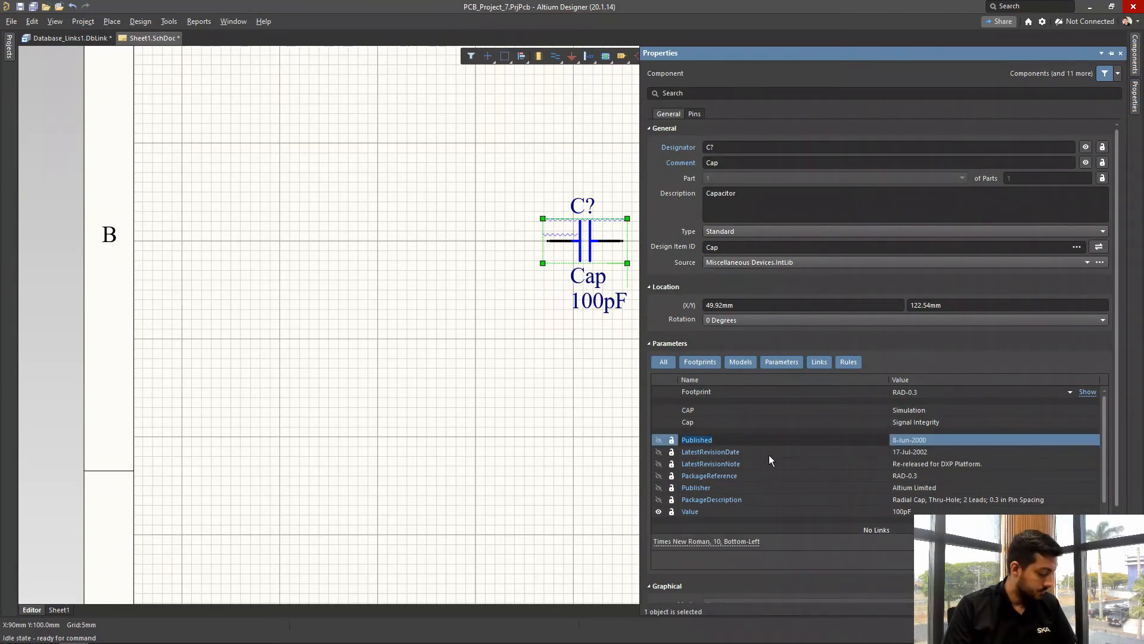
shift+click(767, 513)
scroll(915, 495, down, 1)
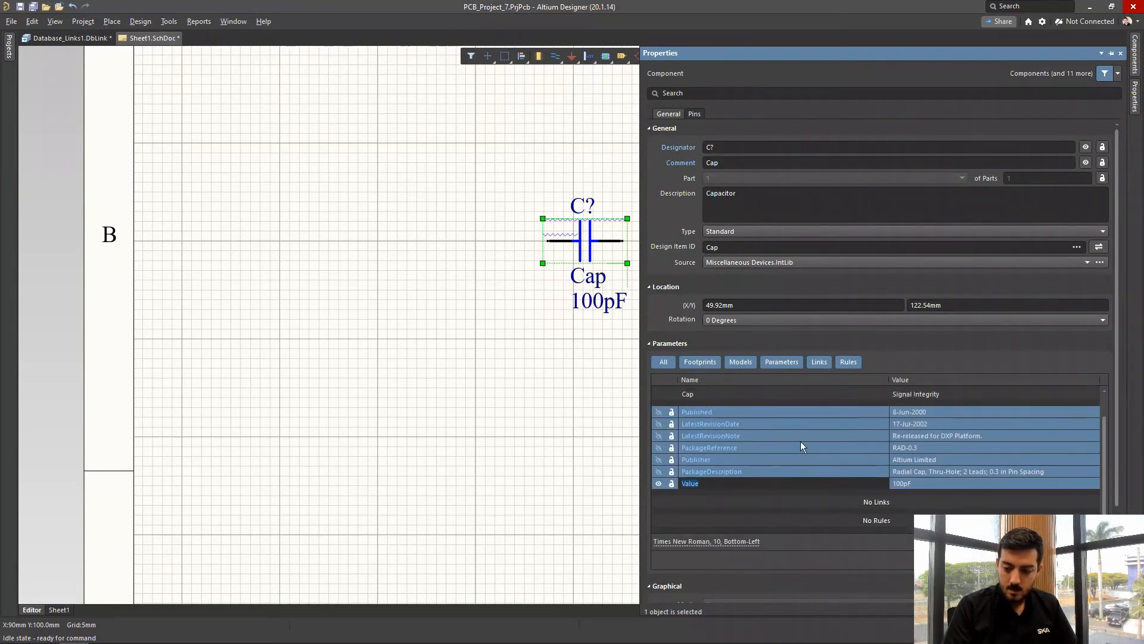
key(Escape)
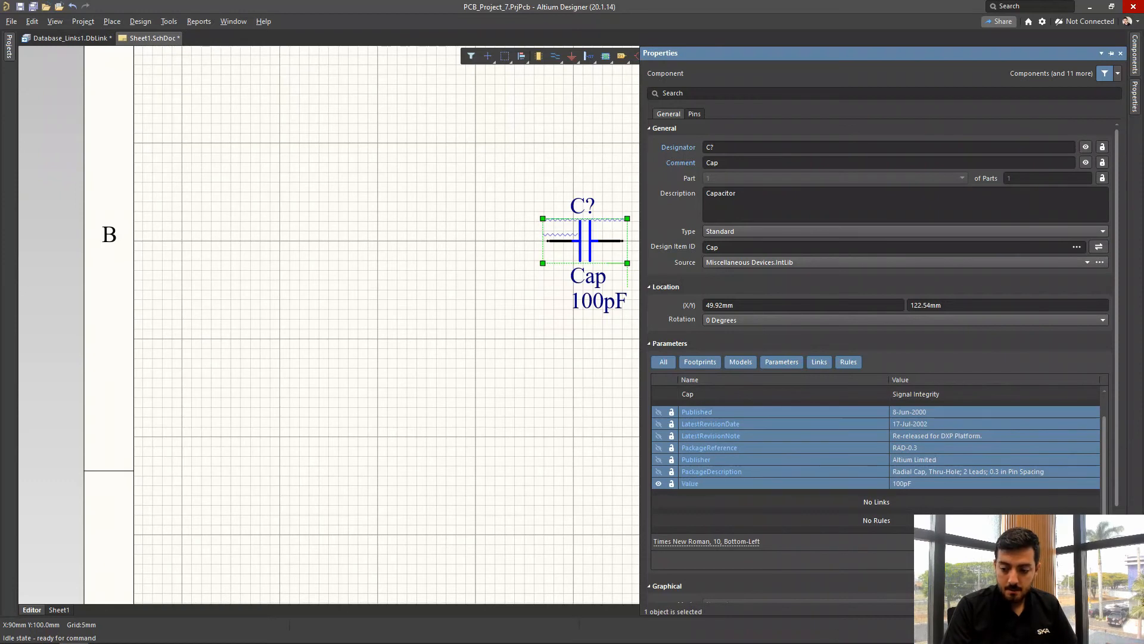
key(Delete)
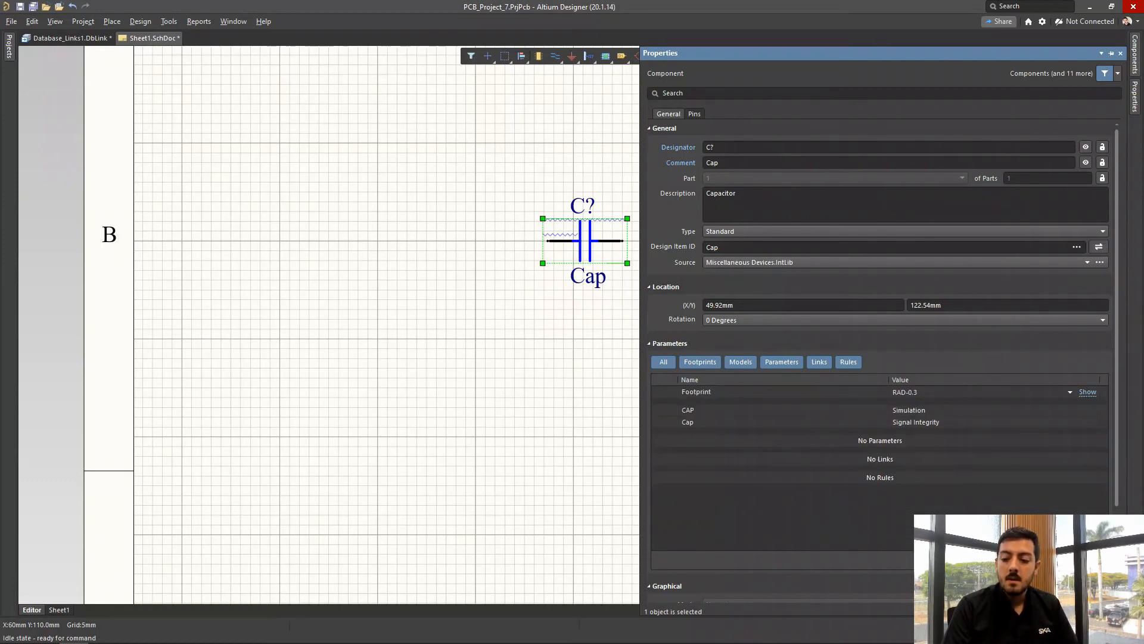
Add a new parameter named CODIGO to the placed capacitor
click(1018, 559)
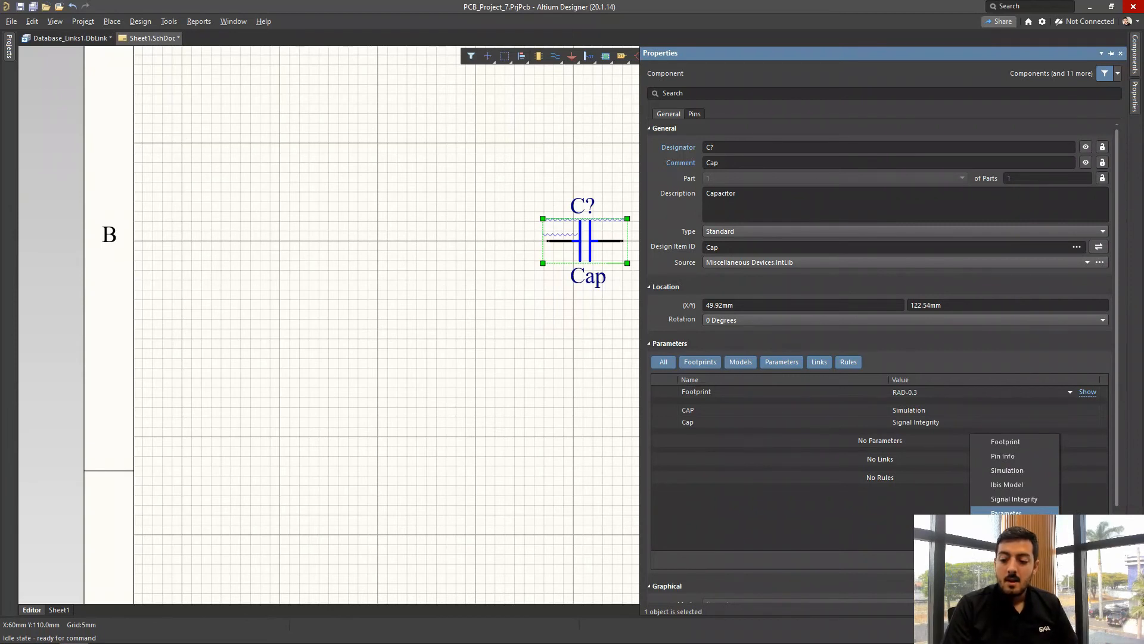
click(1006, 514)
click(726, 442)
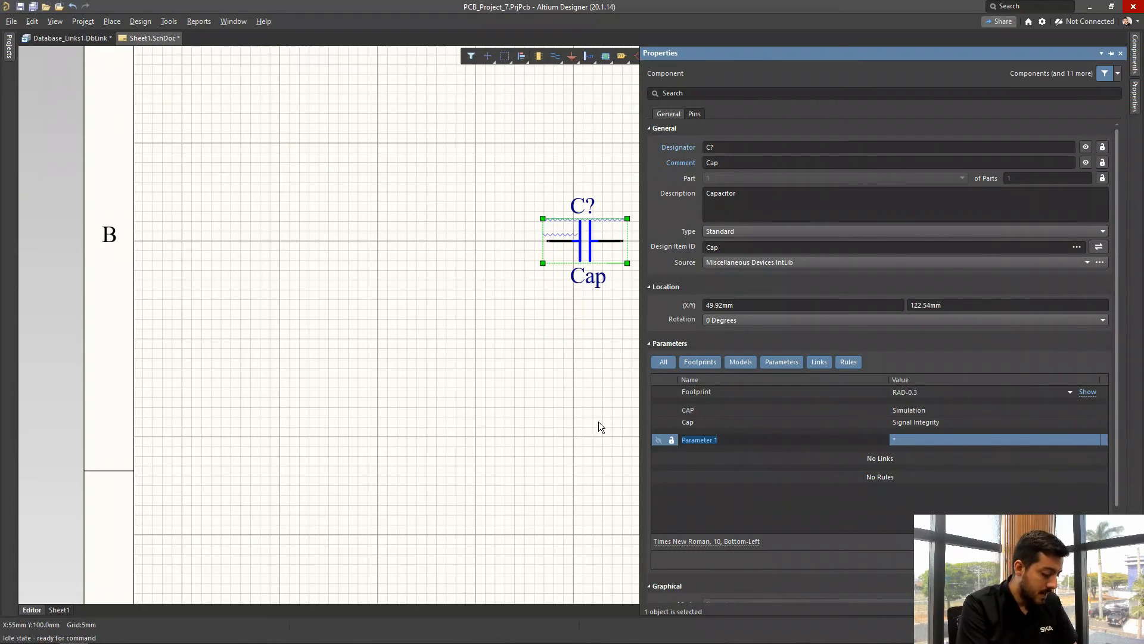
text(C)
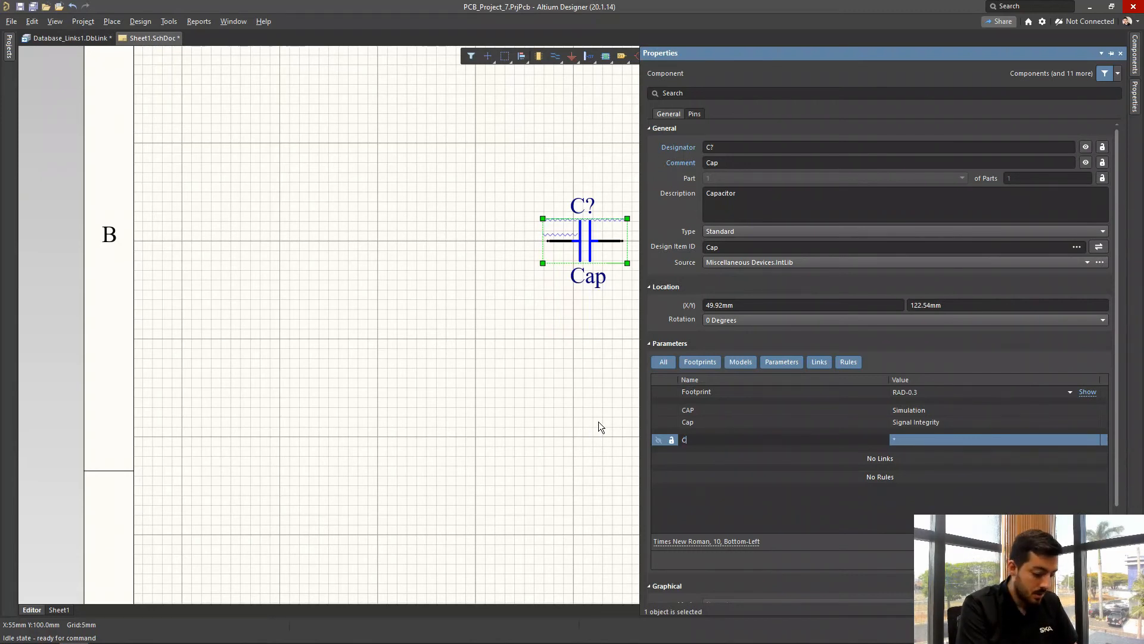
text(ODIGO)
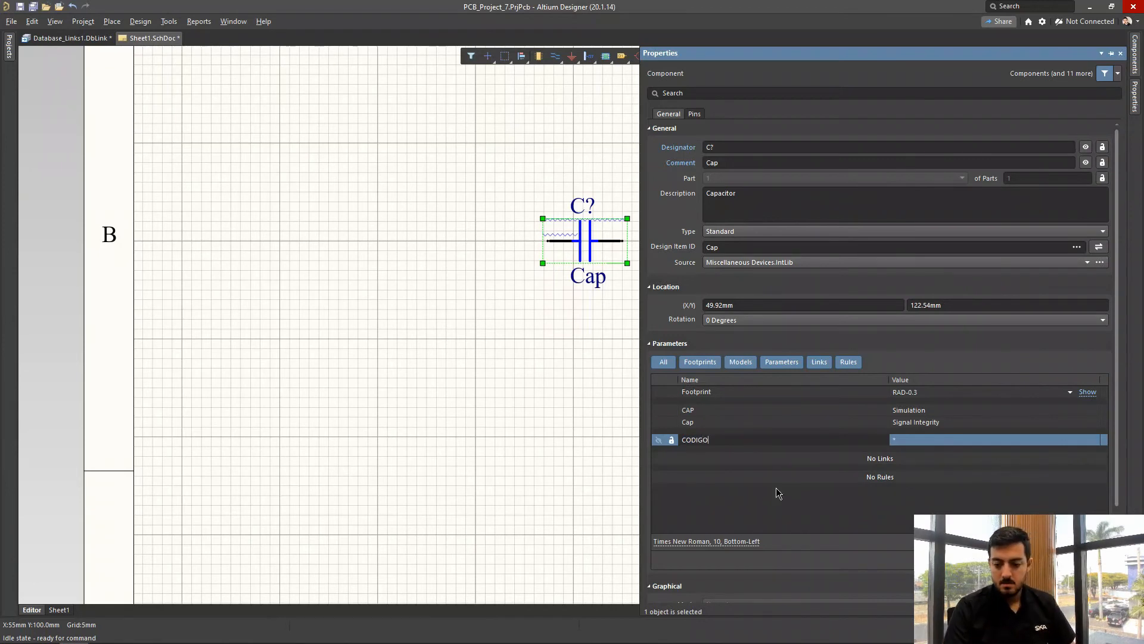
key(Return)
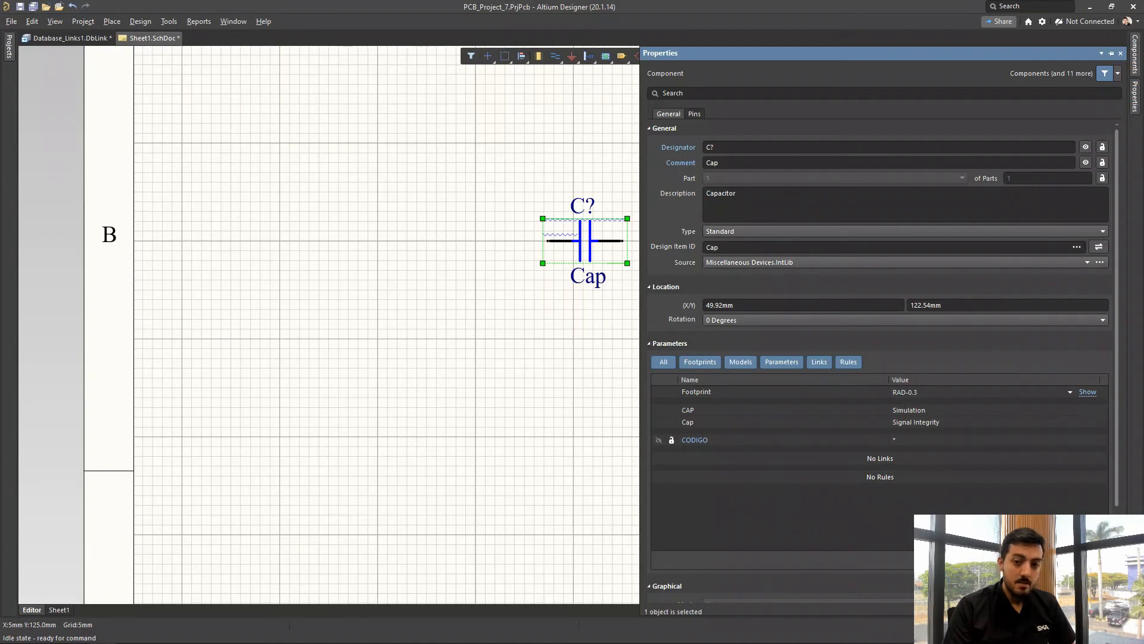
Switch to Access and copy the part number C001000 from the first record of the Capacitors table
key(alt+Tab)
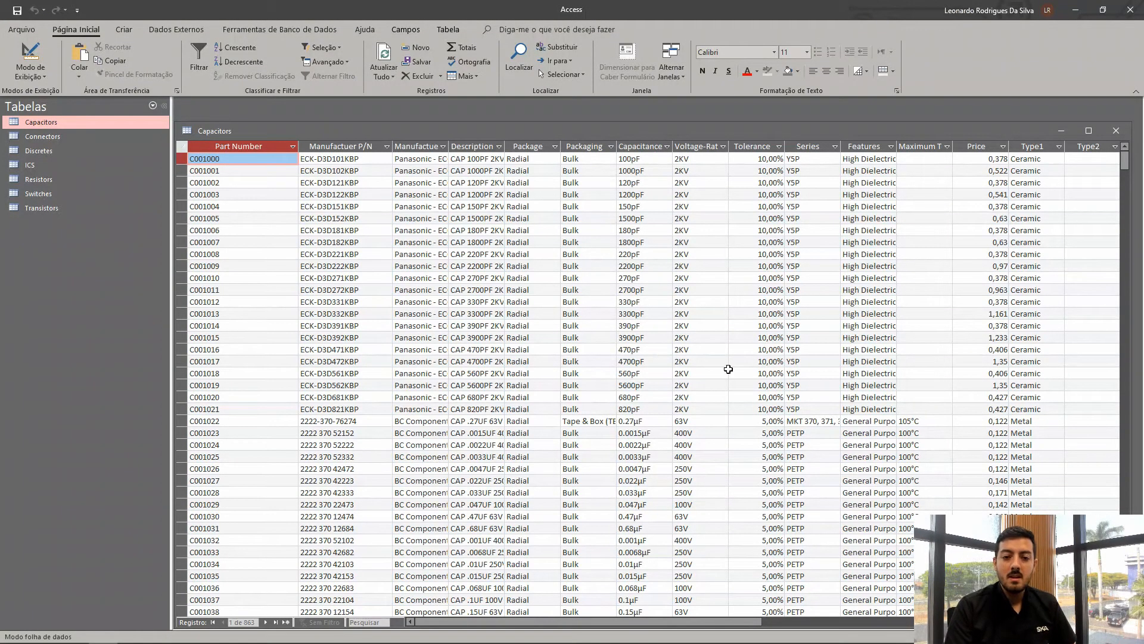
click(301, 240)
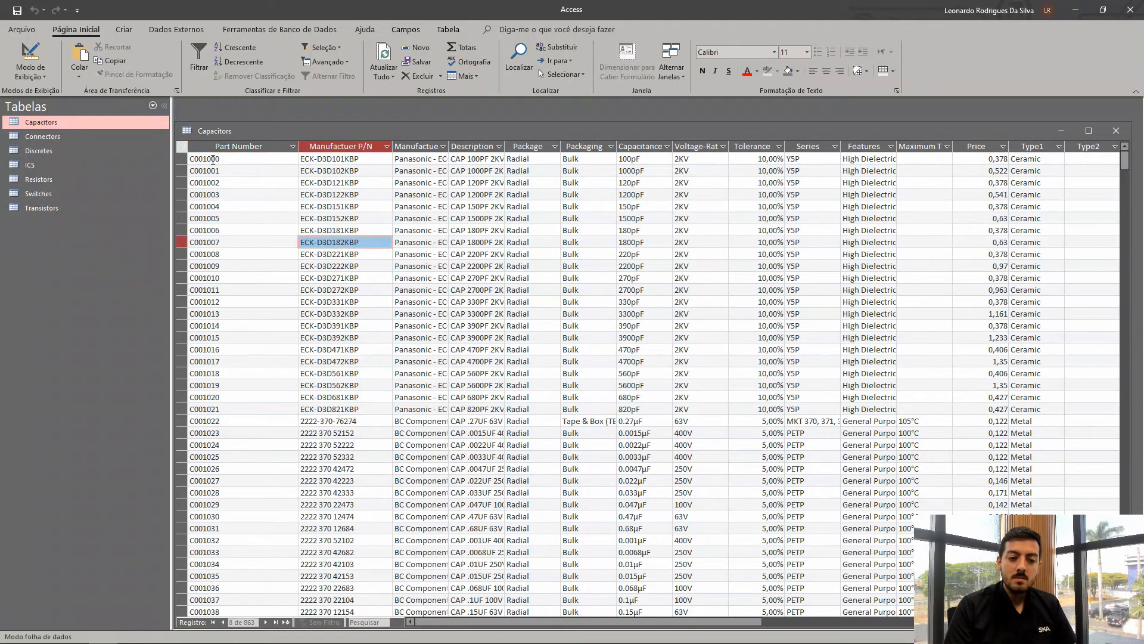
click(220, 159)
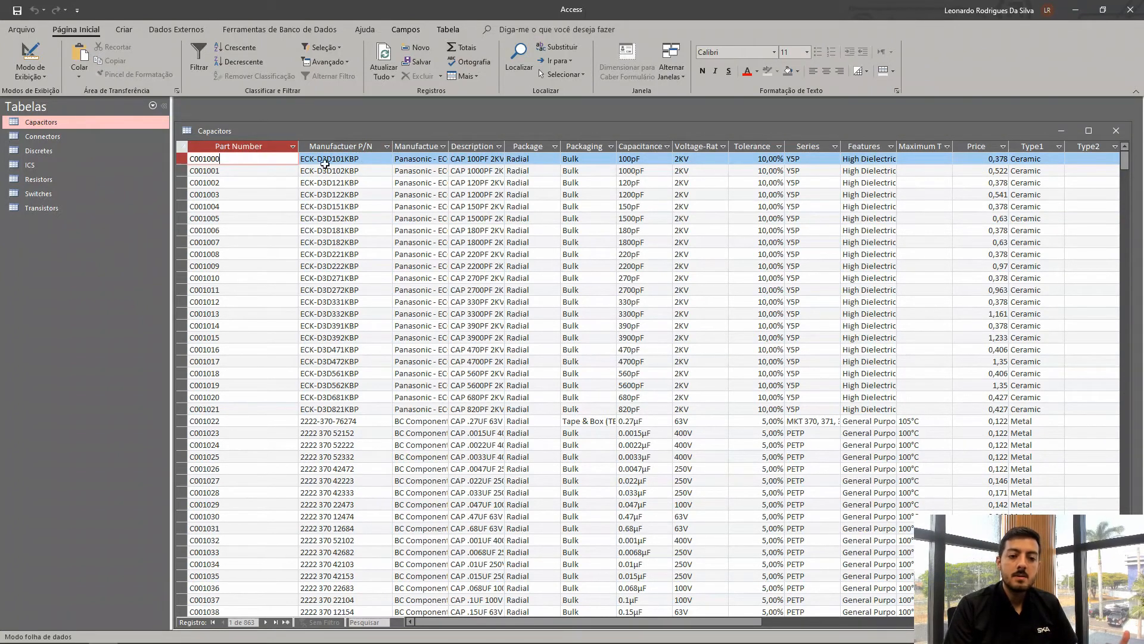
drag(220, 159, 189, 159)
key(ctrl+c)
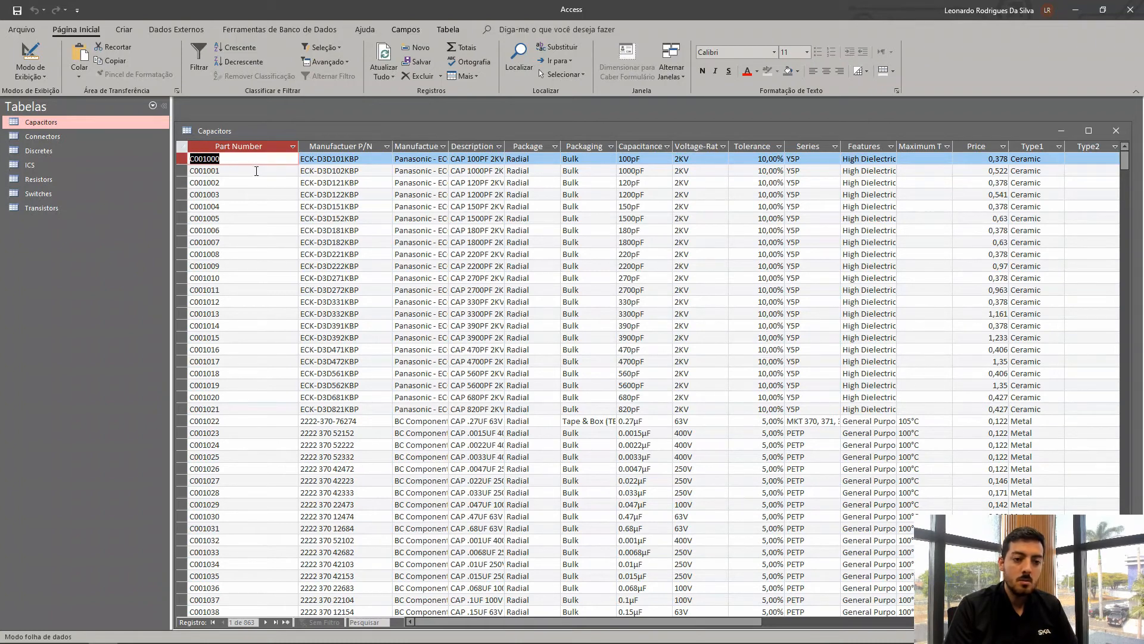
Return to Altium Designer and set the placed capacitor's CODIGO parameter to the copied part number C001000
key(alt+Tab)
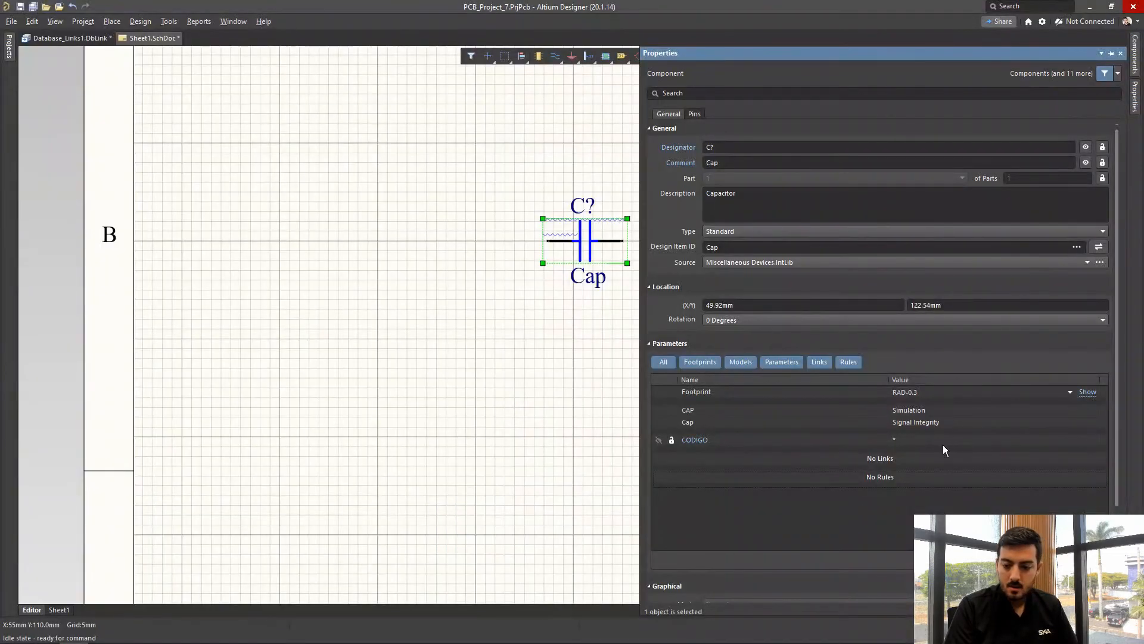
double_click(943, 441)
key(ctrl+v)
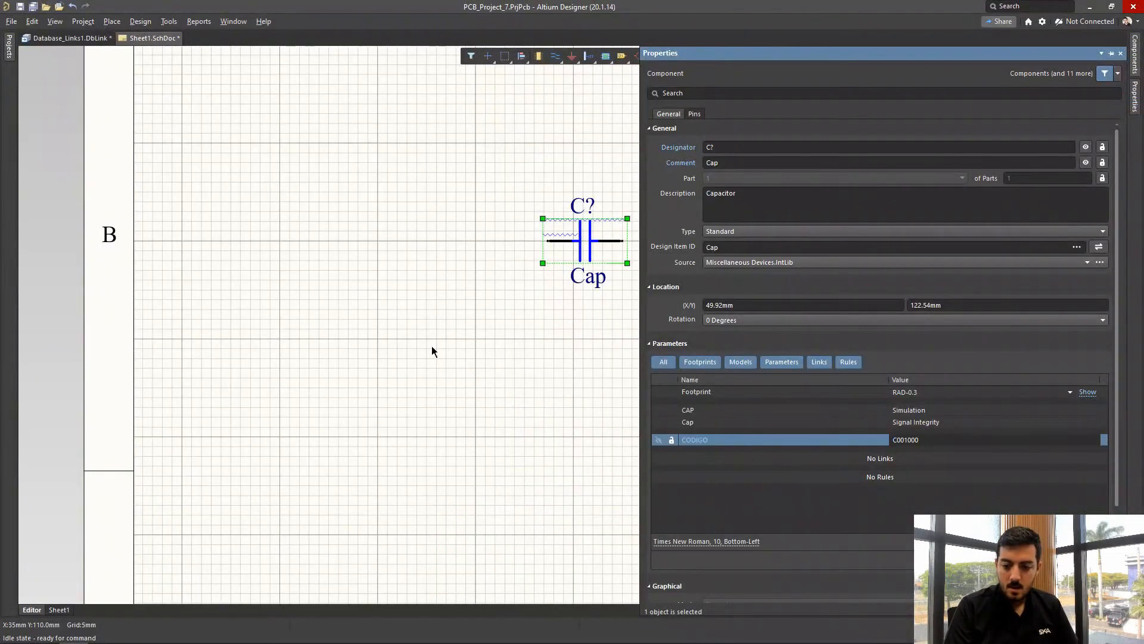
click(548, 271)
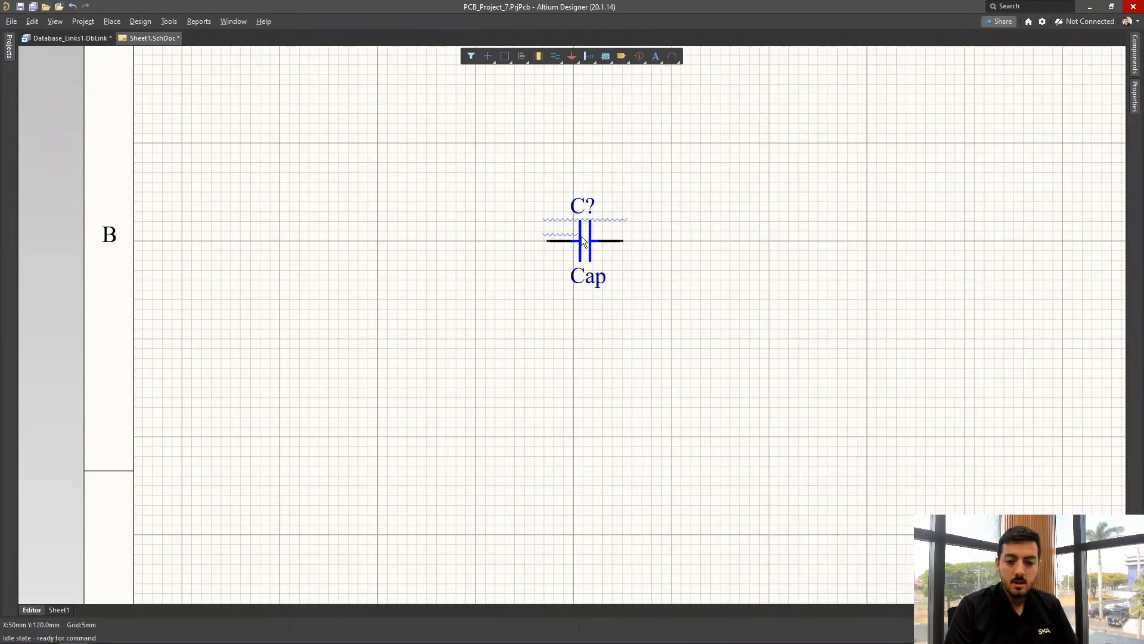
double_click(582, 241)
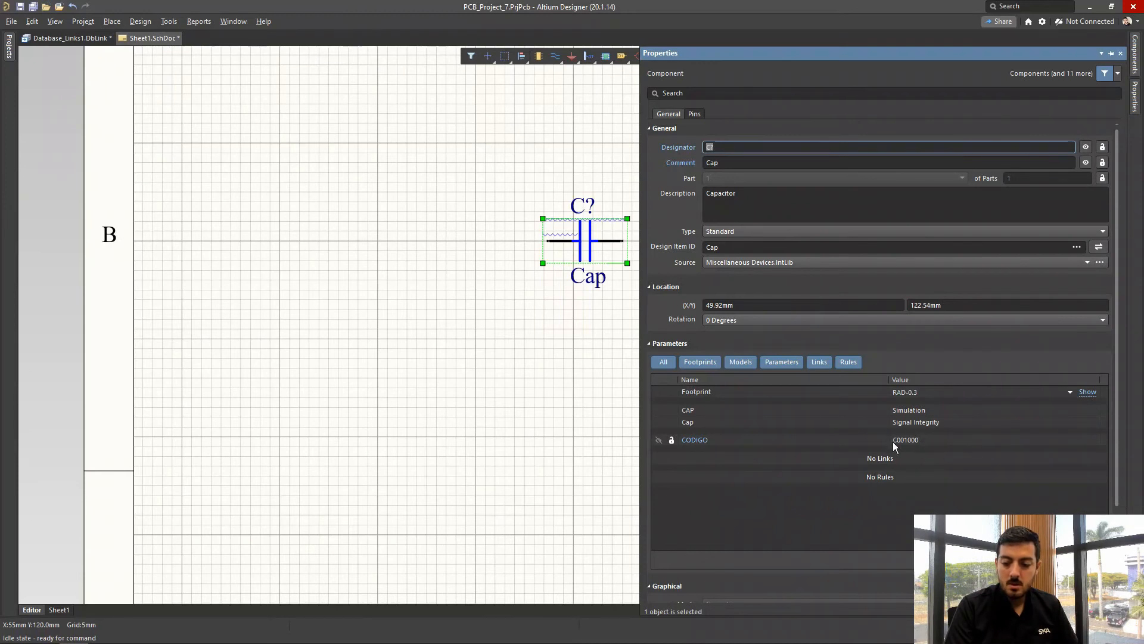
click(280, 74)
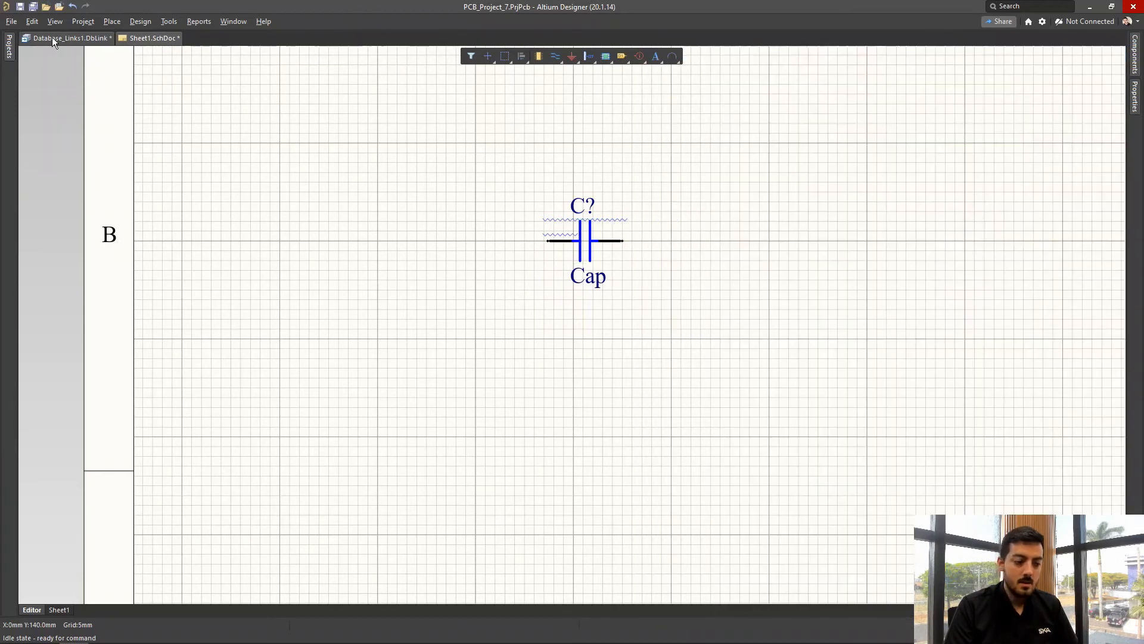
In the database link document, set the single key lookup's part parameter to CODIGO, matched to the Part Number database field
click(52, 37)
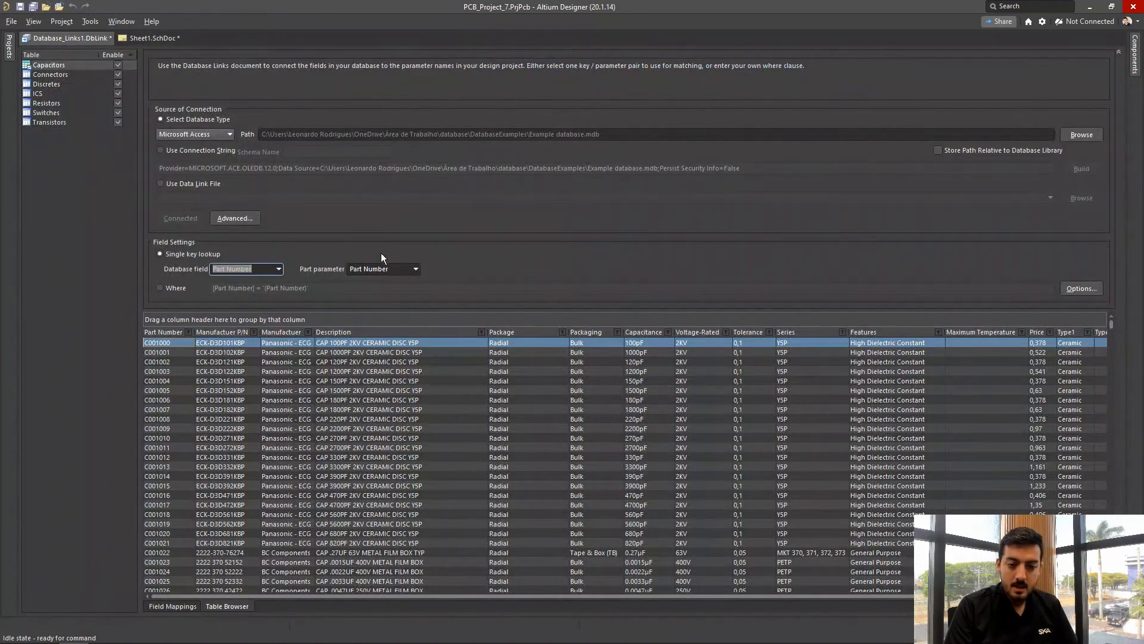
click(255, 271)
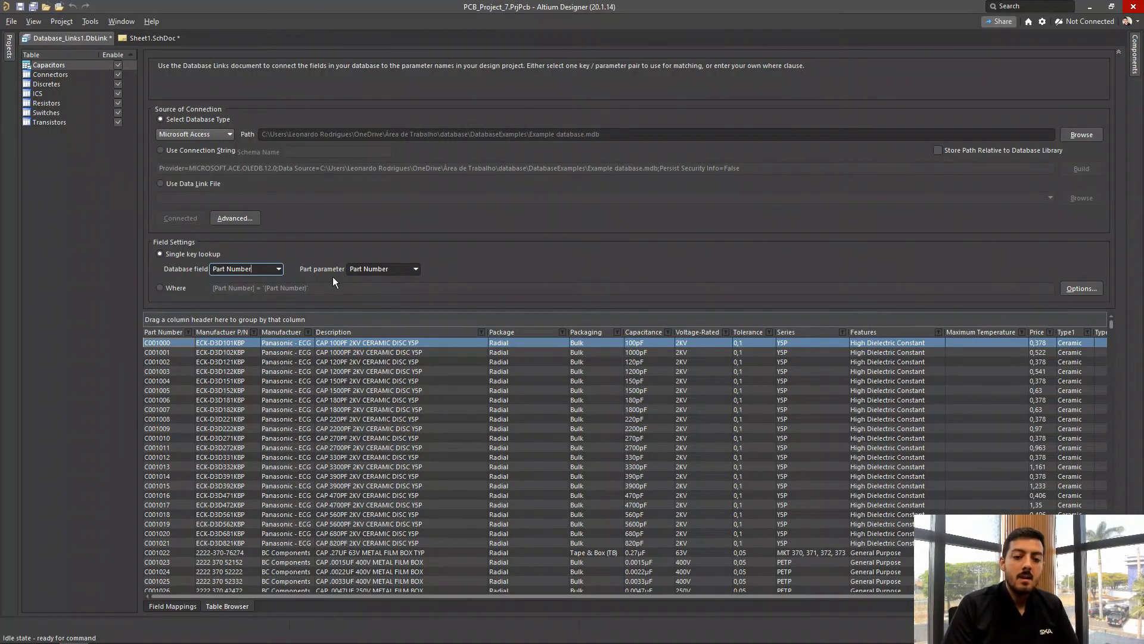
click(402, 269)
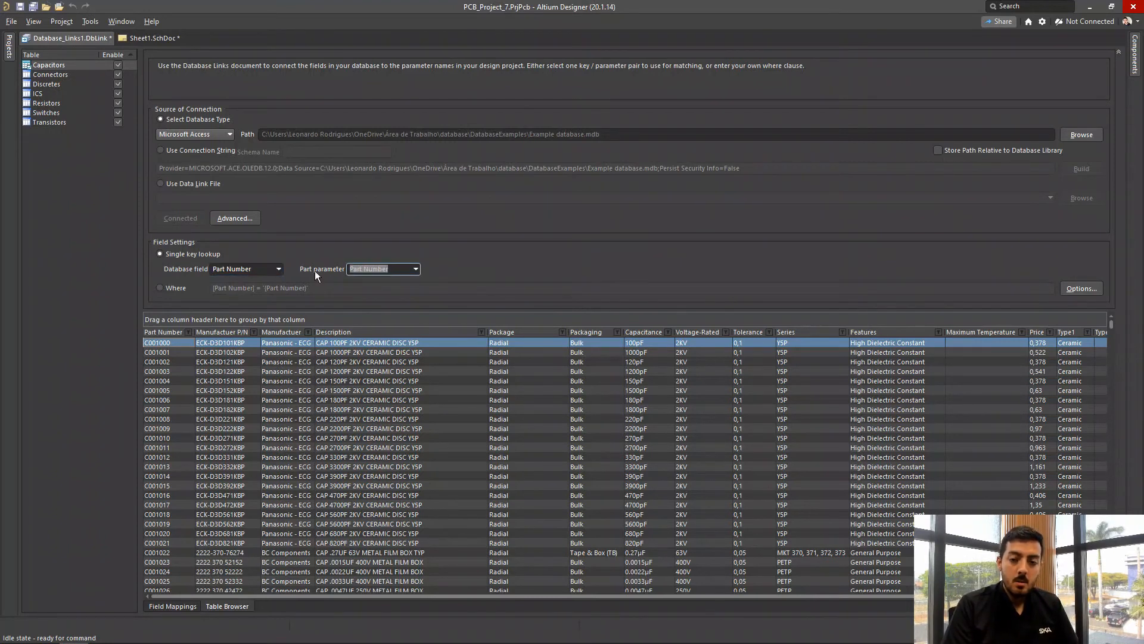
text(CODI)
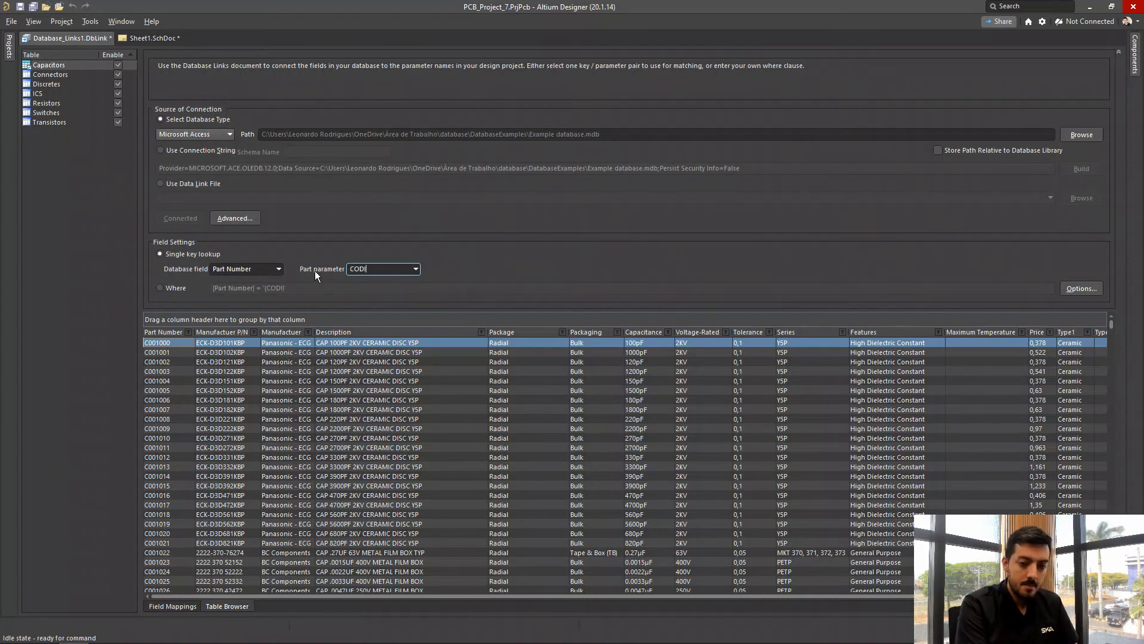
text(GO)
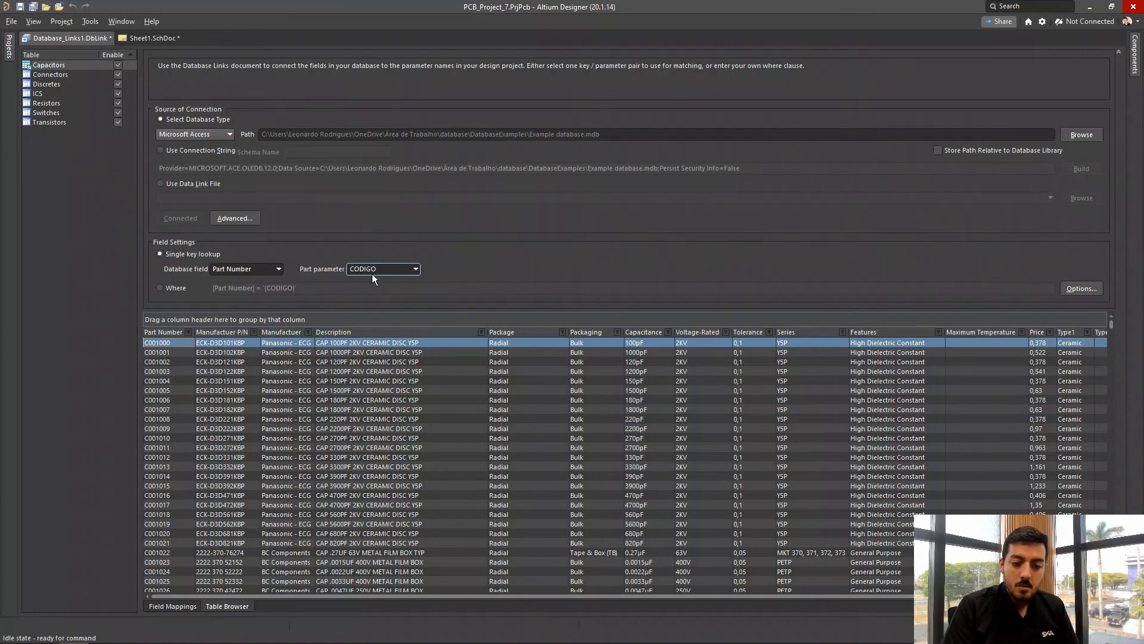
Compare the schematic capacitor's CODIGO name and value with the key lookup settings and first Capacitors record in the database link
click(154, 38)
double_click(552, 235)
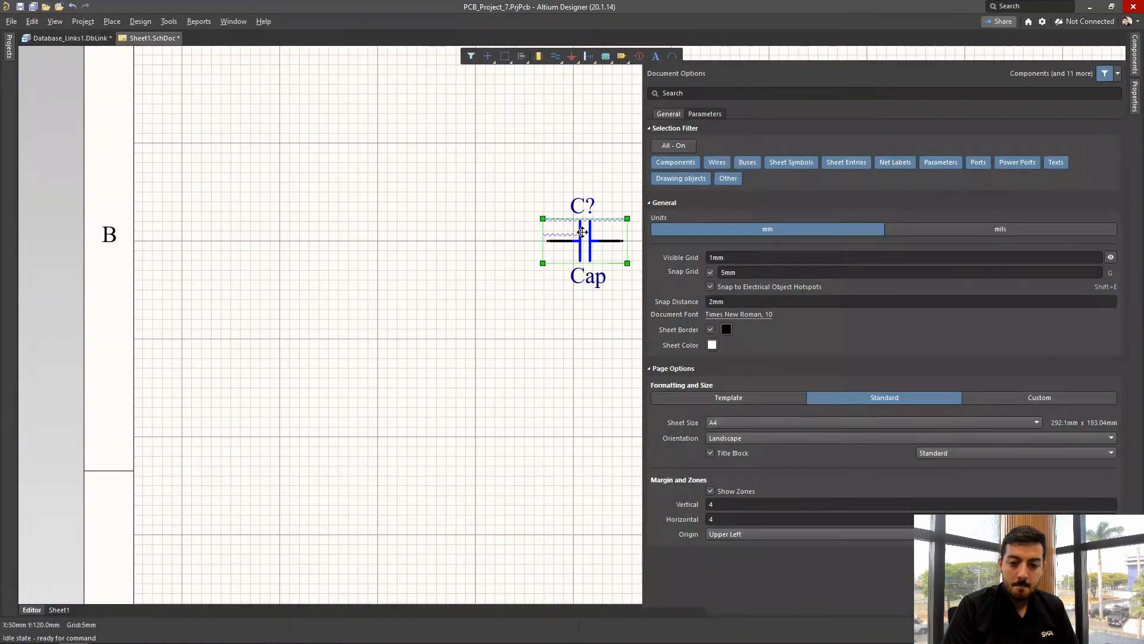
click(718, 441)
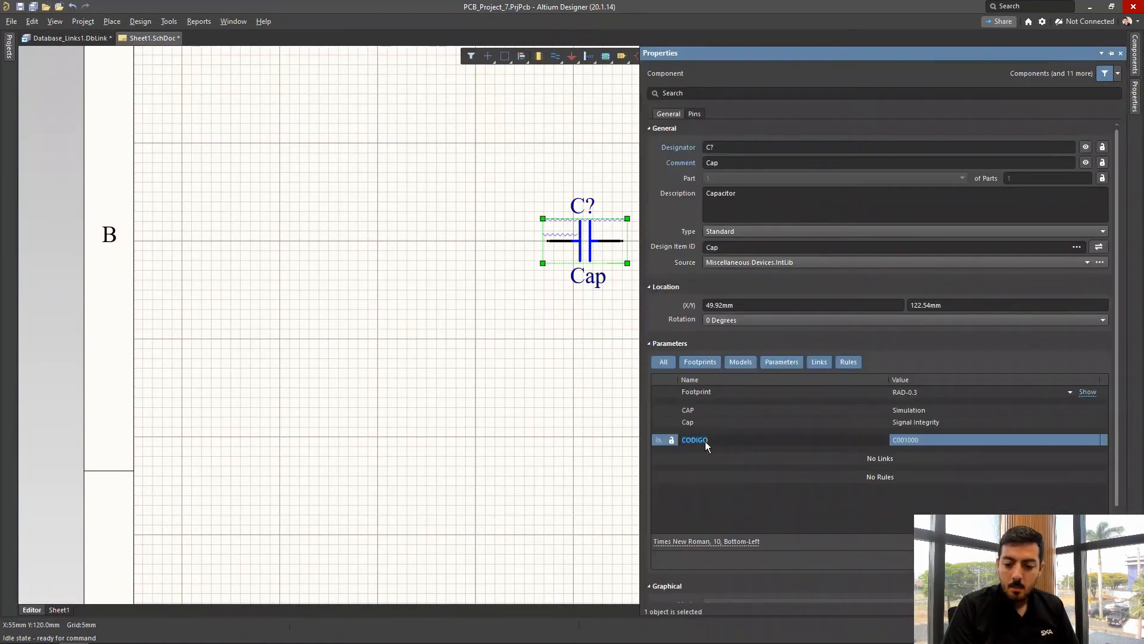
click(1007, 444)
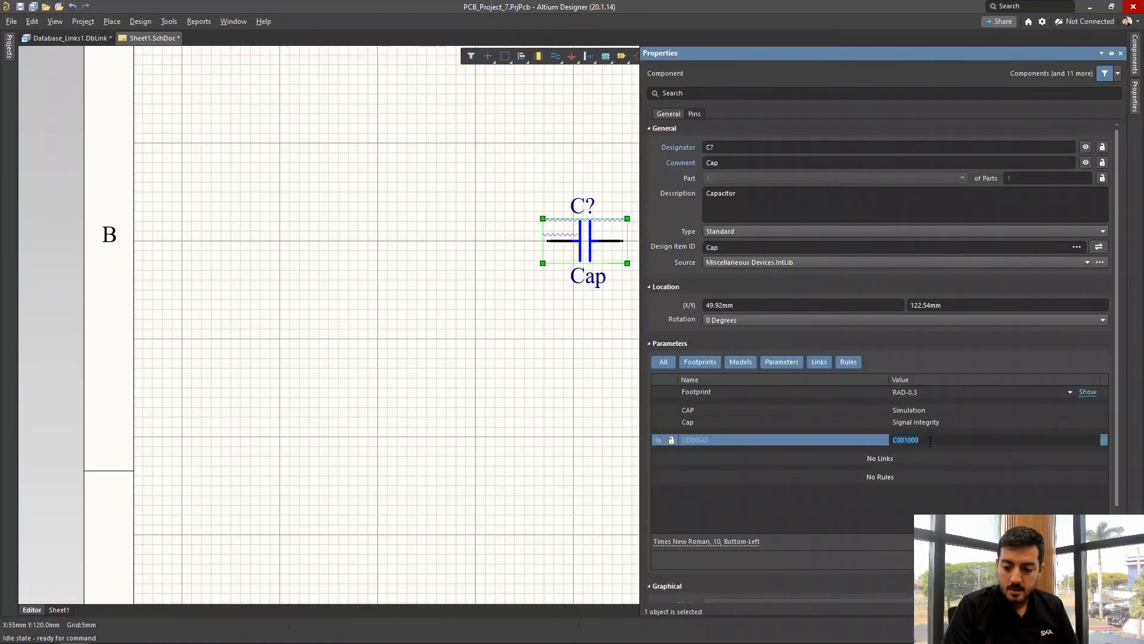
double_click(906, 440)
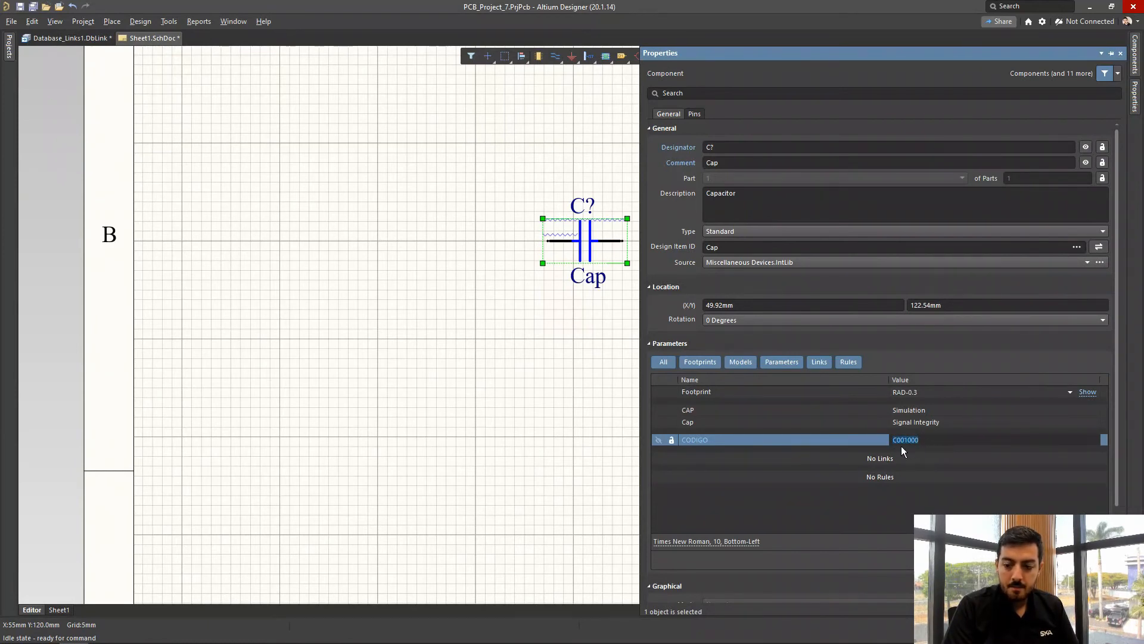
click(934, 440)
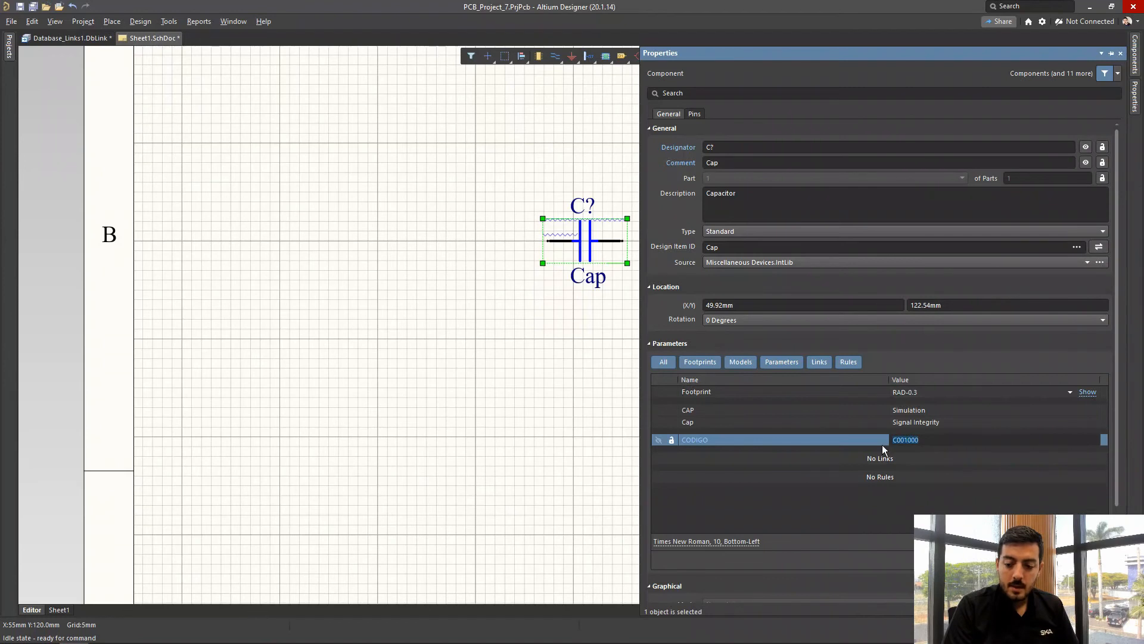
click(67, 38)
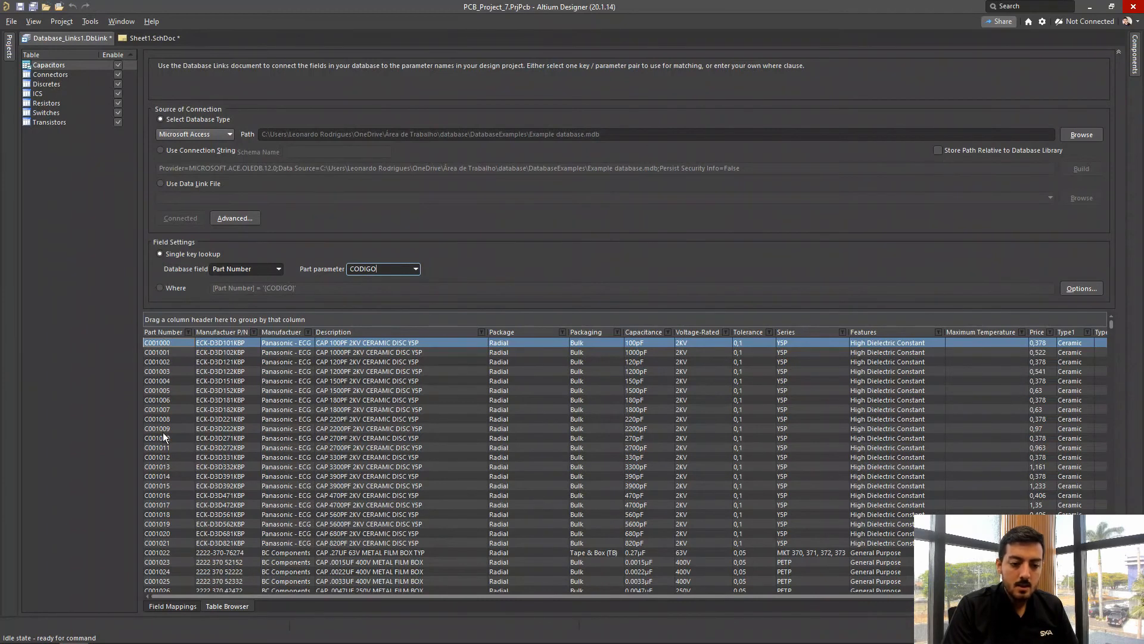
click(173, 341)
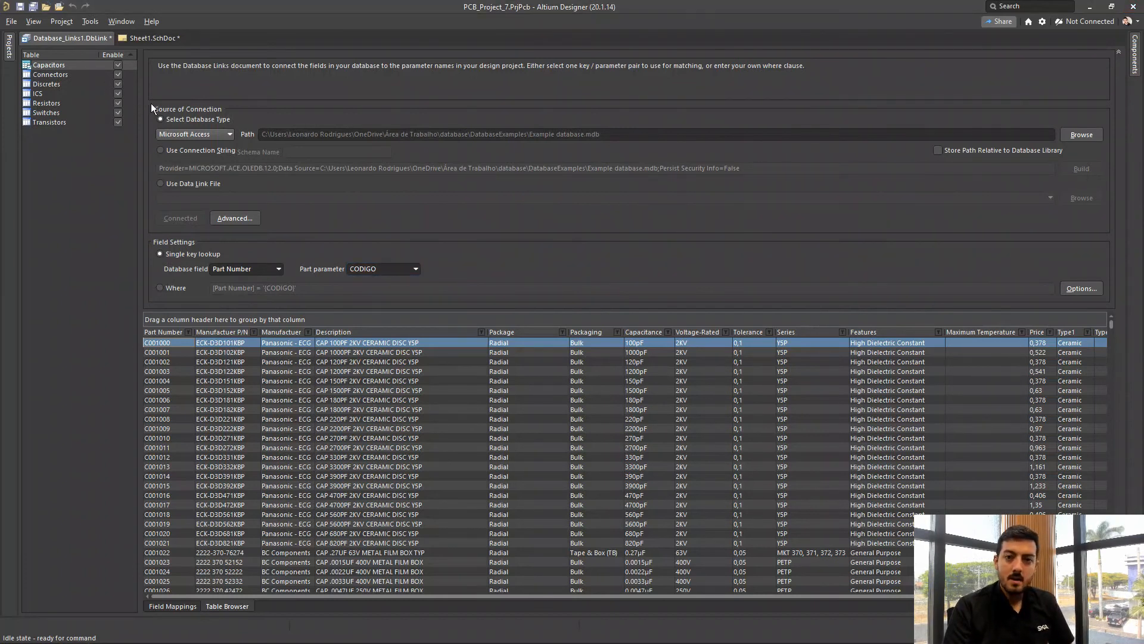
Save the database link file as WEBINAR_DBLINK in the desktop's database folder
click(12, 21)
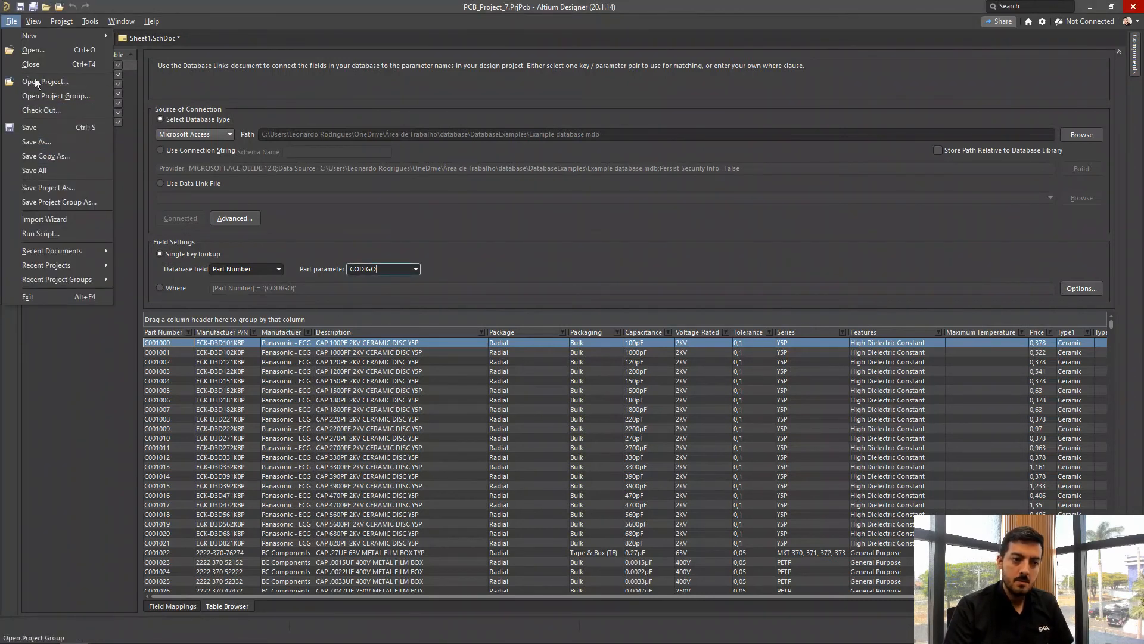
click(47, 363)
click(7, 52)
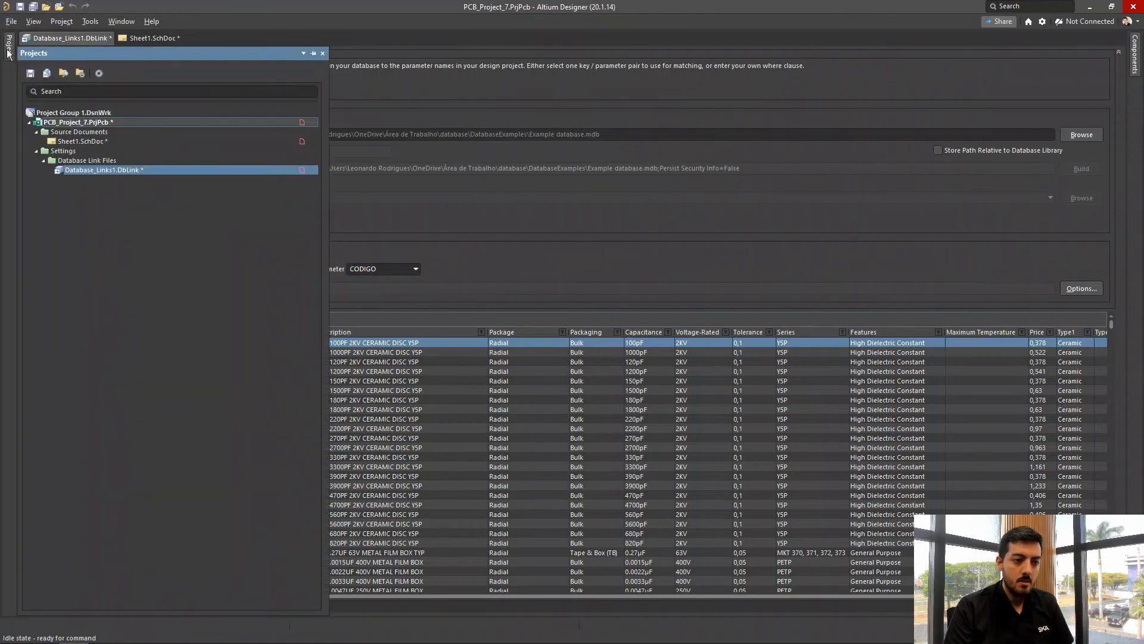
right_click(106, 168)
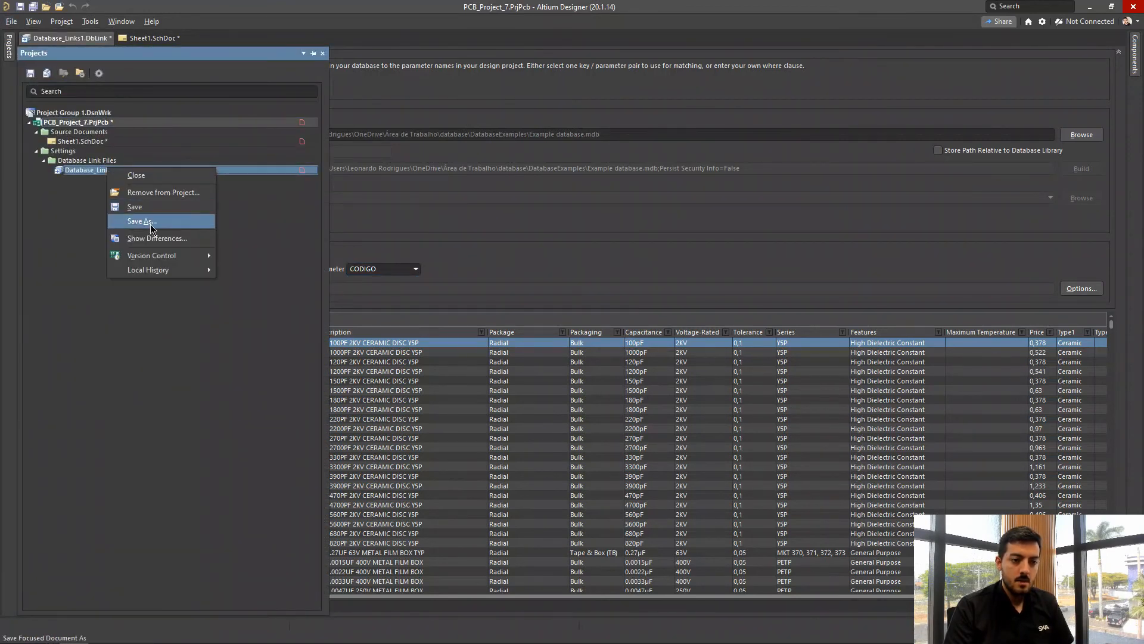
click(142, 221)
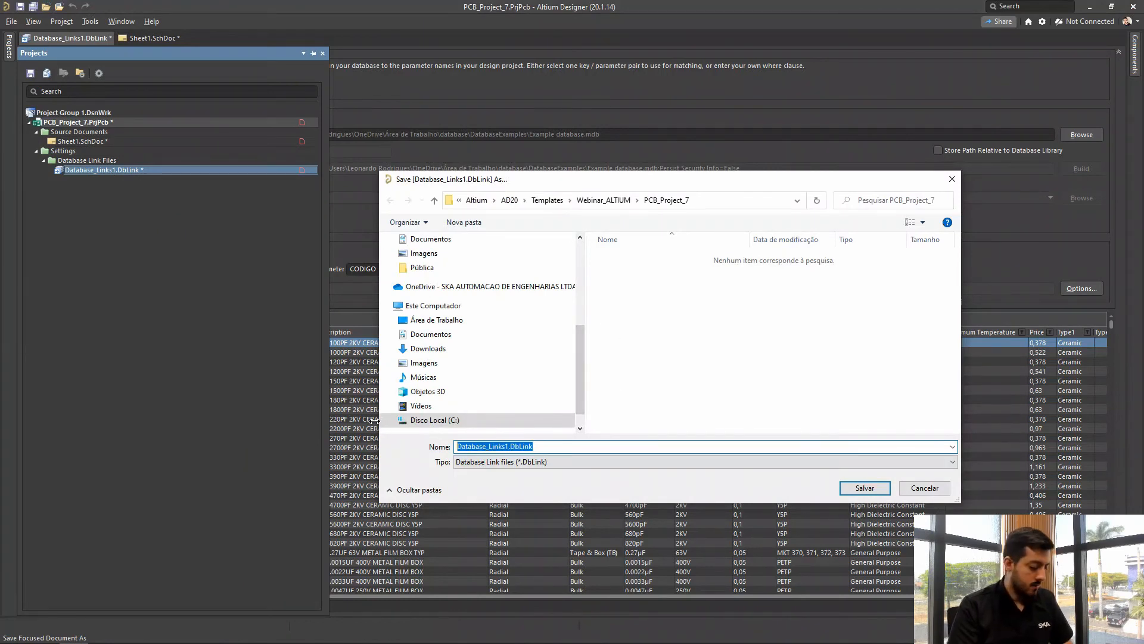
text(WEBINAR_DBLINK)
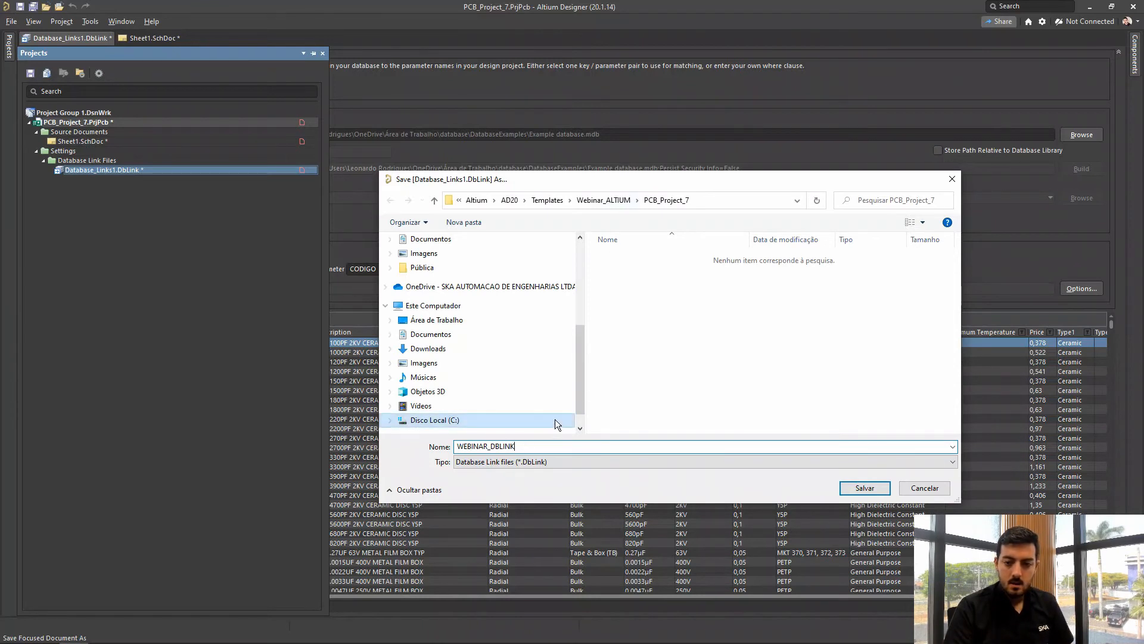
drag(581, 378, 580, 318)
click(423, 283)
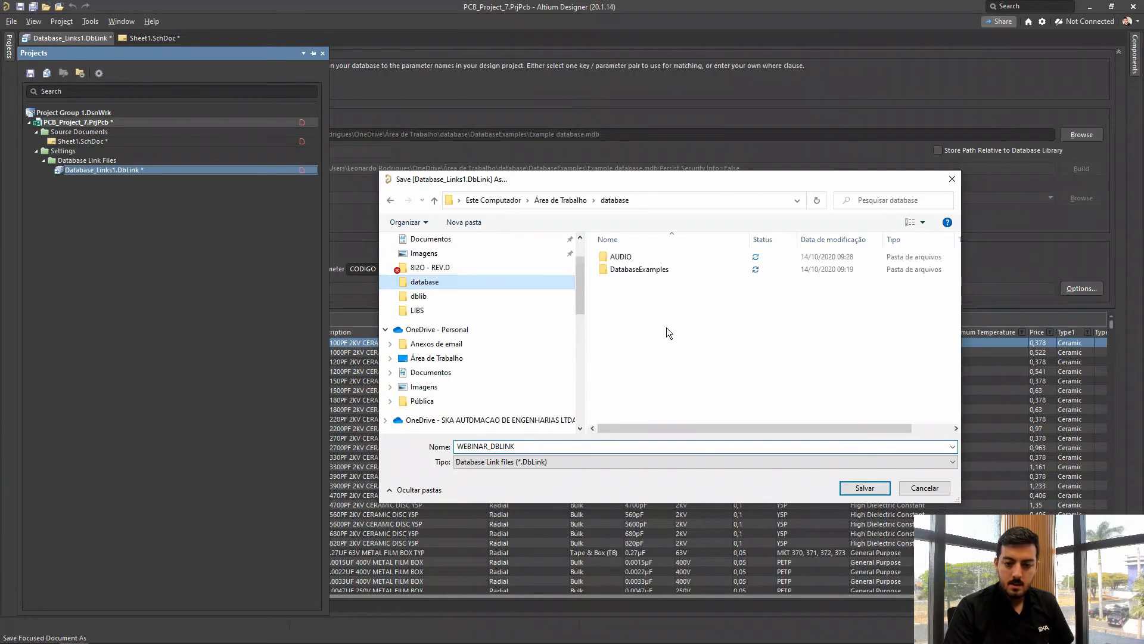
click(865, 492)
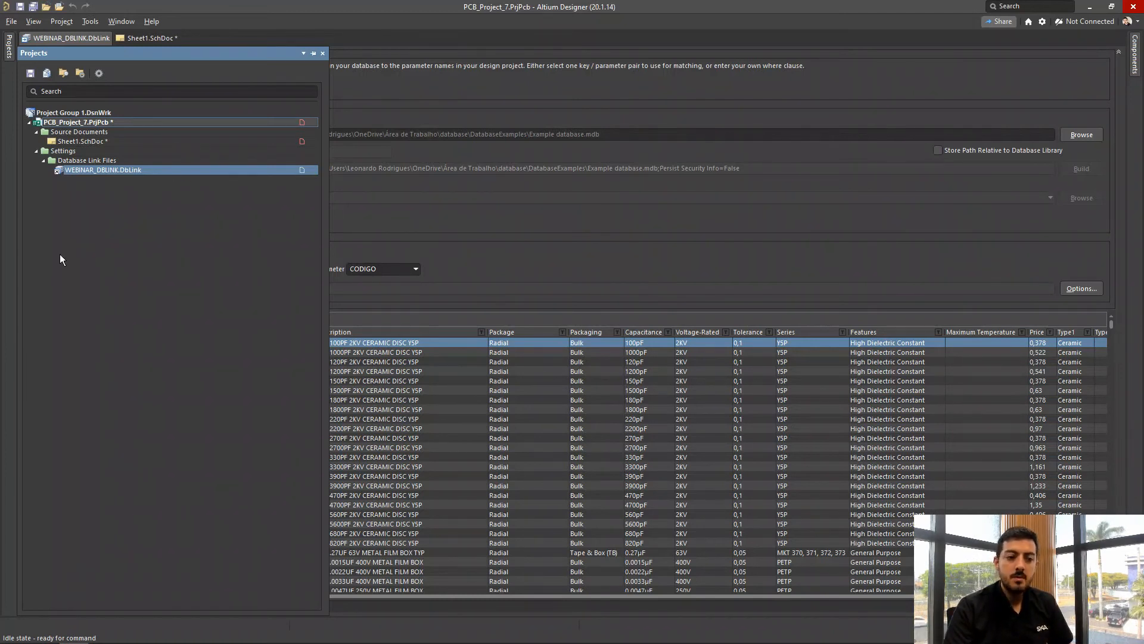
Remove WEBINAR_DBLINK.DbLink from the PCB project and close the free documents
click(1135, 66)
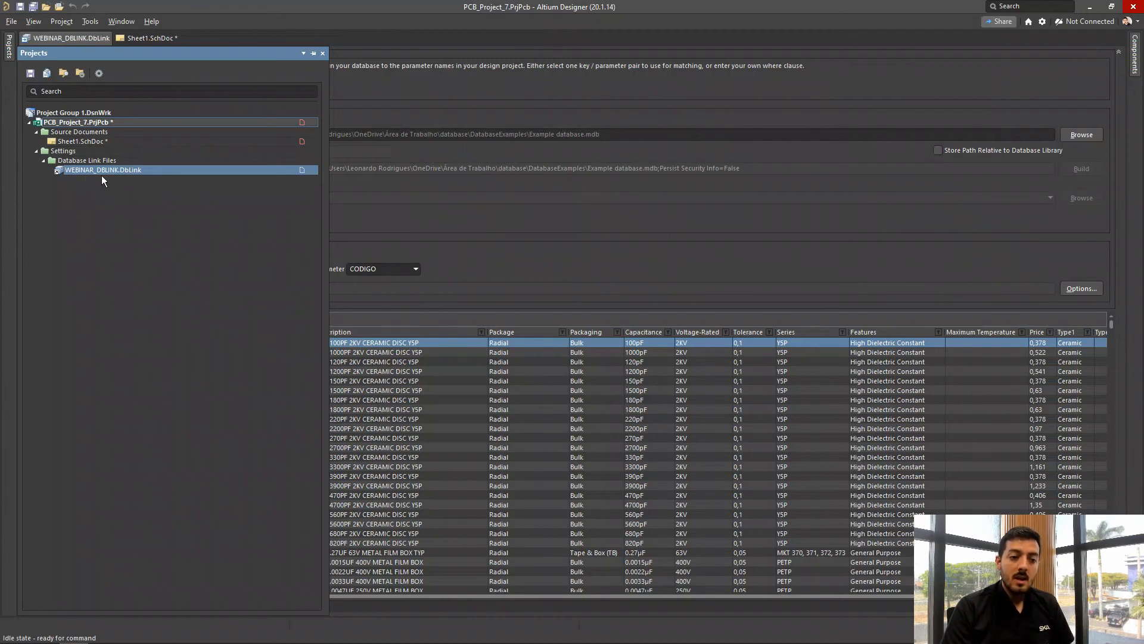
click(128, 170)
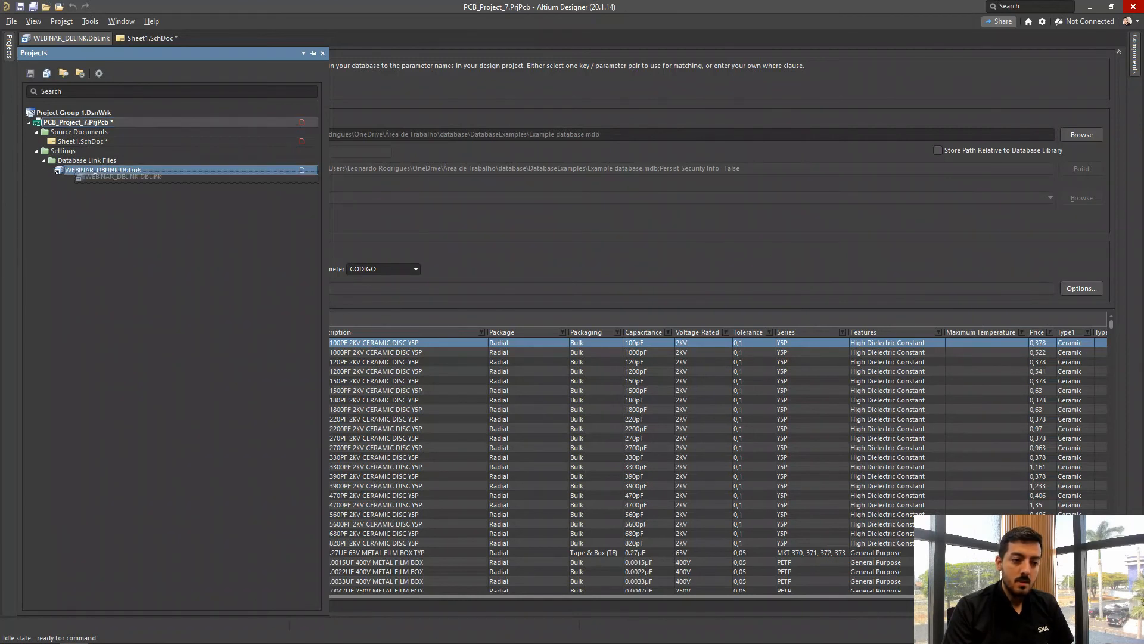
right_click(51, 152)
click(91, 207)
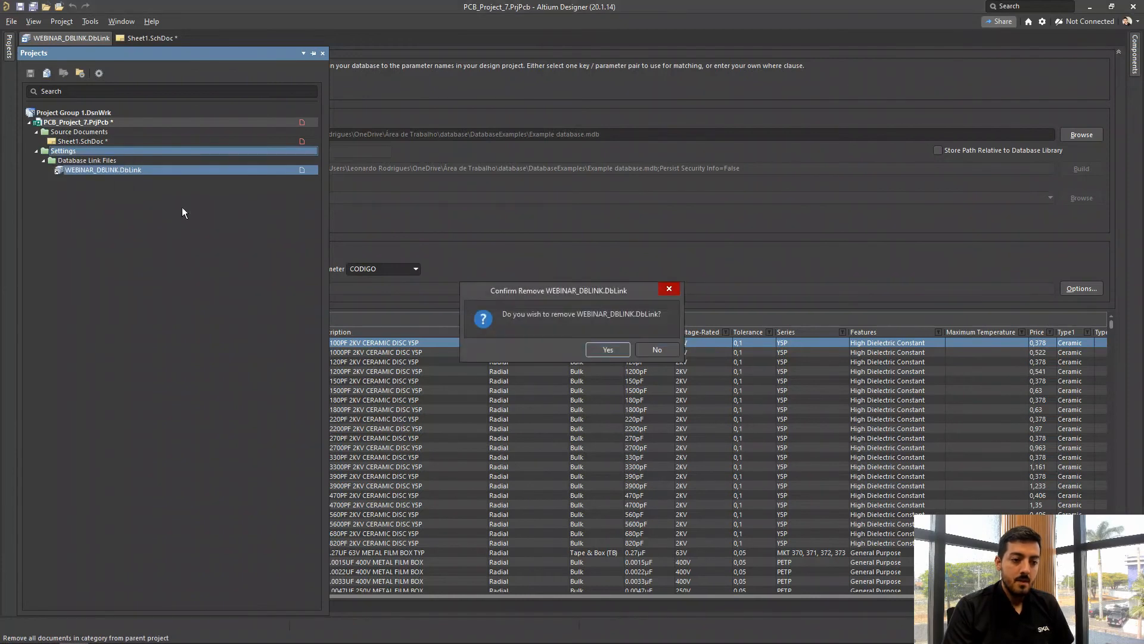
click(629, 351)
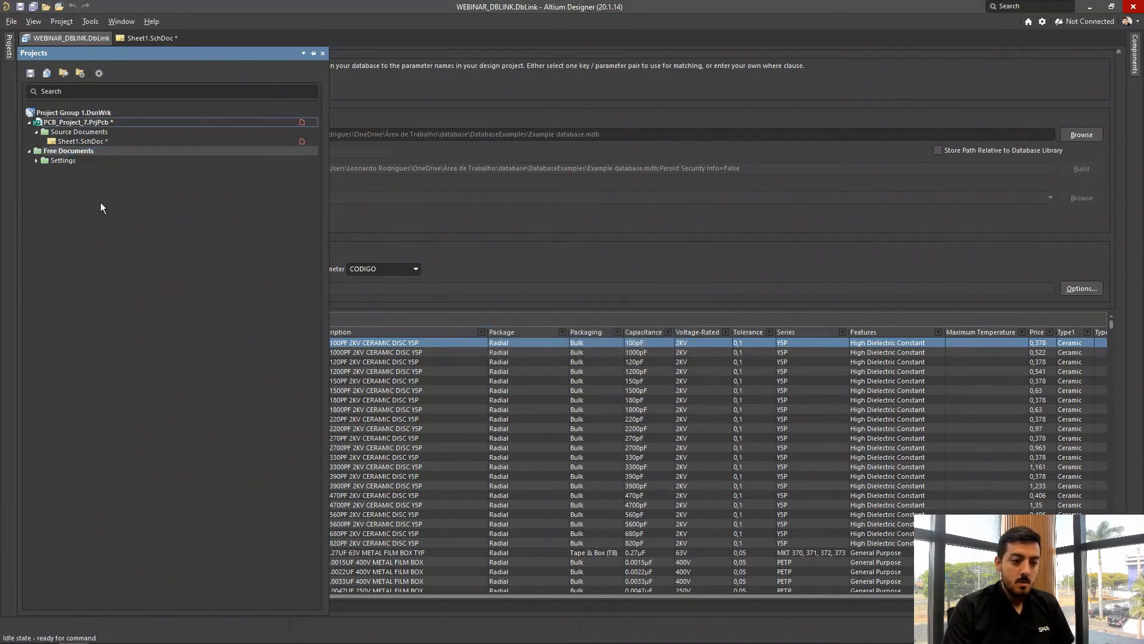
right_click(54, 153)
click(98, 236)
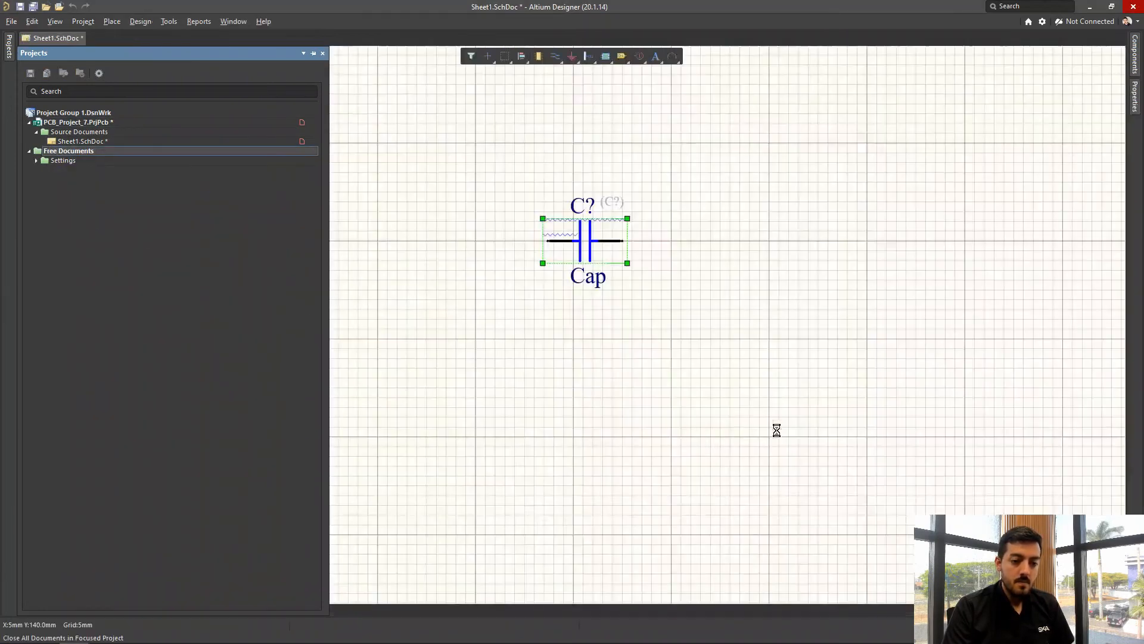
click(693, 466)
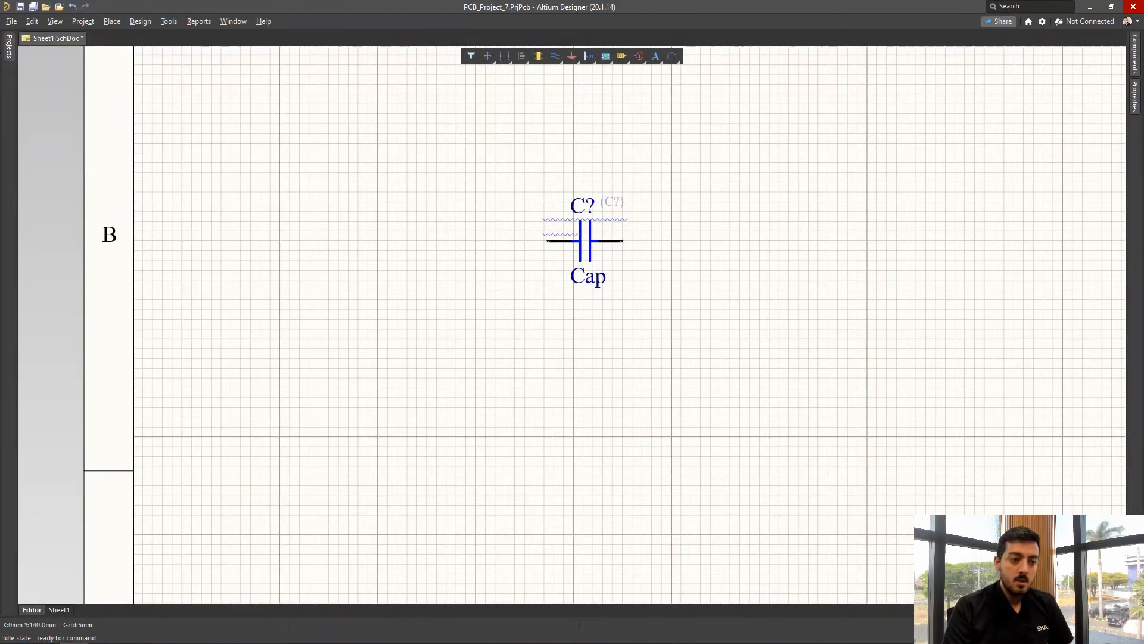
Reopen the schematic capacitor's properties and examine the name and value of its CODIGO parameter
mouse_move(9, 52)
click(635, 289)
double_click(590, 243)
double_click(698, 440)
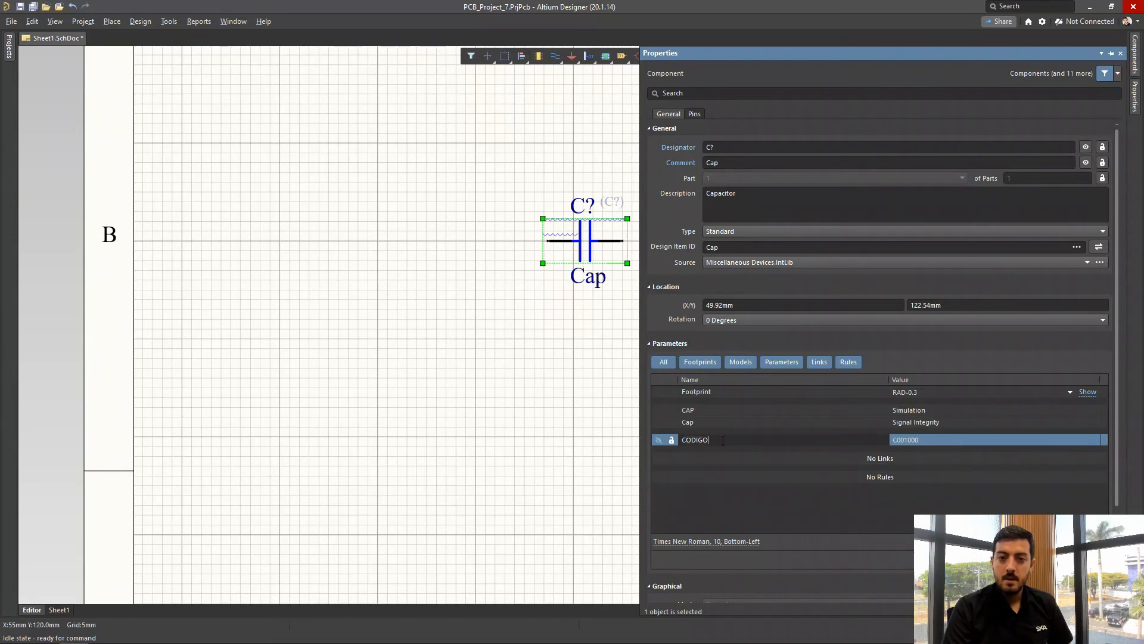
drag(720, 443, 684, 449)
click(720, 474)
double_click(909, 439)
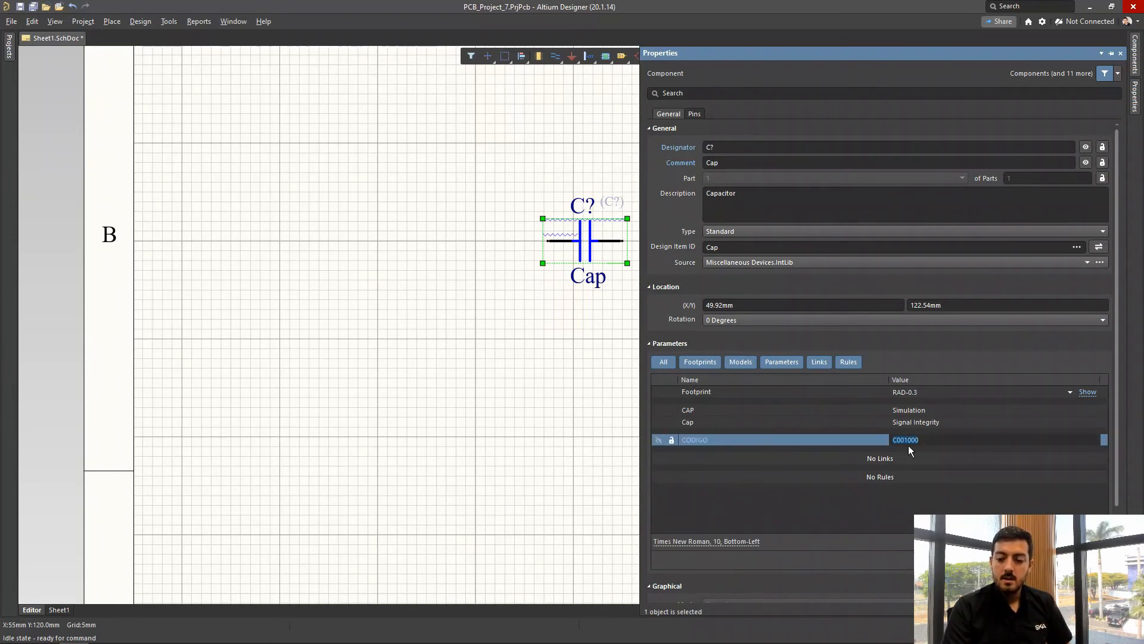
click(928, 448)
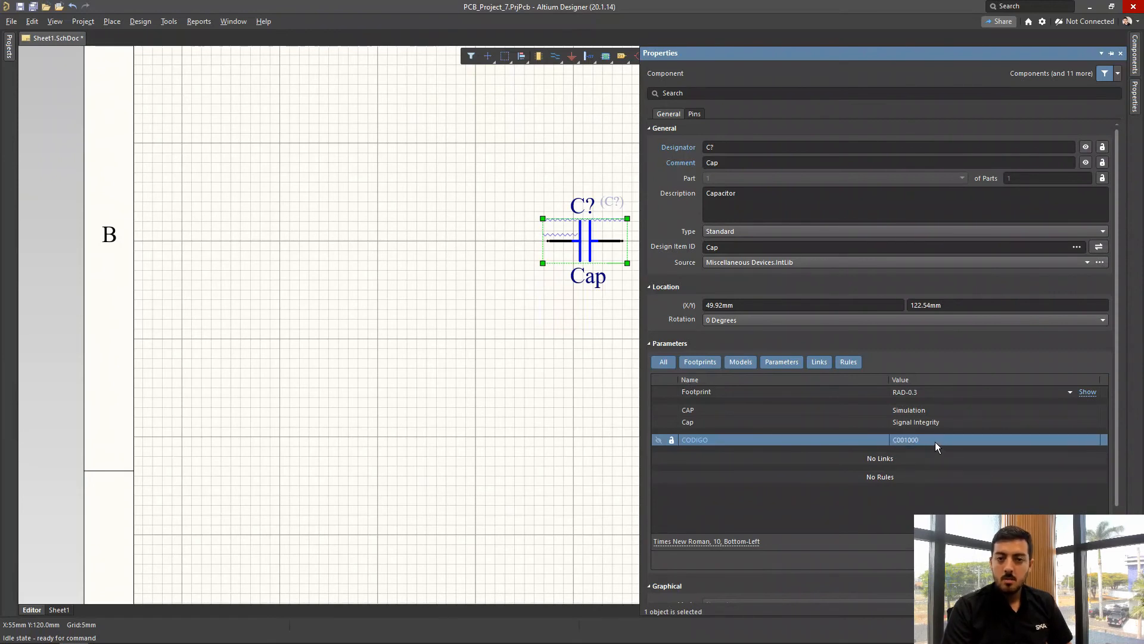
double_click(936, 441)
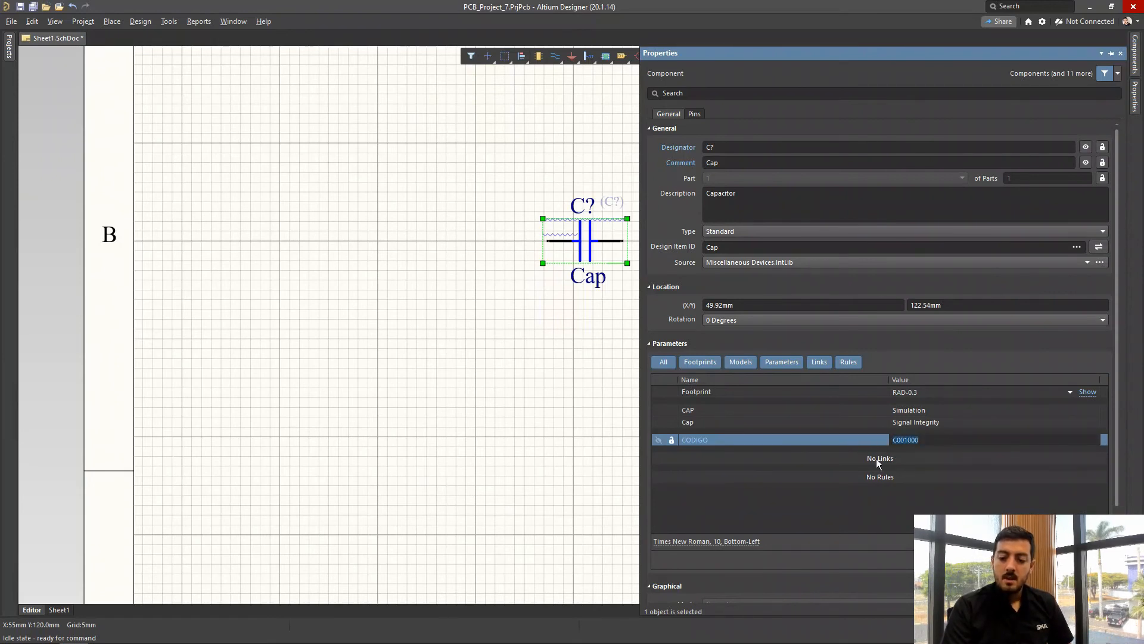
click(917, 446)
double_click(917, 448)
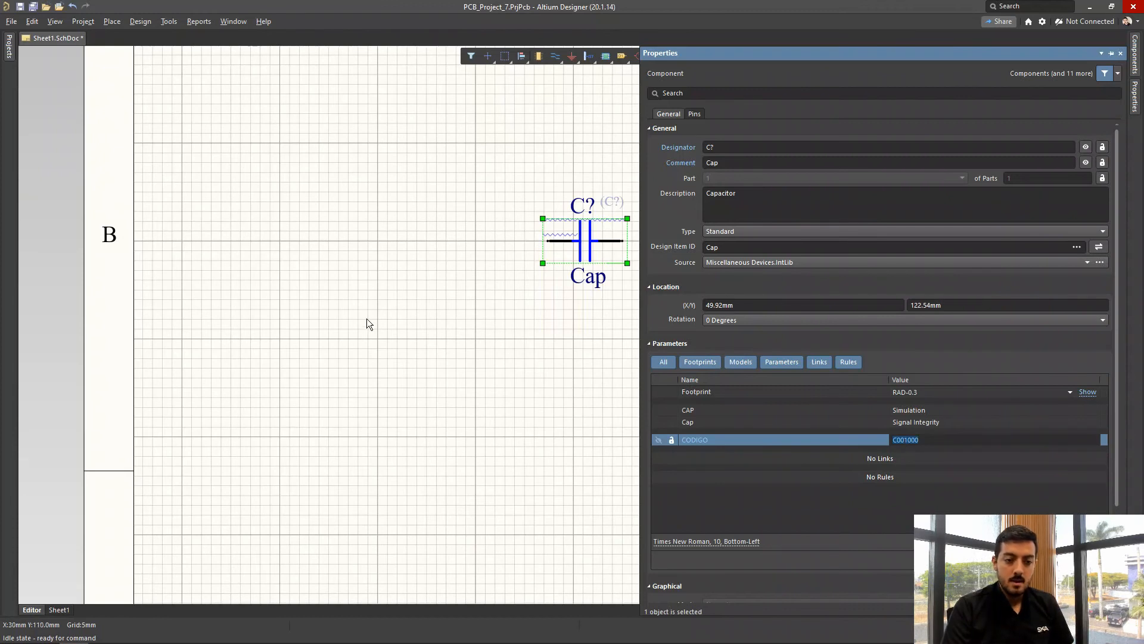
Recheck the CODIGO parameter's value in the schematic capacitor's properties
click(388, 243)
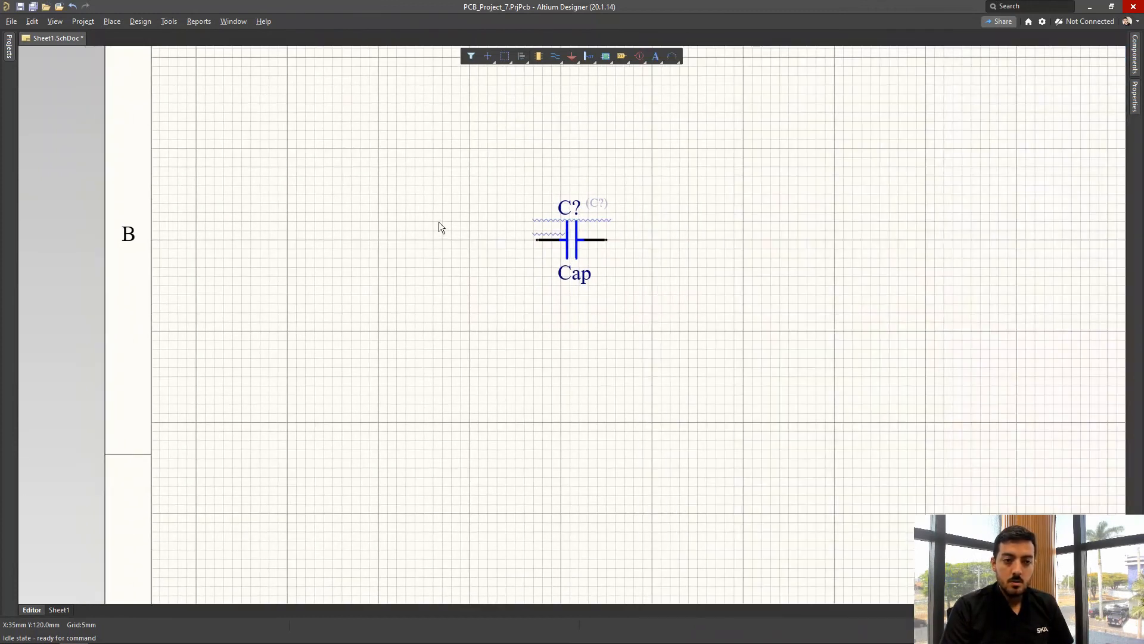
right_drag(439, 226, 442, 240)
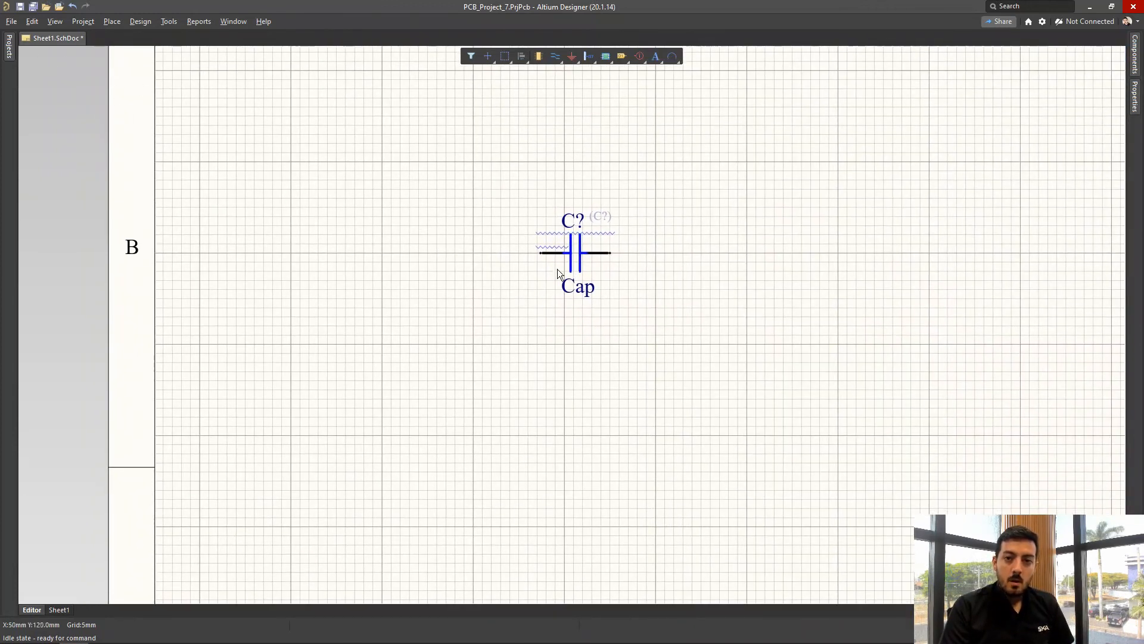
double_click(578, 252)
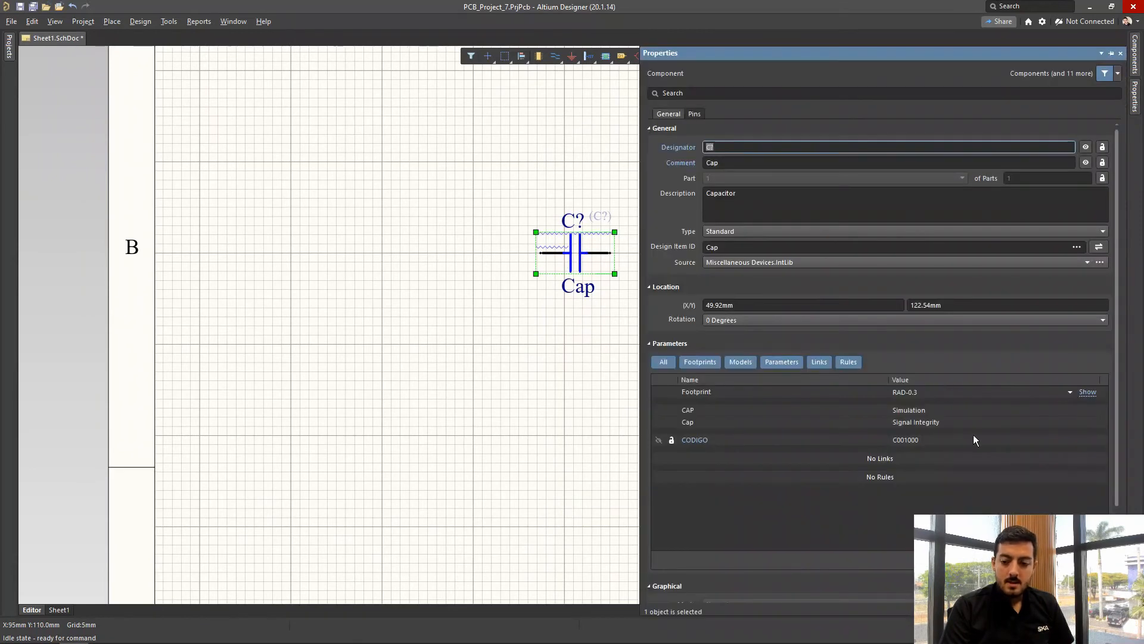
click(939, 439)
click(940, 439)
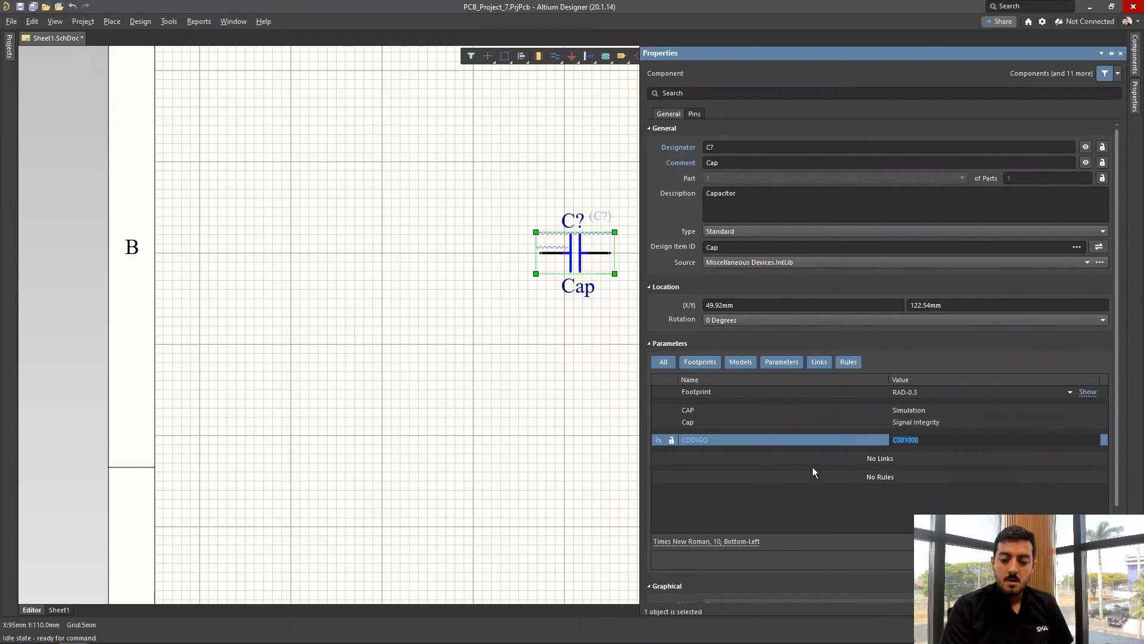
click(409, 370)
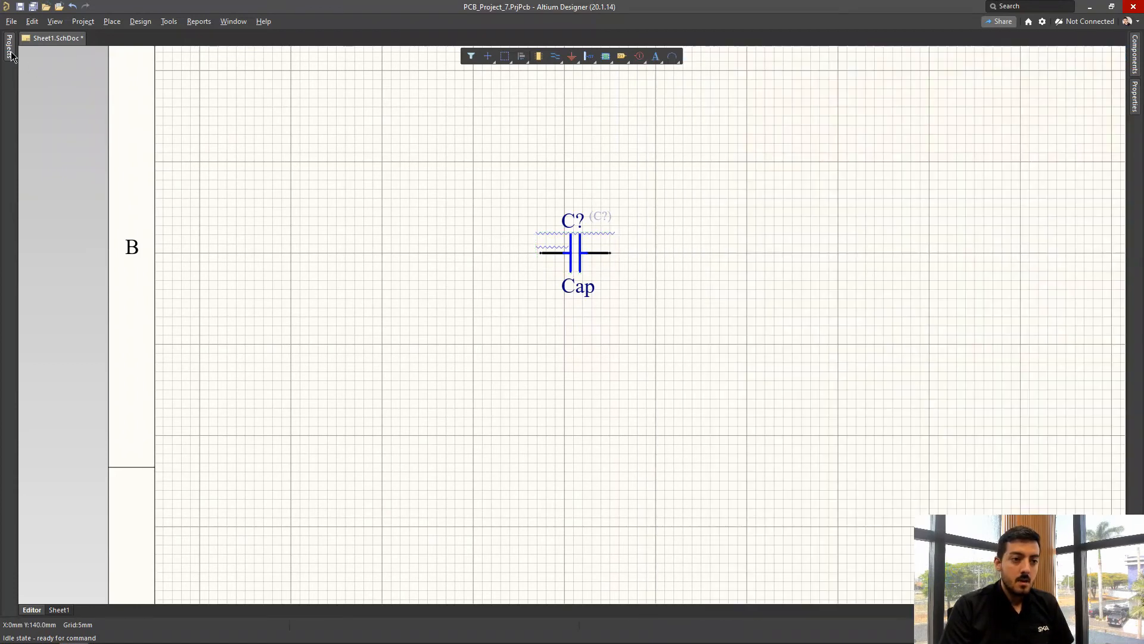
Add the existing WEBINAR_DBLINK.DbLink file to PCB_Project_7 and expand its Database Link Files folder under Settings
click(9, 47)
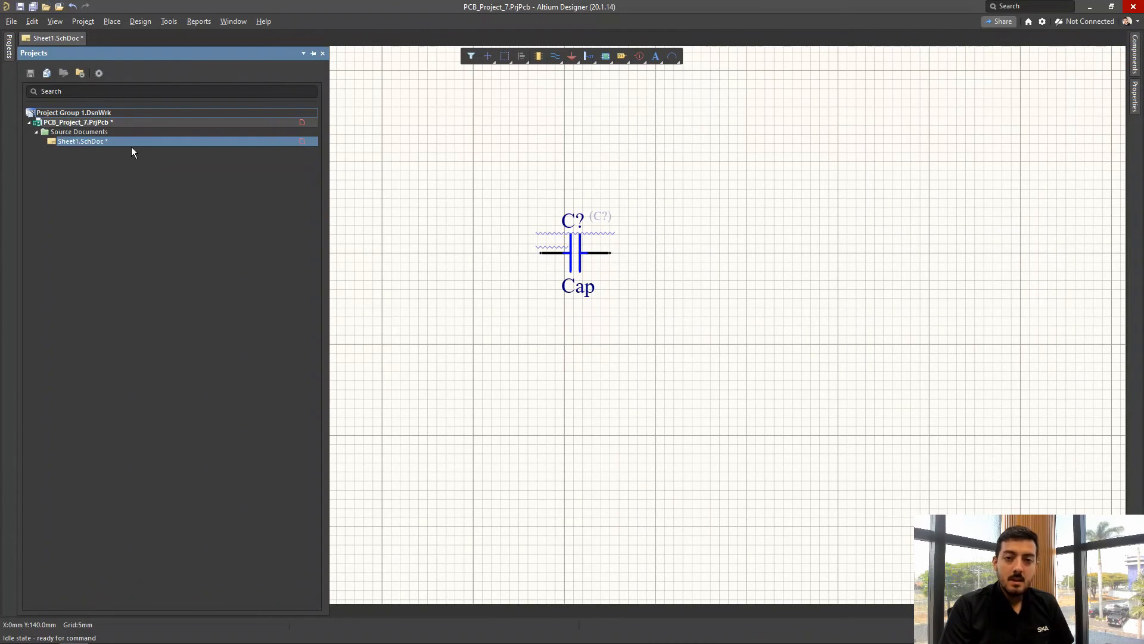
right_click(87, 122)
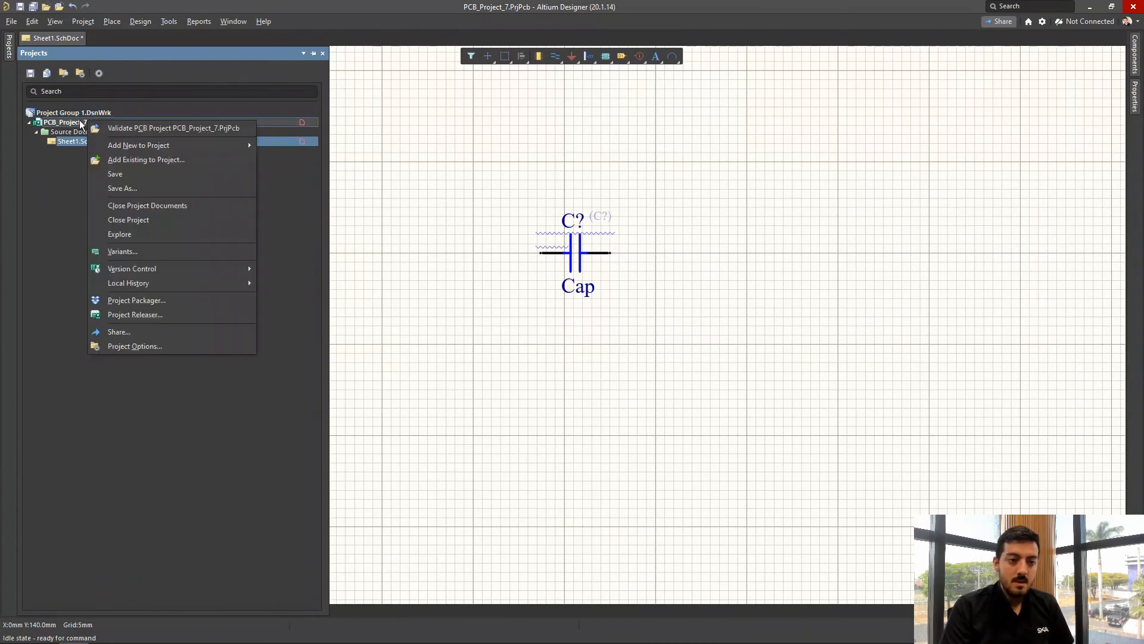
click(55, 188)
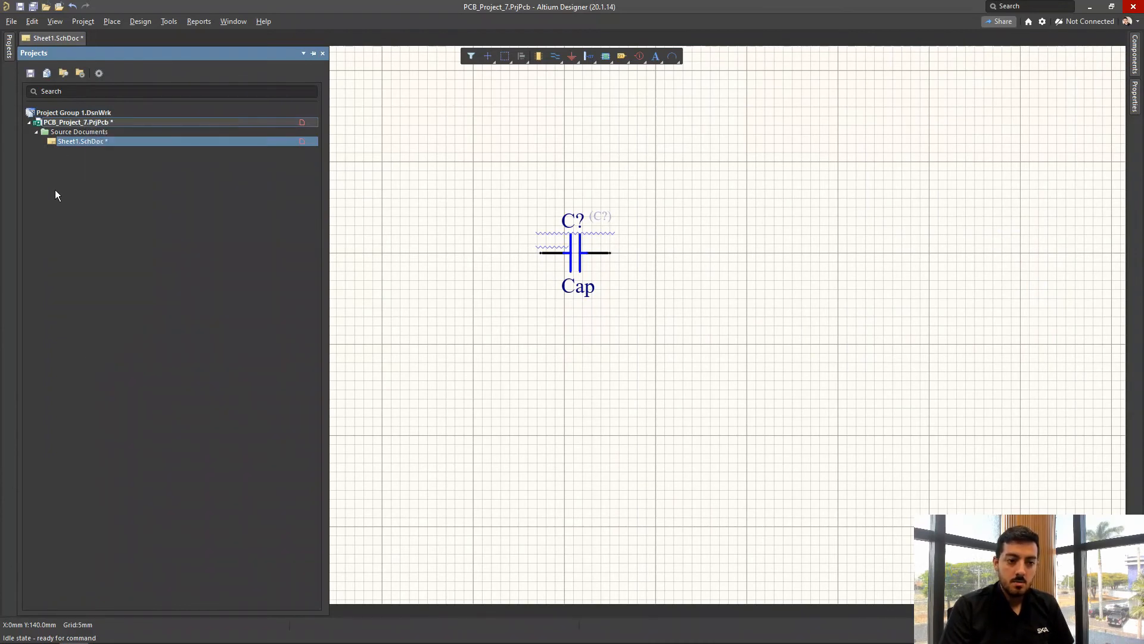
right_click(114, 122)
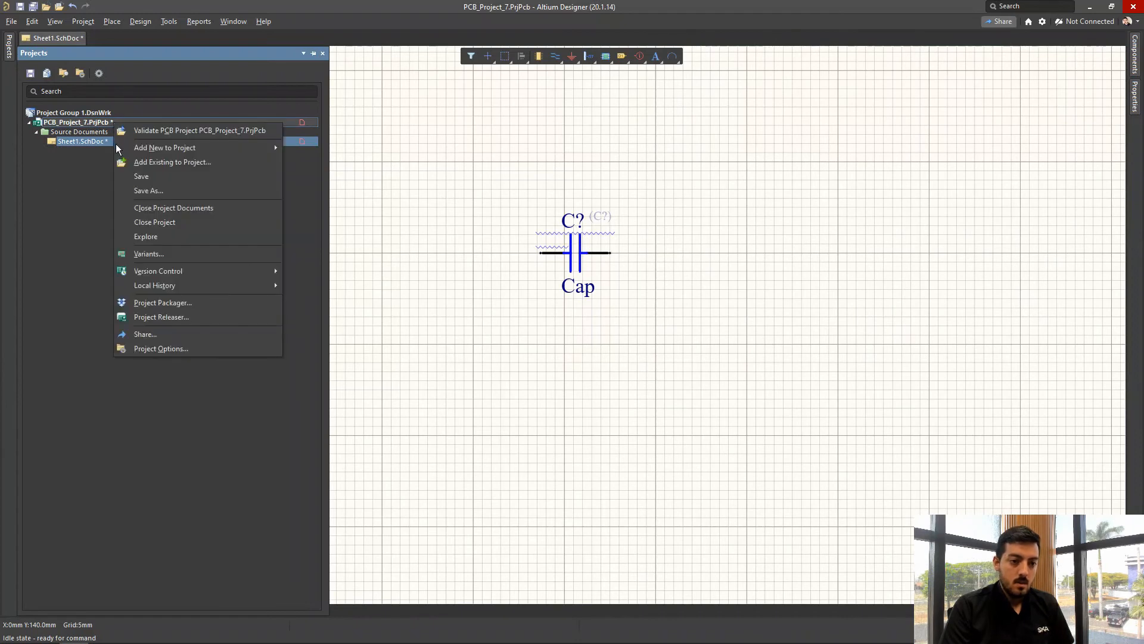
click(193, 161)
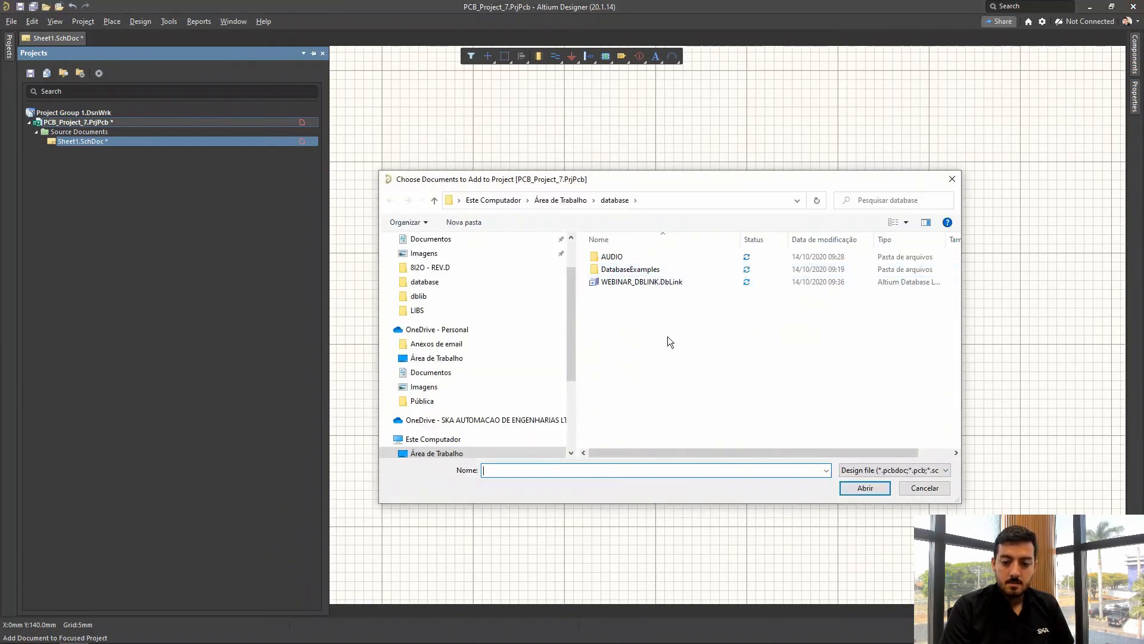
click(625, 284)
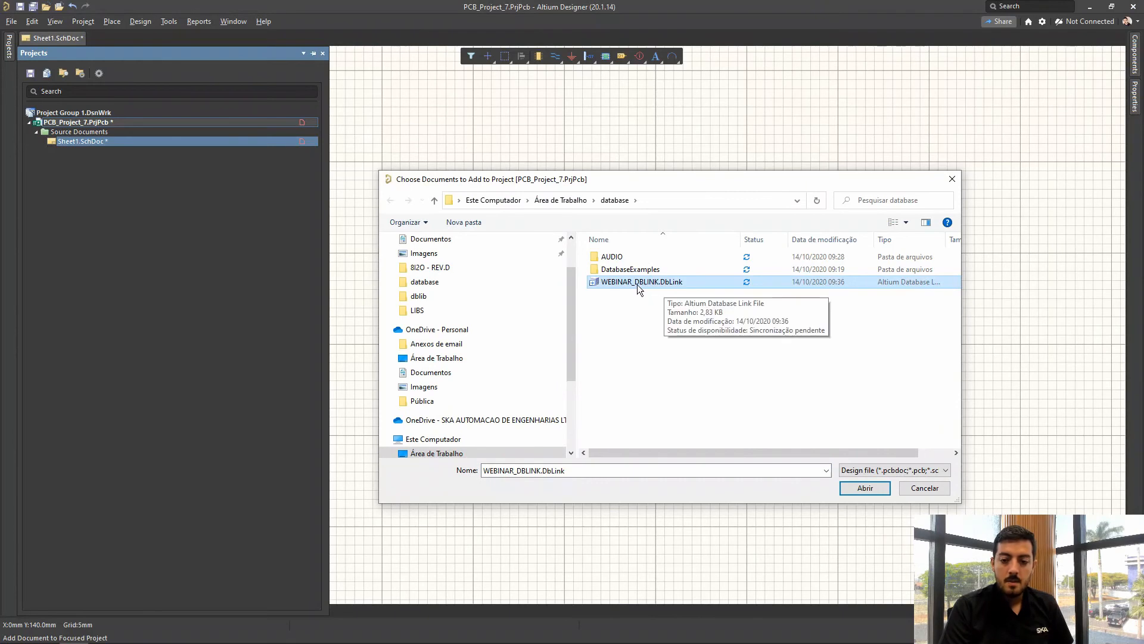
click(865, 488)
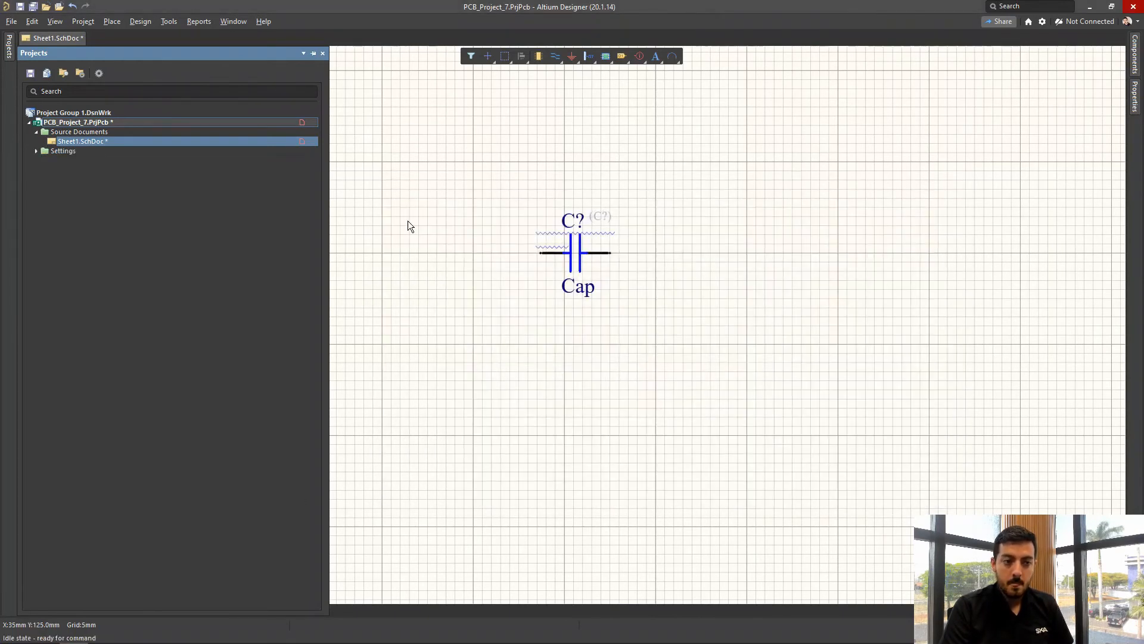
click(36, 151)
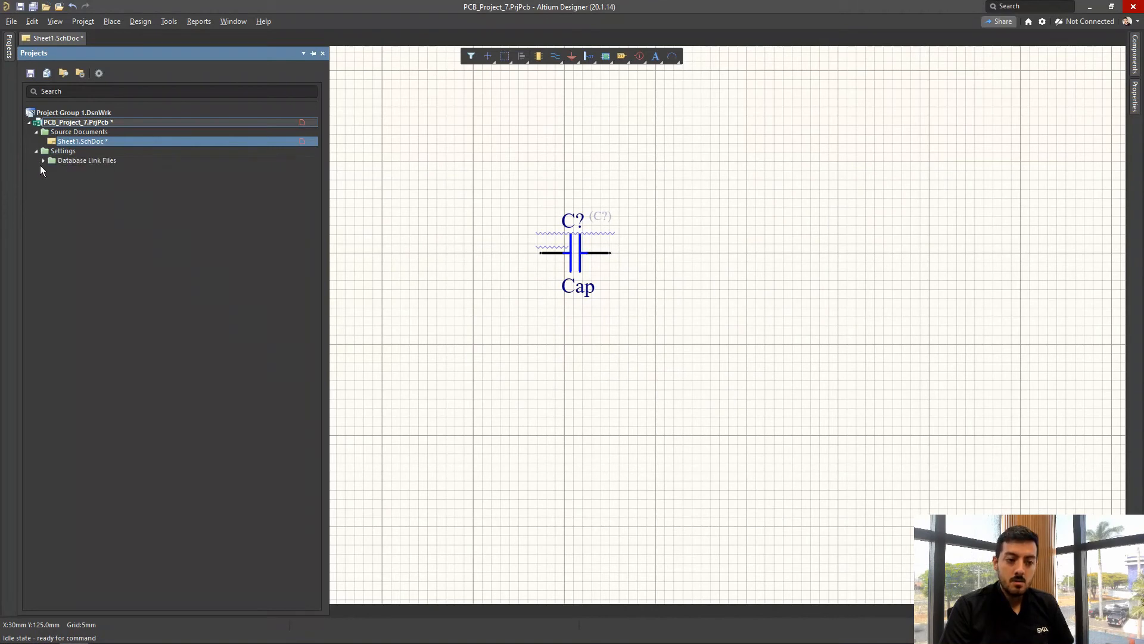
click(43, 160)
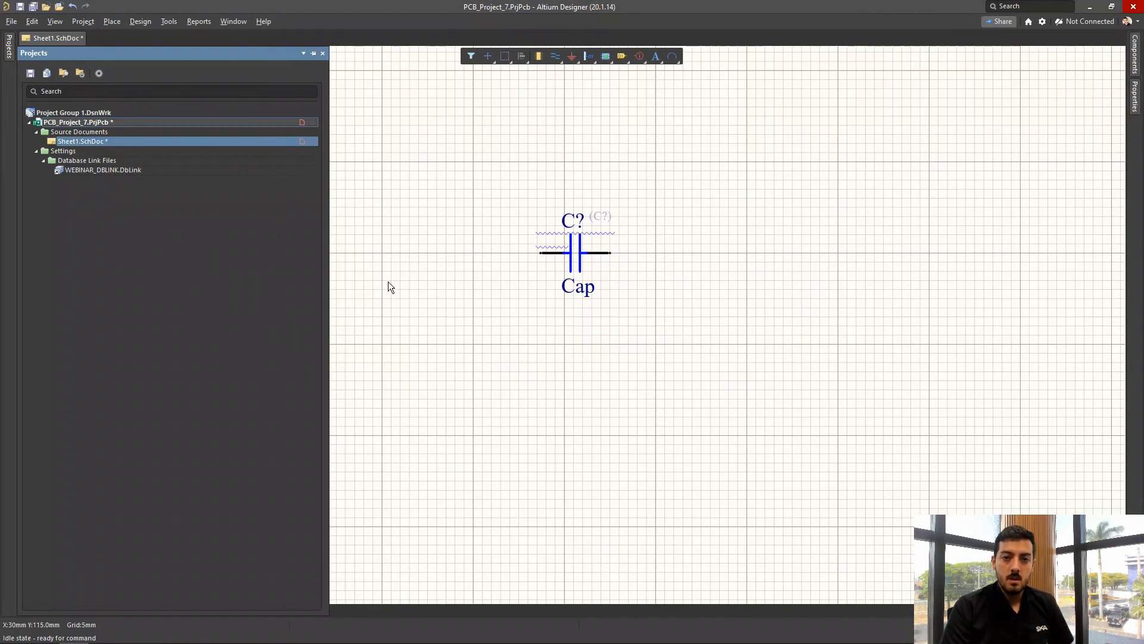
Locate WEBINAR_DBLINK.DbLink among the PCB project's database link files
click(1136, 63)
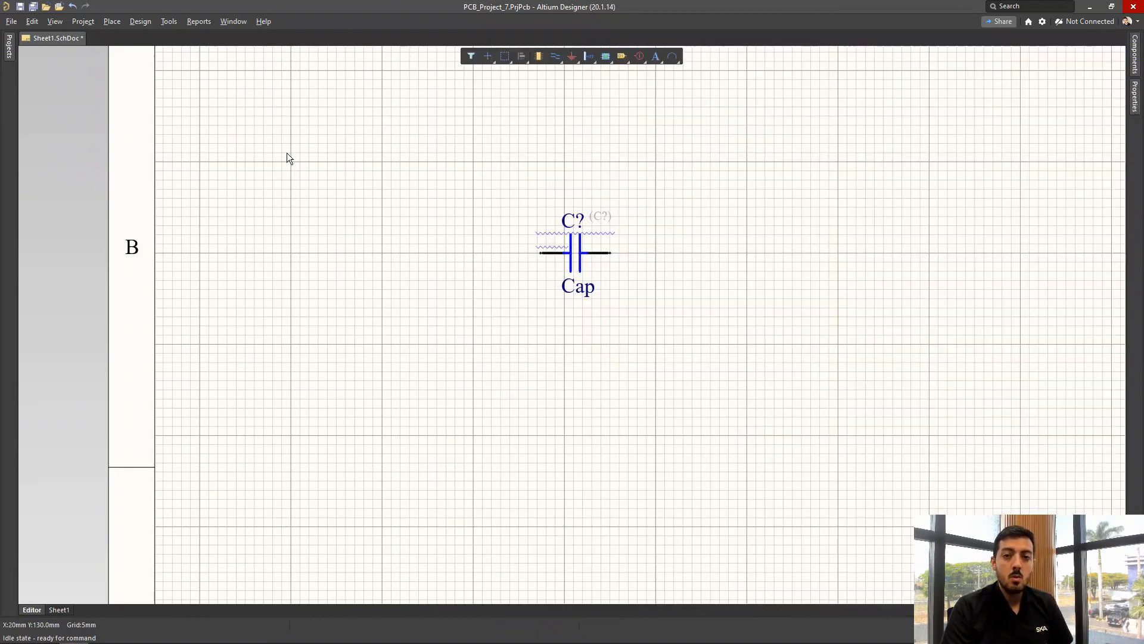
click(9, 57)
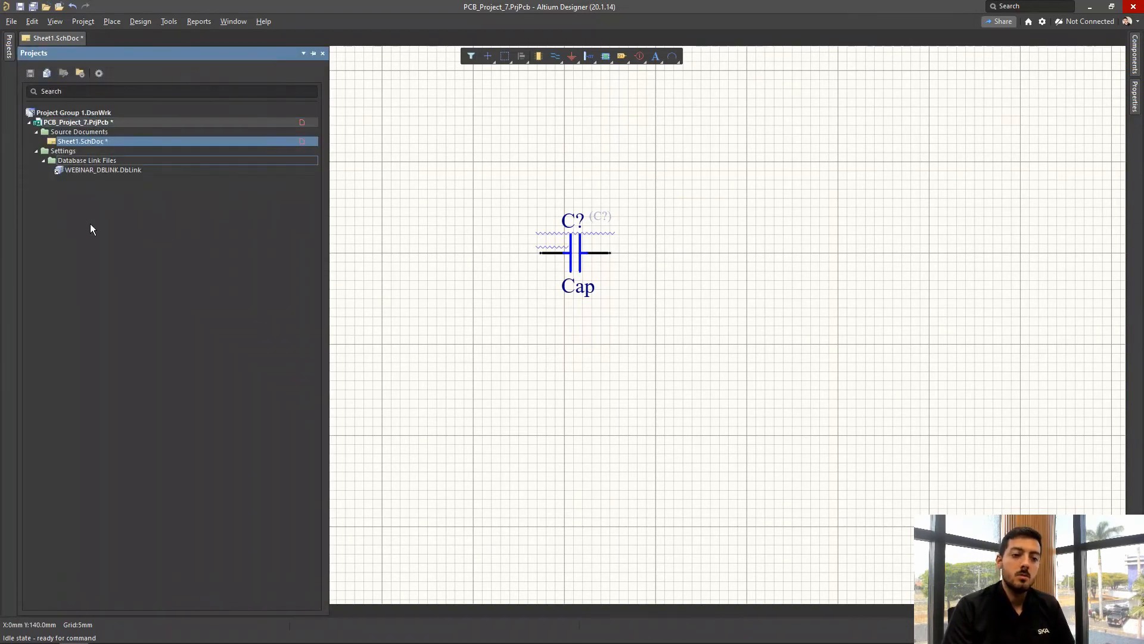
click(113, 169)
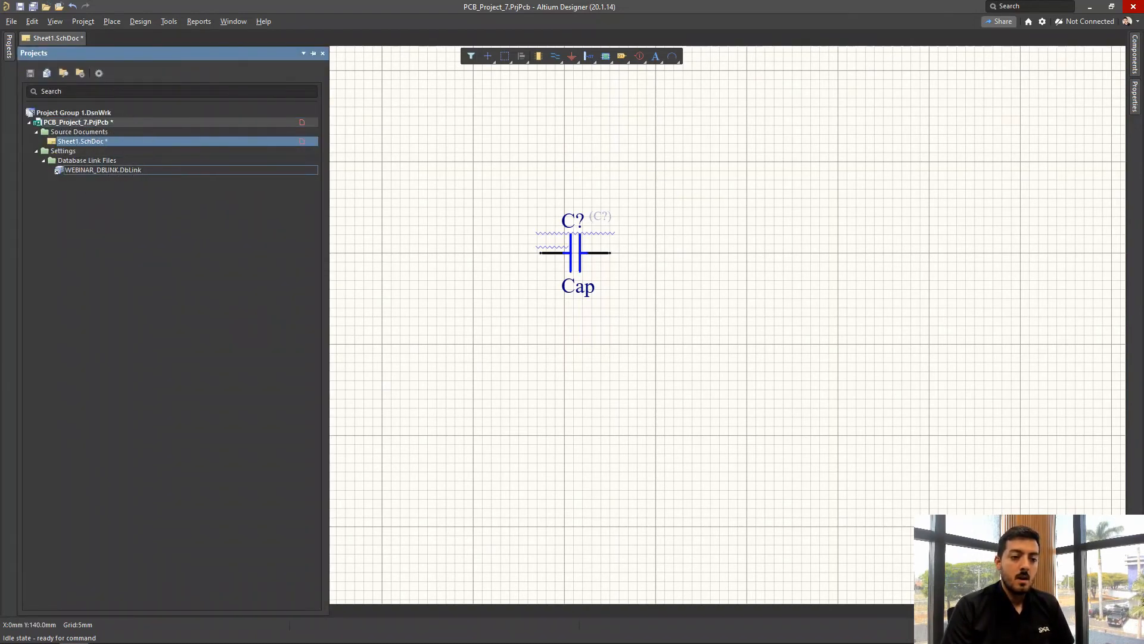
click(115, 173)
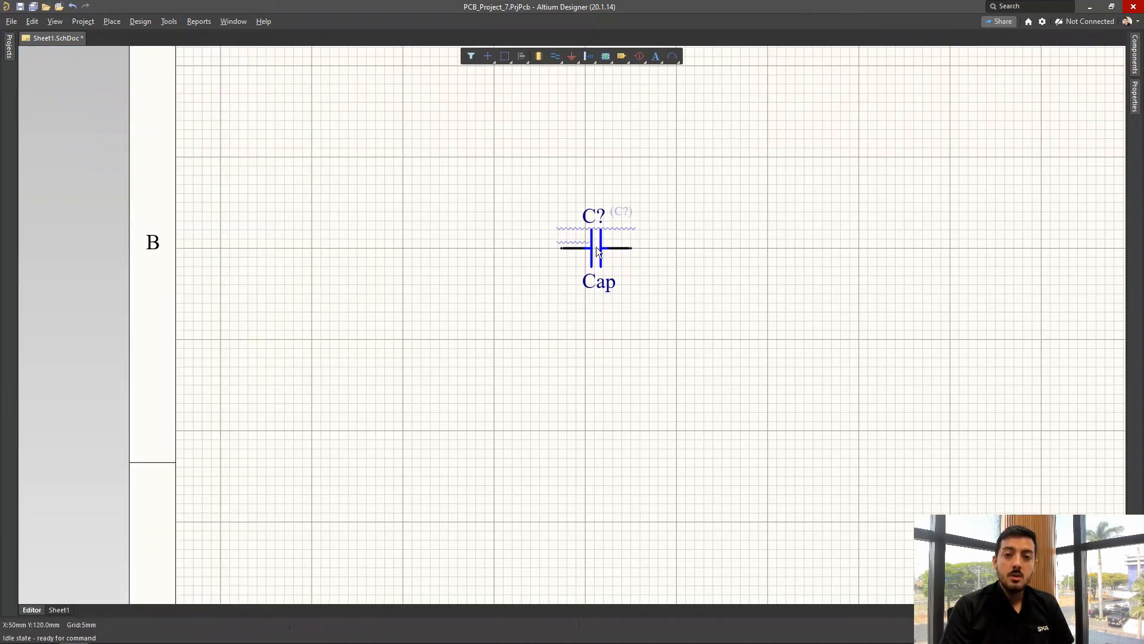
Examine the schematic capacitor's CODIGO name and value, and locate the Update Parameters From Database command
double_click(596, 247)
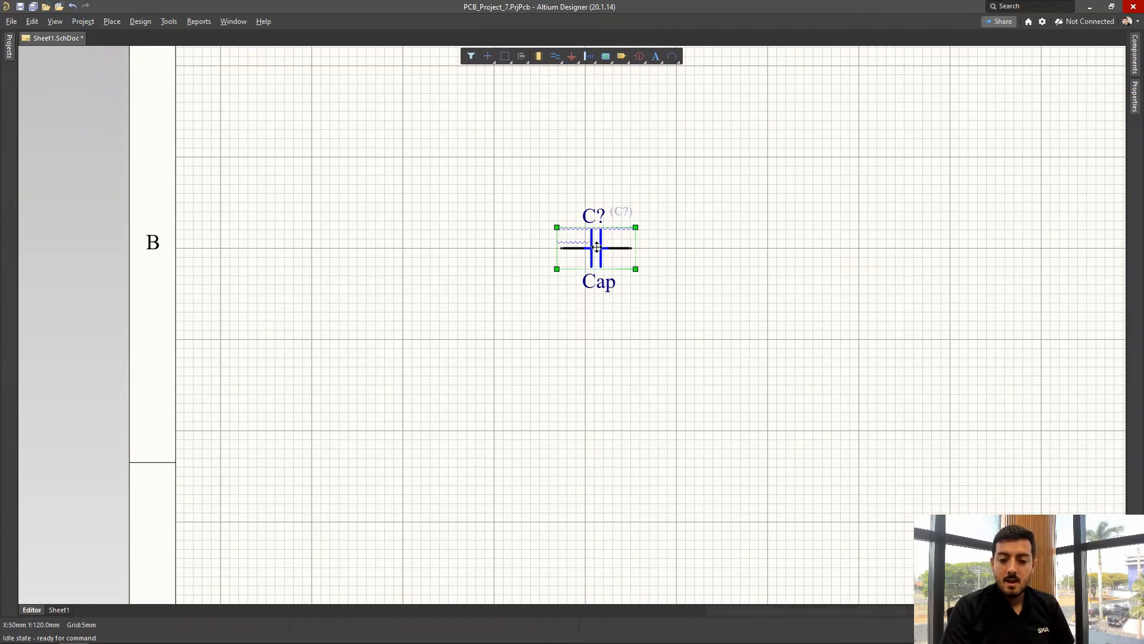
click(729, 439)
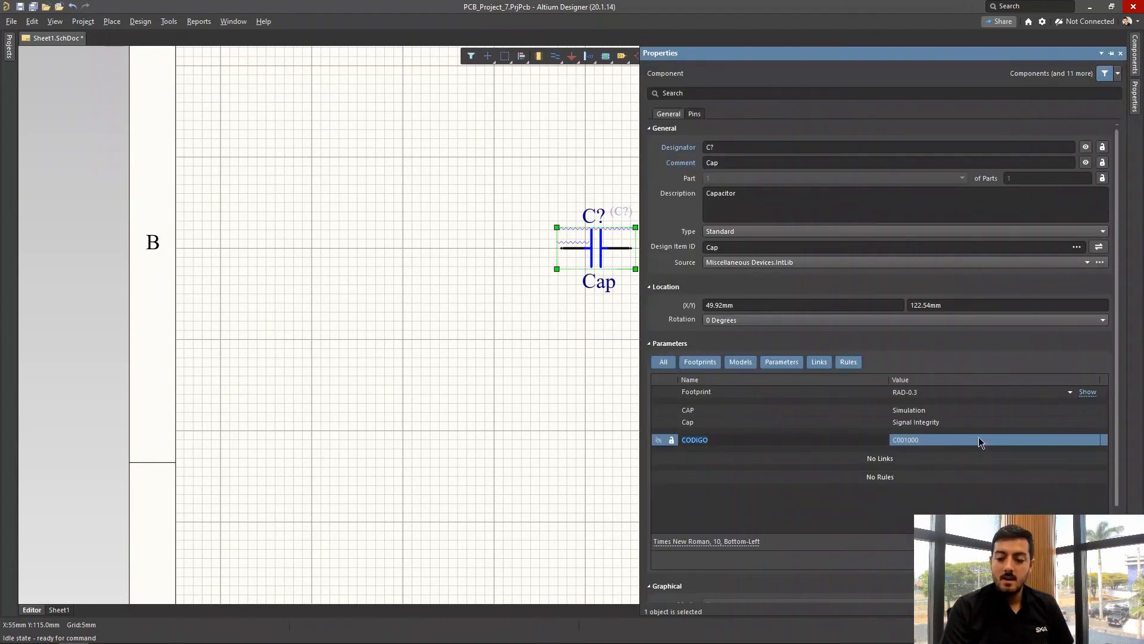
click(979, 438)
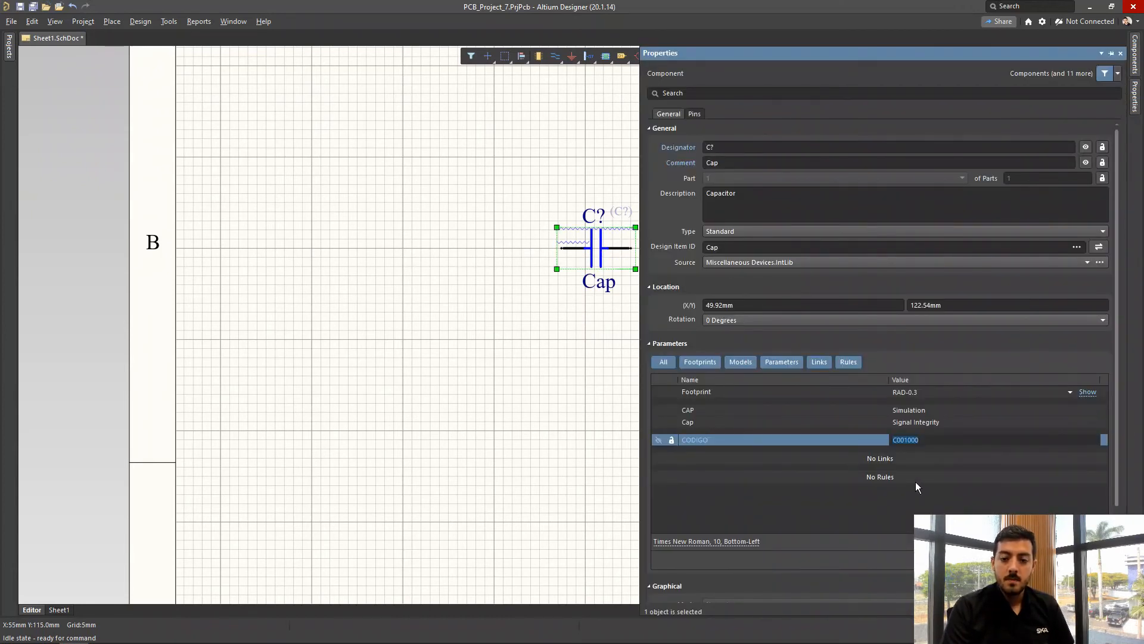
click(870, 483)
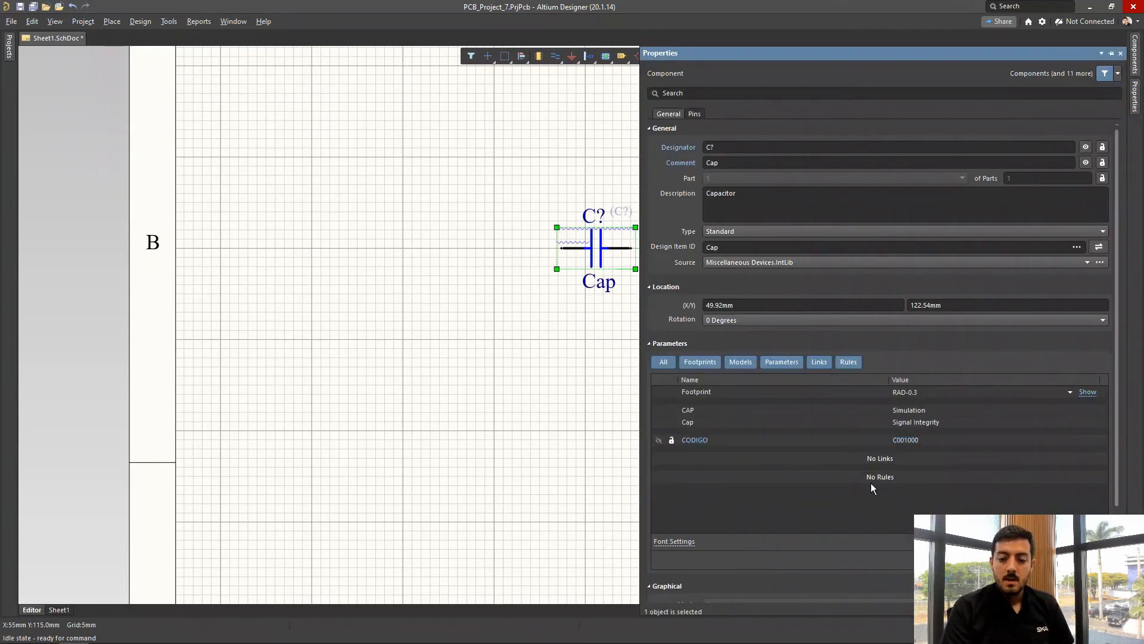
click(169, 21)
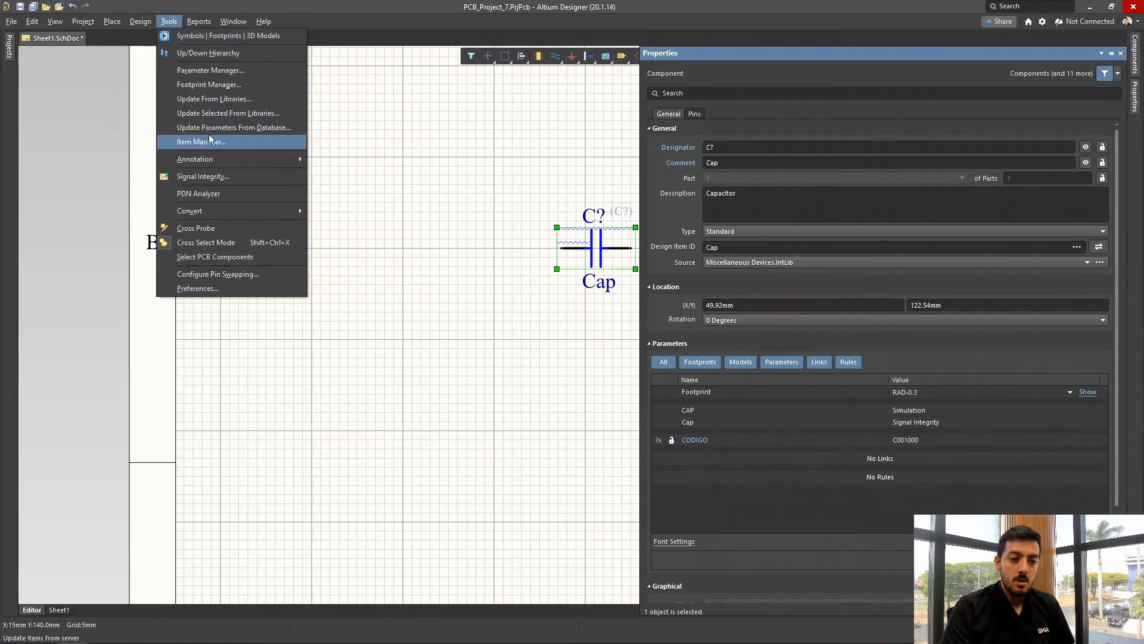
click(263, 128)
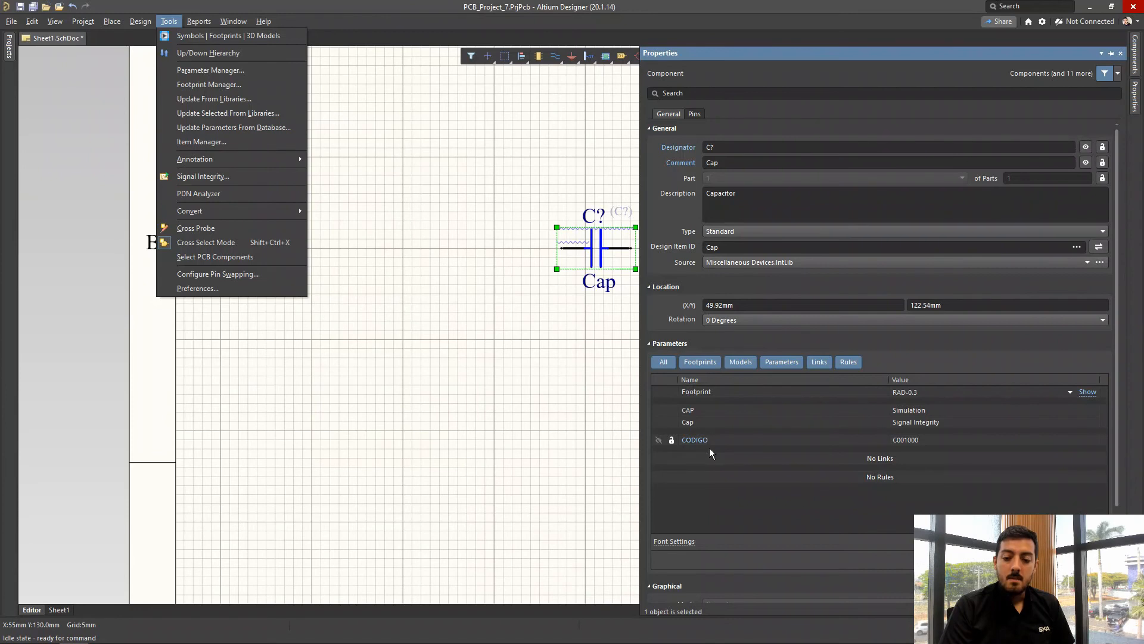
Open WEBINAR_DBLINK.DbLink and compare its key lookup settings and Capacitors records with the schematic capacitor's CODIGO parameter
click(9, 47)
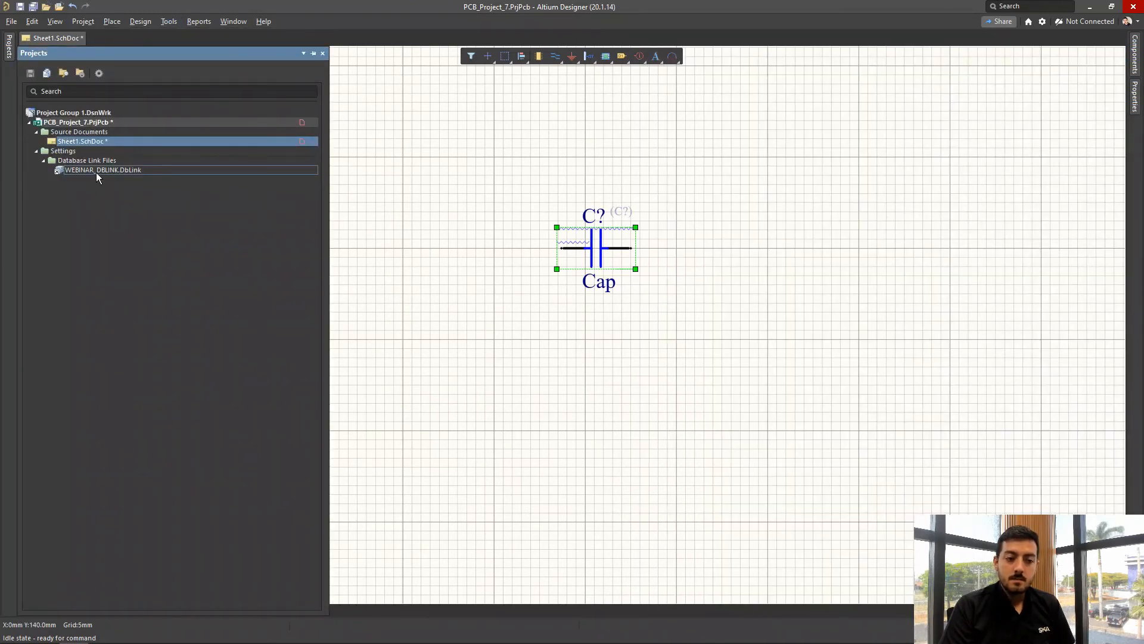
double_click(125, 170)
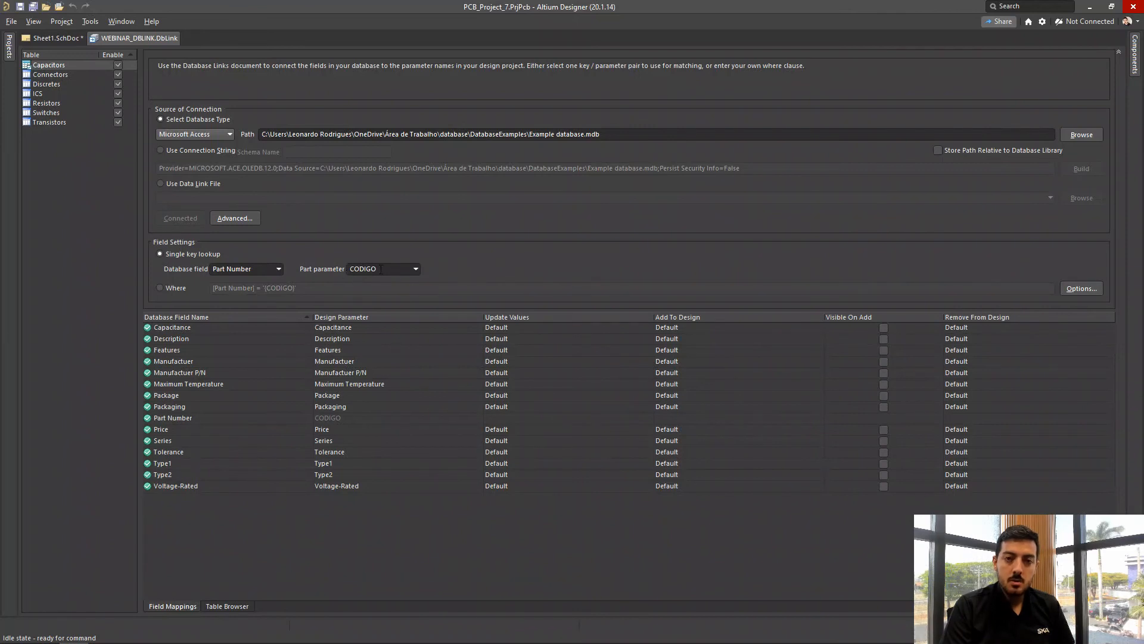
click(57, 39)
double_click(588, 245)
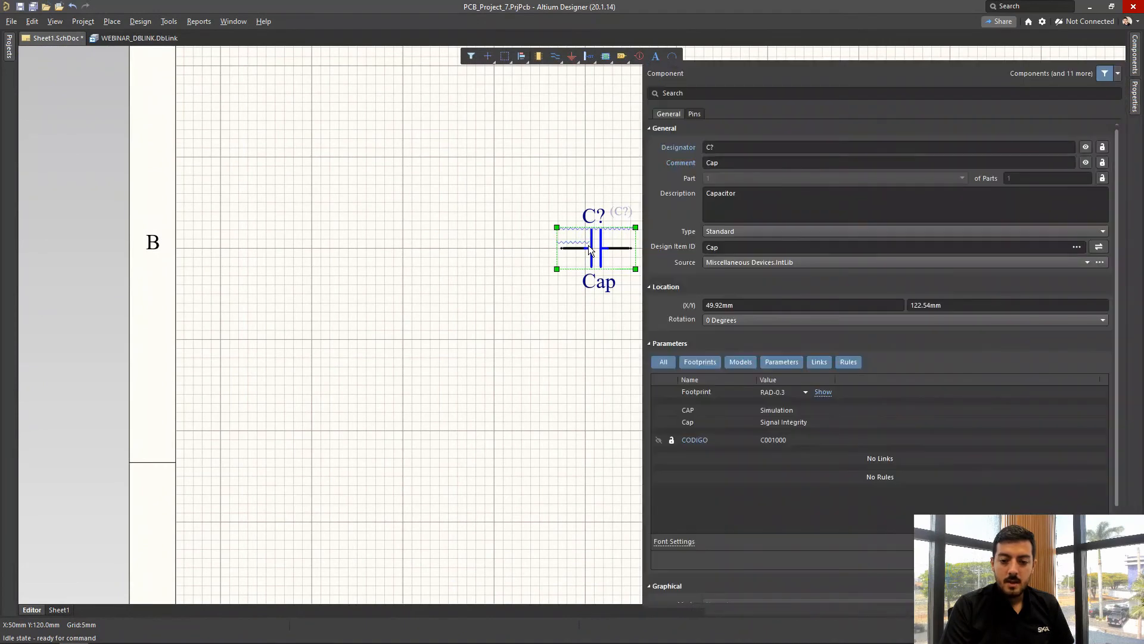
double_click(938, 439)
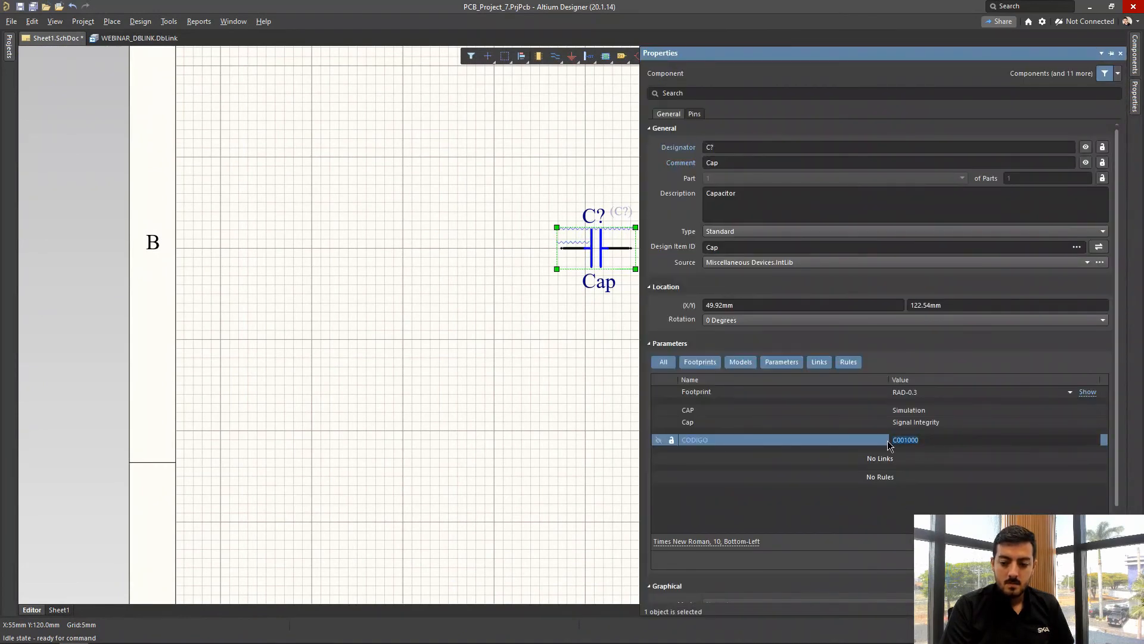
click(139, 39)
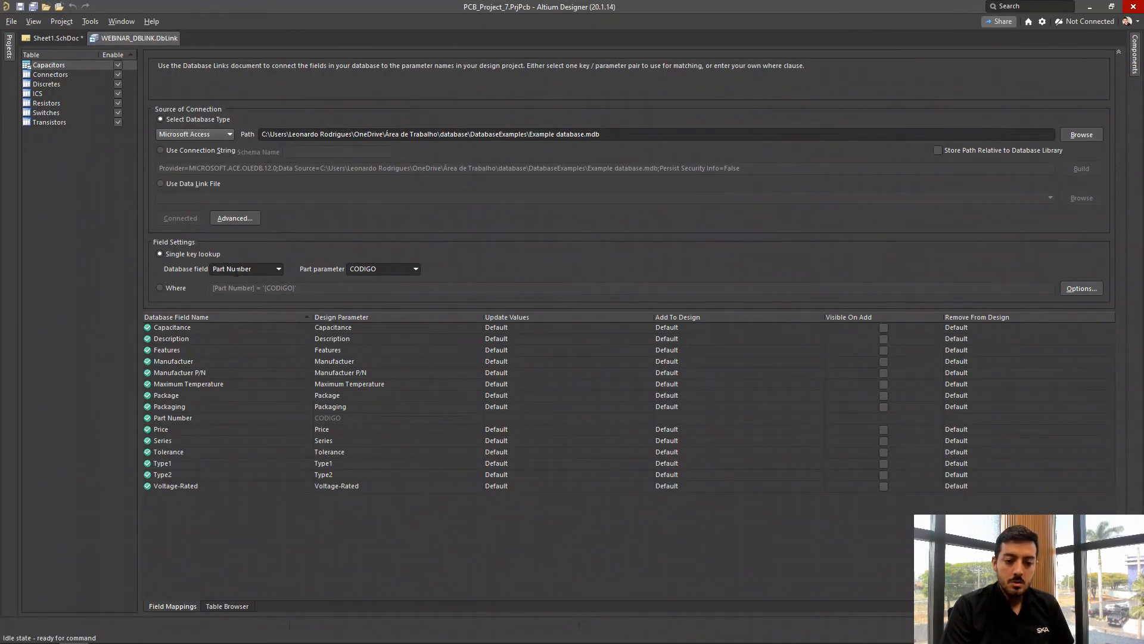
click(225, 606)
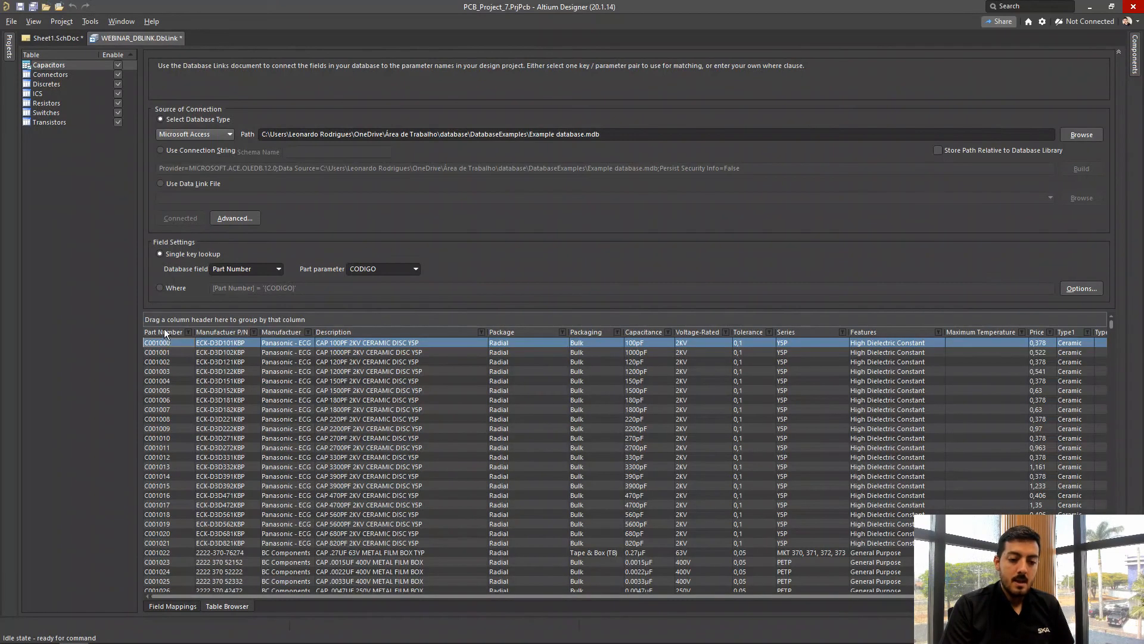
Generate the database parameter changes for the Cap component on Sheet1.SchDoc and widen the Manufactuer P/N column to review them
click(75, 39)
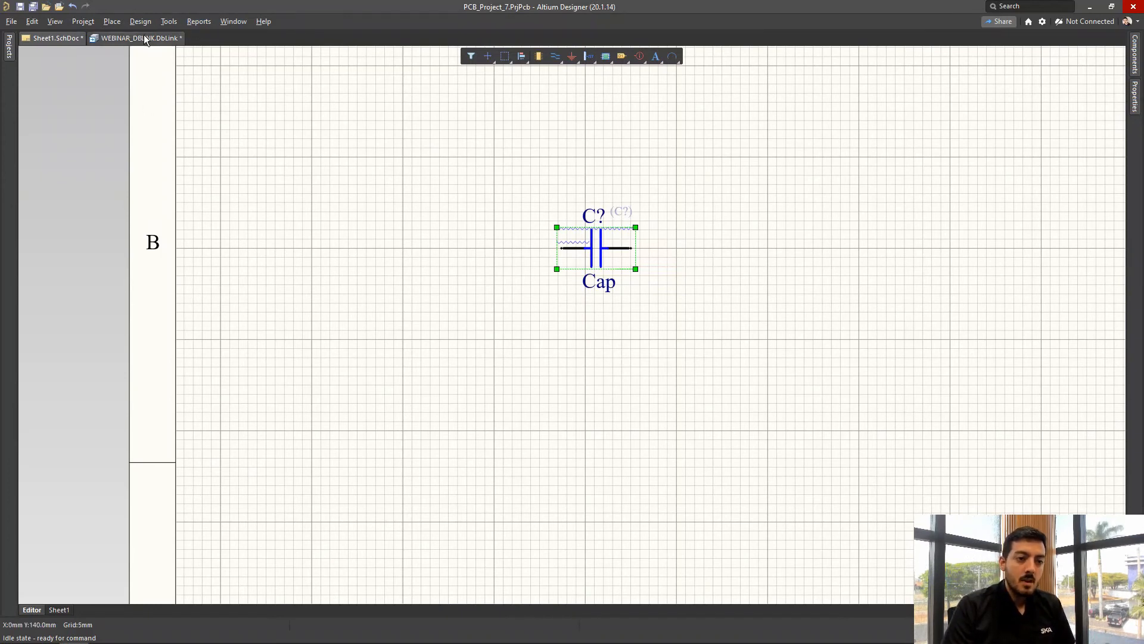
click(169, 22)
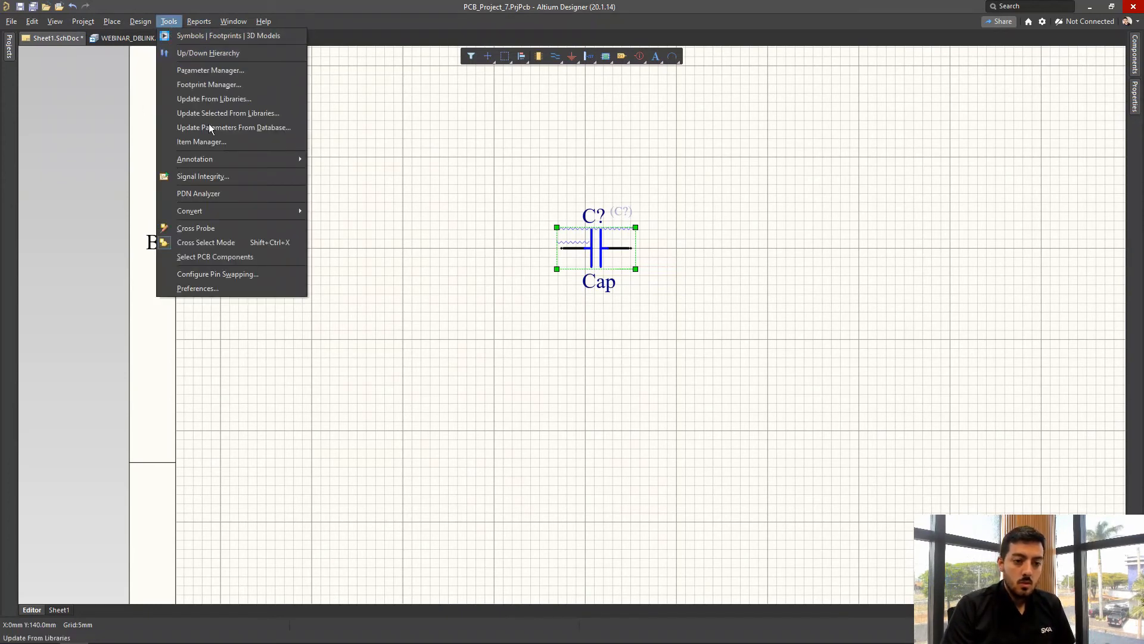
click(272, 129)
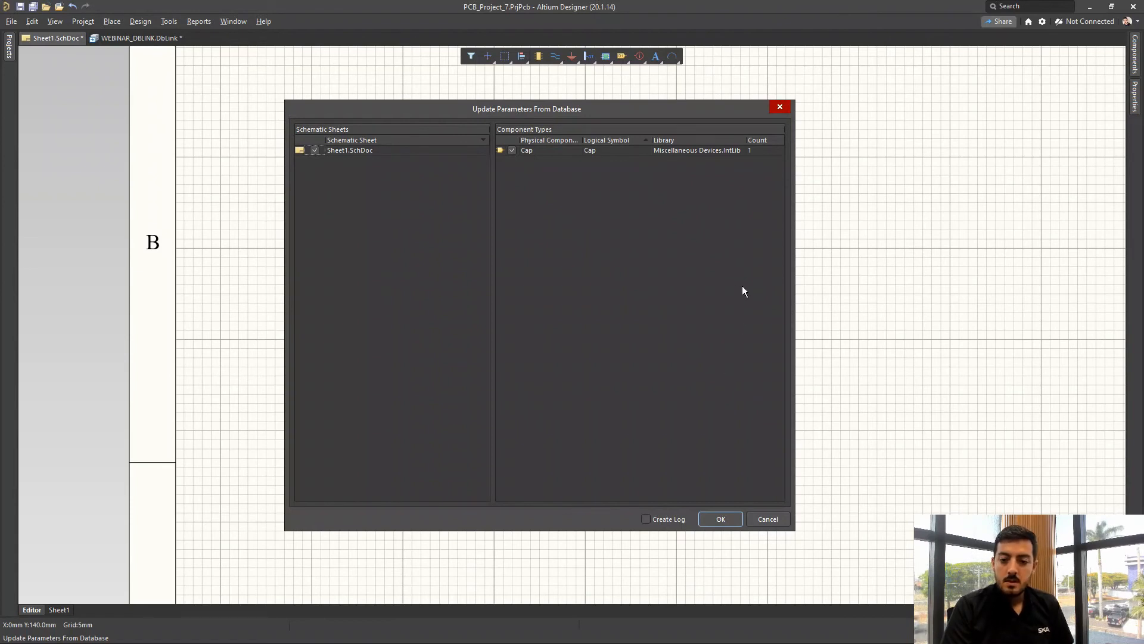
click(721, 519)
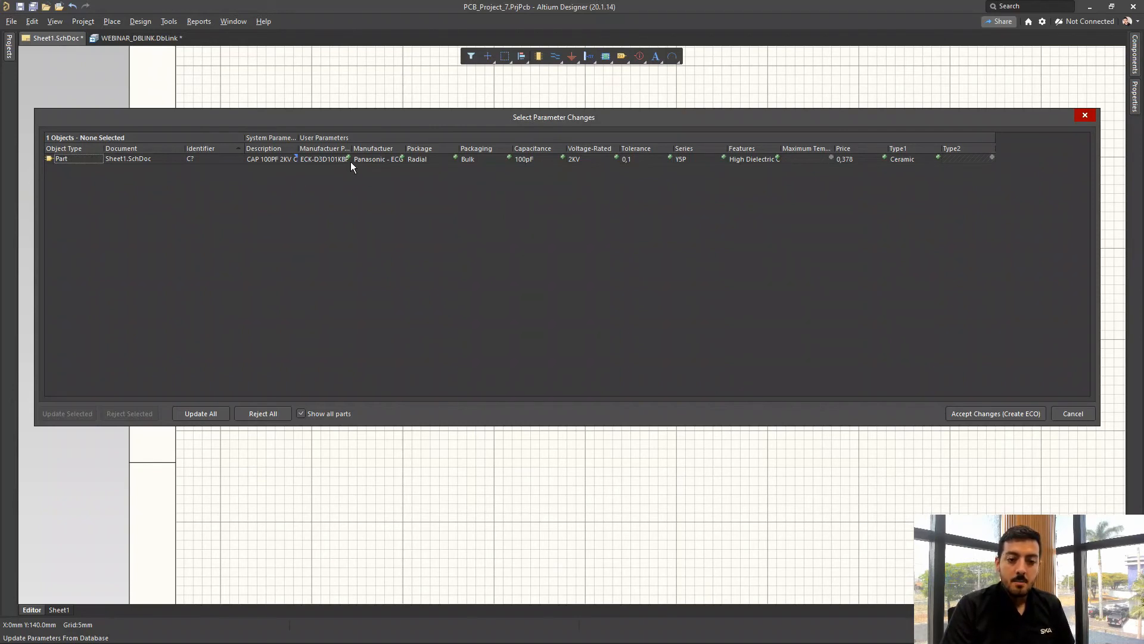
drag(350, 150, 361, 150)
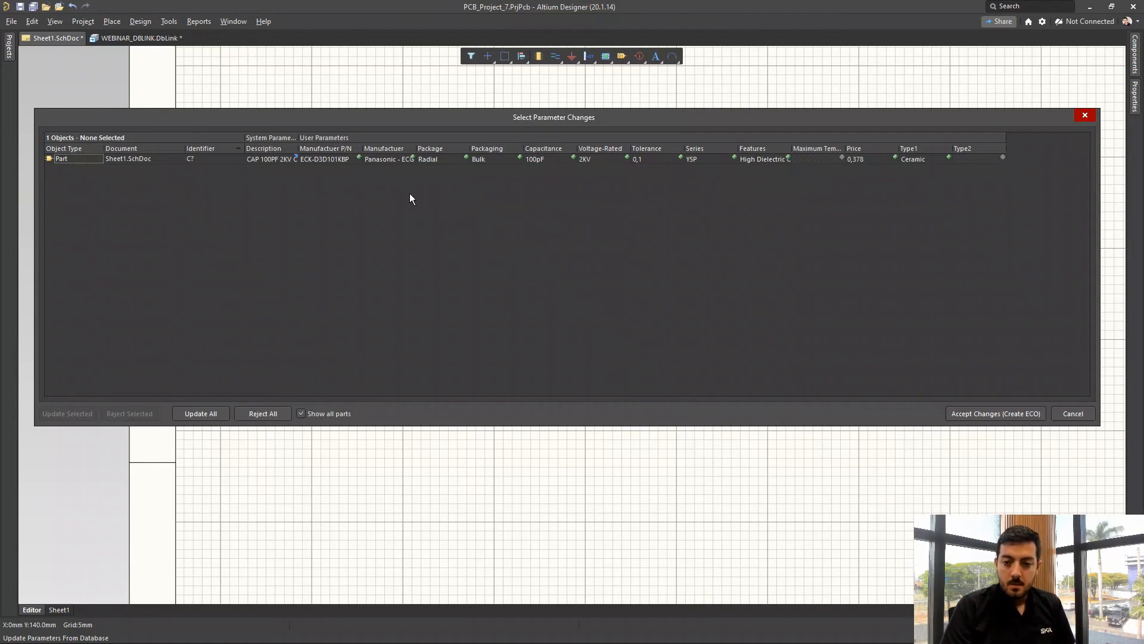
Reject the proposed Series parameter change for the capacitor
right_click(707, 158)
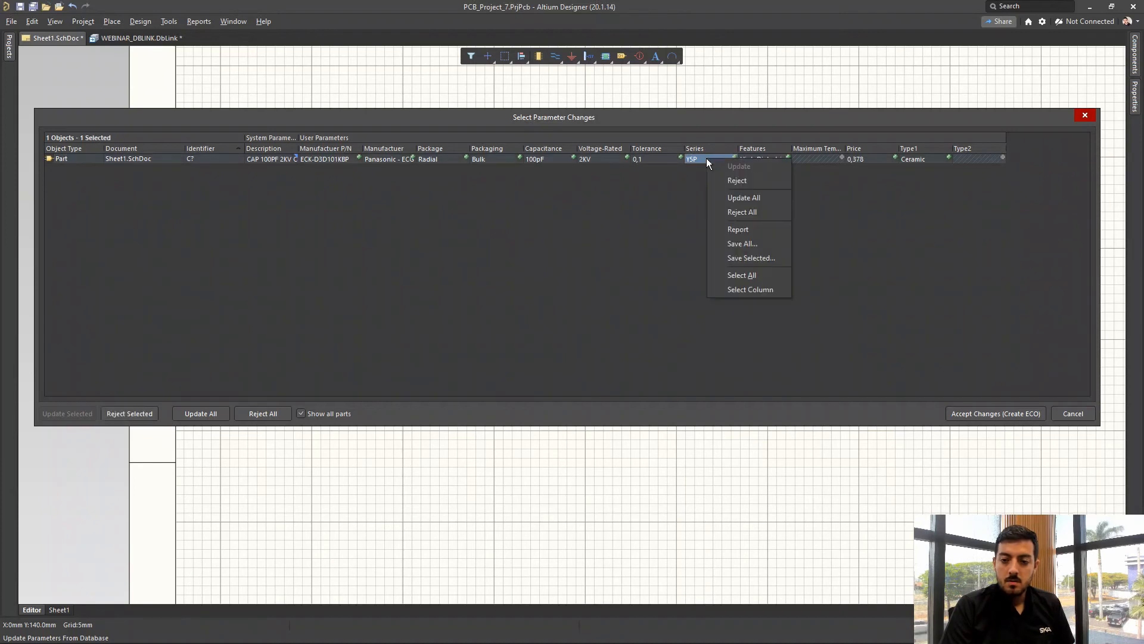
click(750, 180)
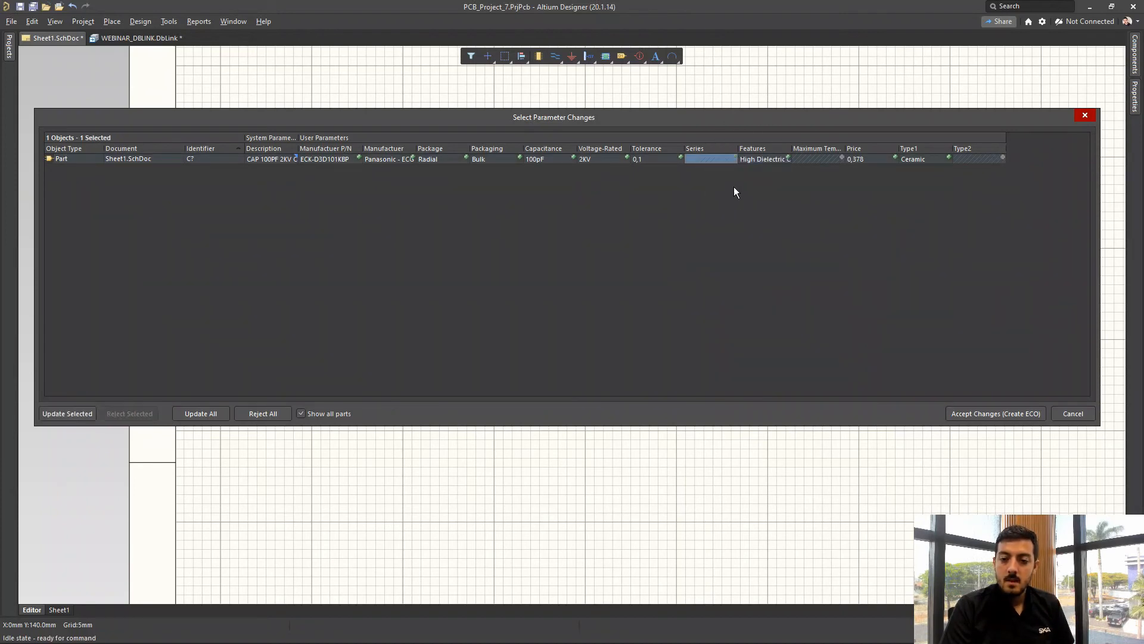
click(714, 157)
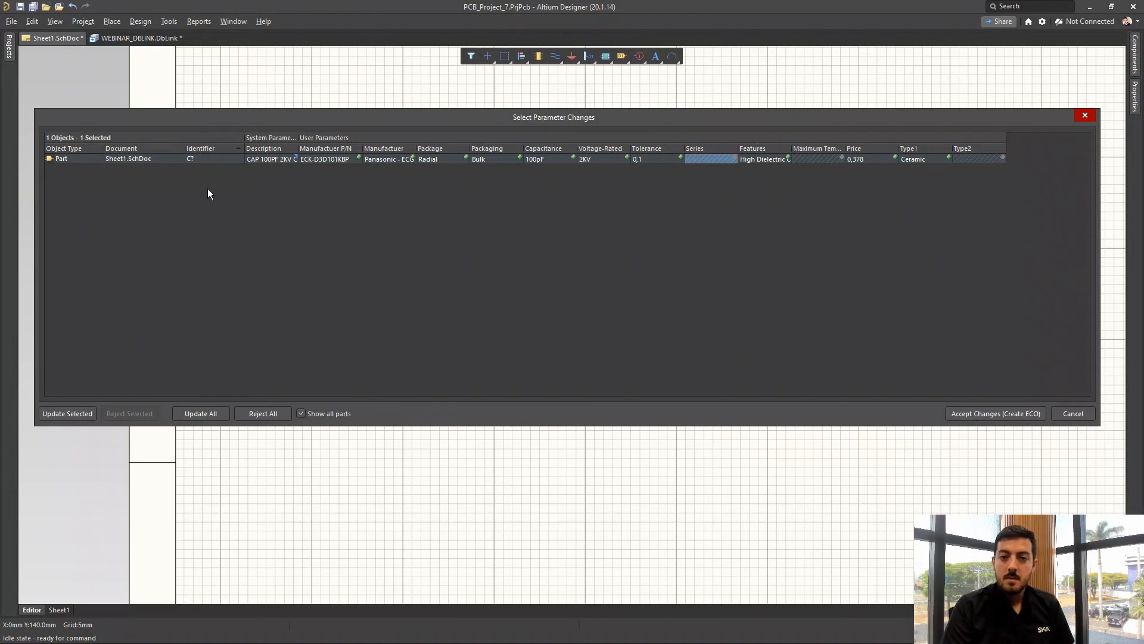
Accept the remaining parameter changes and execute the resulting engineering change order on Sheet1.SchDoc
click(997, 418)
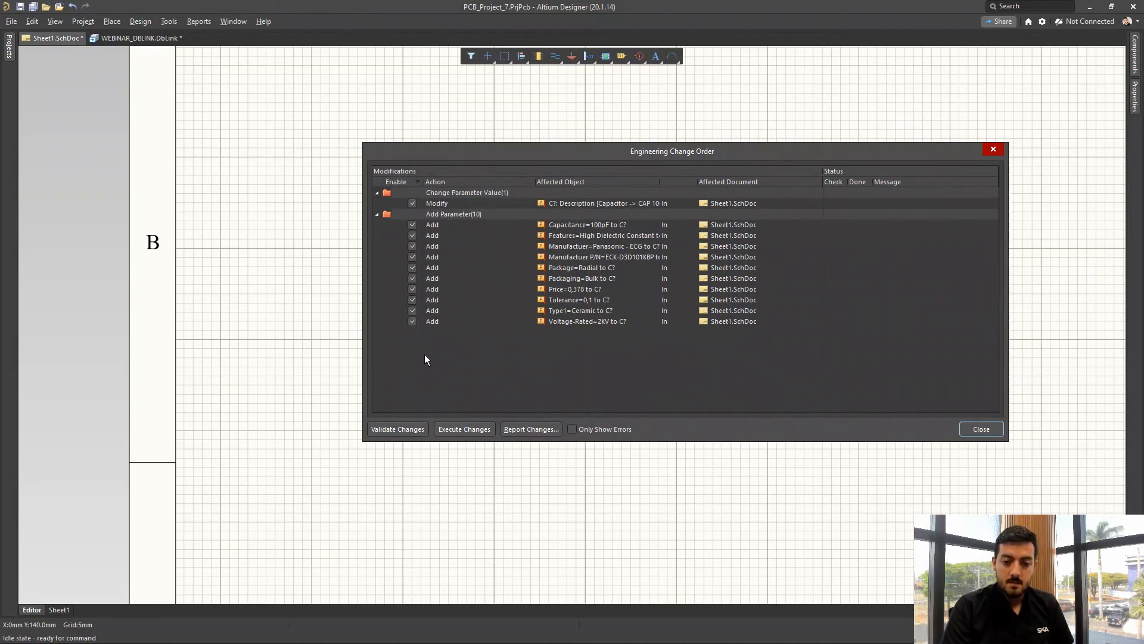
click(468, 429)
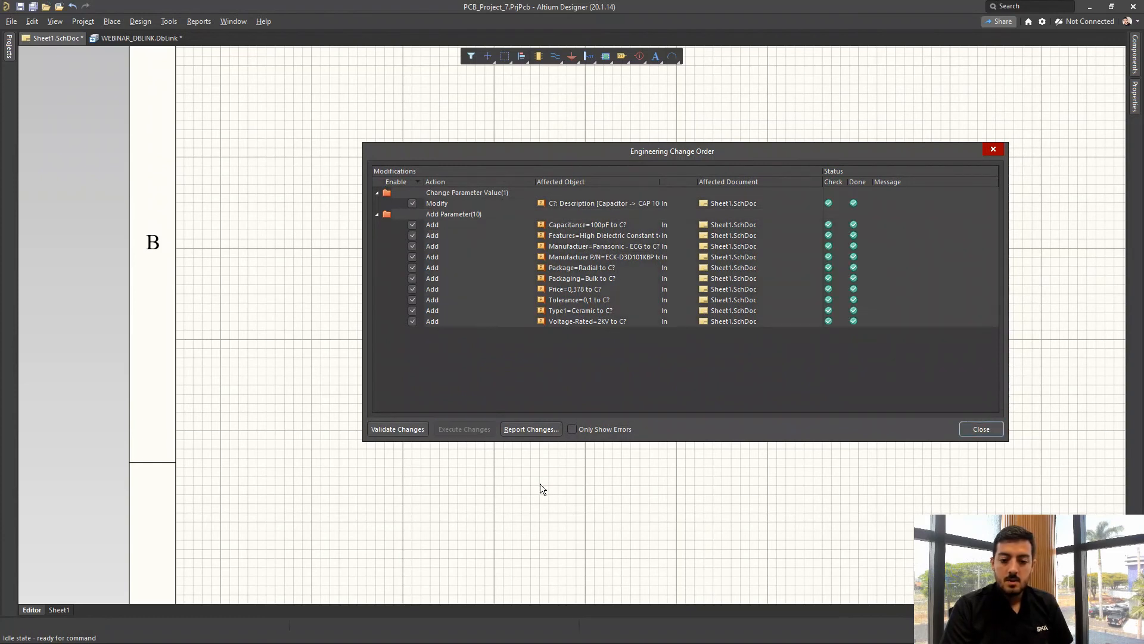
click(981, 429)
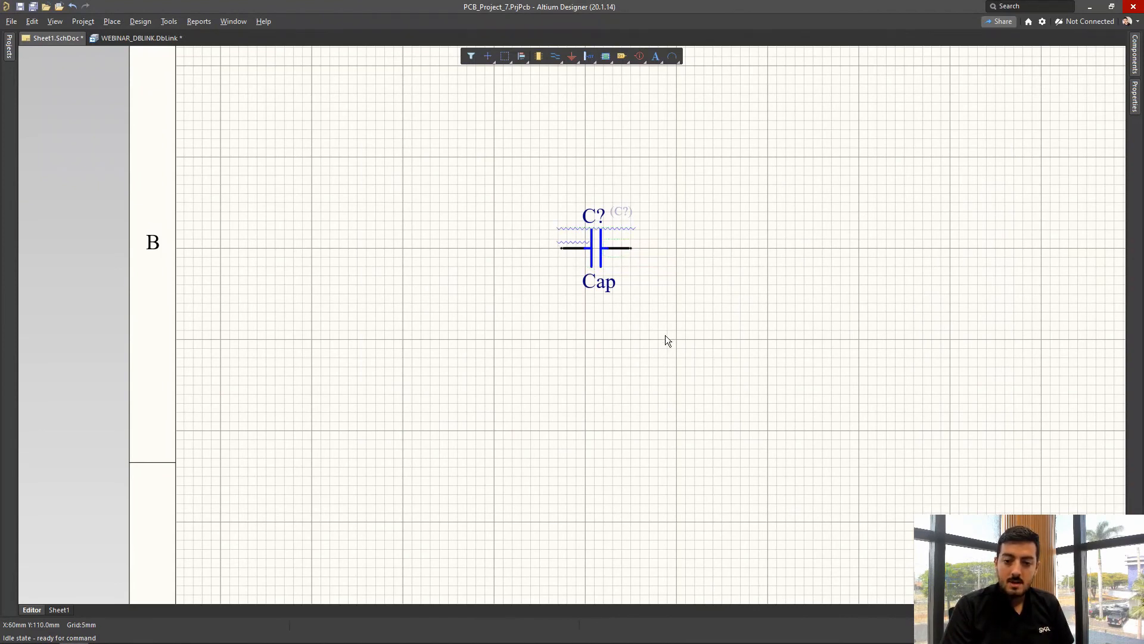
Examine the schematic capacitor's parameters one by one, from CODIGO and Capacitance through Type1 and Voltage-Rated
ctrl+scroll(613, 262, up, 3)
double_click(587, 253)
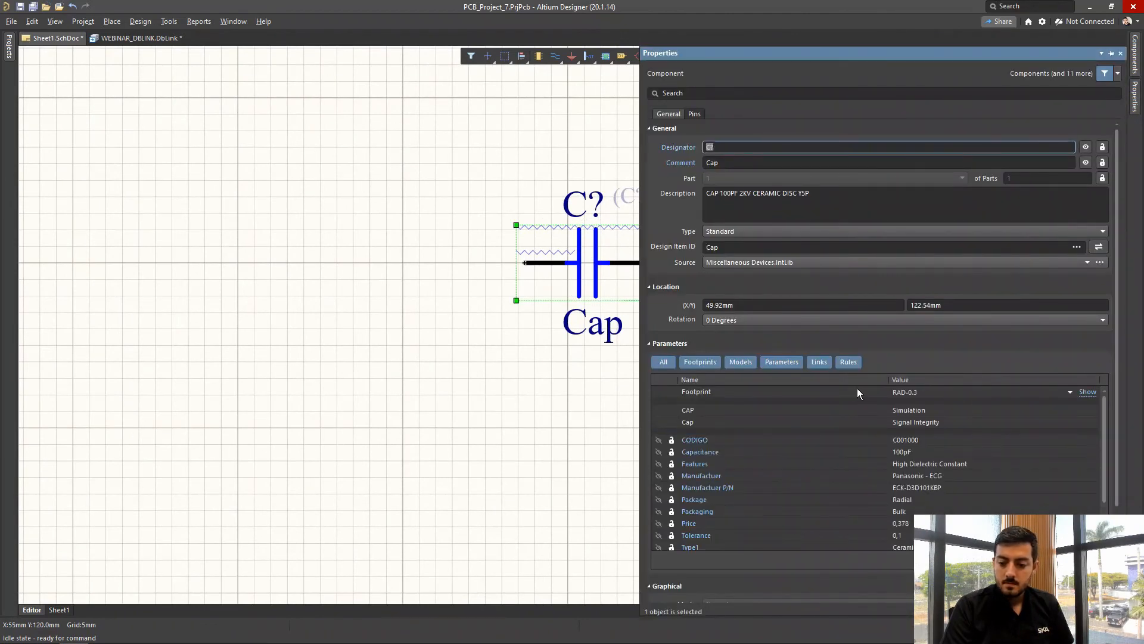
scroll(857, 389, down, 1)
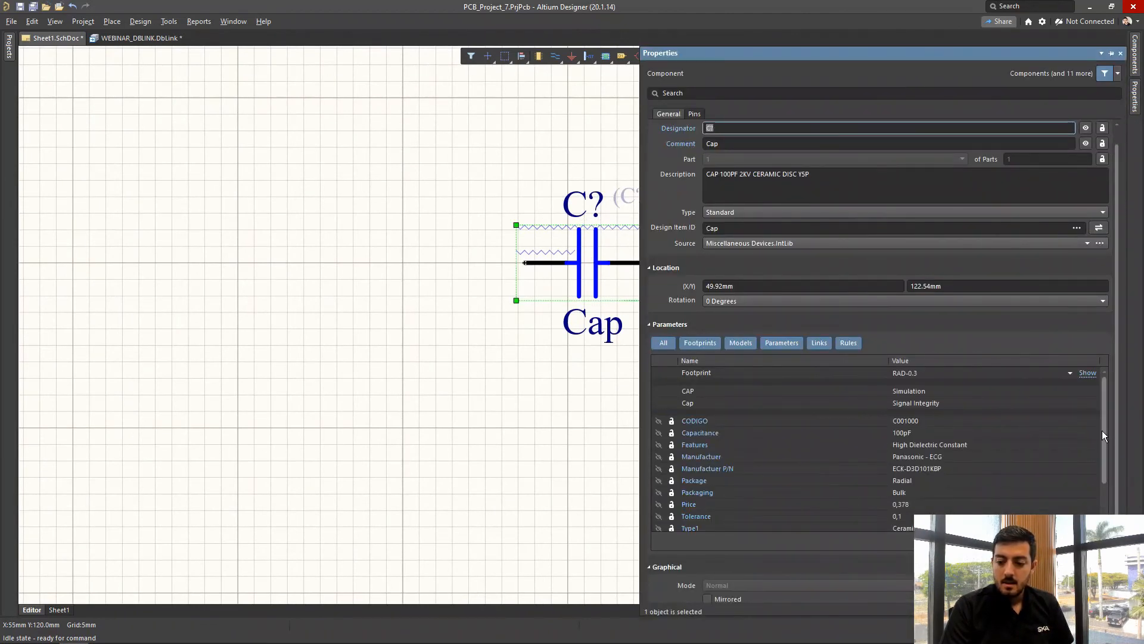
drag(1103, 431, 1101, 458)
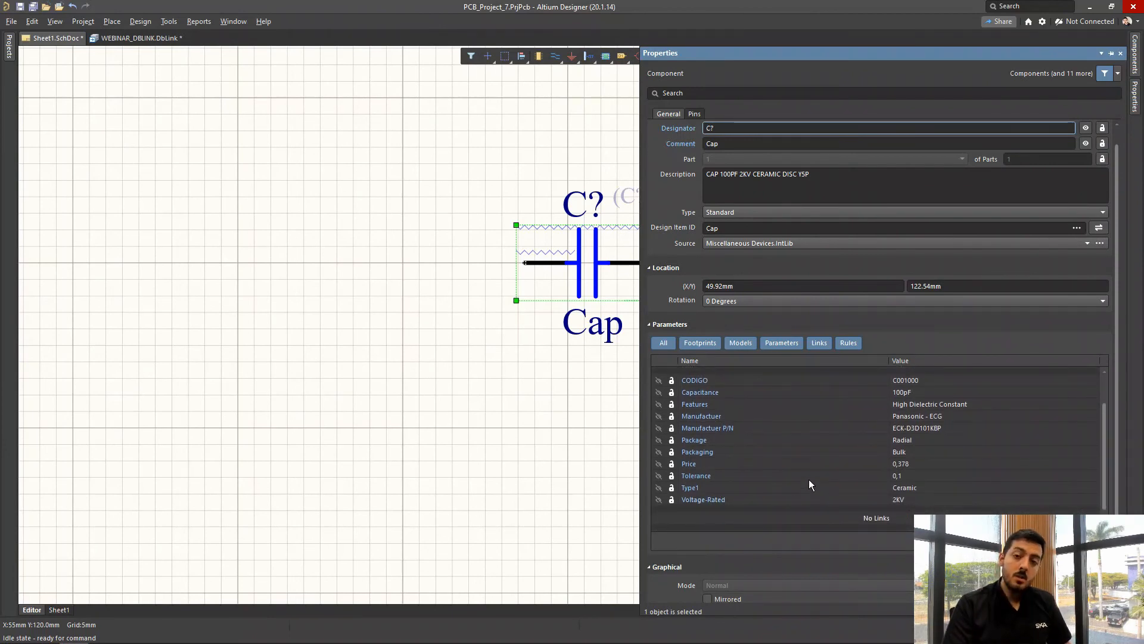
click(751, 381)
click(745, 392)
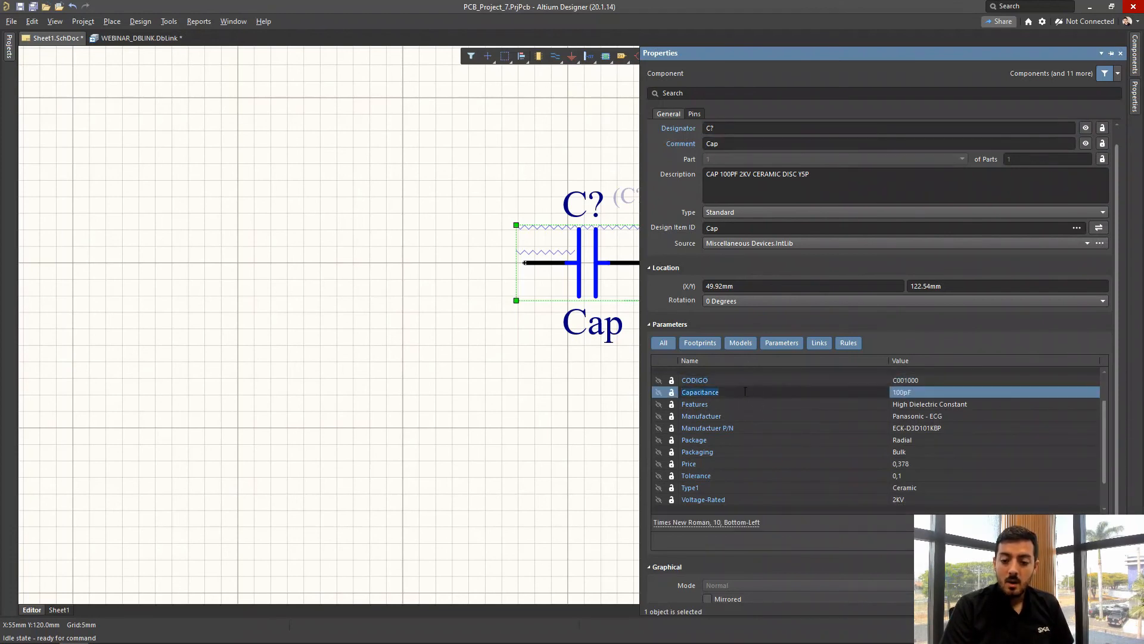
click(736, 404)
click(737, 416)
click(738, 428)
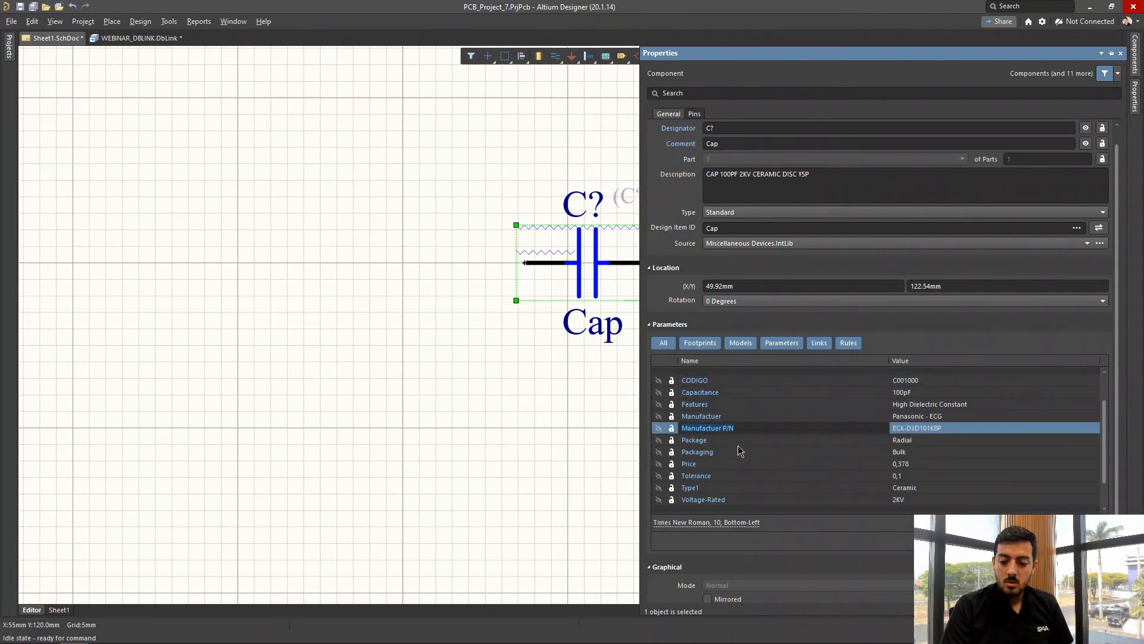
click(738, 441)
click(734, 452)
click(737, 464)
click(739, 476)
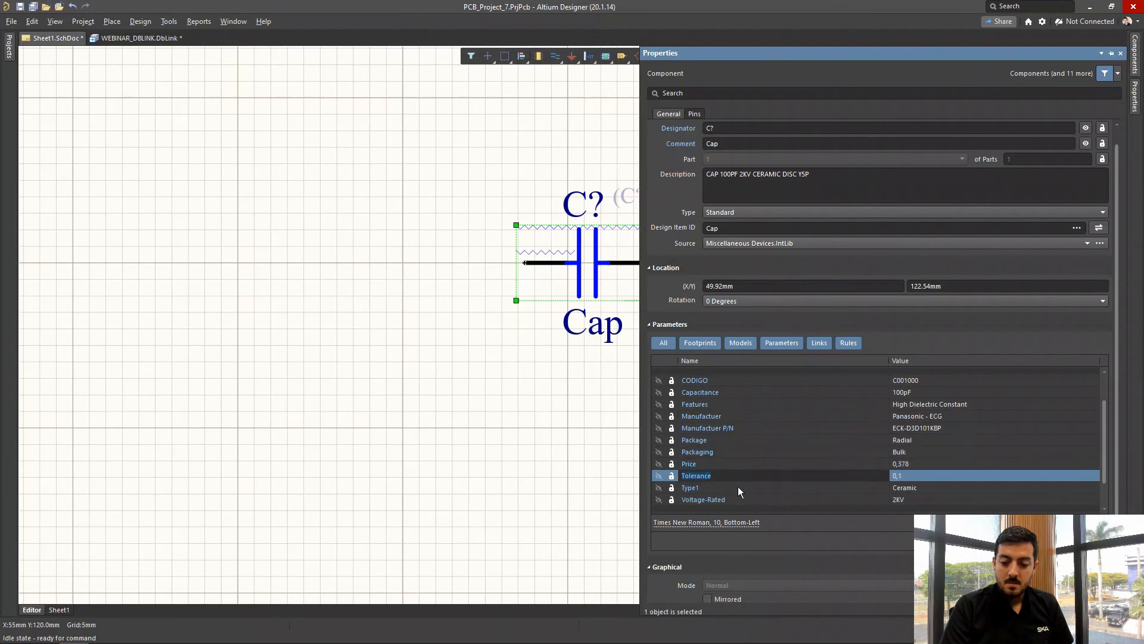
click(738, 487)
click(740, 499)
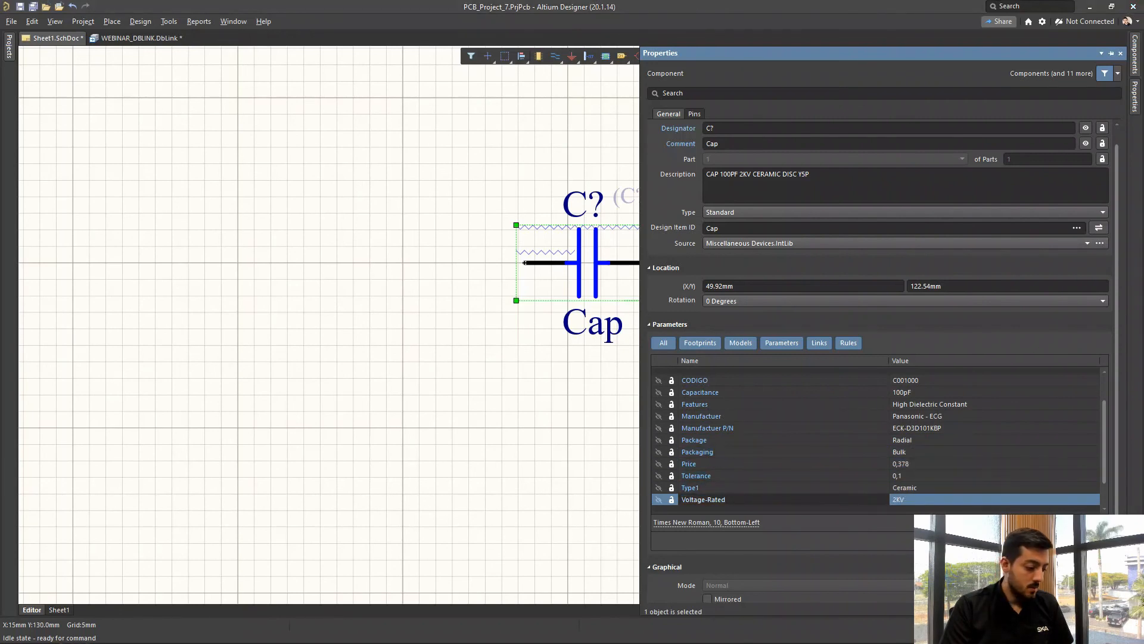
Switch to Access and check the Part Number and Manufactuer P/N of record C001000 in the Capacitors table
key(alt+Tab)
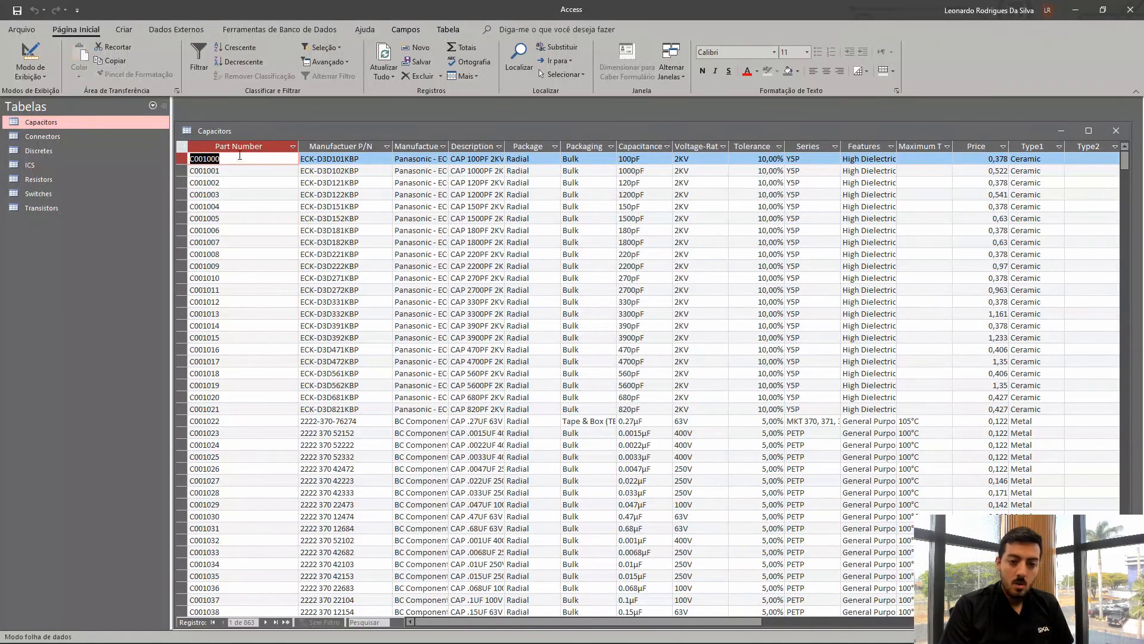
click(373, 159)
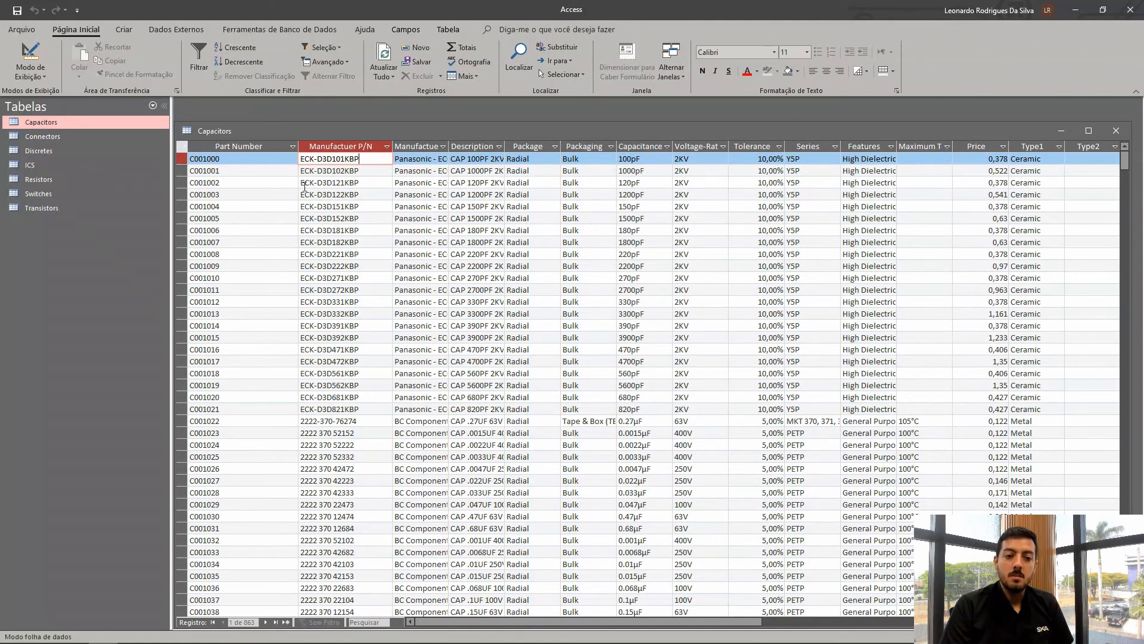
click(245, 160)
drag(218, 157, 186, 157)
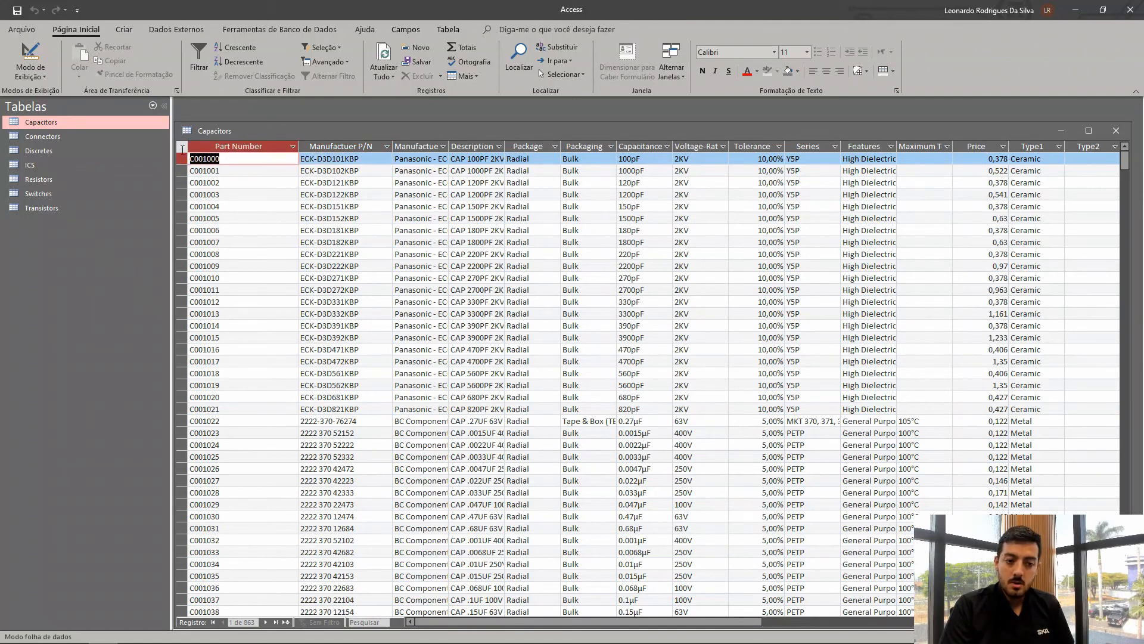
click(275, 219)
click(270, 157)
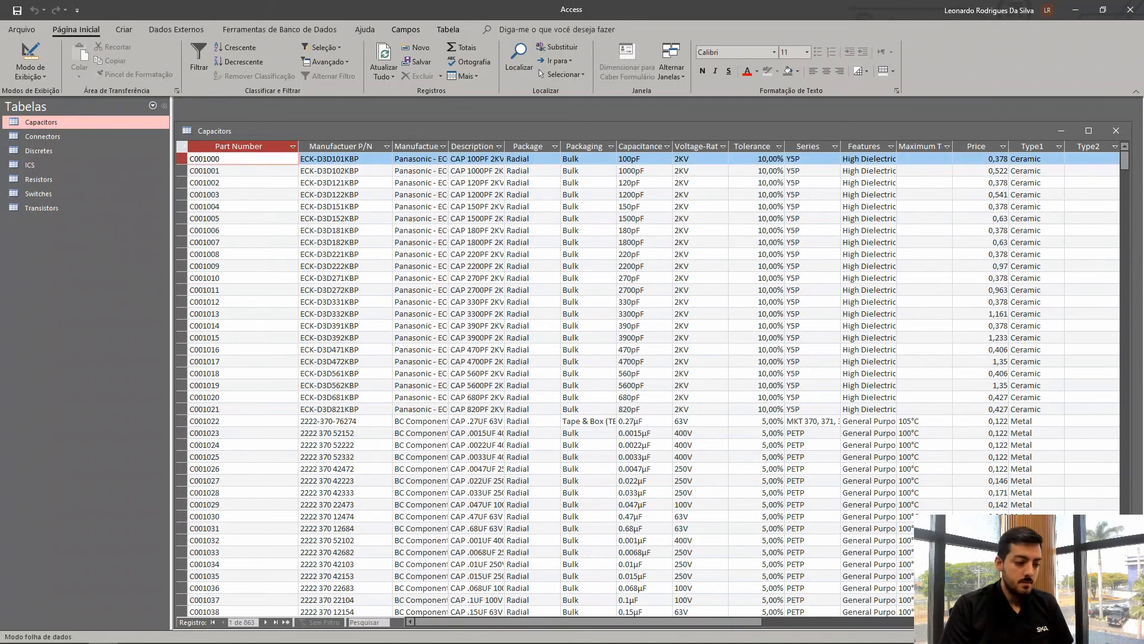
click(1076, 10)
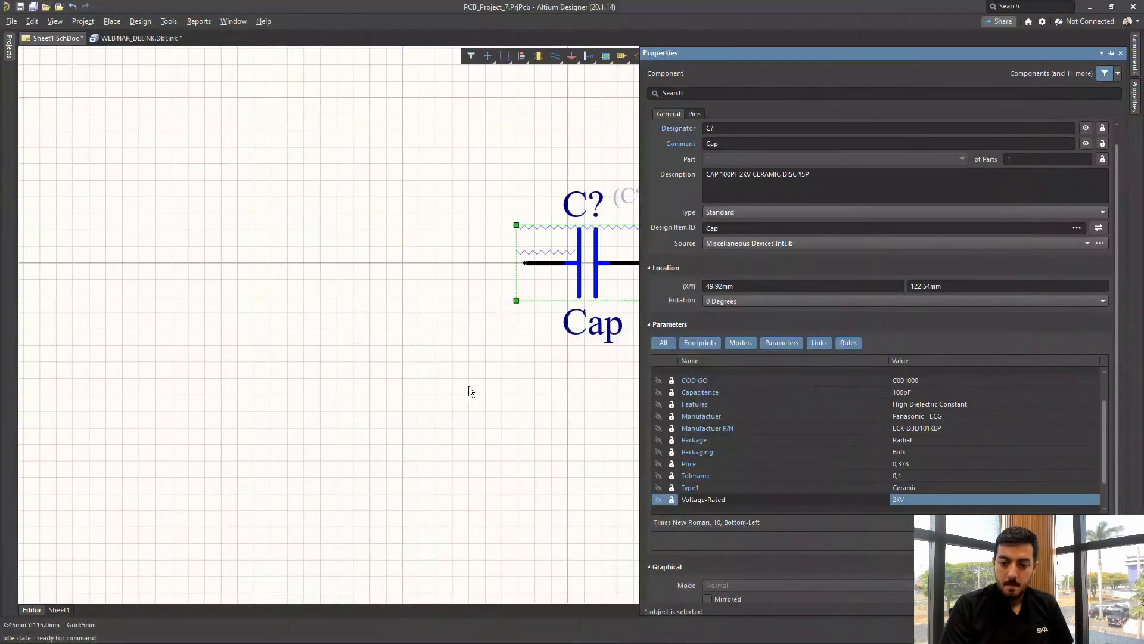
Review the schematic capacitor's parameter list again in Altium Designer
right_drag(292, 402, 290, 402)
right_drag(511, 394, 364, 433)
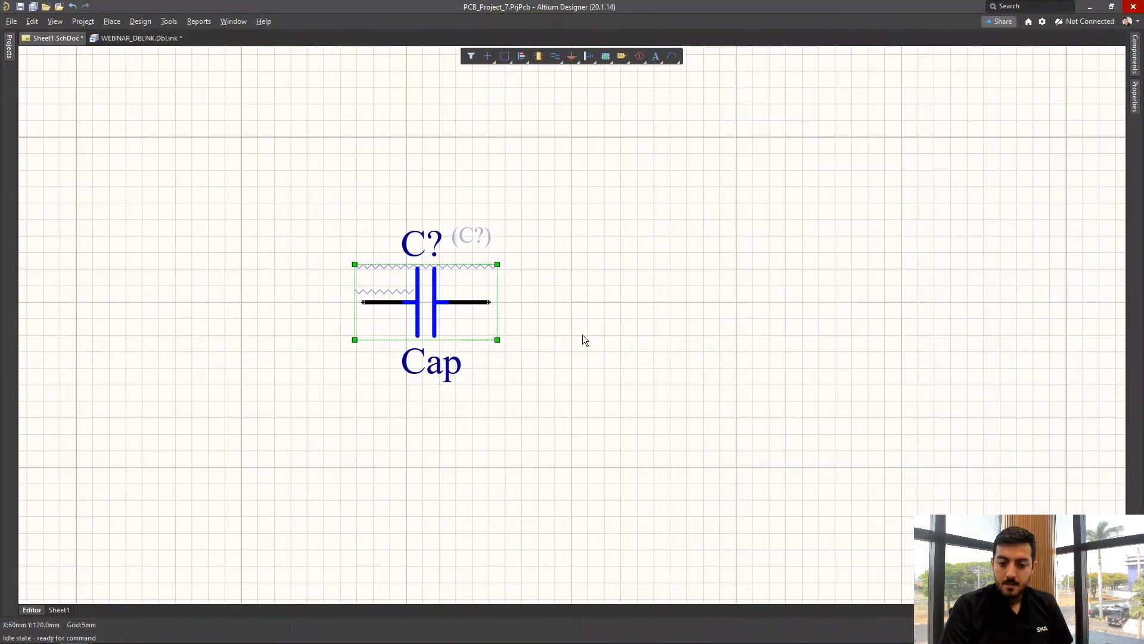
click(427, 294)
double_click(428, 294)
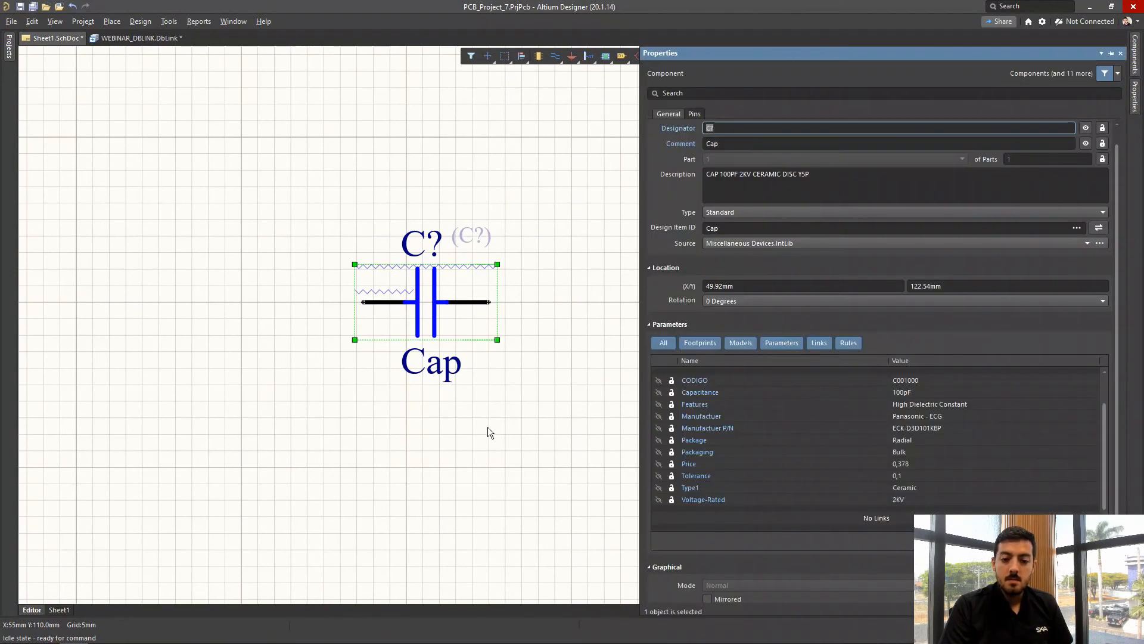
click(488, 432)
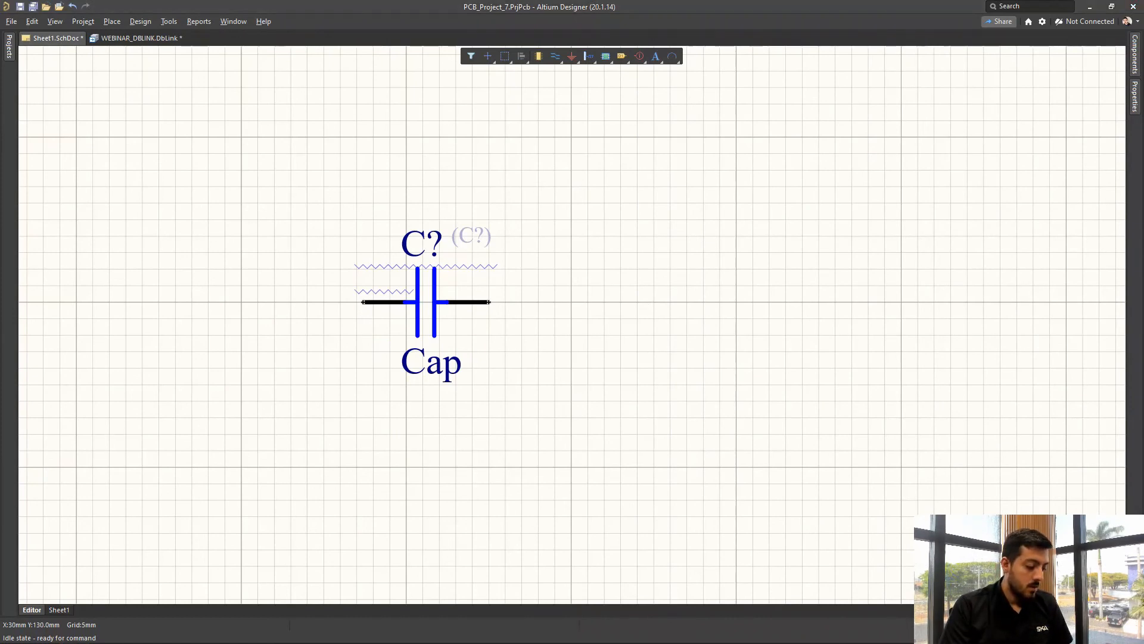
In the Access Capacitors table, set record C001000's Manufactuer P/N to TESTE, save the database and close Access
key(alt+Tab)
drag(366, 159, 269, 159)
text(TESTE)
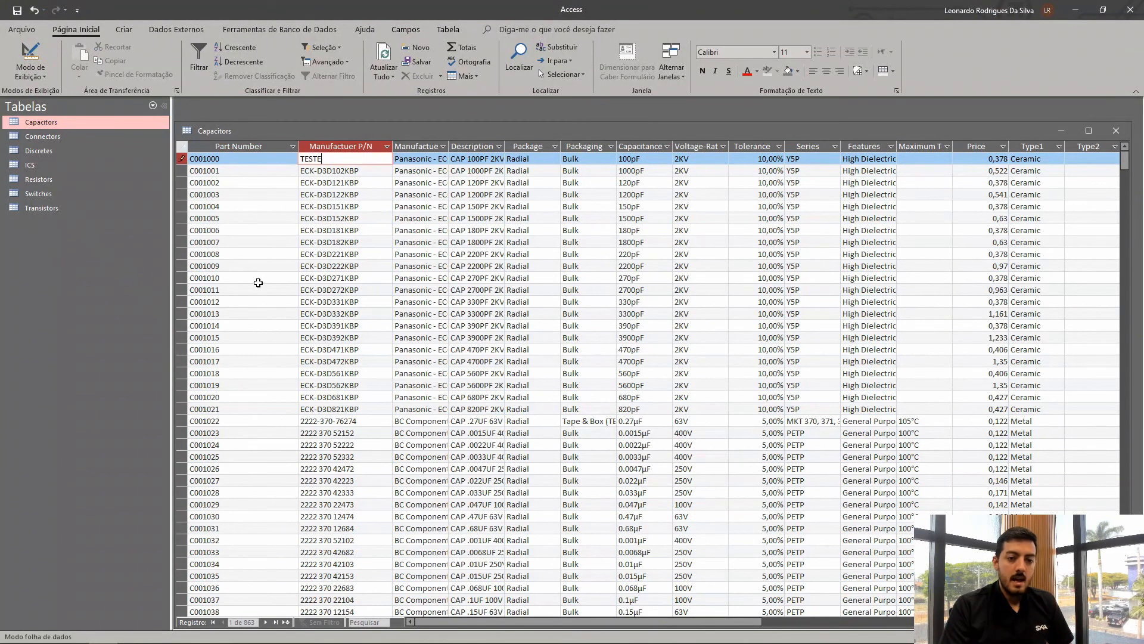
click(400, 266)
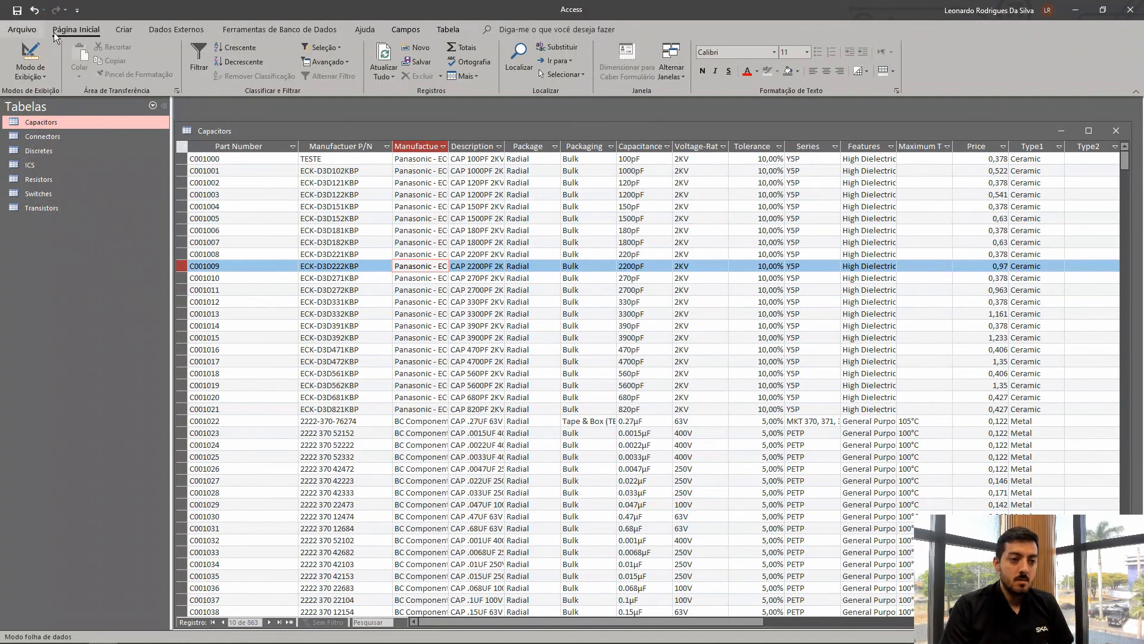
click(17, 12)
click(16, 11)
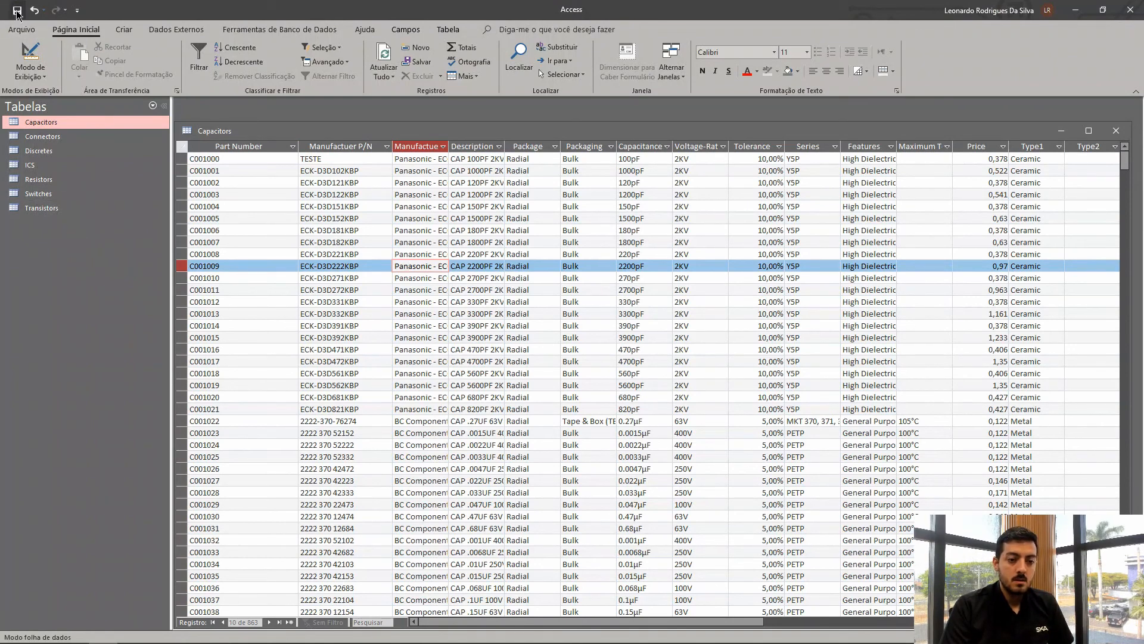
click(1131, 13)
Check the Manufactuer and Manufactuer P/N parameters of the schematic capacitor against the edited database record
right_drag(470, 300, 475, 355)
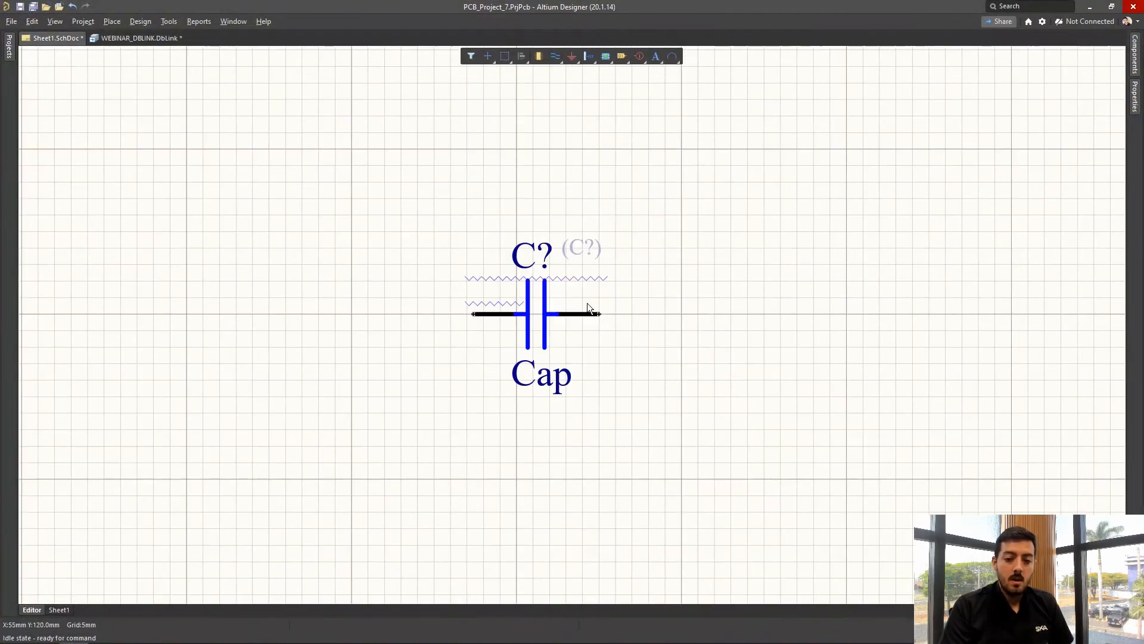
double_click(530, 321)
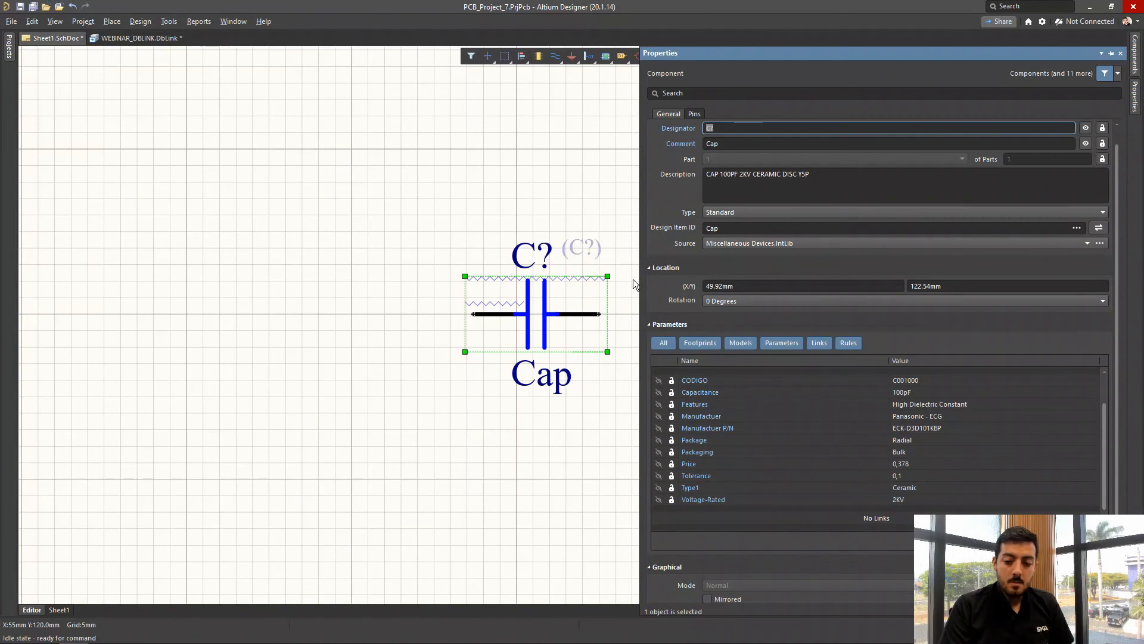
scroll(860, 416, down, 2)
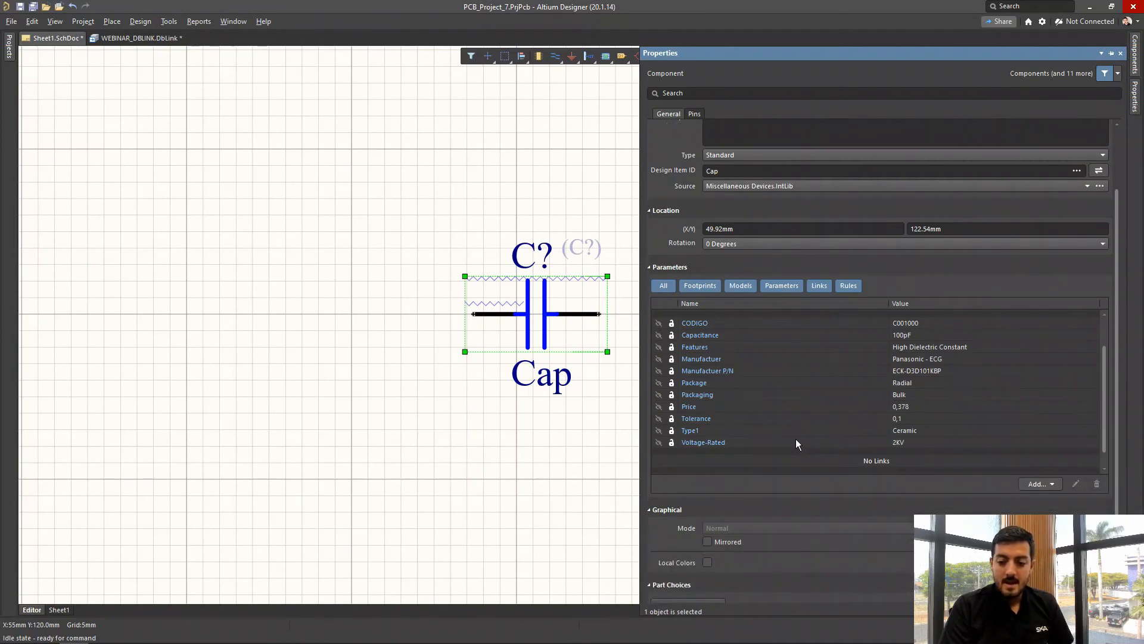
scroll(774, 430, up, 1)
double_click(928, 391)
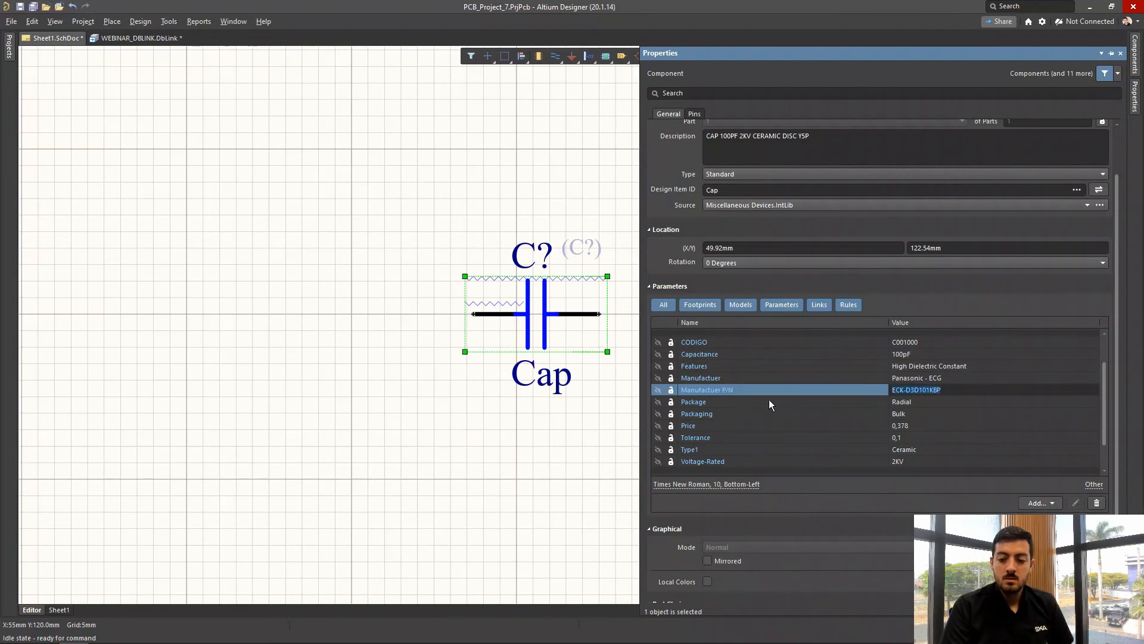
click(721, 400)
click(743, 390)
click(744, 378)
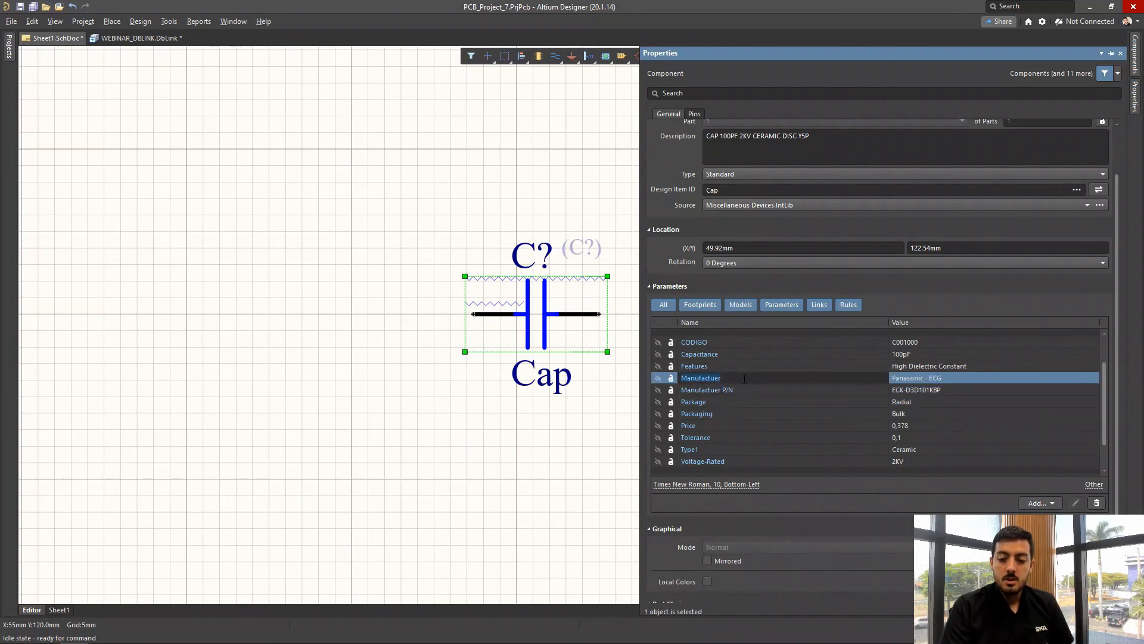
Run Update Parameters From Database for the Cap component on Sheet1.SchDoc and review the proposed Manufactuer P/N and Series changes
click(206, 205)
click(168, 22)
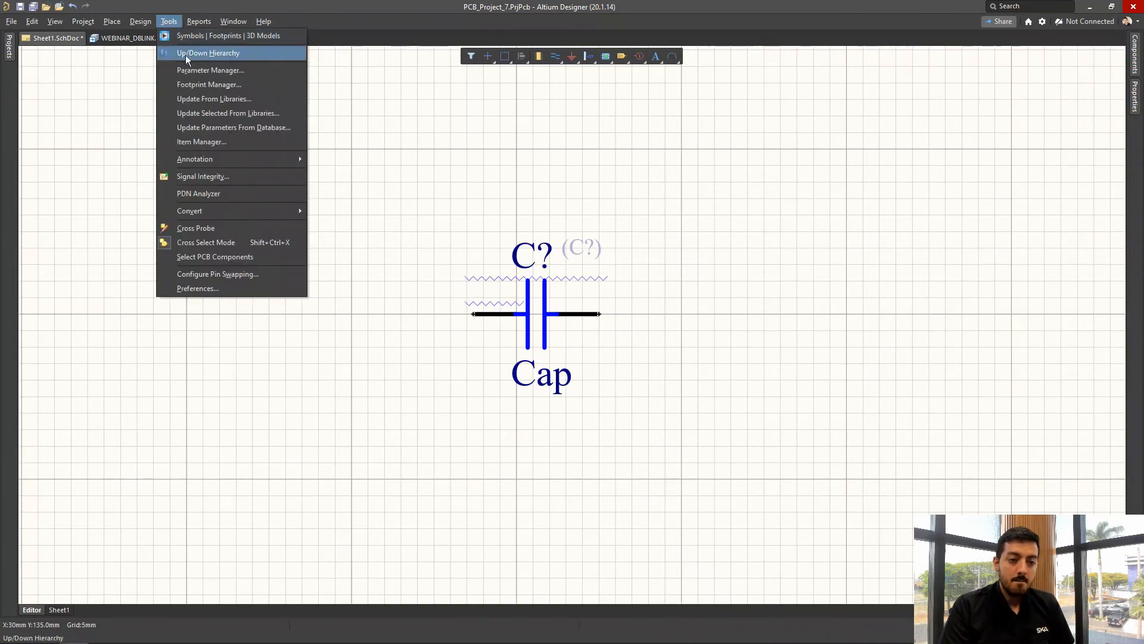
click(234, 127)
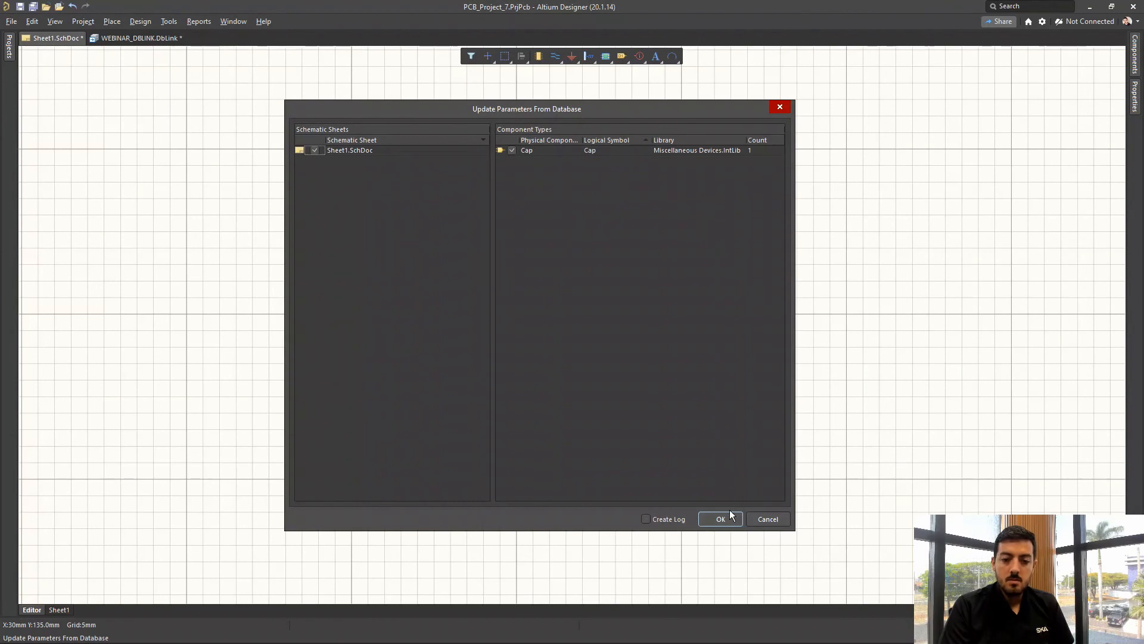
click(722, 519)
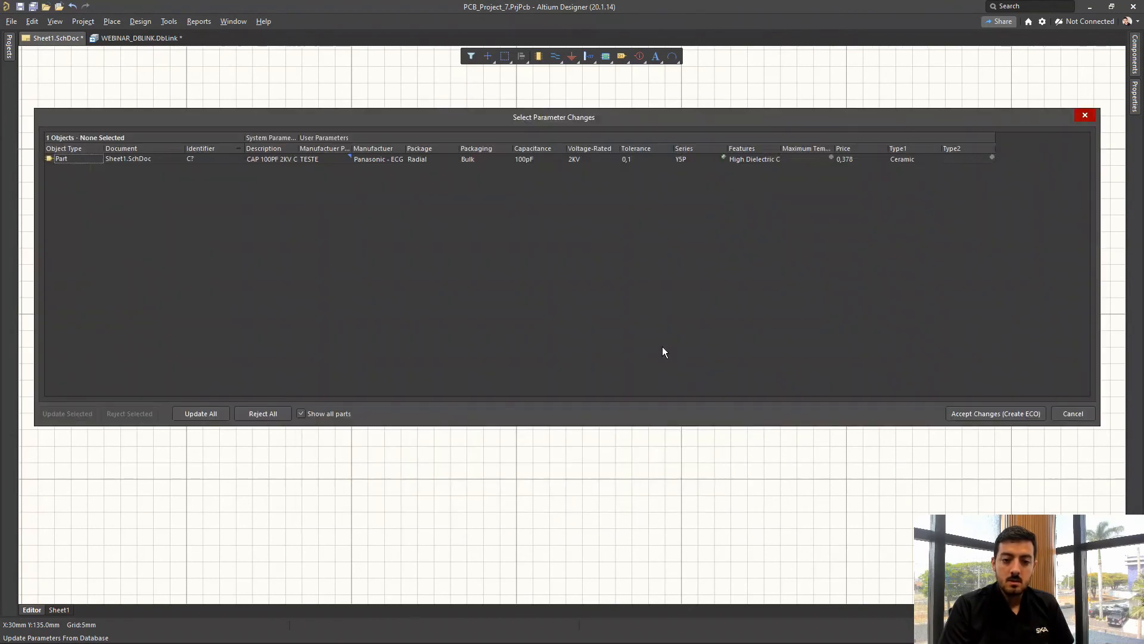
click(317, 159)
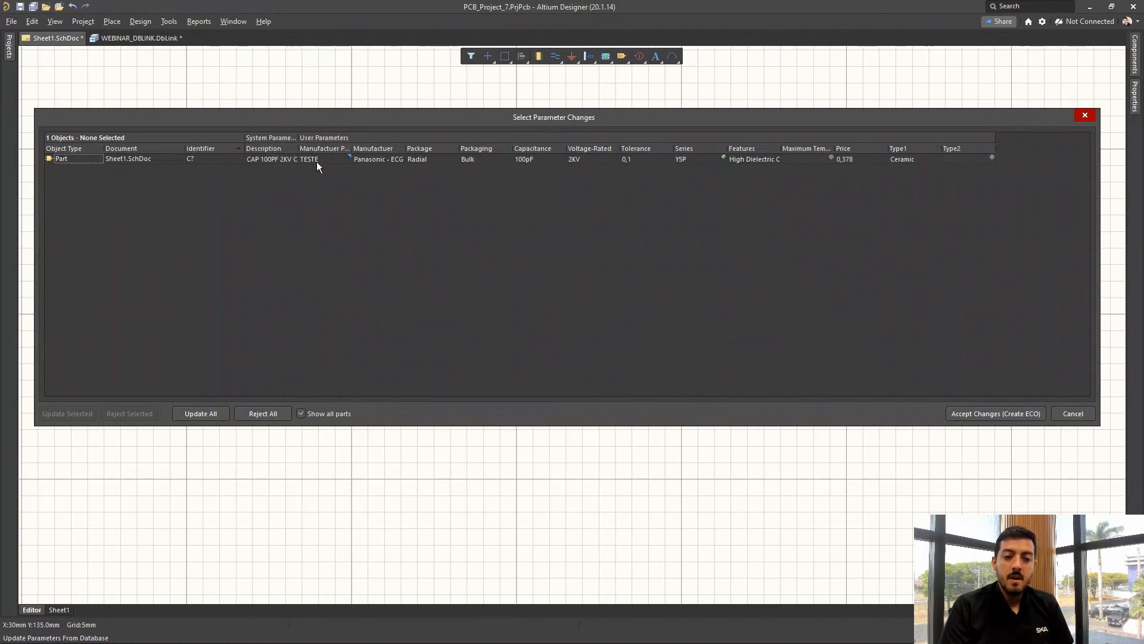
click(324, 162)
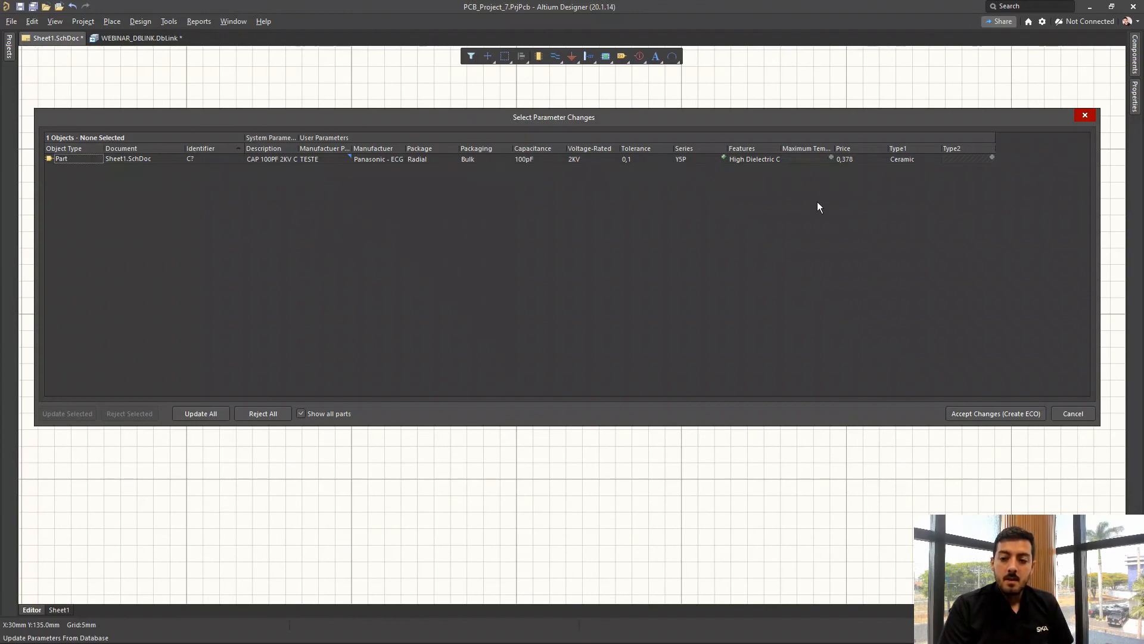
click(699, 164)
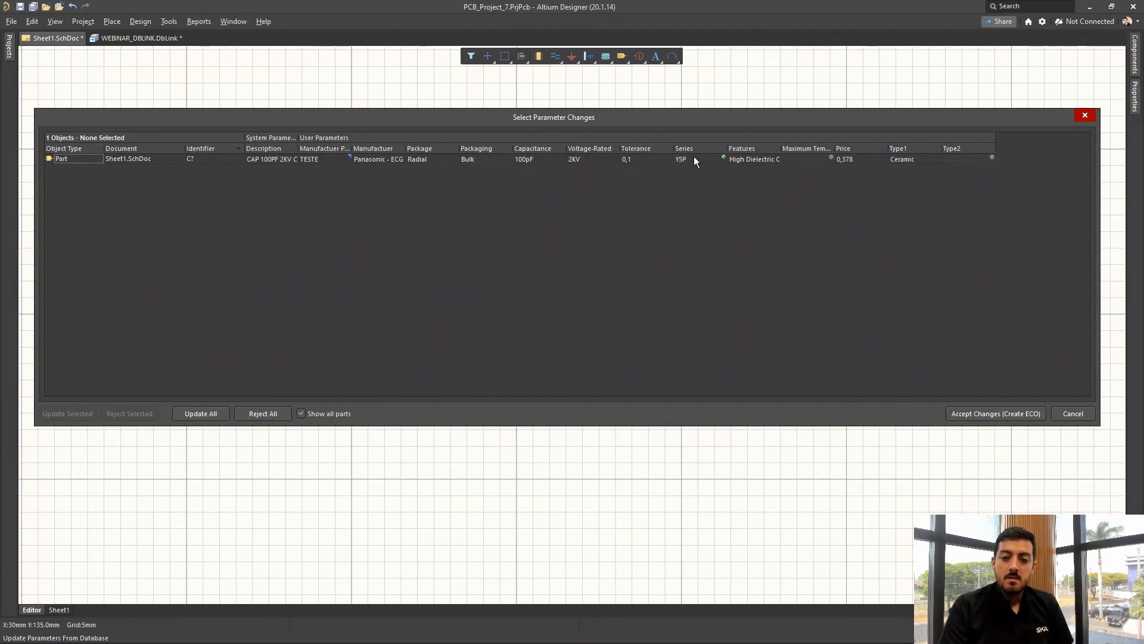
Accept the parameter changes and execute the engineering change order, setting the capacitor's Manufactuer P/N to TESTE and adding Series Y5P
click(991, 416)
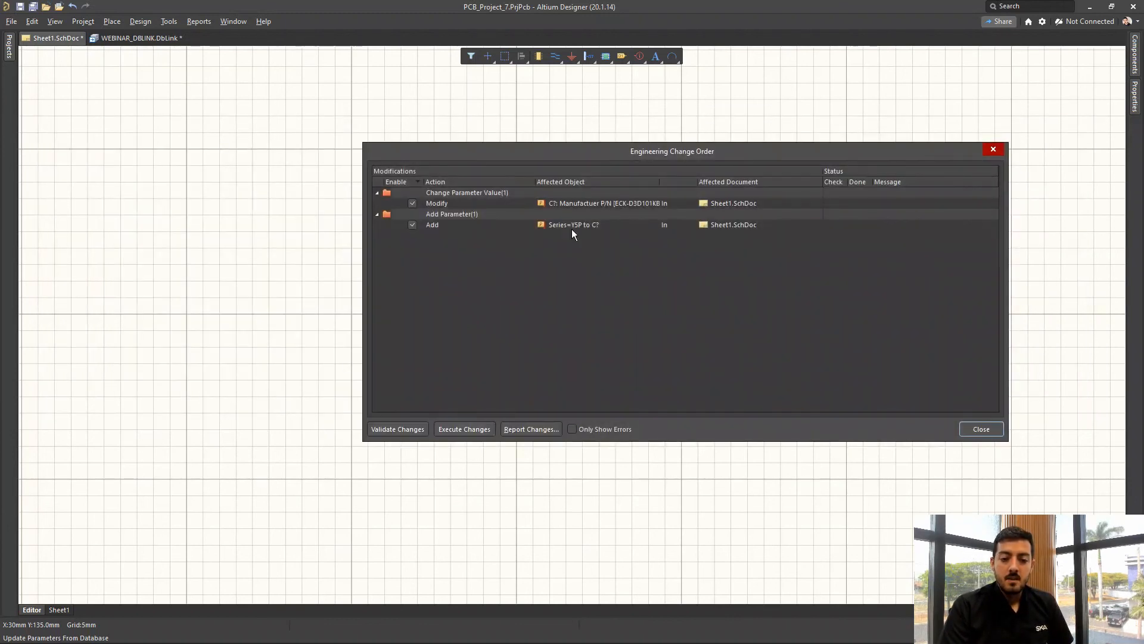
click(479, 428)
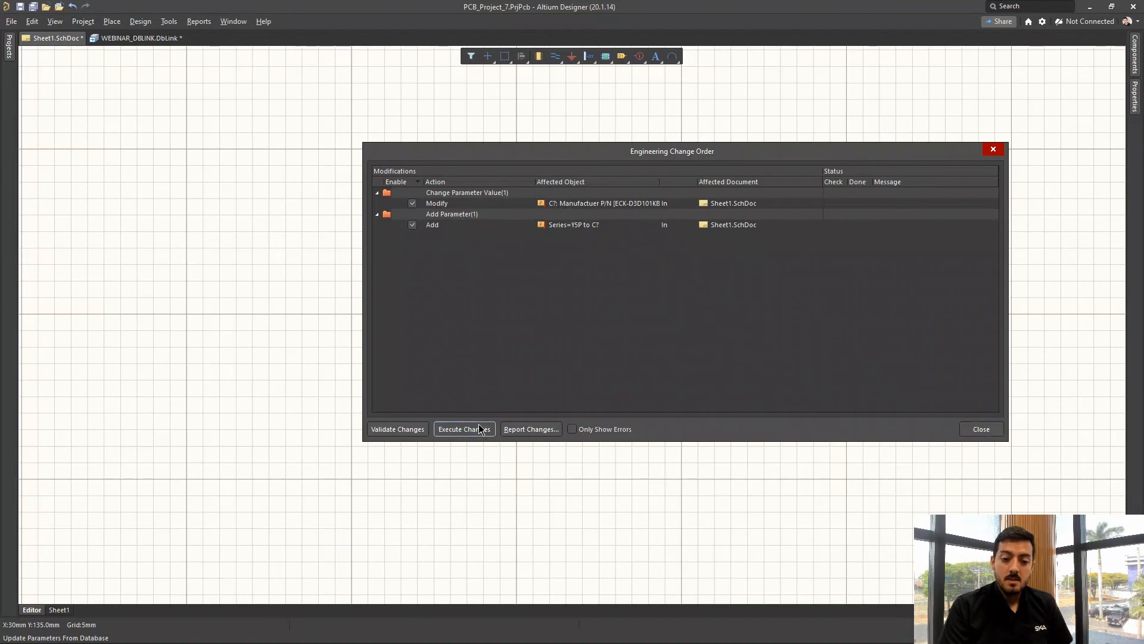
click(980, 430)
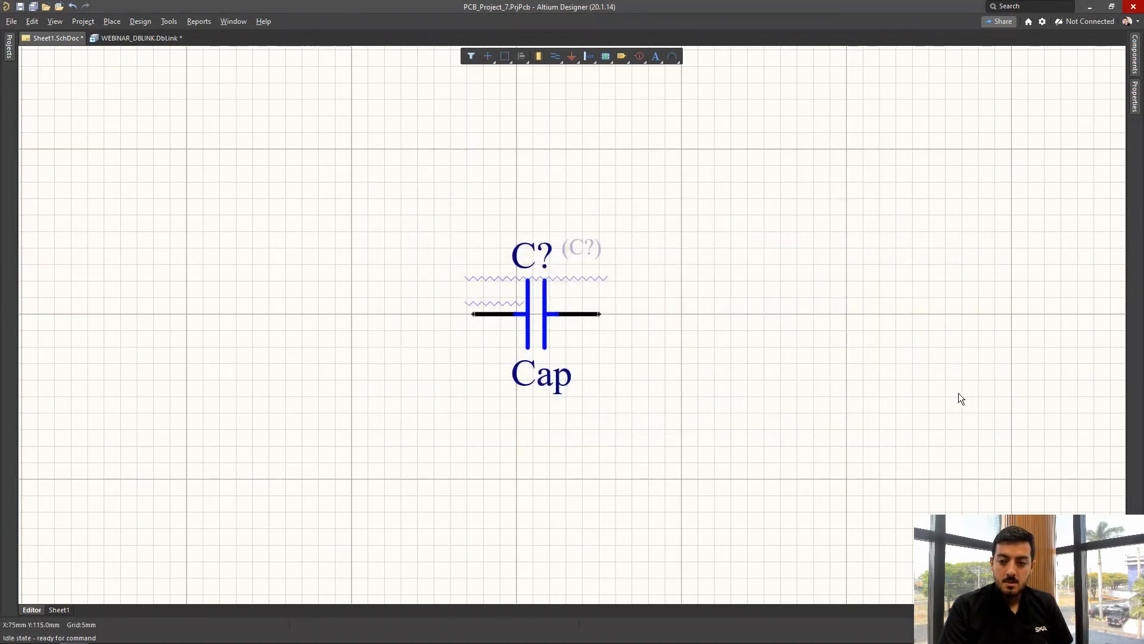
Open the schematic capacitor's properties and check its Manufactuer P/N value in the parameter list
double_click(542, 316)
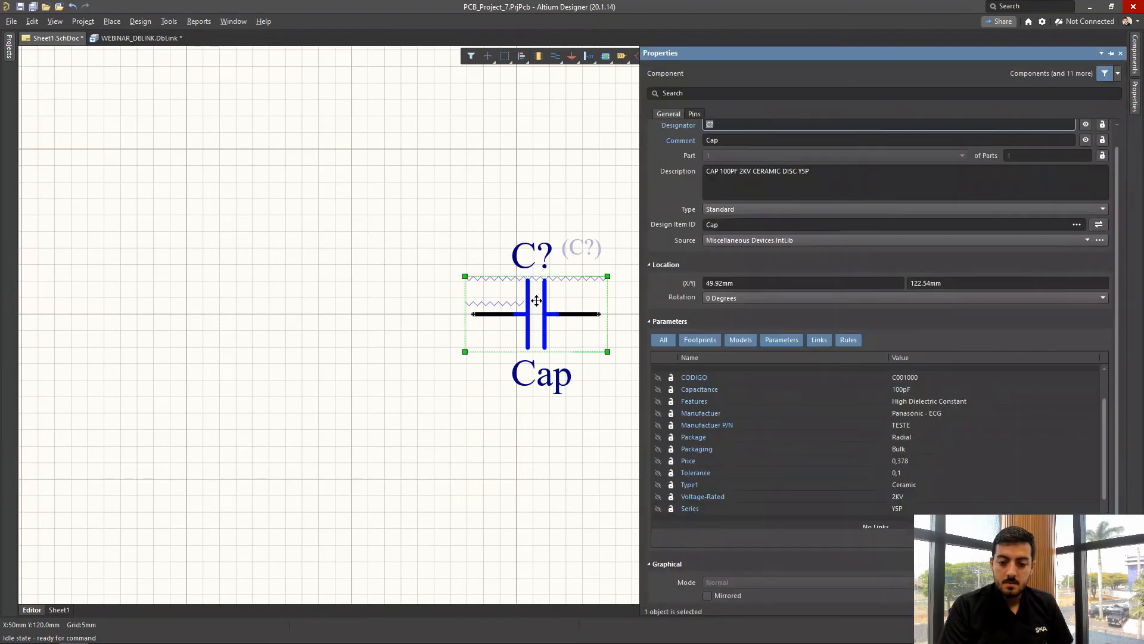
scroll(928, 446, down, 1)
scroll(930, 446, up, 1)
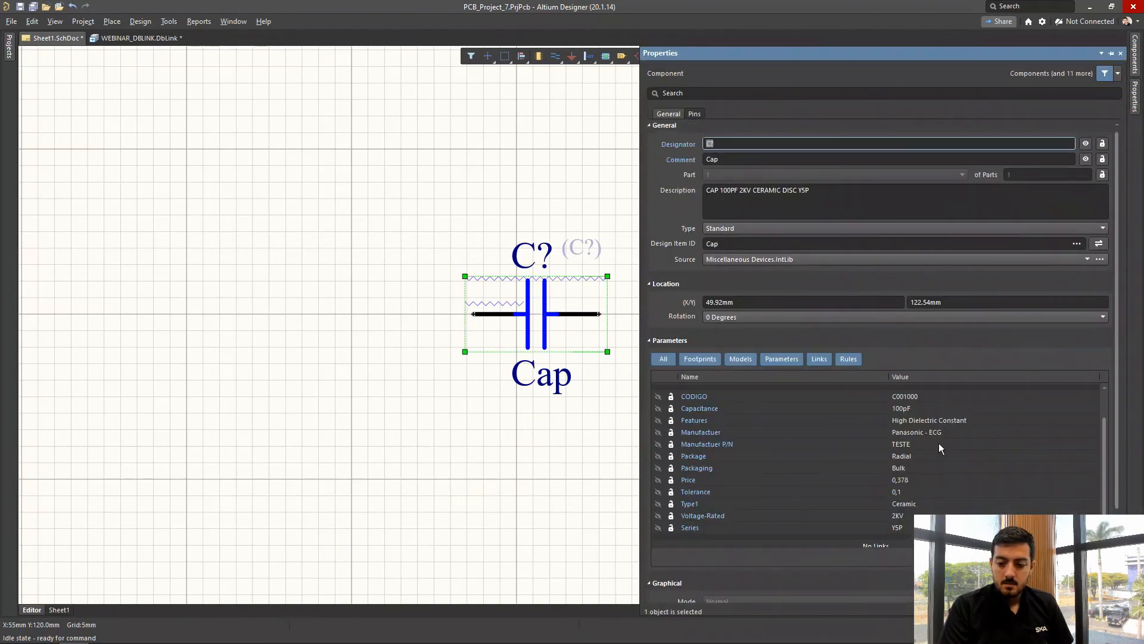
scroll(1100, 444, up, 2)
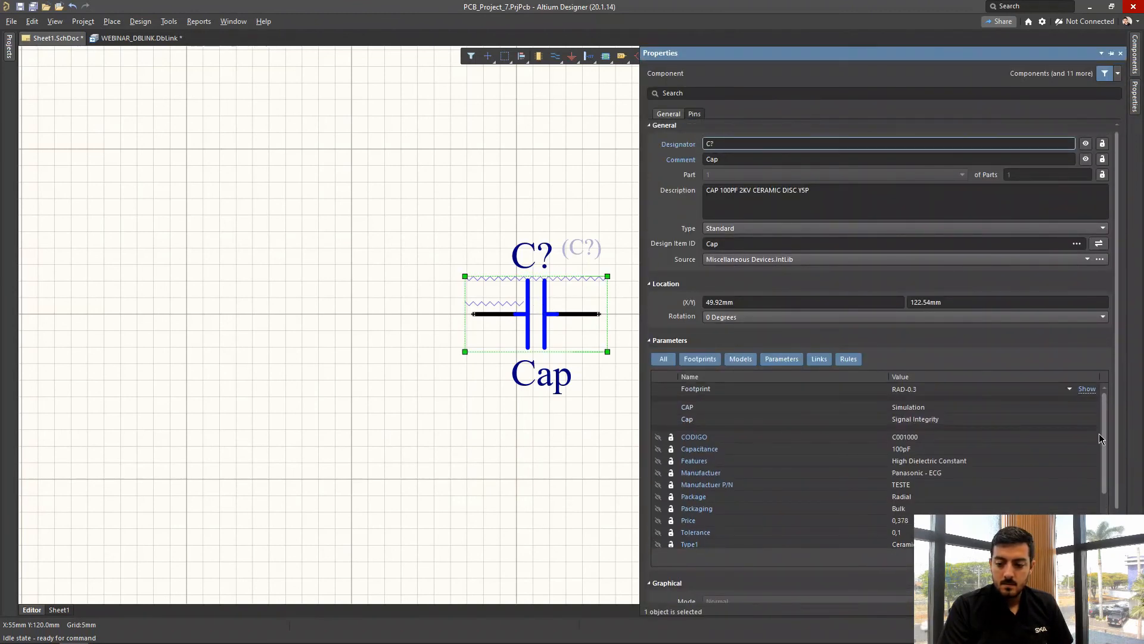
click(828, 486)
click(745, 487)
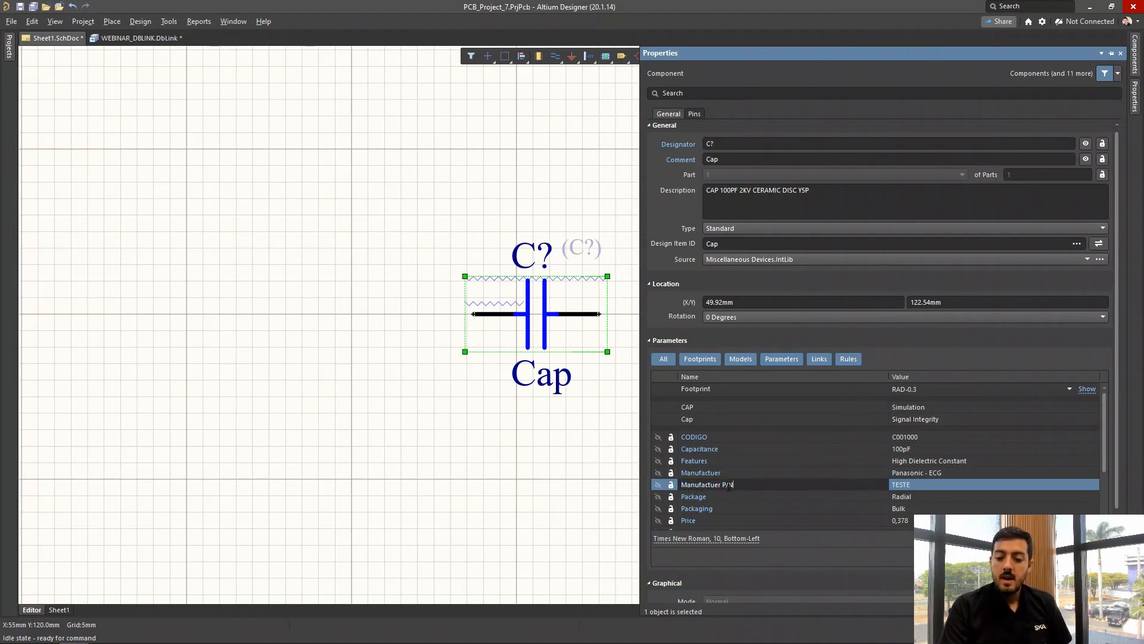
click(921, 485)
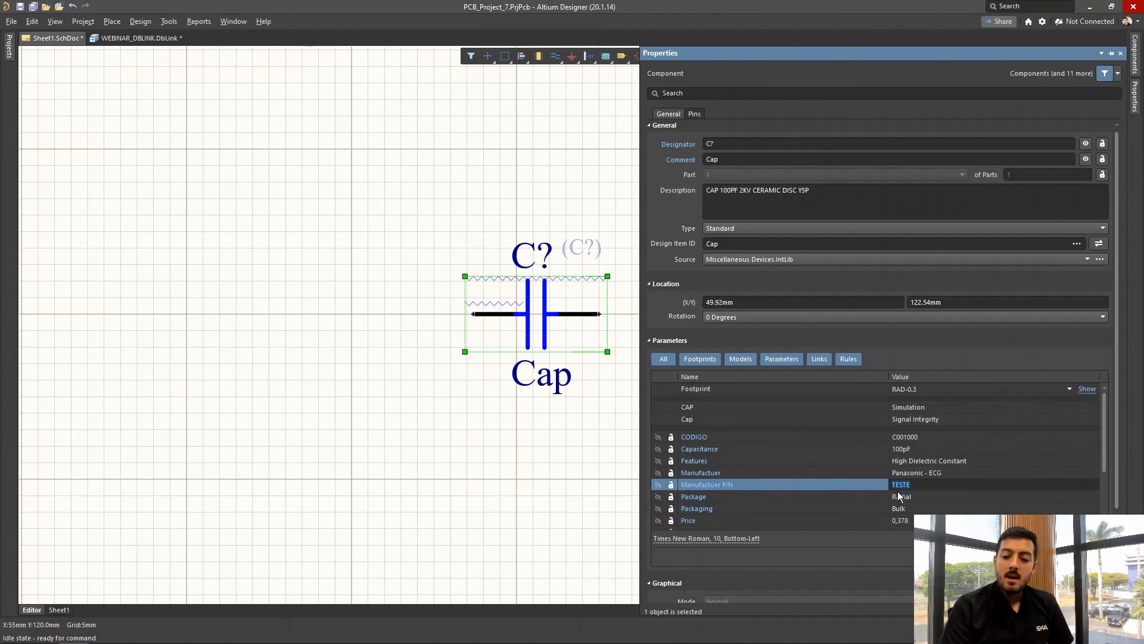
click(922, 484)
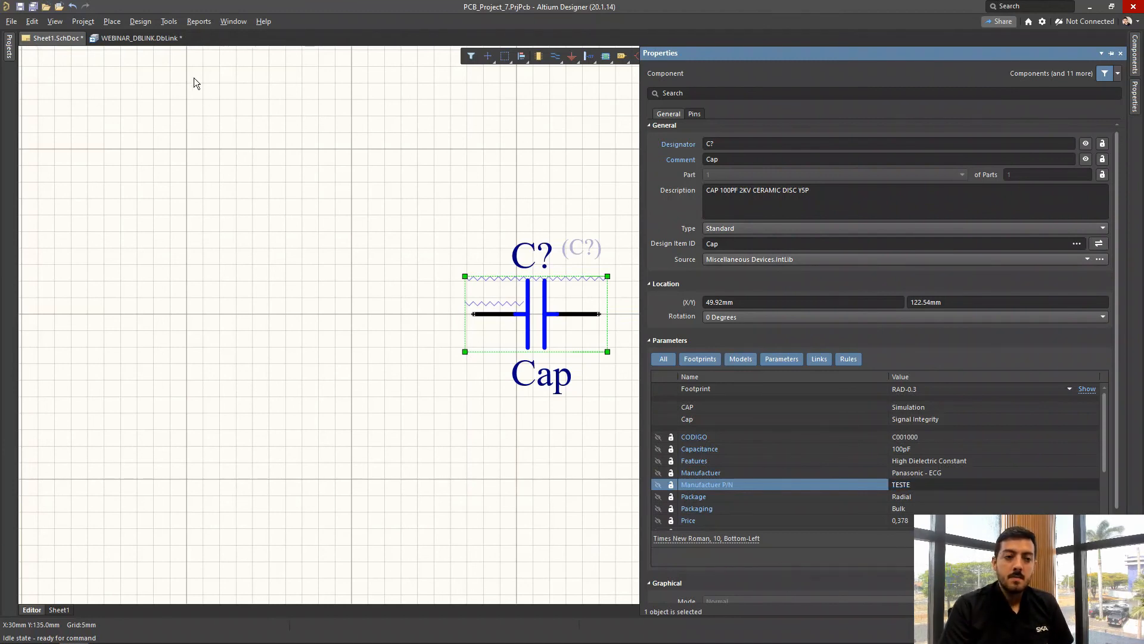
click(168, 21)
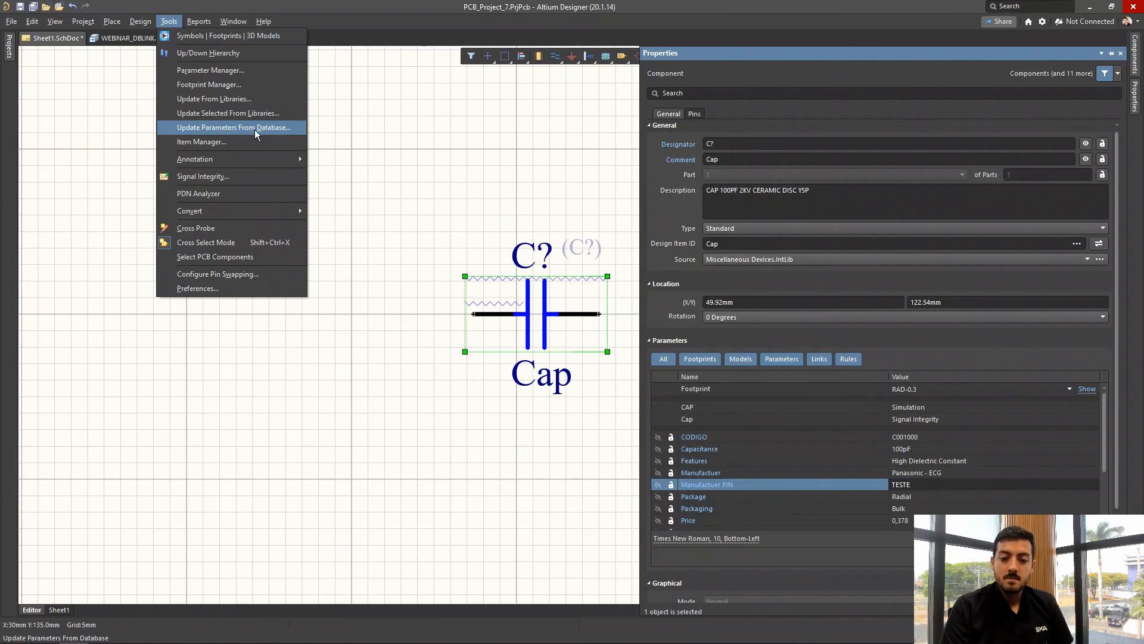
click(387, 166)
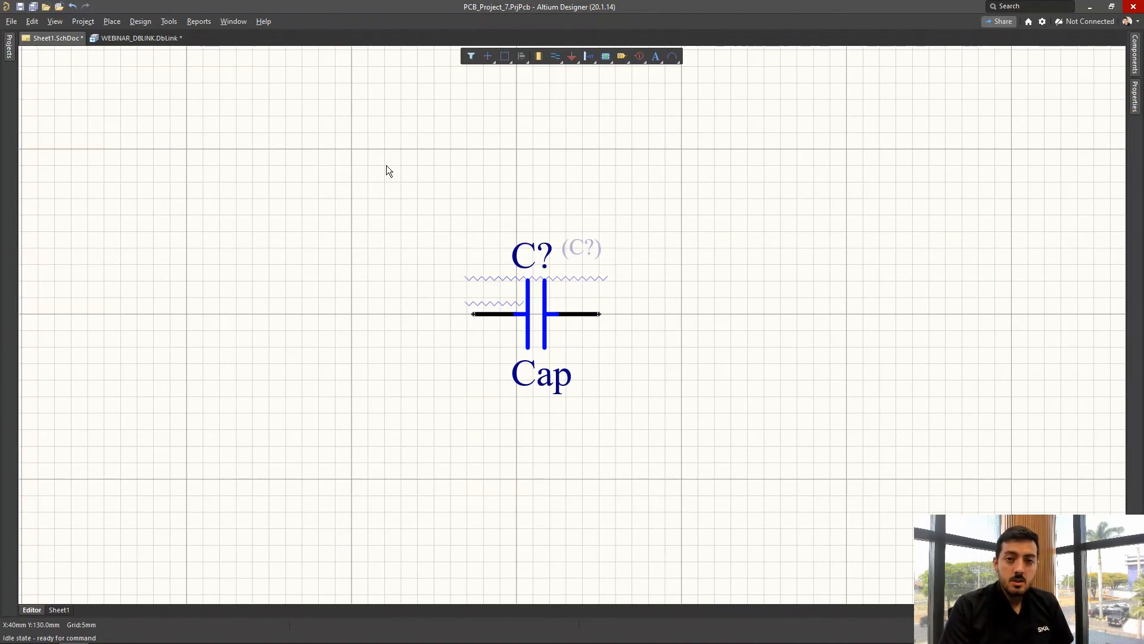
right_drag(469, 186, 492, 169)
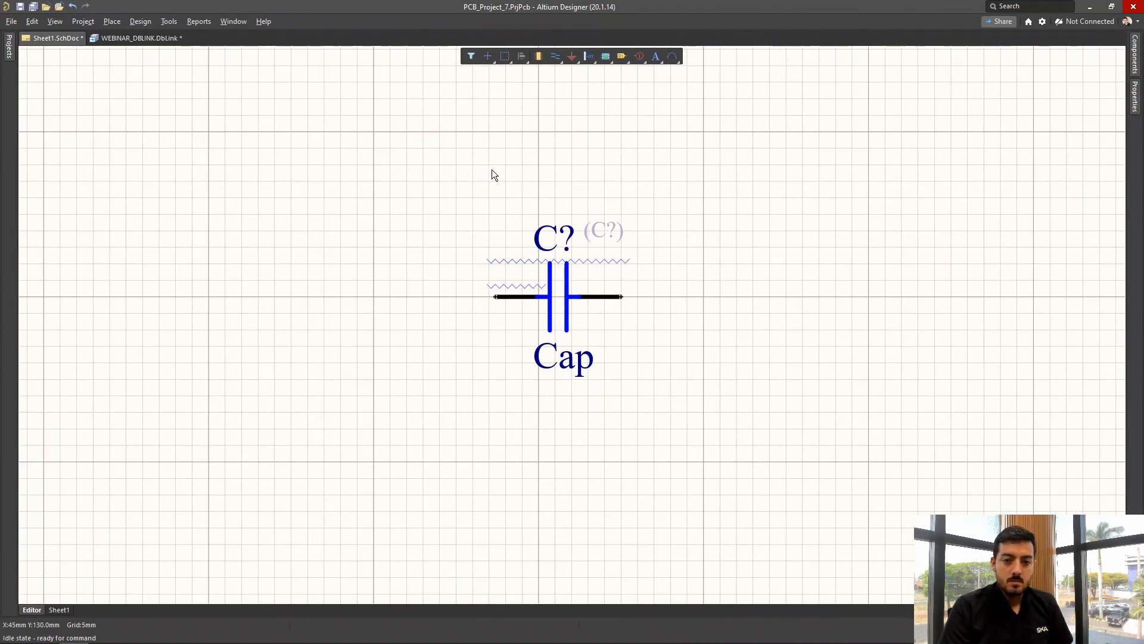